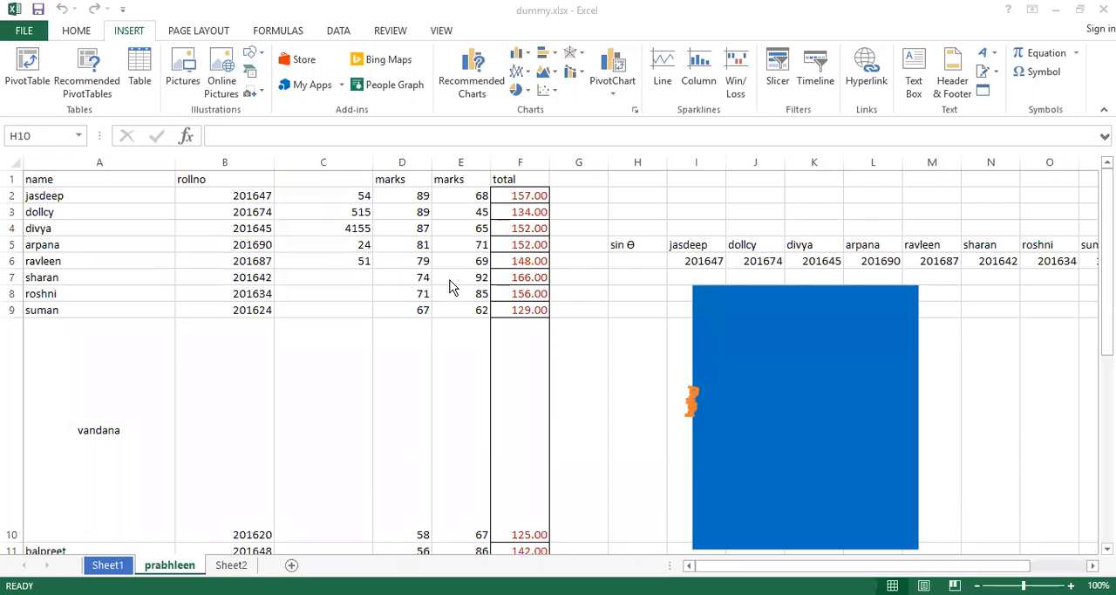
Examine the number format and text alignment settings in Format Cells for cell A10.
right_click(108, 399)
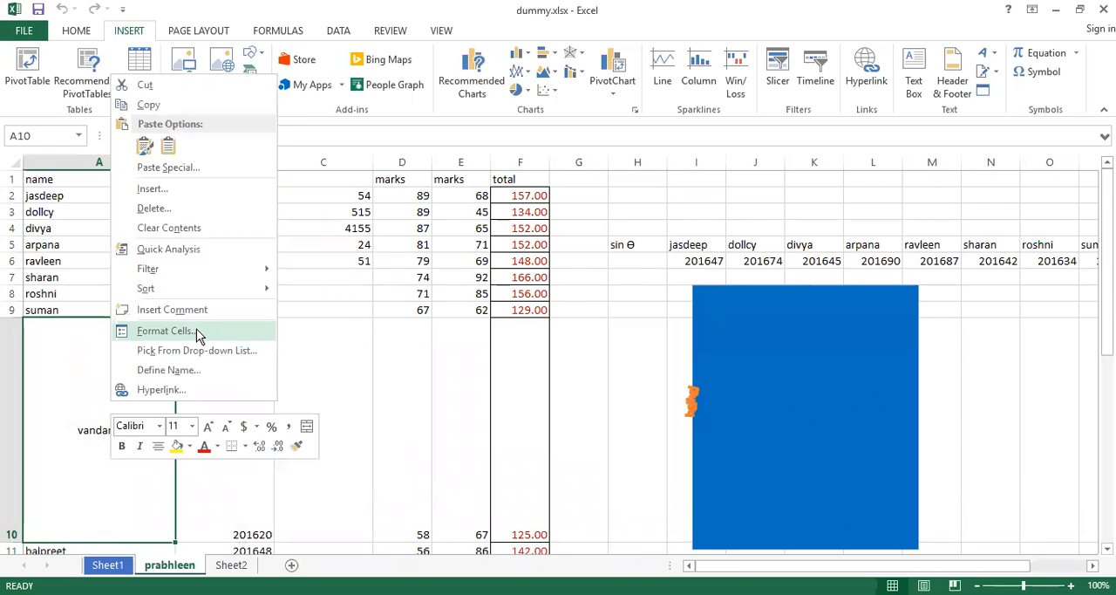
click(197, 330)
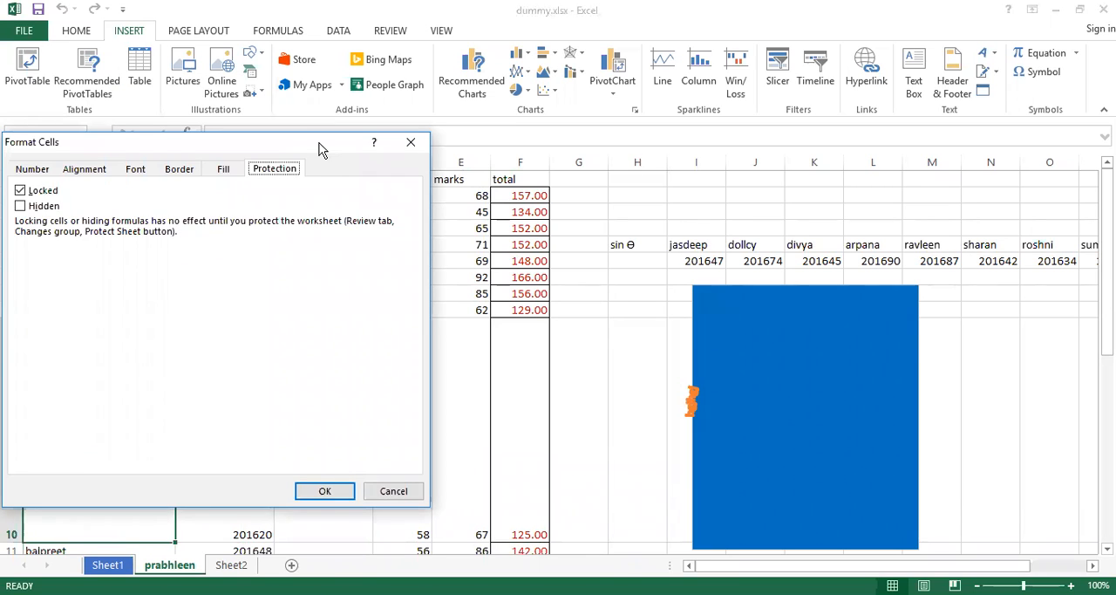
drag(320, 150, 571, 121)
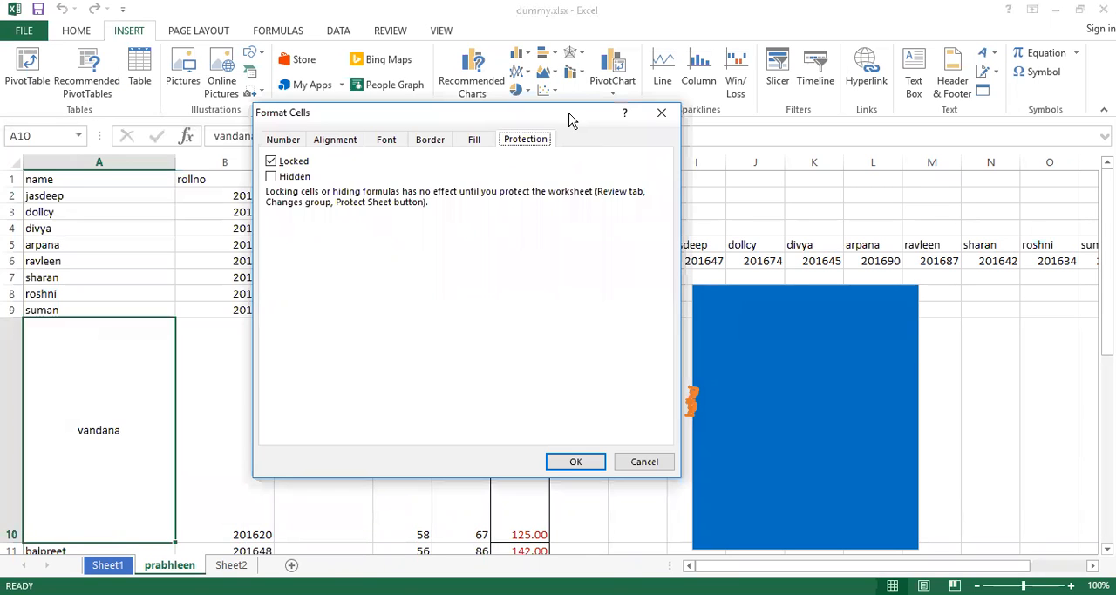
click(297, 143)
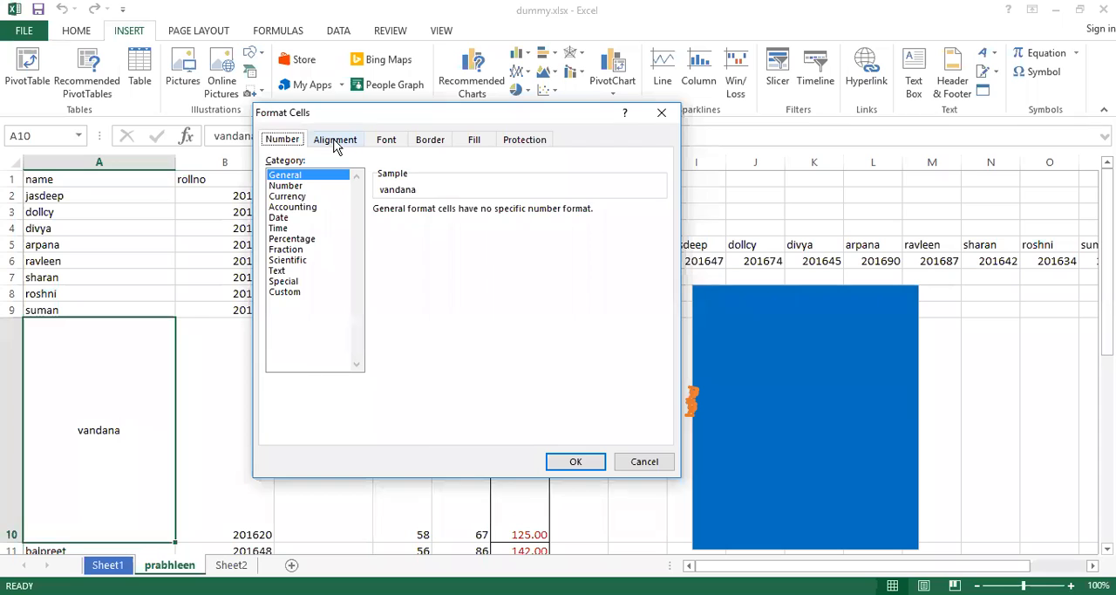
click(334, 146)
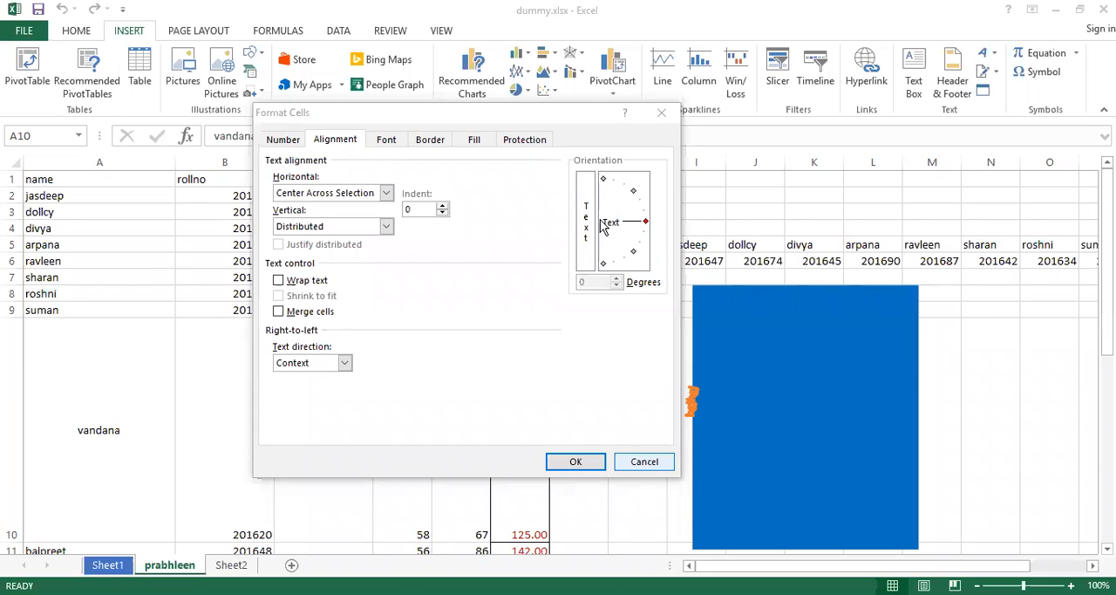
click(662, 114)
Lengthen the entry in cell A9 by appending the same name in capitals five times.
click(55, 307)
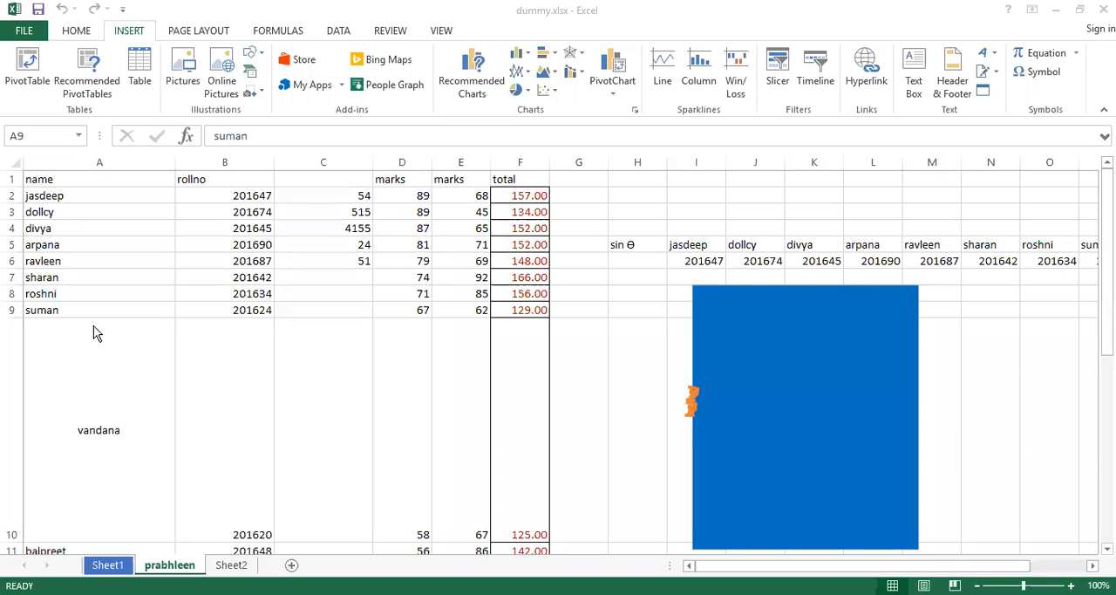
click(65, 312)
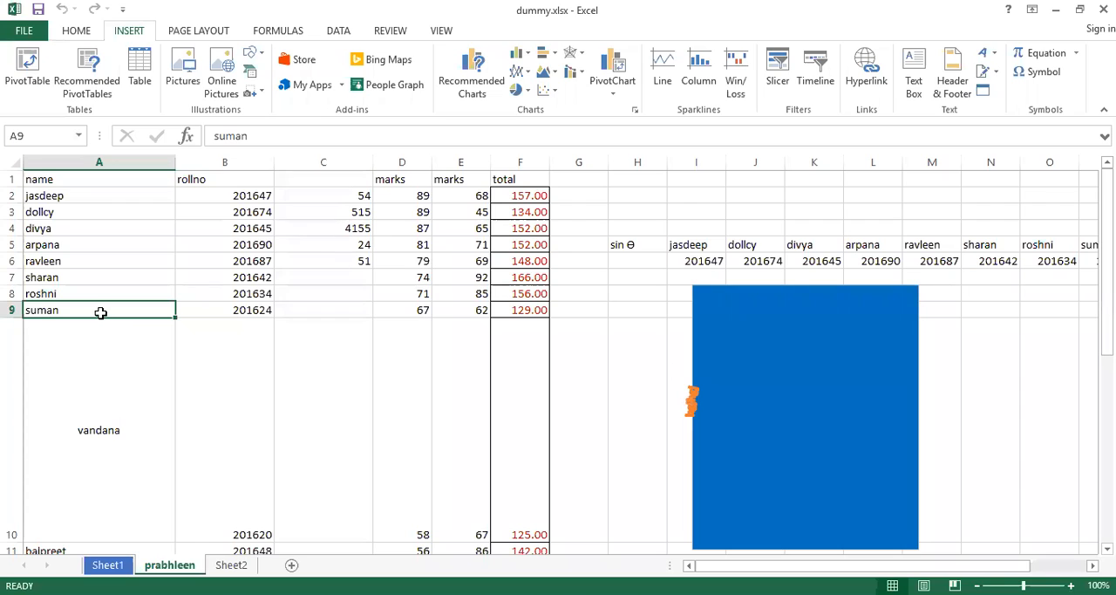
double_click(101, 312)
text(SUMANSUMANSUMANS)
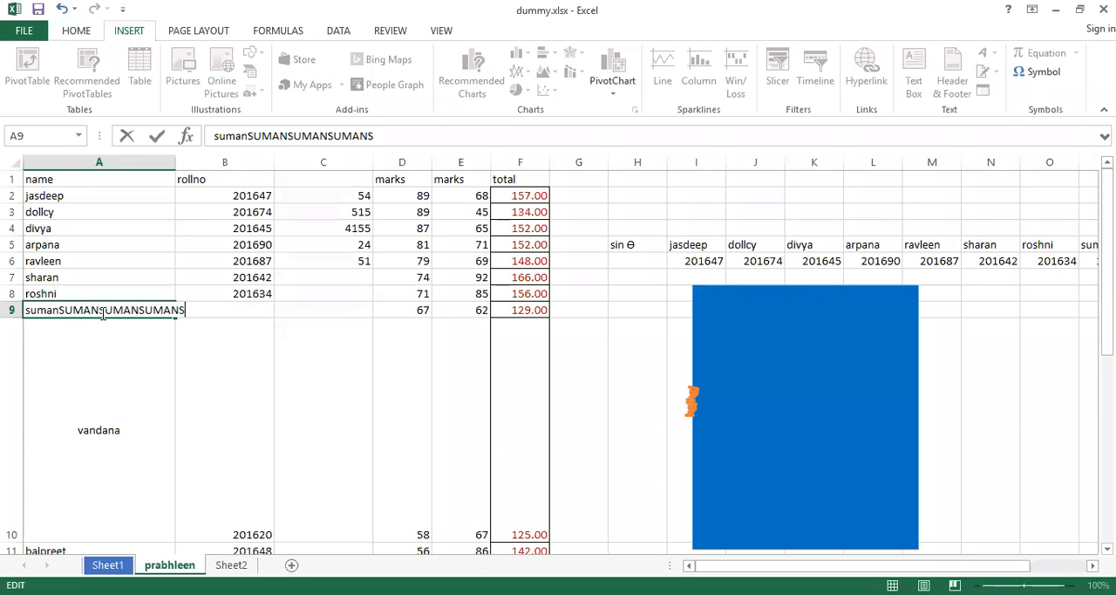
text(UMANSUMAN)
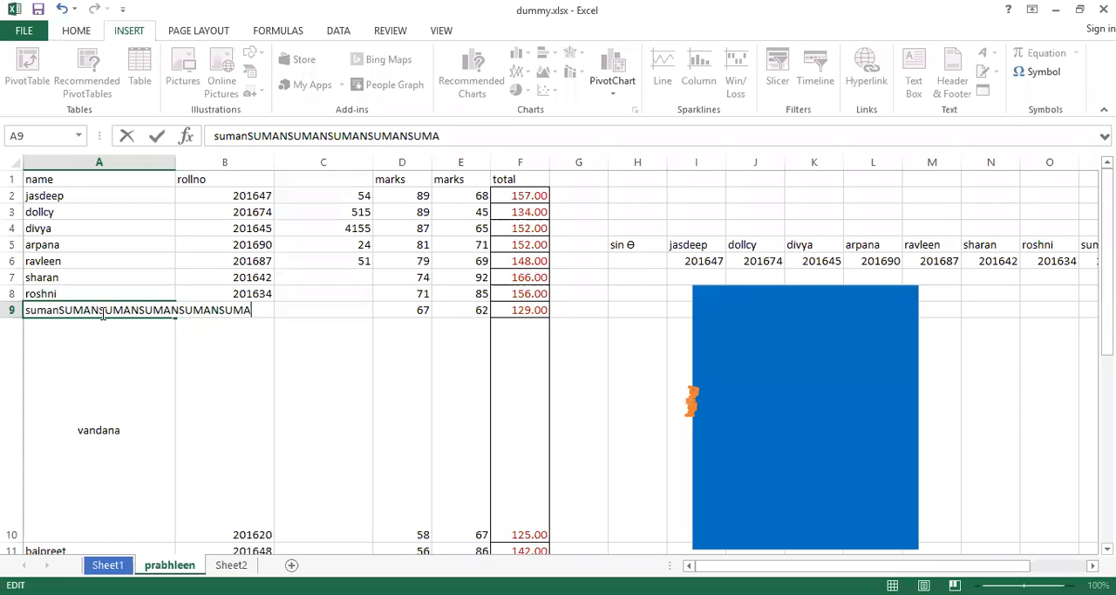
key(Return)
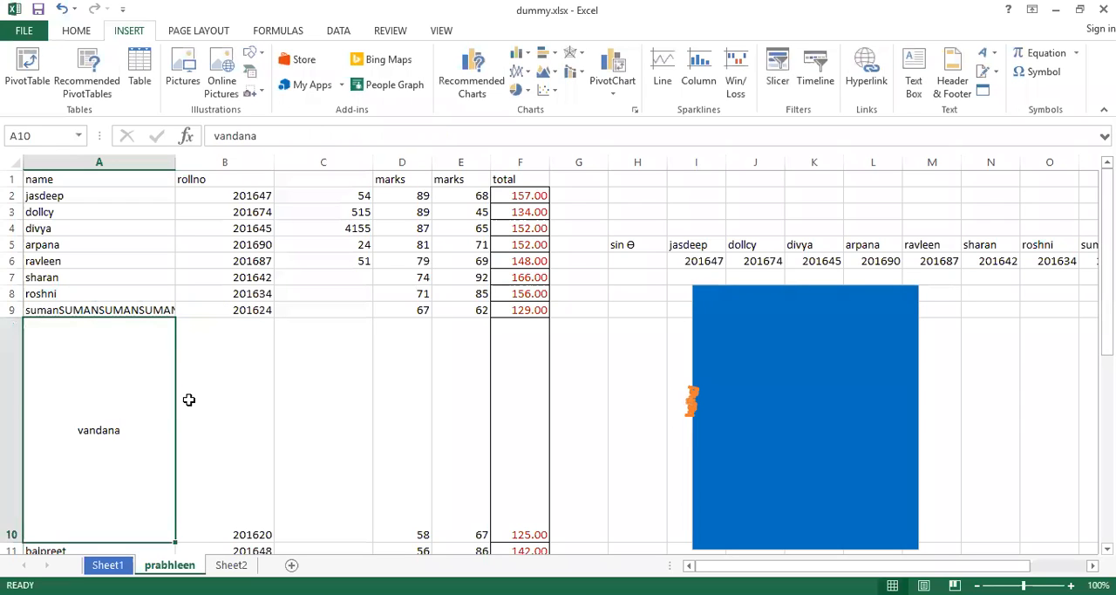
Try widening column A to fit the long text in A9, and undo the width change.
click(152, 310)
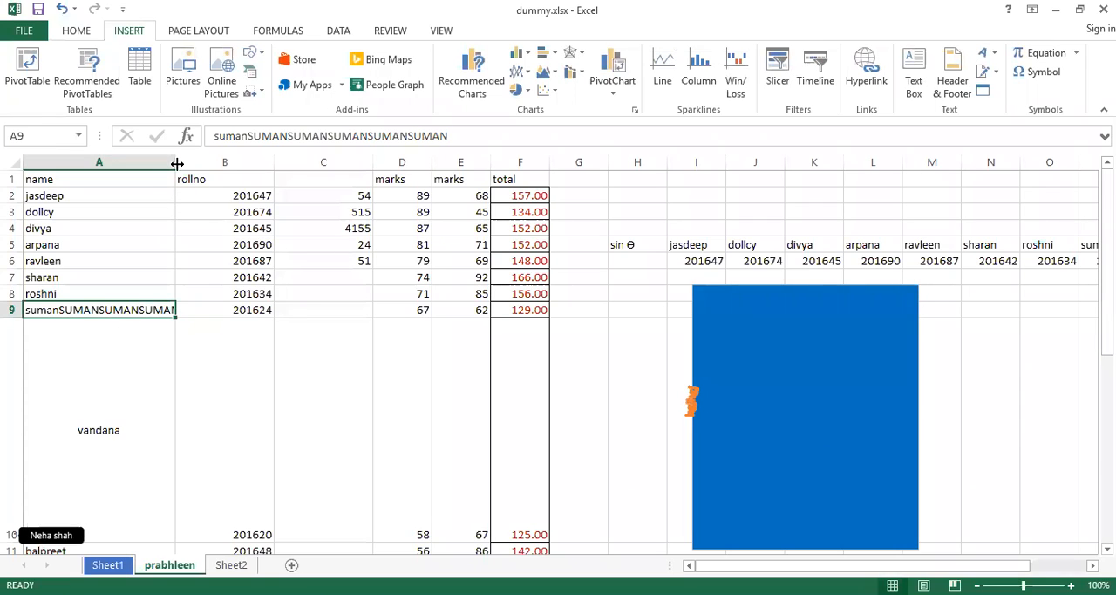
drag(177, 164, 269, 220)
key(ctrl+z)
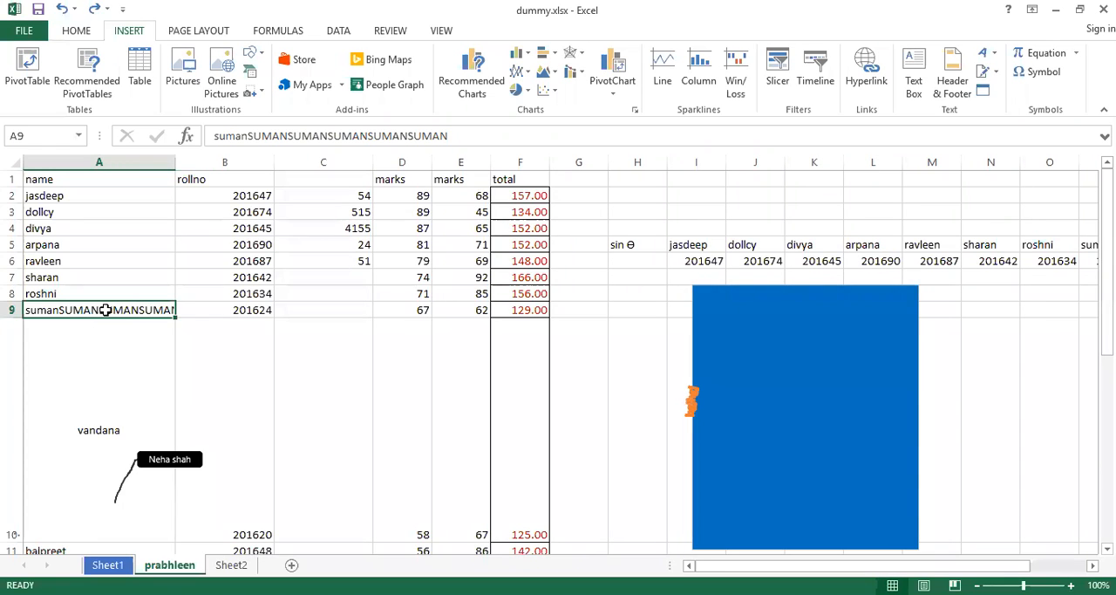
Turn on Wrap text for cell A9 in the Format Cells alignment settings.
click(77, 34)
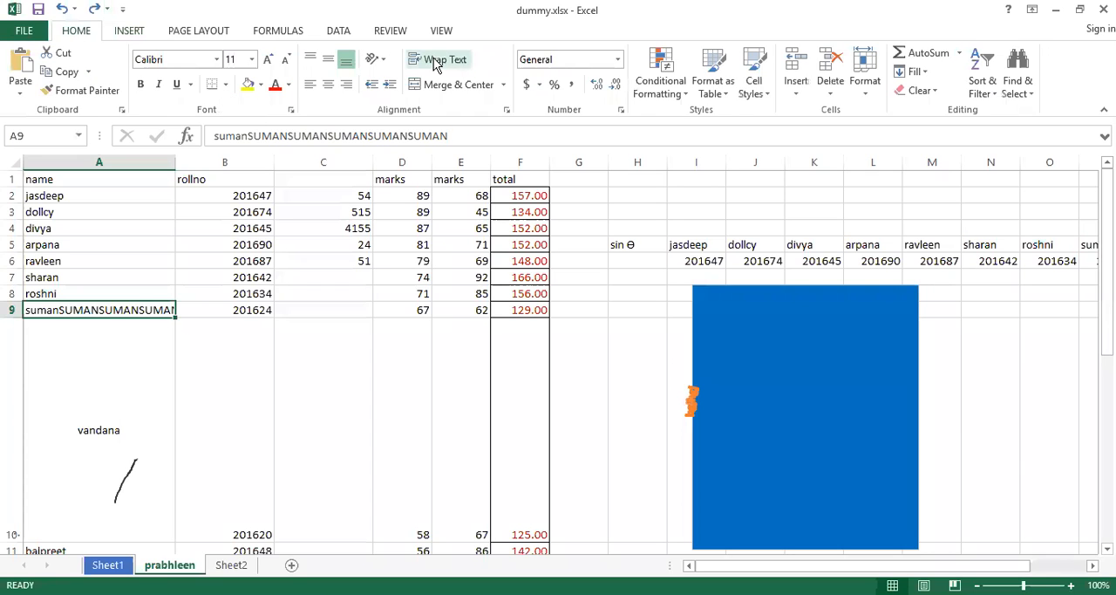
right_click(122, 310)
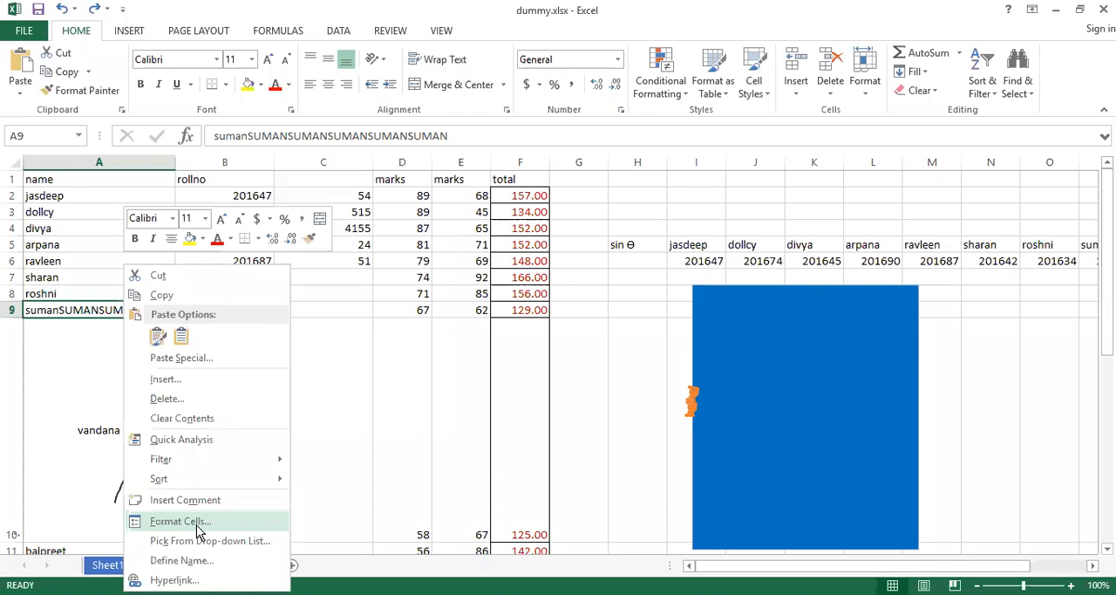
click(197, 530)
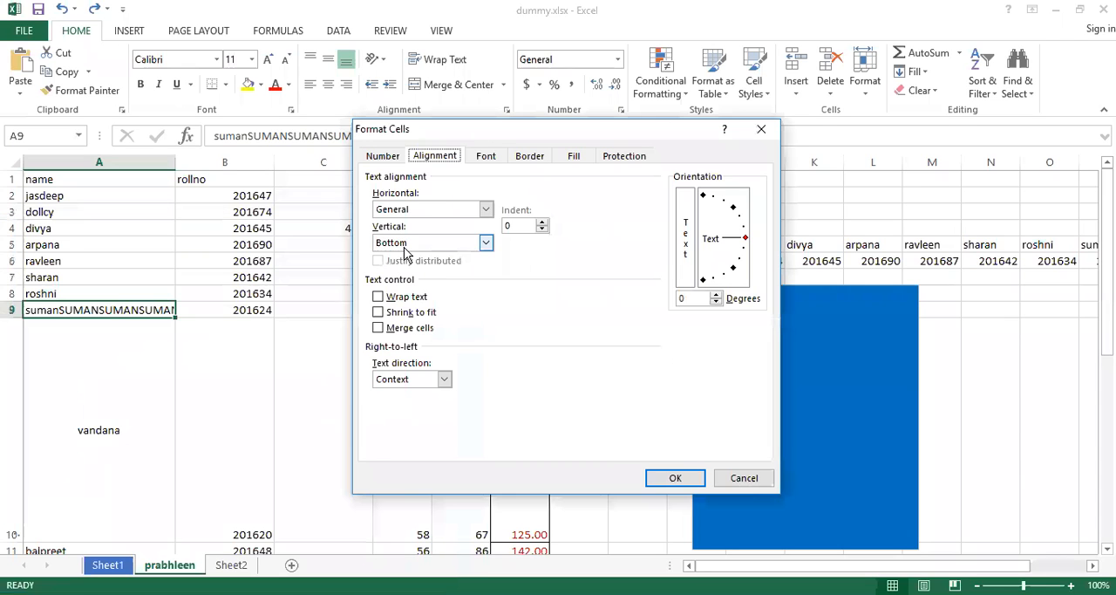
click(378, 296)
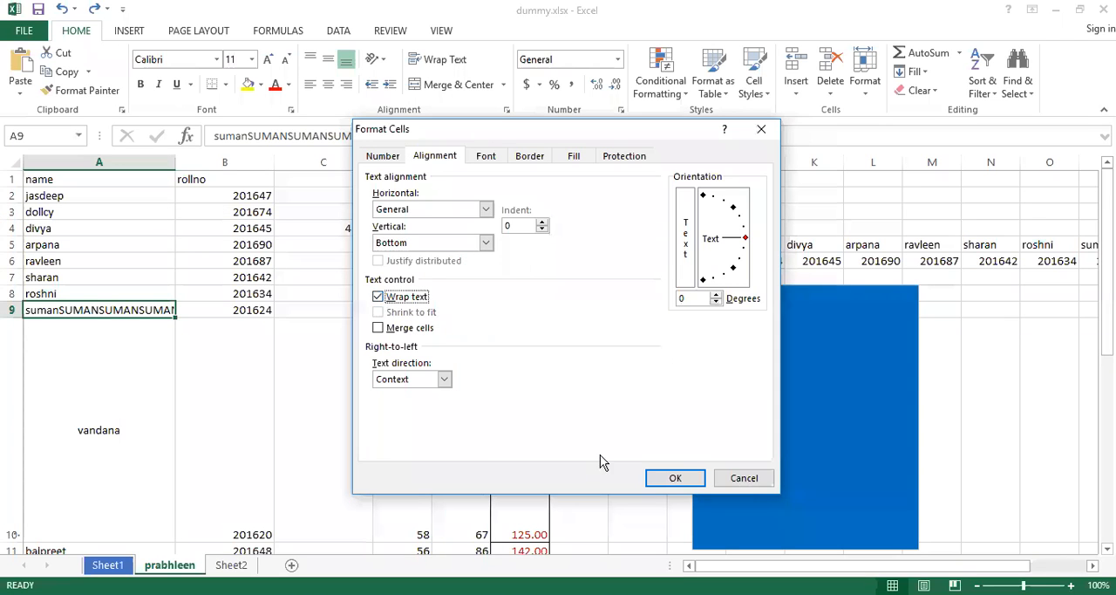
click(677, 479)
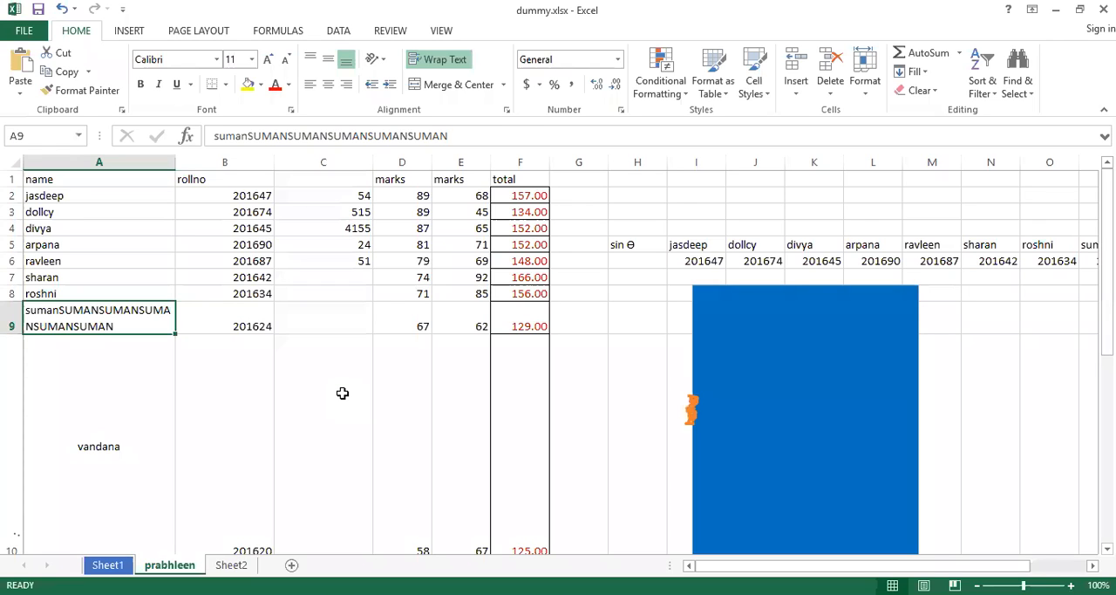
Undo and redo the recent changes to A9 for comparison, finishing by undoing the text wrapping.
key(ctrl+z)
key(ctrl+z)
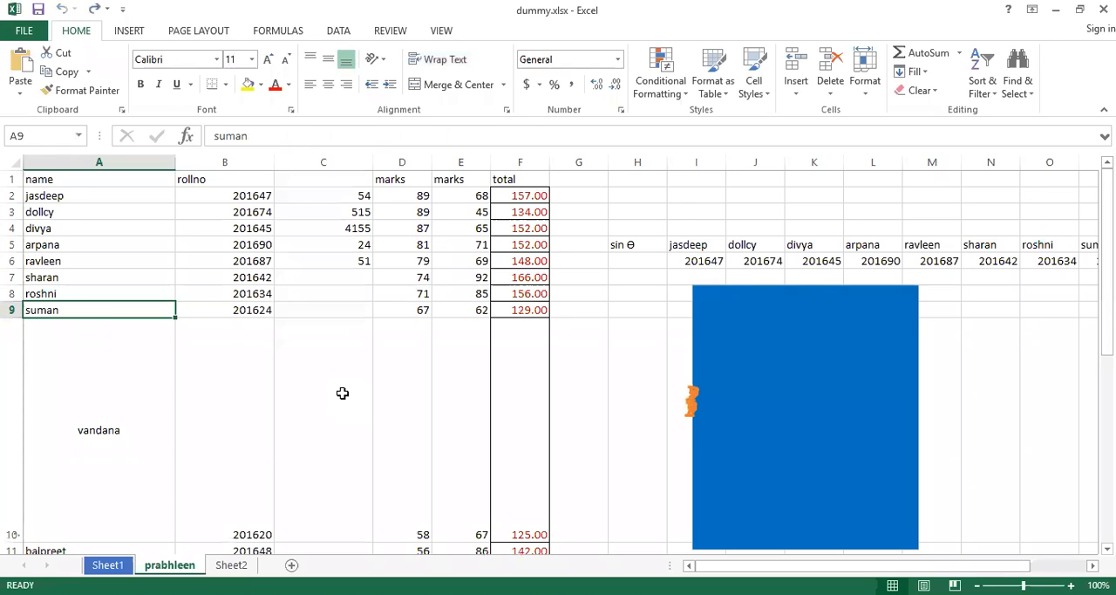
key(ctrl+y)
key(ctrl+y)
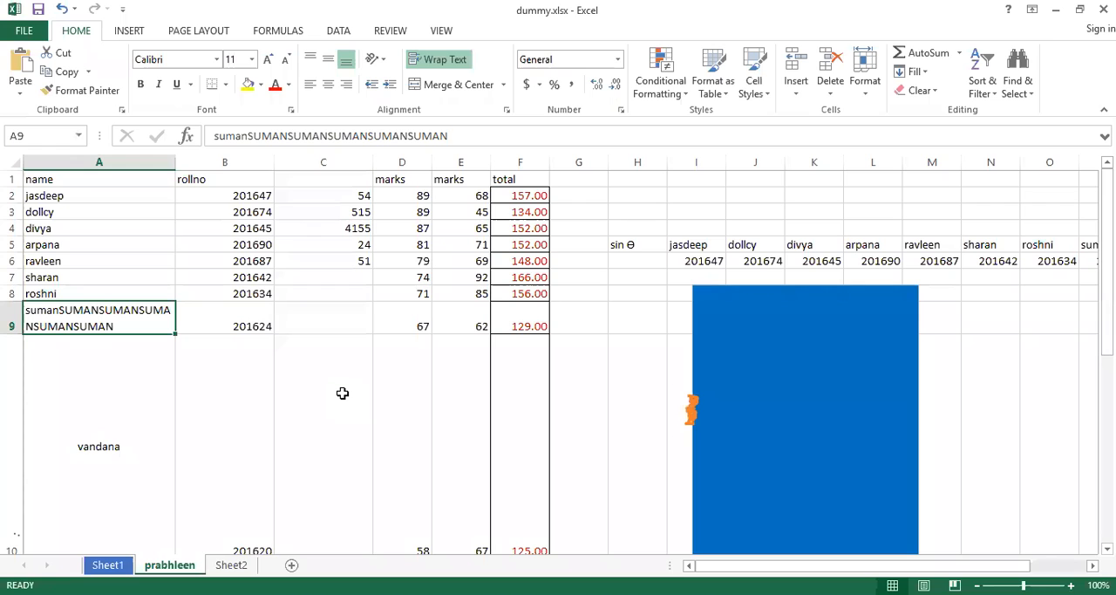
key(ctrl+z)
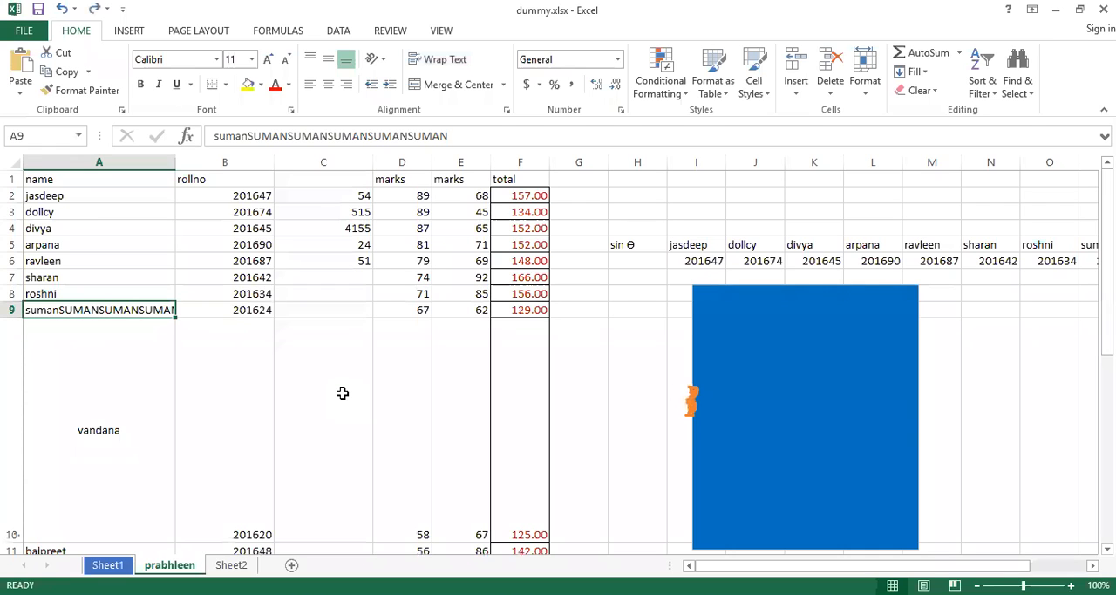
Apply Shrink to fit to cell A9 in the Format Cells alignment settings.
right_click(132, 310)
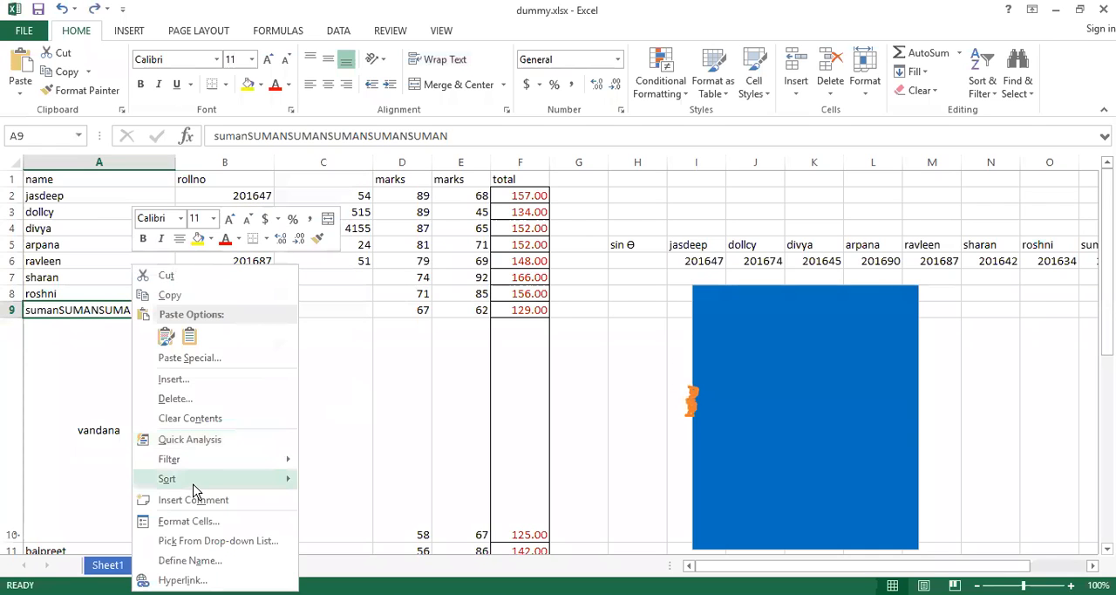
click(189, 521)
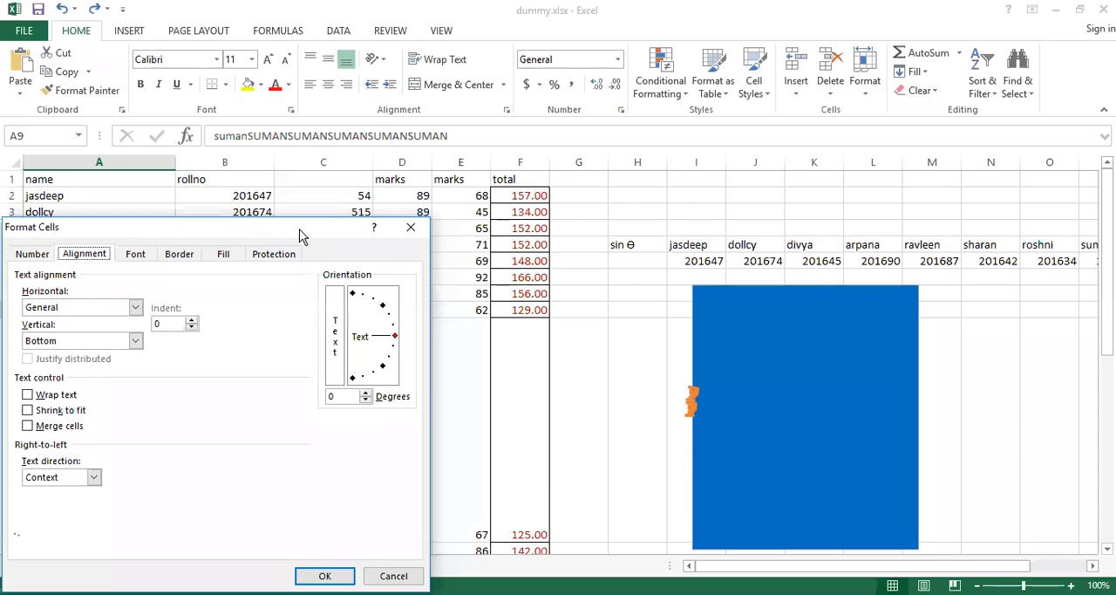
drag(300, 232, 682, 108)
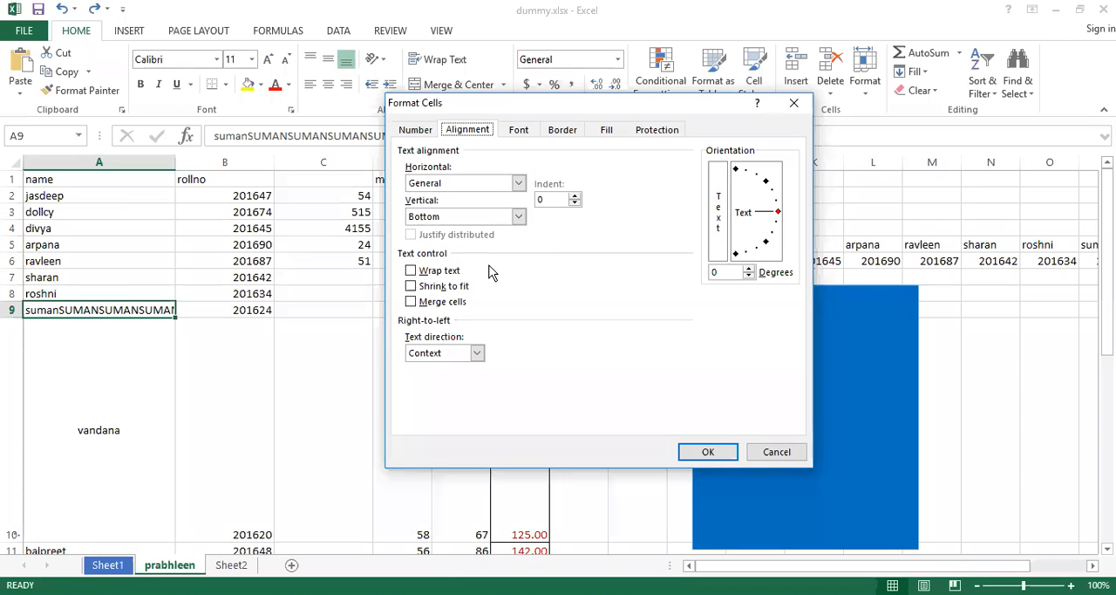
click(412, 287)
click(708, 453)
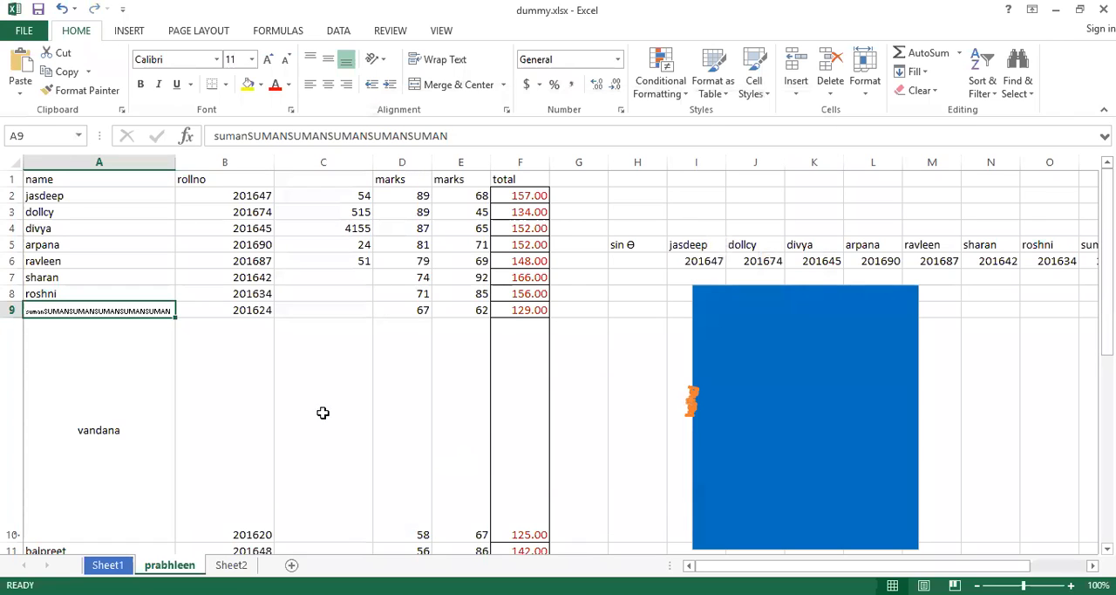
click(139, 293)
click(128, 311)
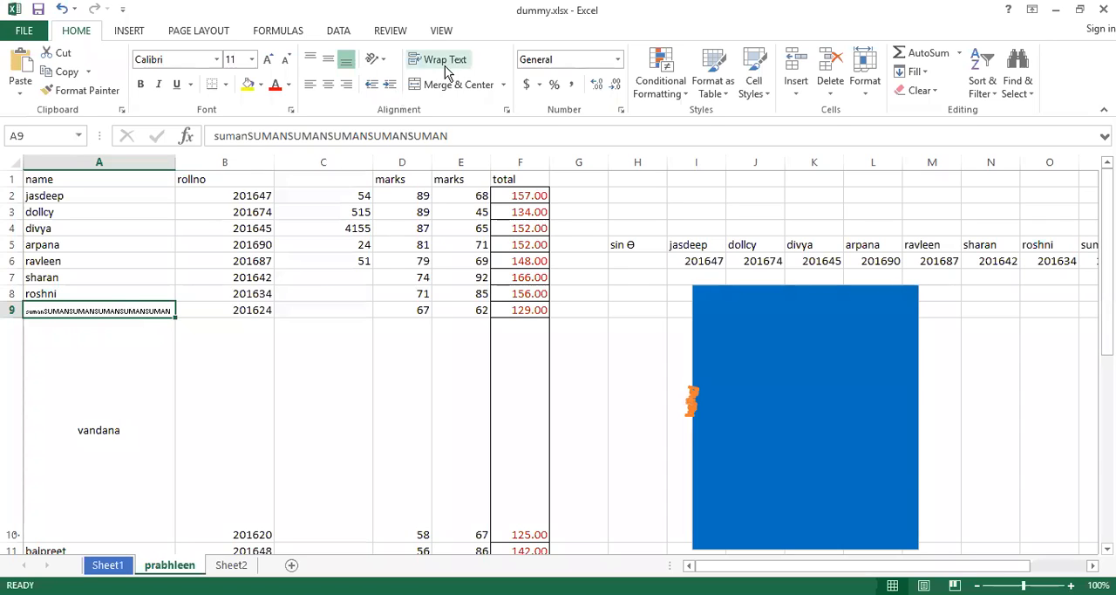
right_click(122, 311)
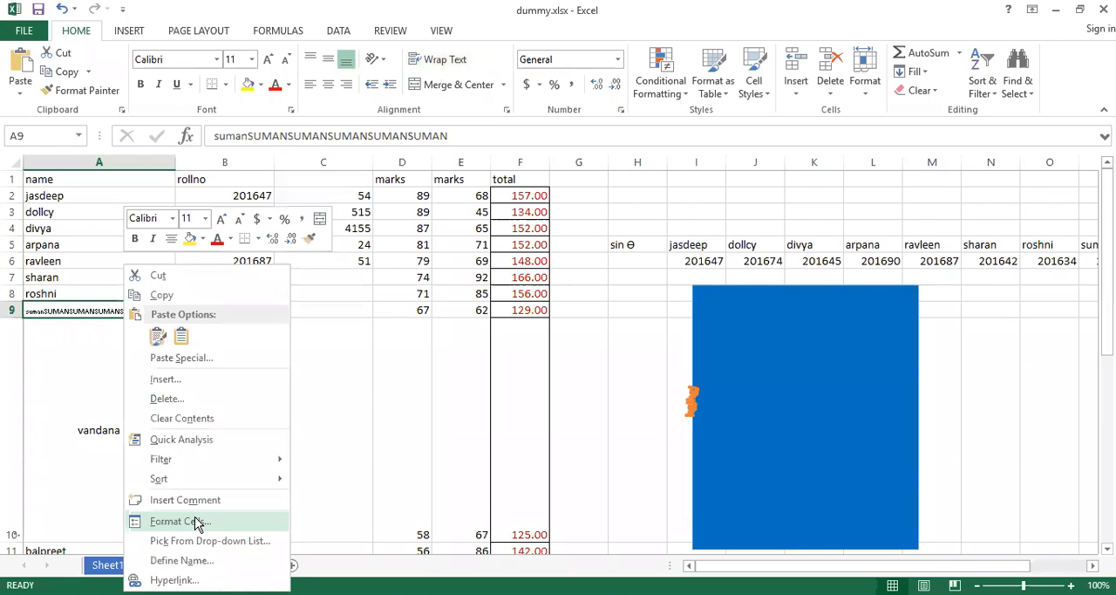
click(196, 521)
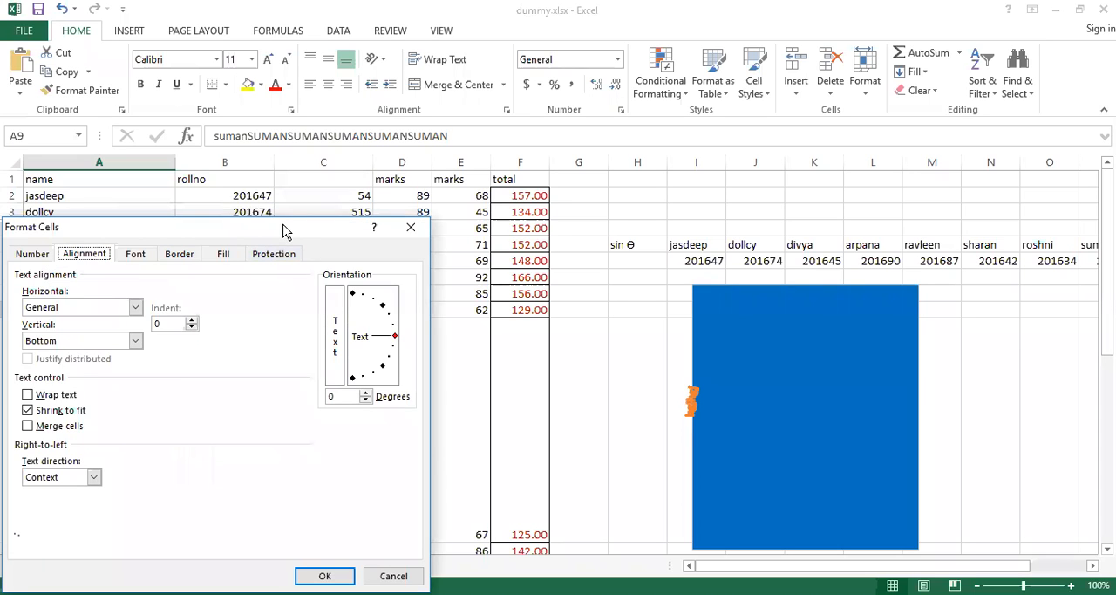
drag(289, 228, 586, 108)
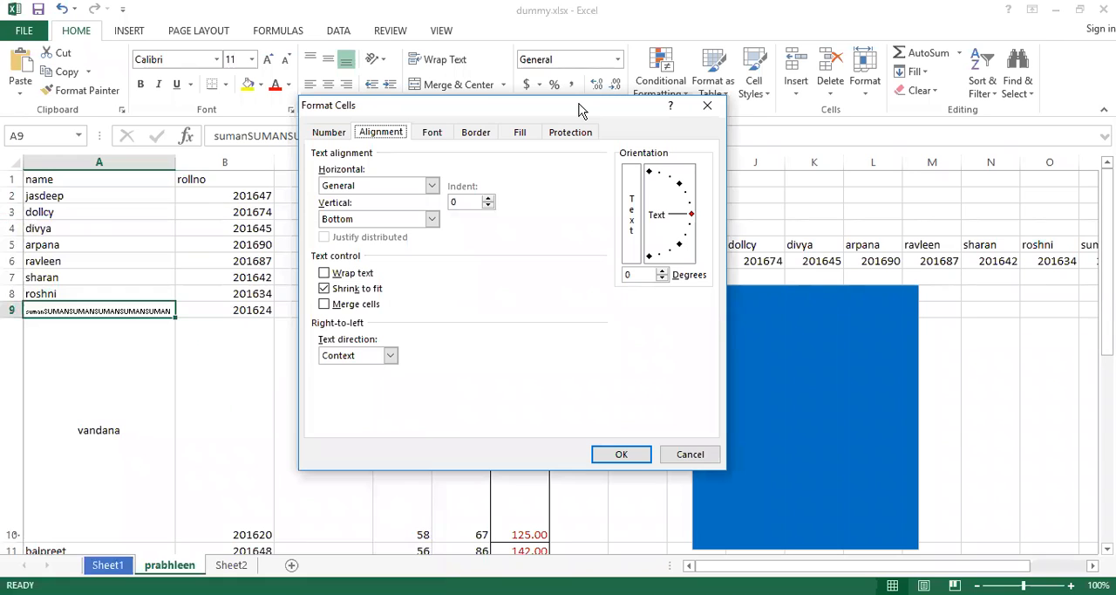
click(326, 290)
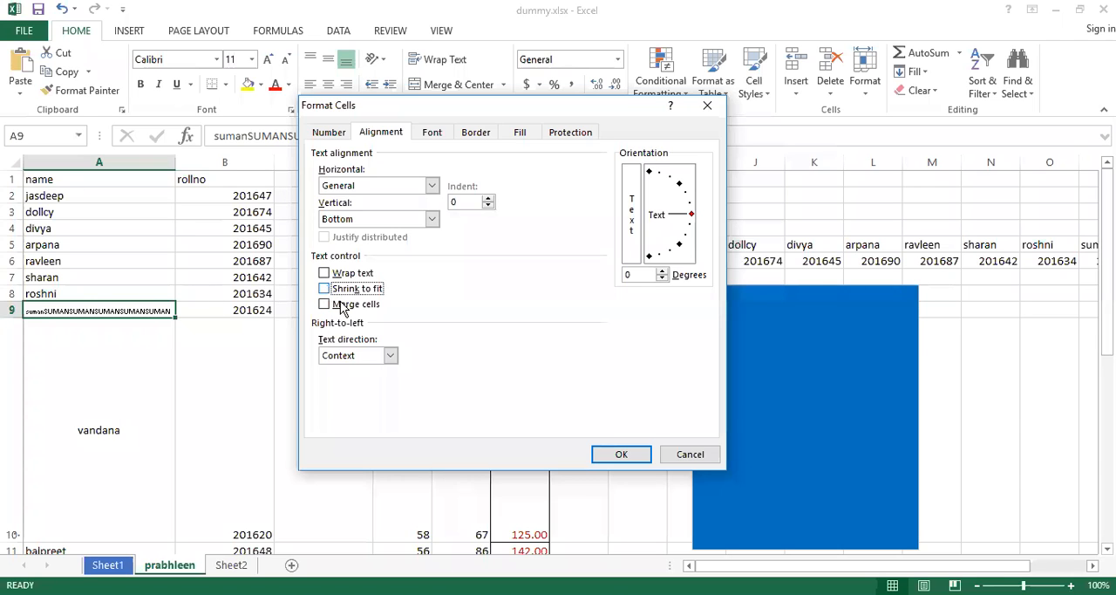
click(325, 305)
click(325, 305)
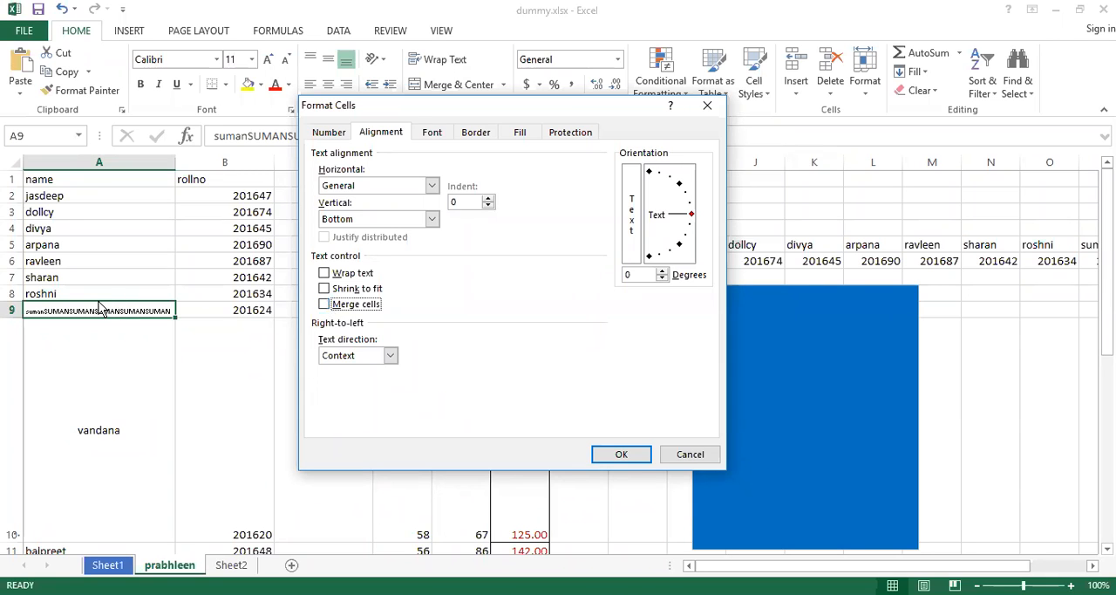
key(Escape)
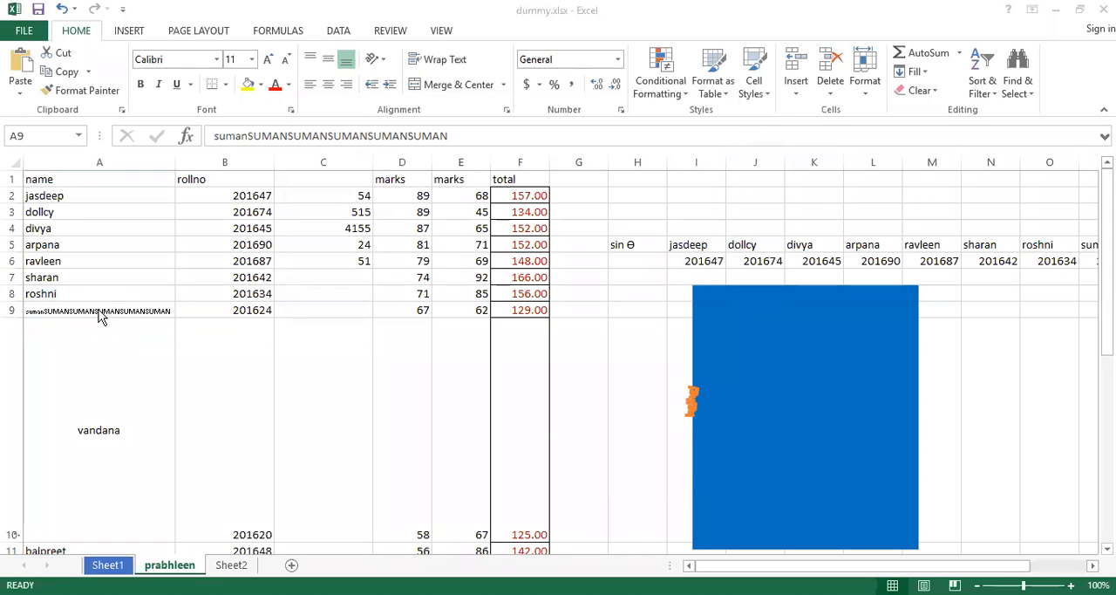
Merge cells A9 and B9 in the Format Cells alignment settings, accepting that only the upper-left value is kept.
drag(94, 313, 240, 308)
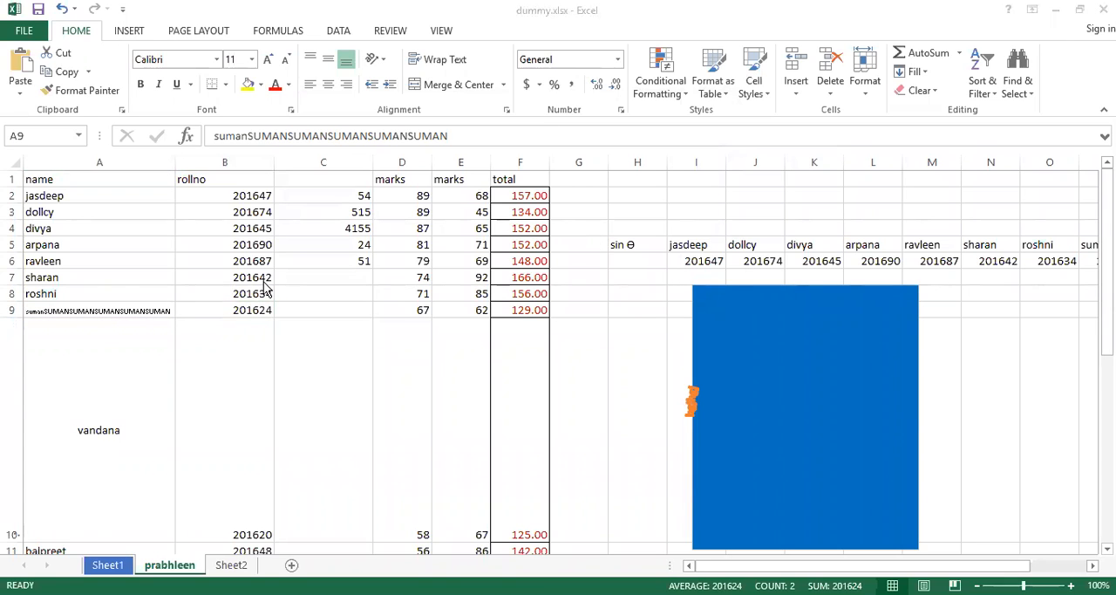
drag(98, 315, 184, 305)
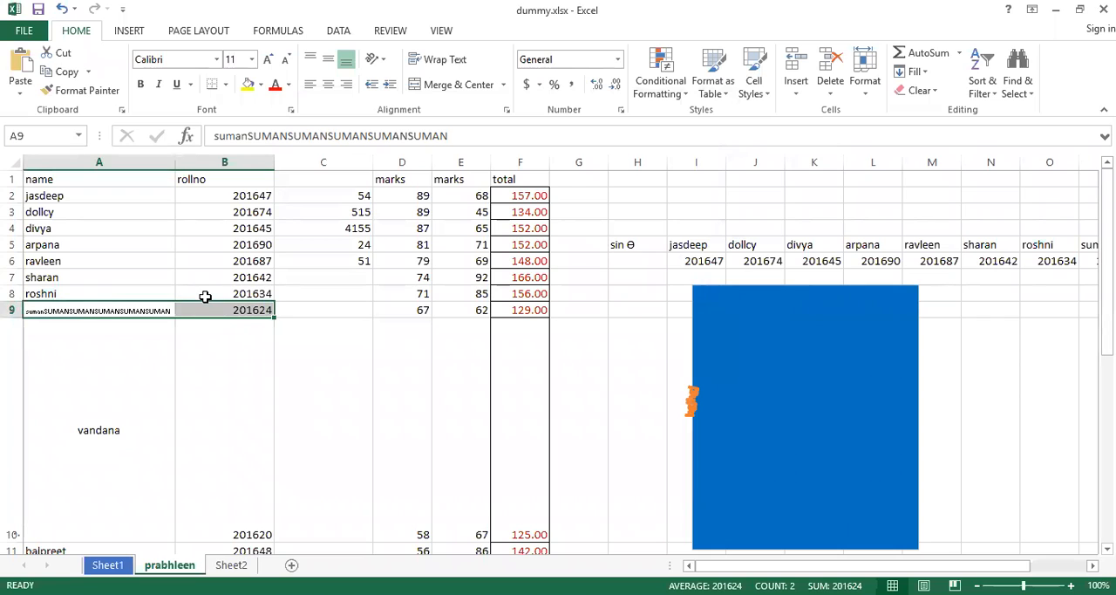
right_click(215, 311)
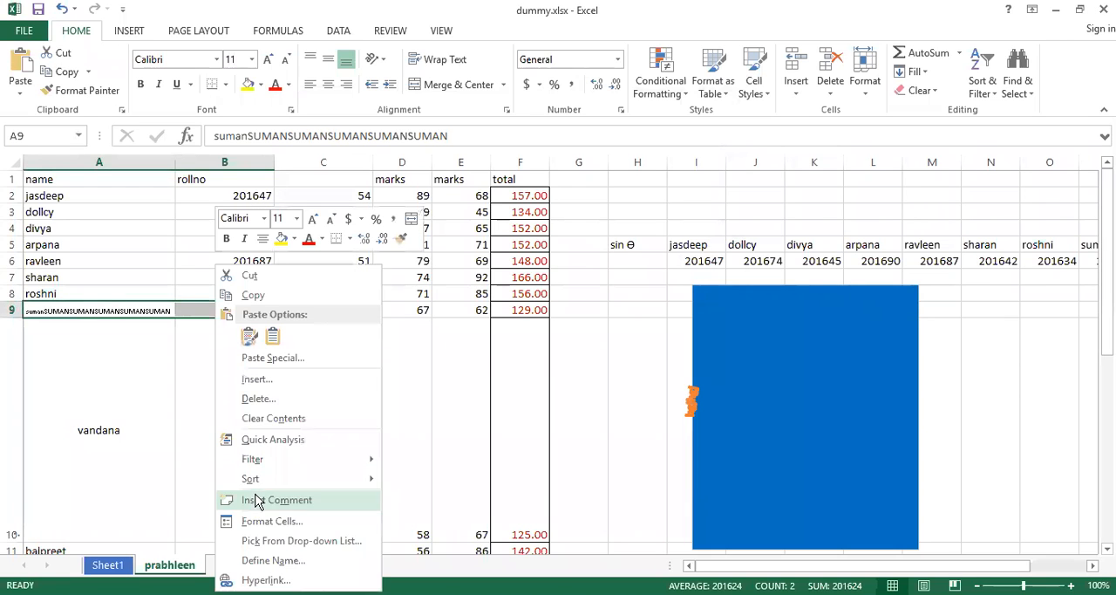
click(259, 521)
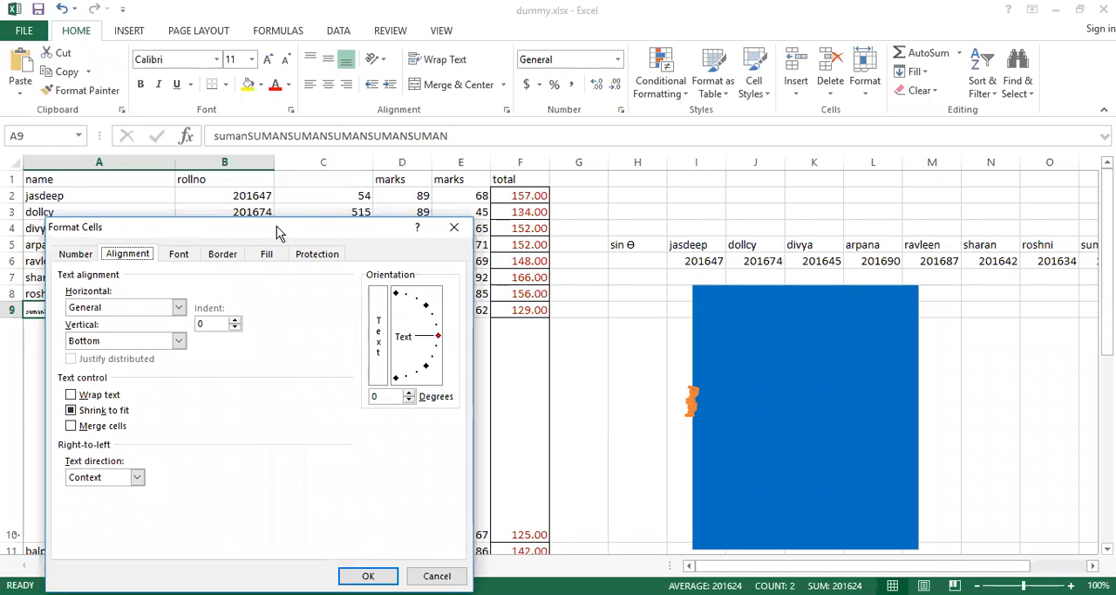
drag(262, 227, 559, 161)
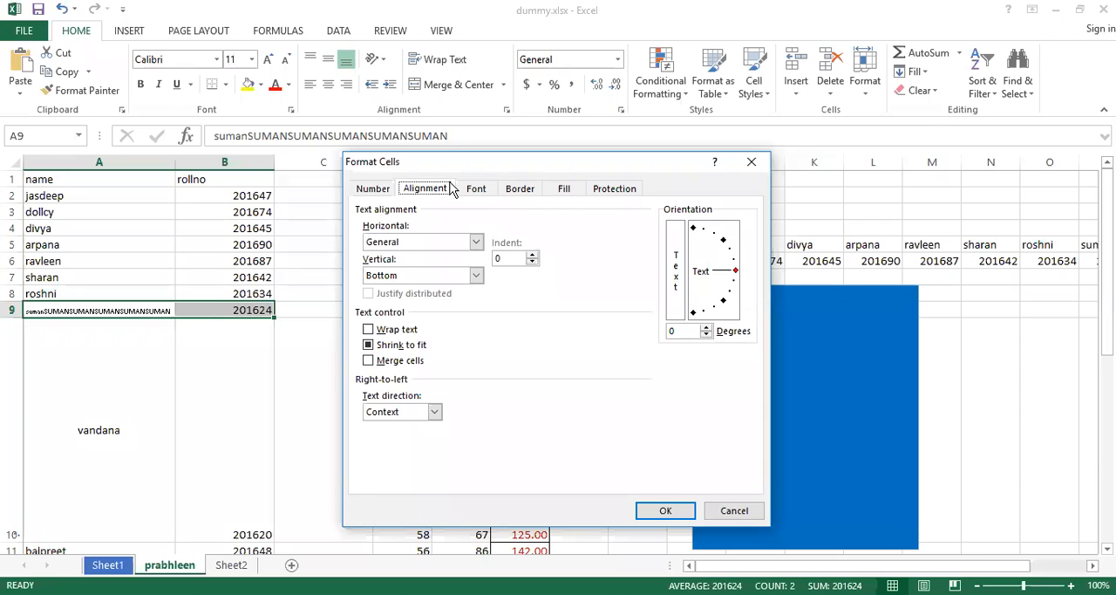
click(368, 360)
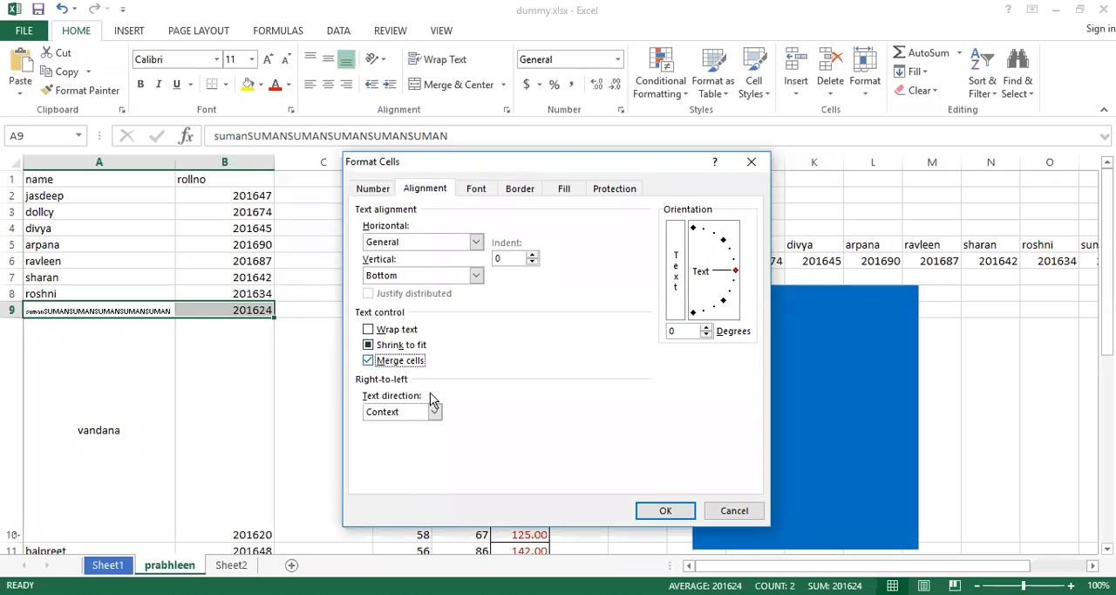
click(660, 513)
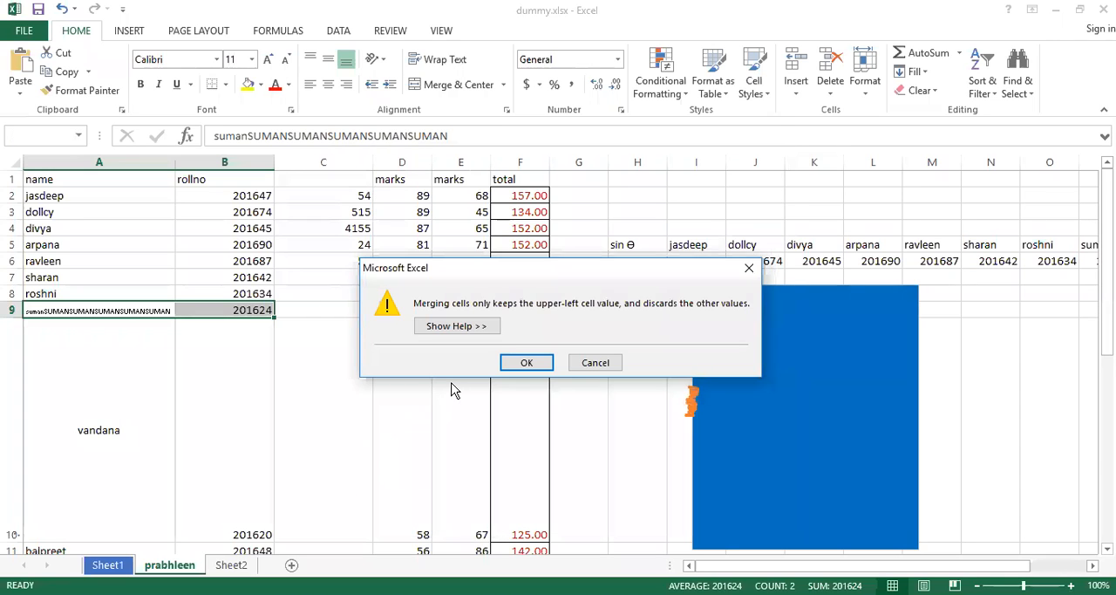
click(528, 363)
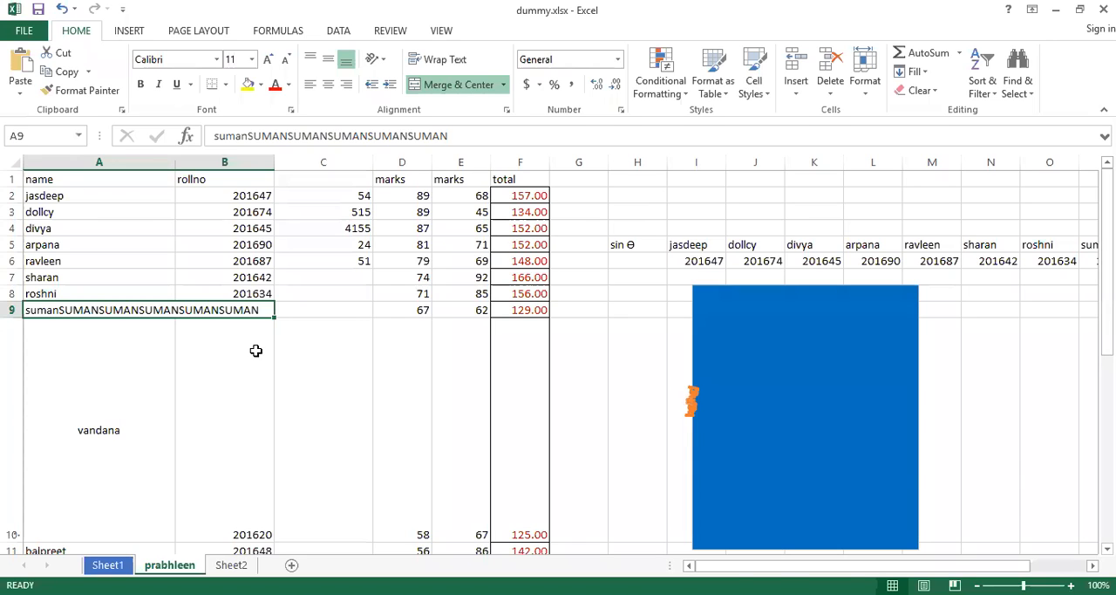
Undo the merge and the earlier changes to A9 until the cell holds its original short name.
key(ctrl+z)
key(ctrl+z)
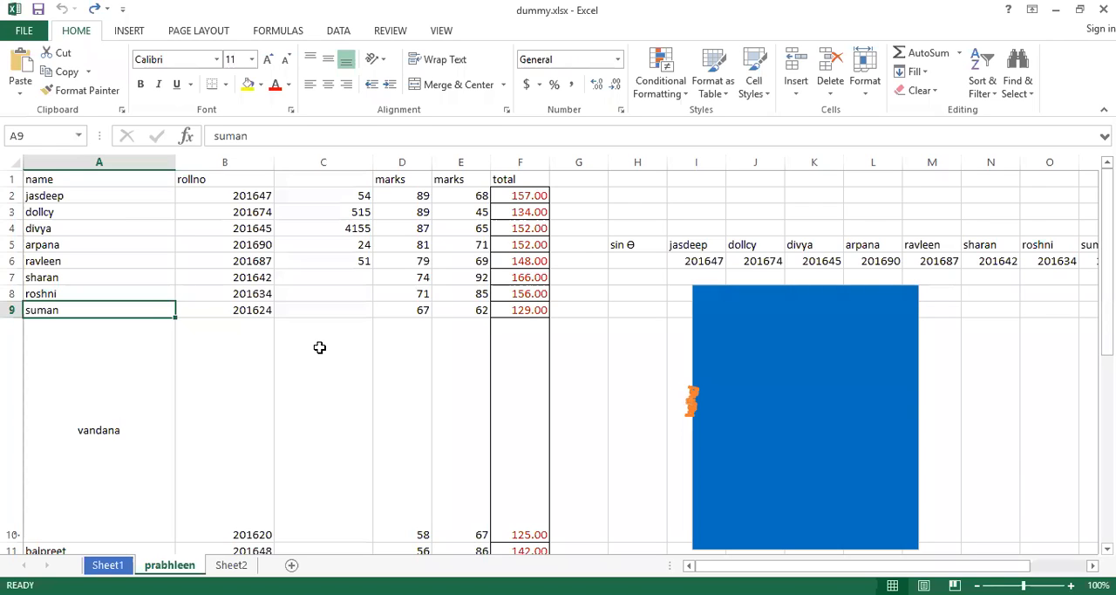
Set the text direction of cell A9 to Left-to-Right in the Format Cells alignment settings.
right_click(148, 310)
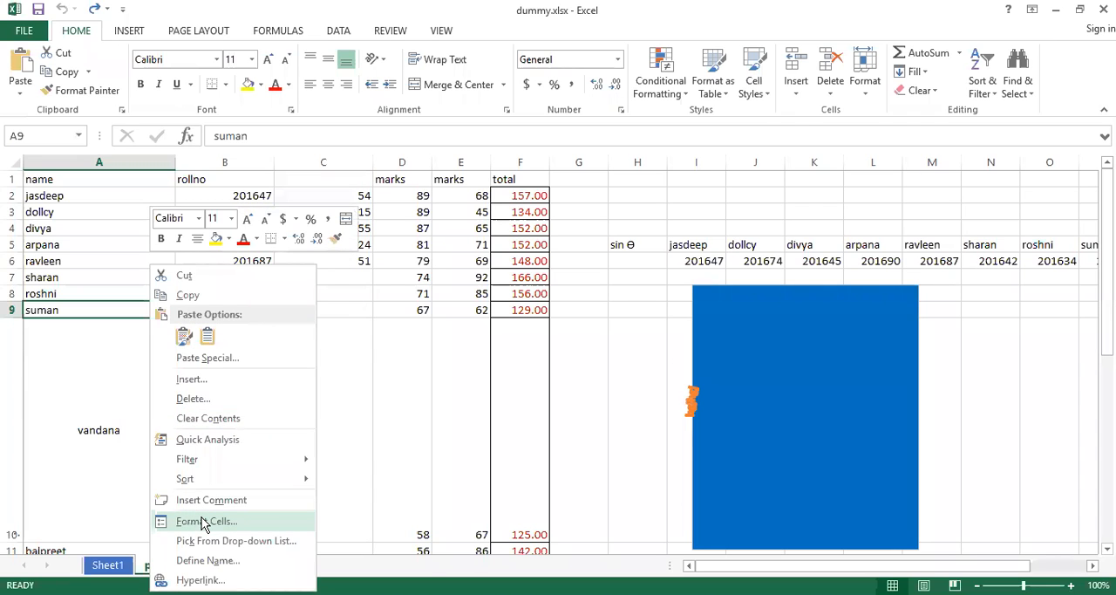
click(203, 520)
drag(264, 230, 432, 168)
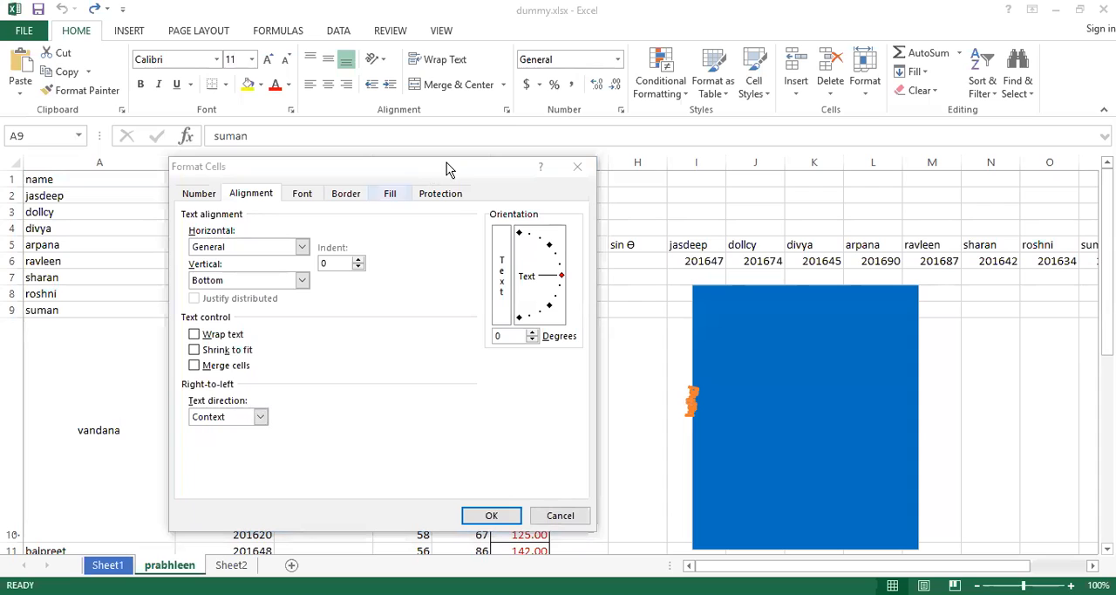
drag(441, 167, 610, 132)
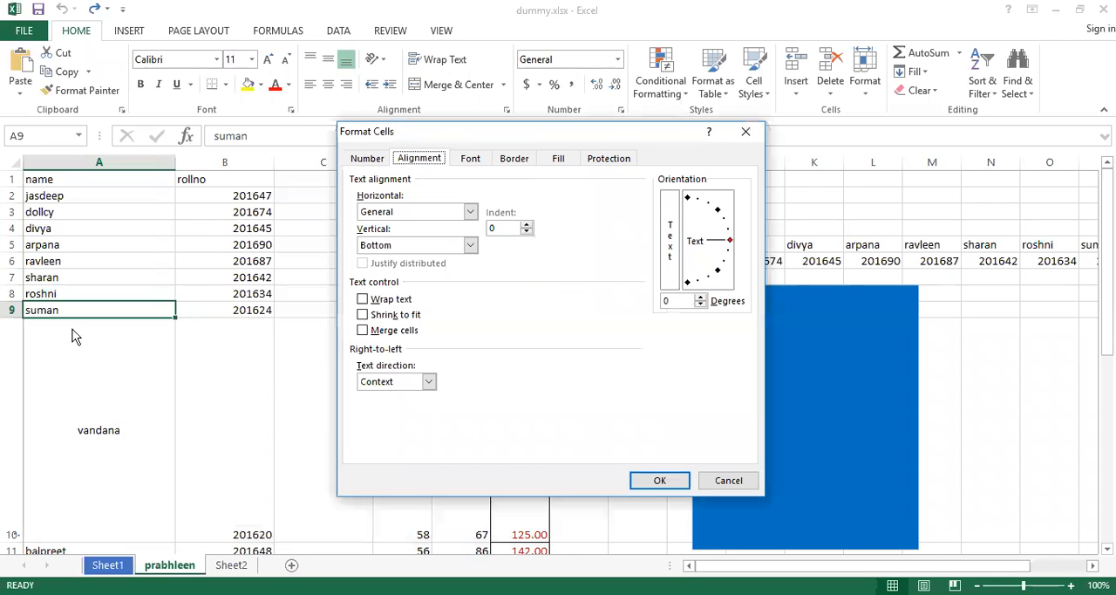
click(428, 382)
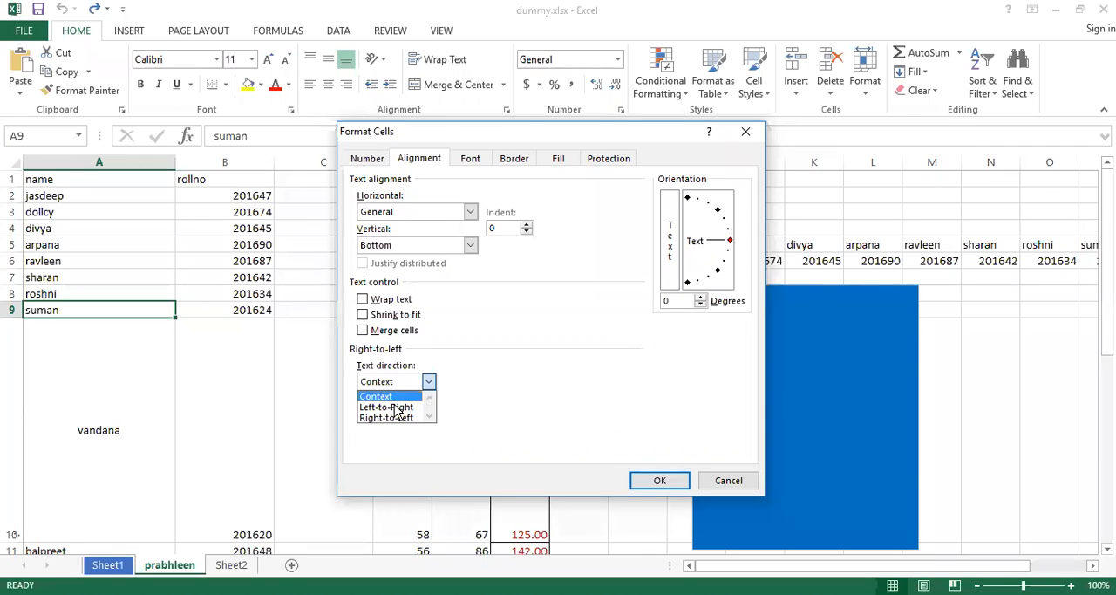
key(alt+Tab)
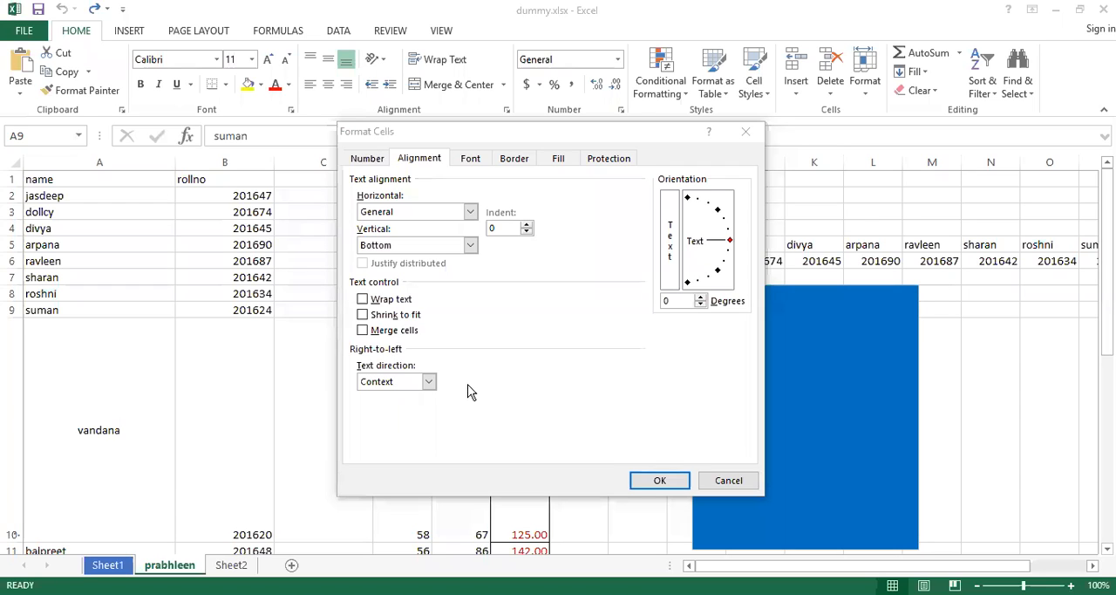
click(430, 382)
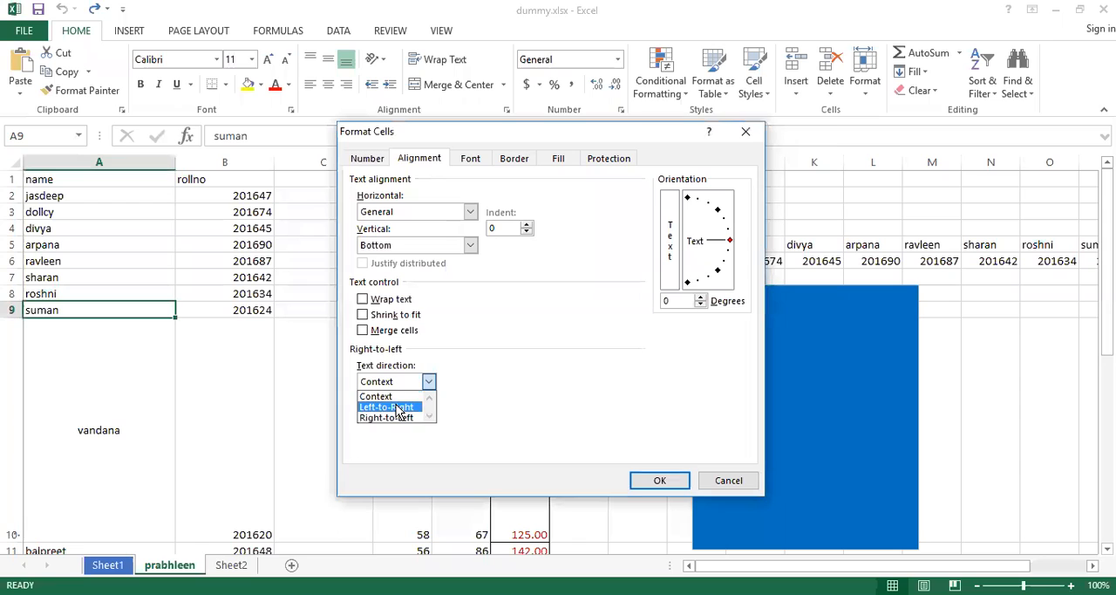
click(396, 404)
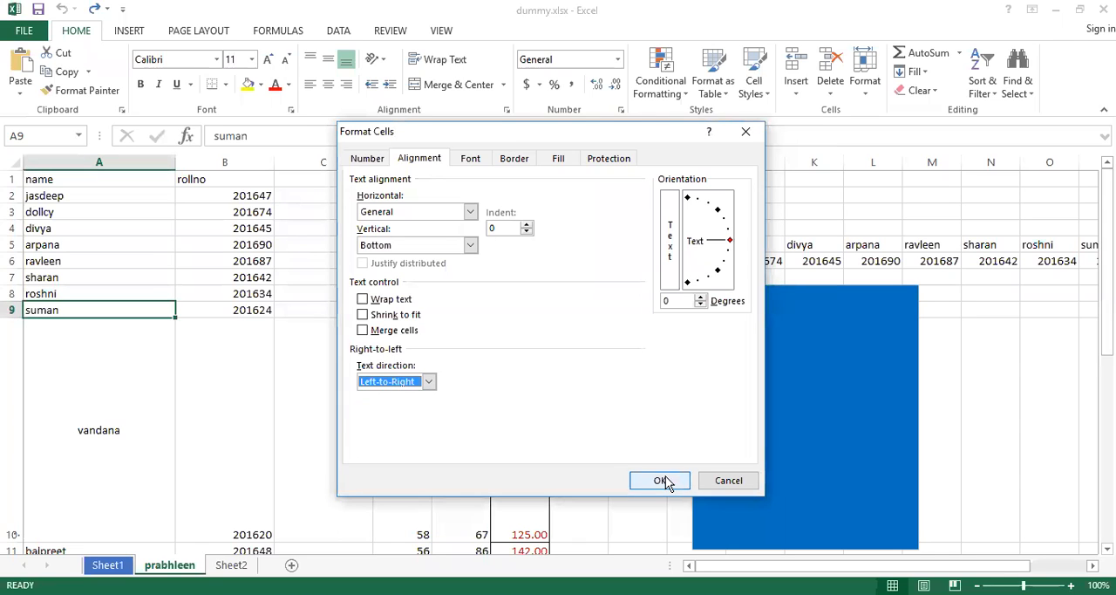
click(637, 483)
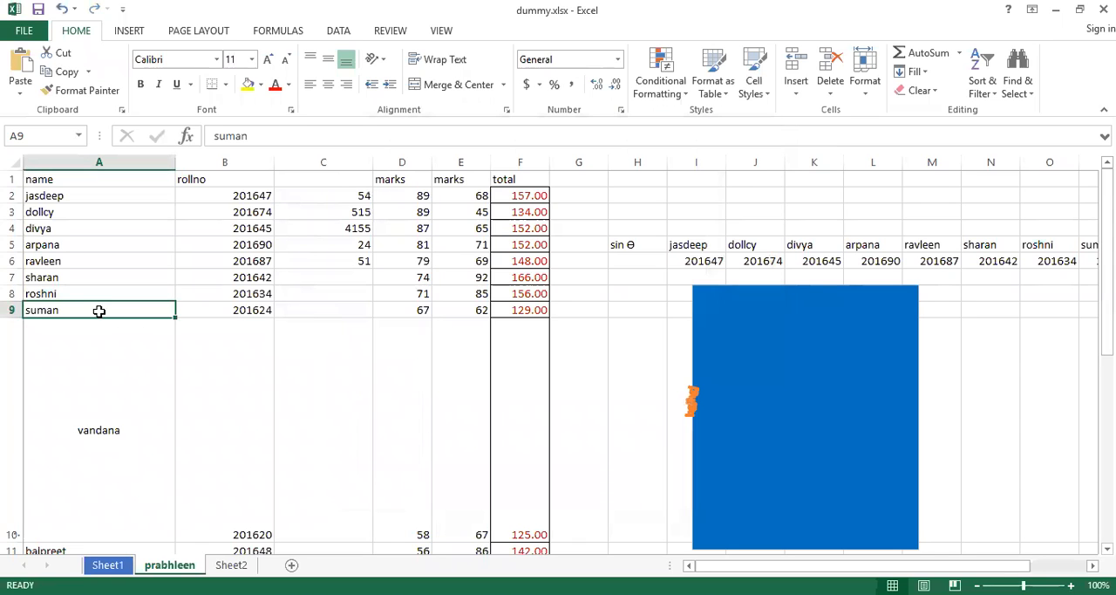
Change the text direction of cell A9 to Right-to-Left in the Format Cells alignment settings.
right_click(100, 310)
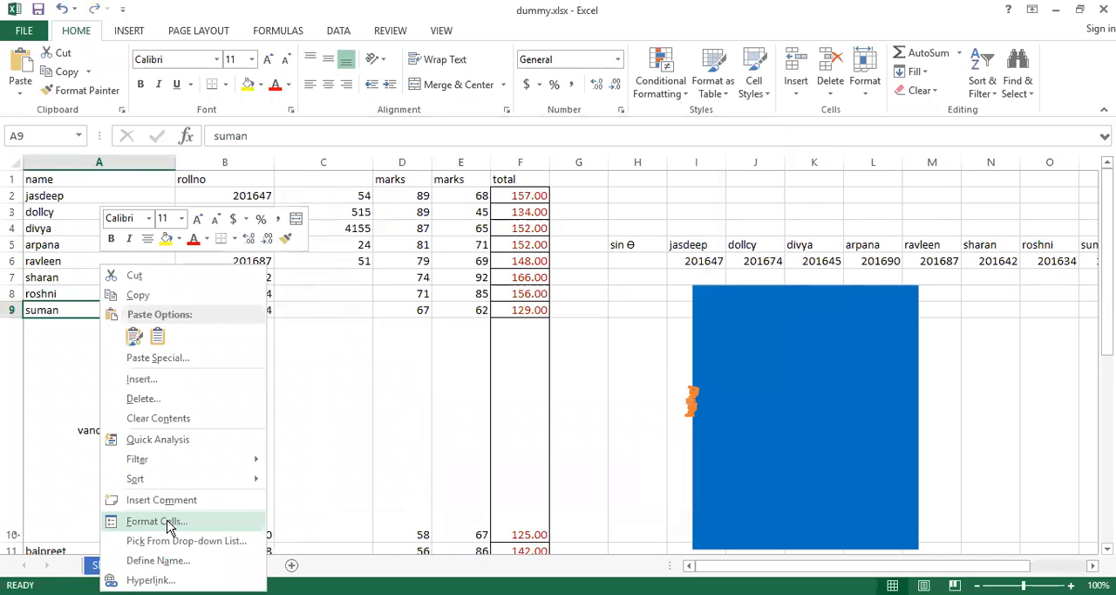
click(166, 522)
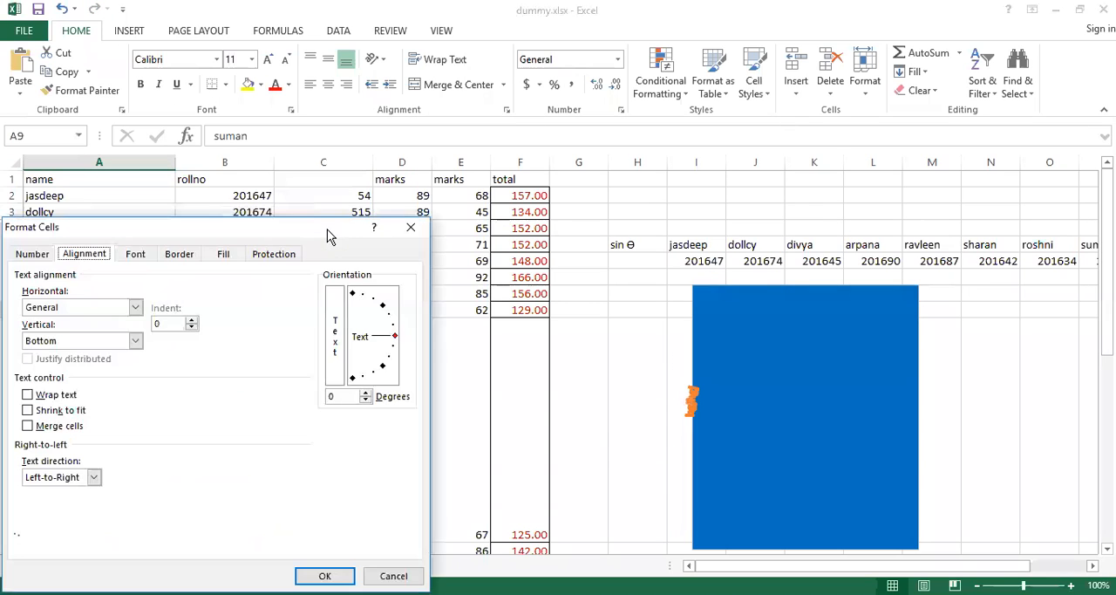
drag(332, 231, 834, 108)
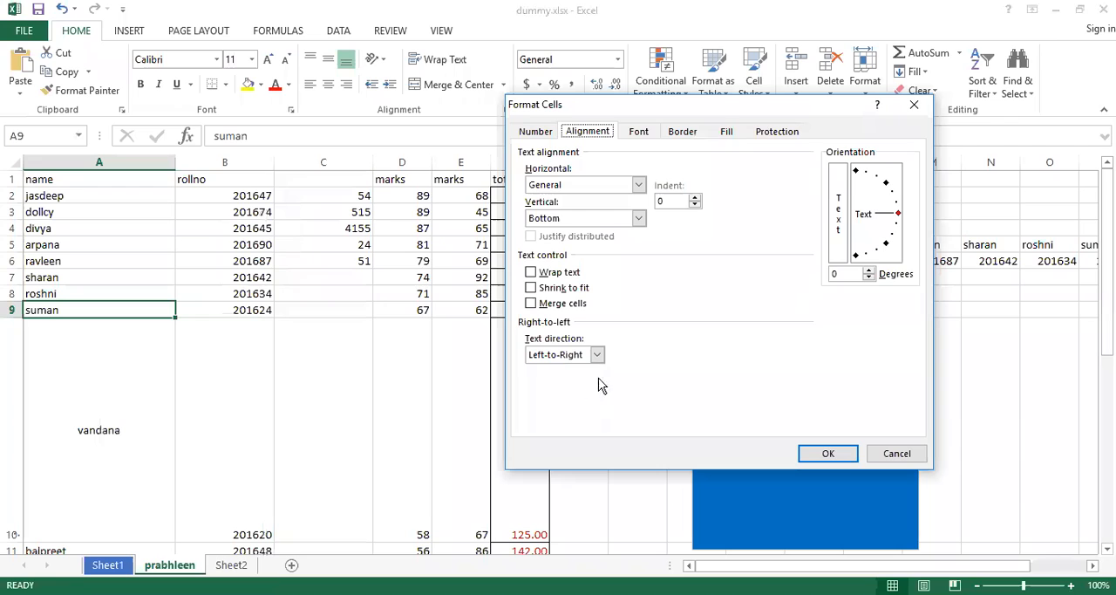
click(599, 355)
click(552, 391)
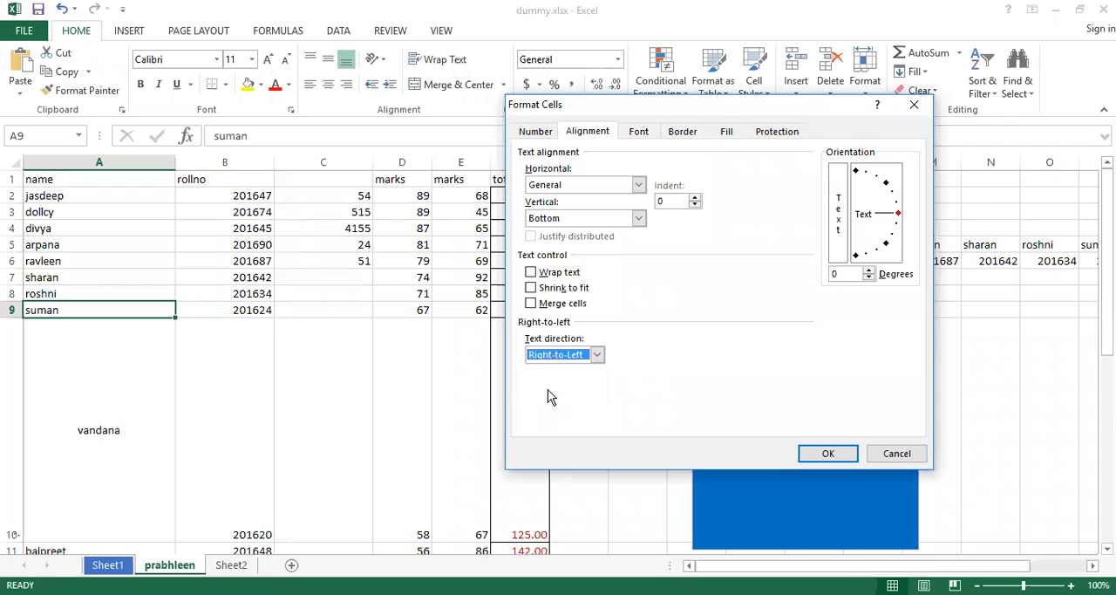
click(824, 457)
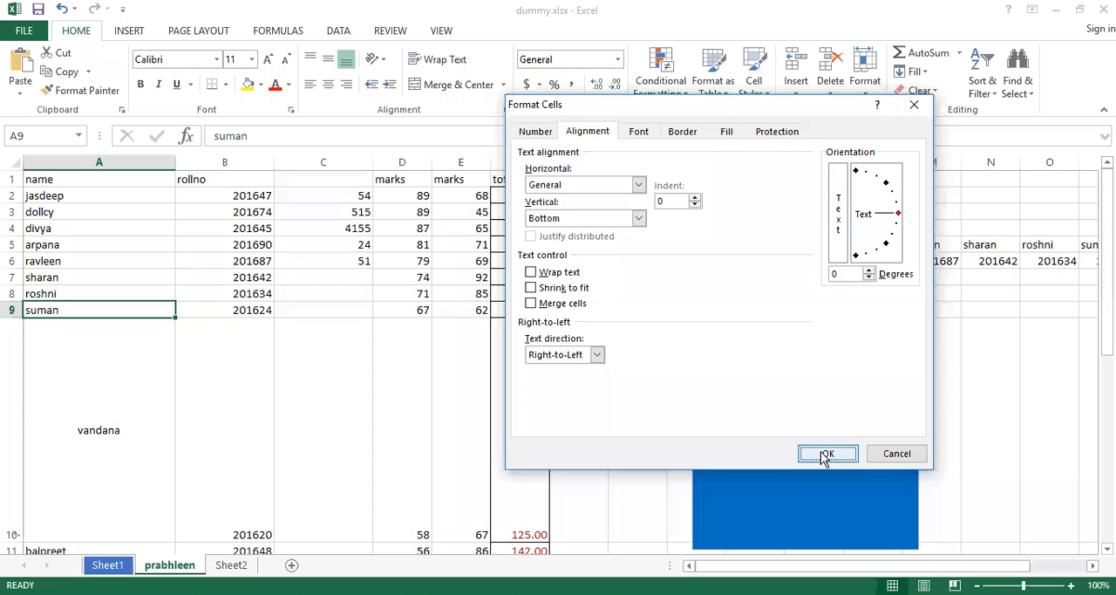
Try the Context, Right-to-Left and Left-to-Right text directions for cell A9 in Format Cells, and finish by applying Right-to-Left.
right_click(81, 309)
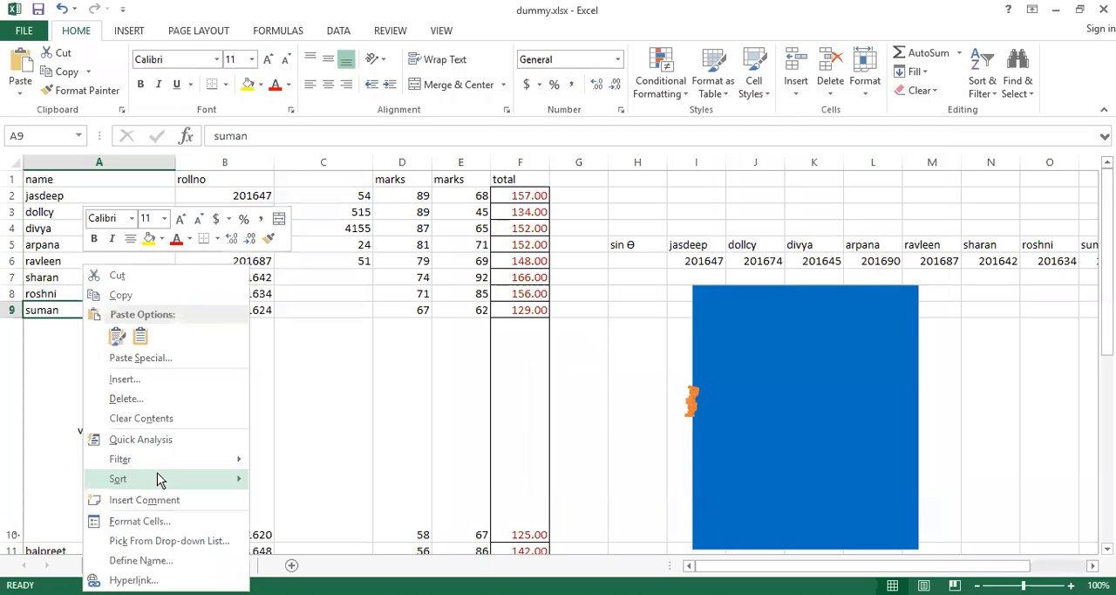
mouse_move(155, 482)
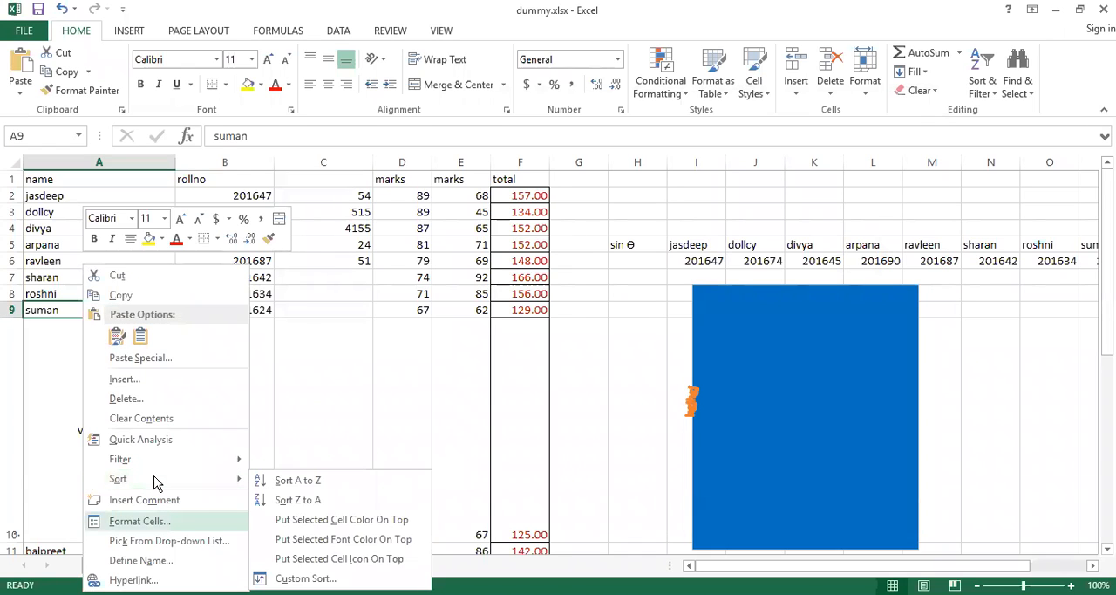
click(139, 521)
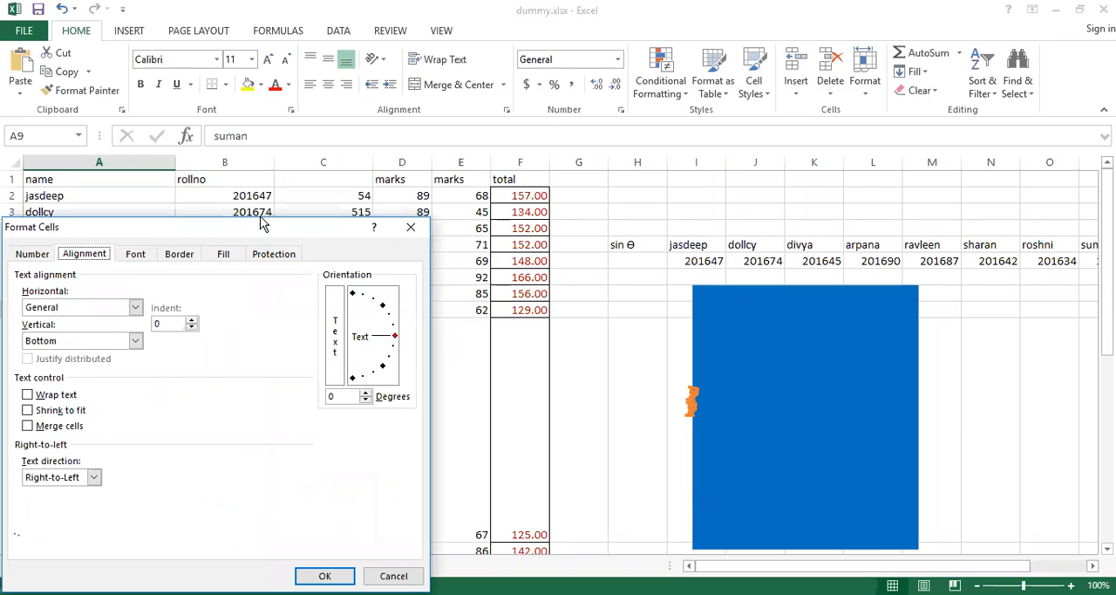
drag(260, 224, 534, 128)
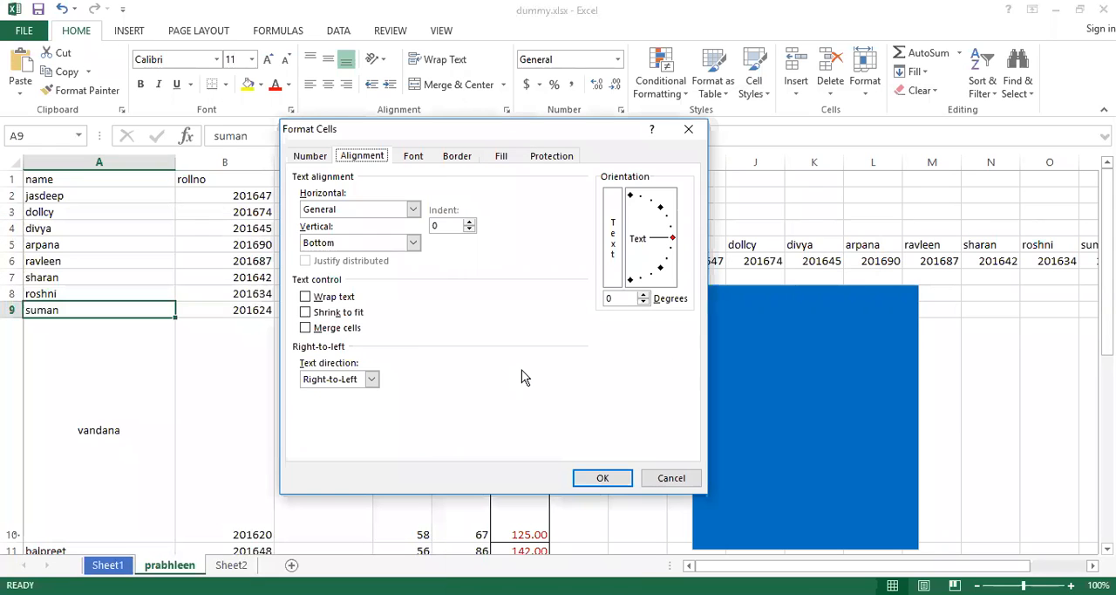
click(372, 380)
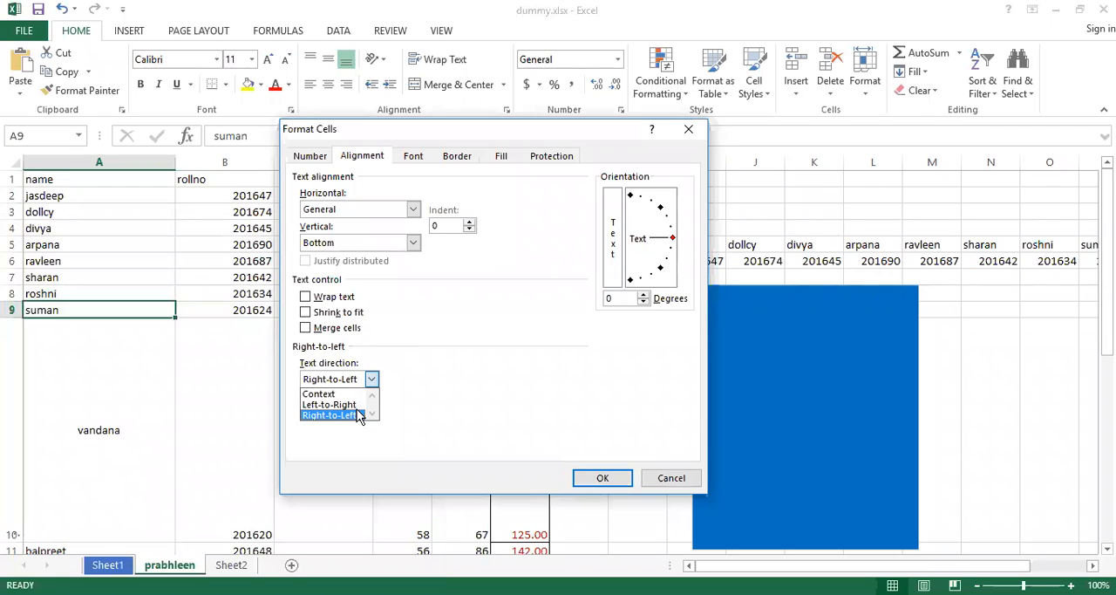
click(335, 394)
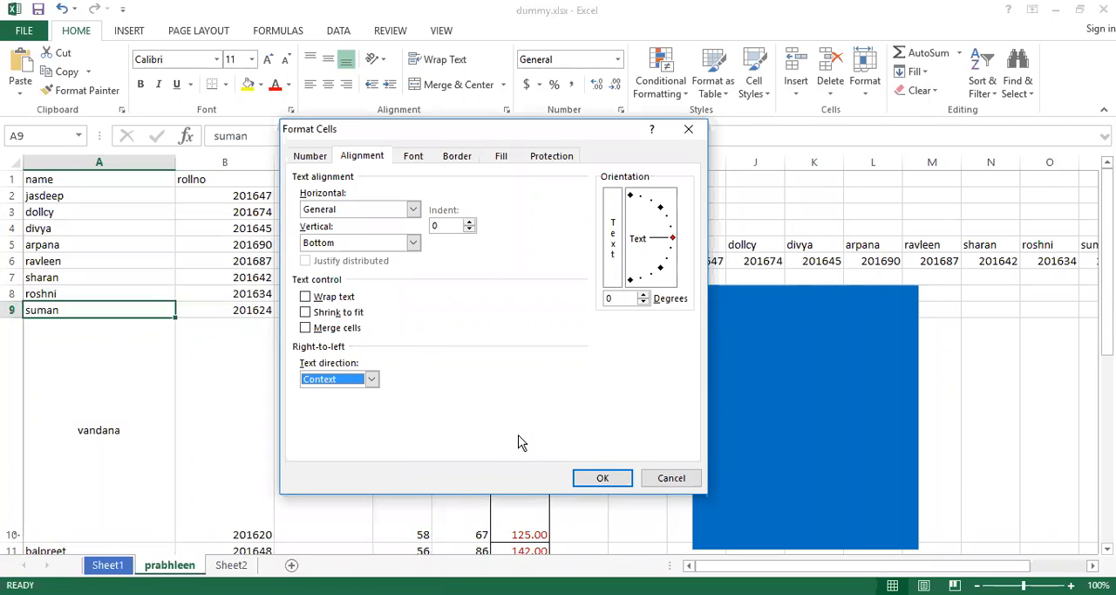
key(alt+Down)
click(337, 416)
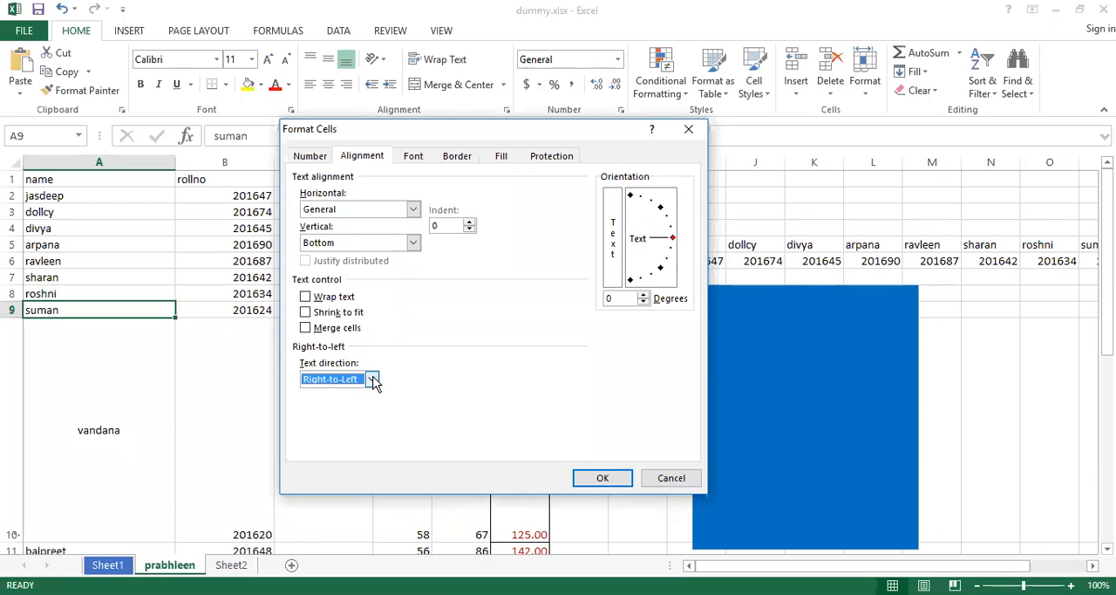
click(373, 380)
click(344, 404)
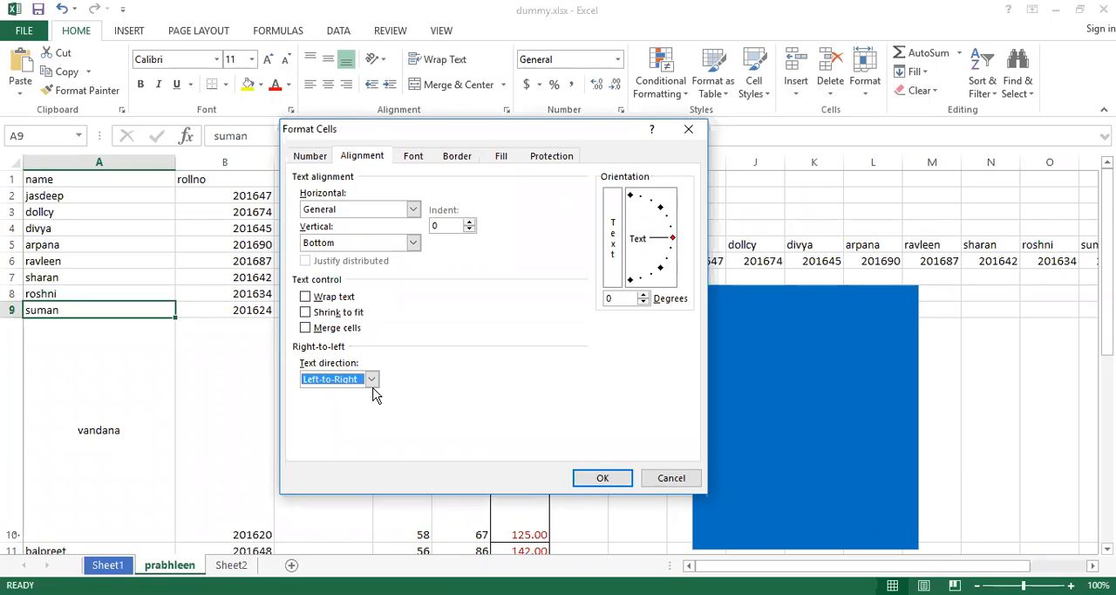
click(373, 381)
click(372, 382)
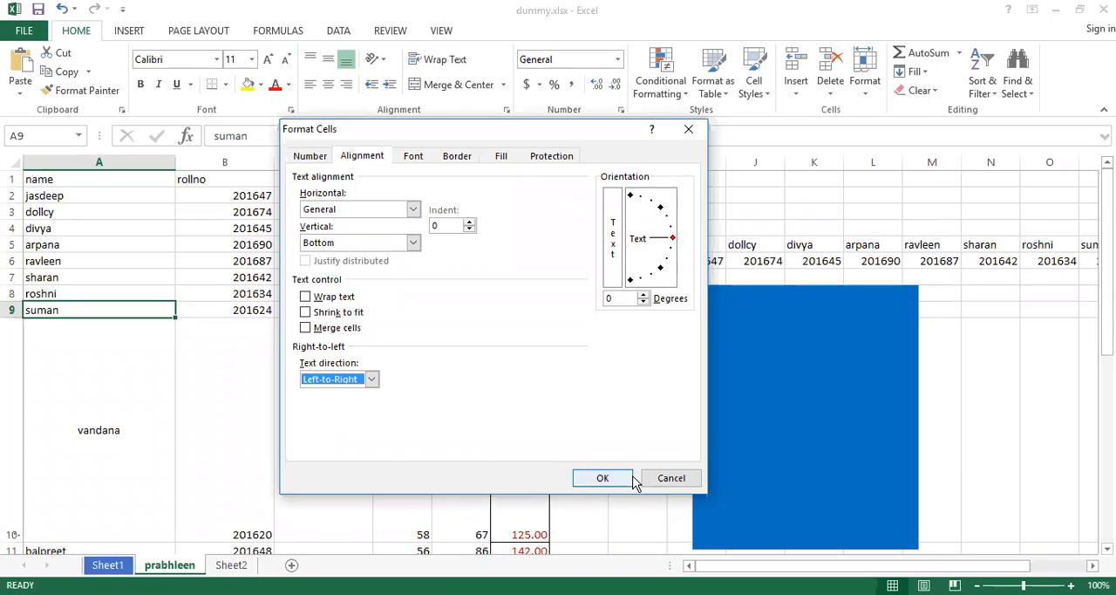
click(372, 381)
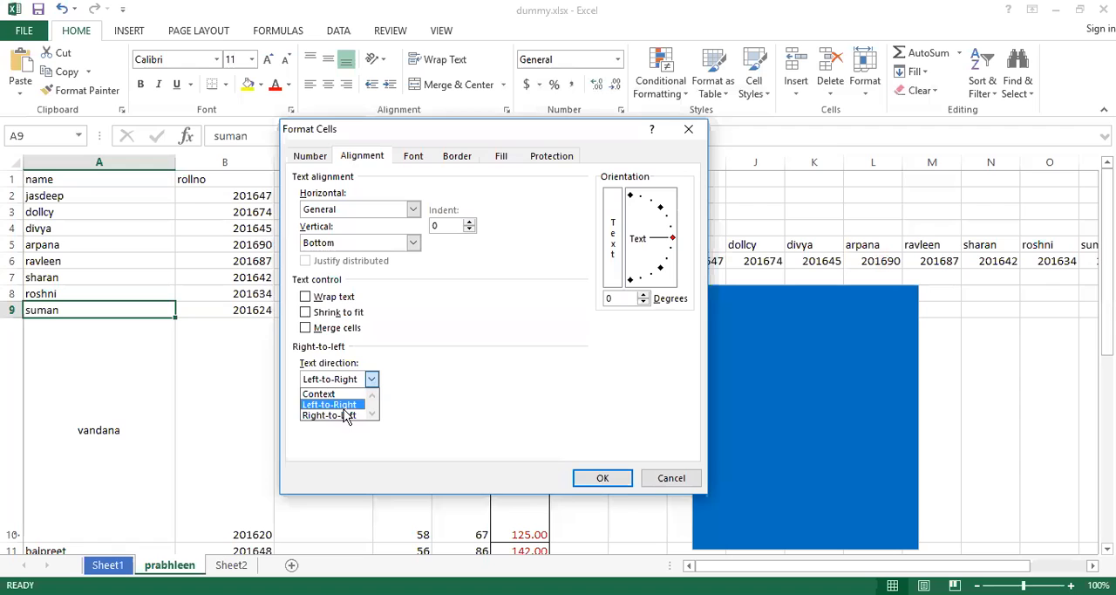
click(345, 418)
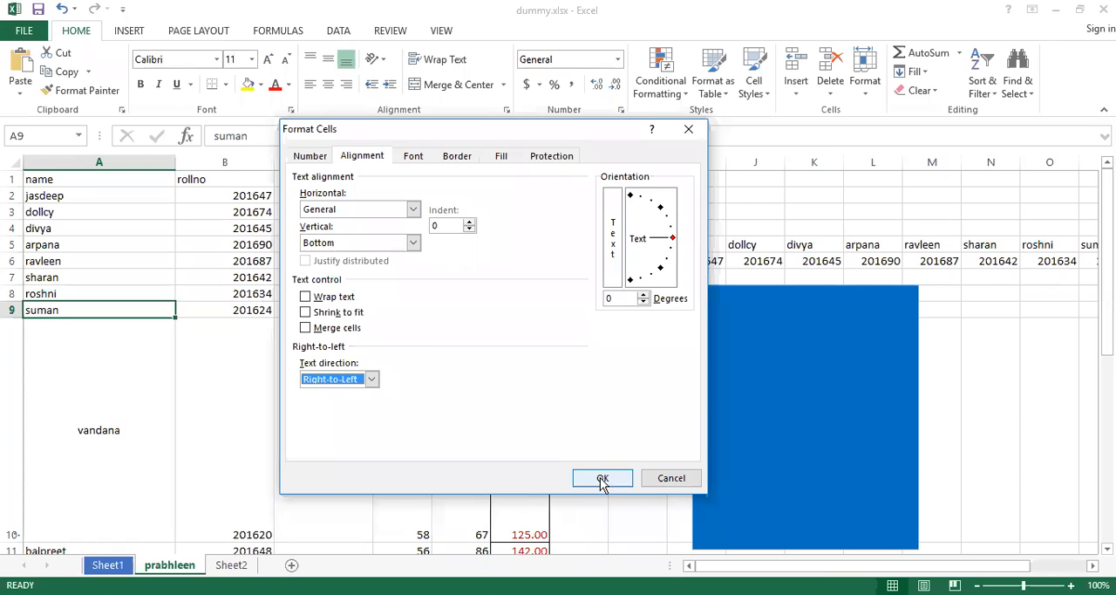
click(602, 481)
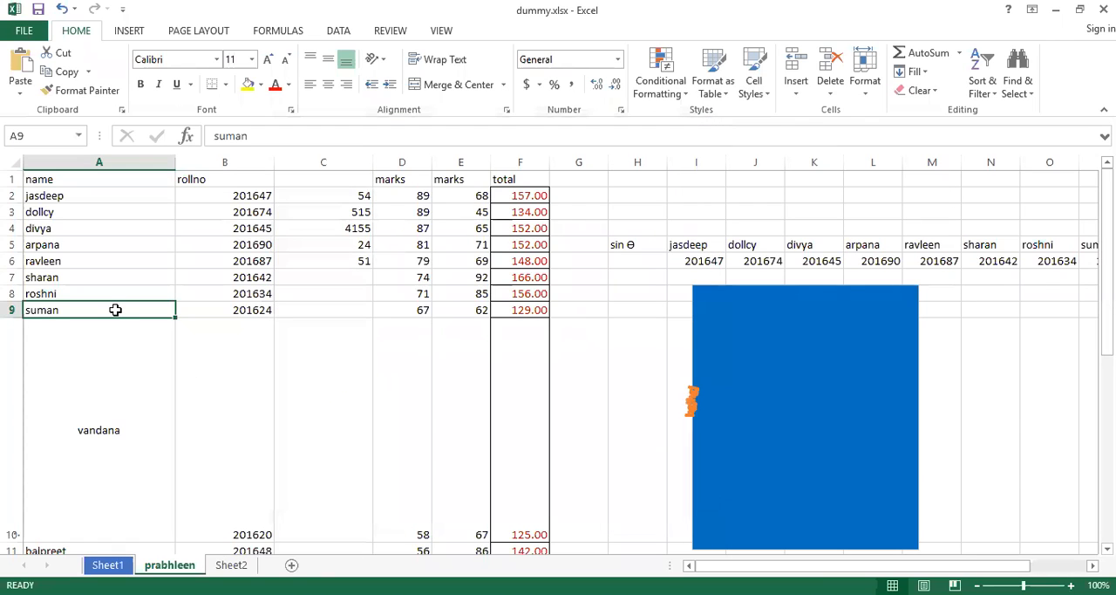
Replace the content of cell A9 with GUKMNG and reselect the cell.
text(GUKMNG)
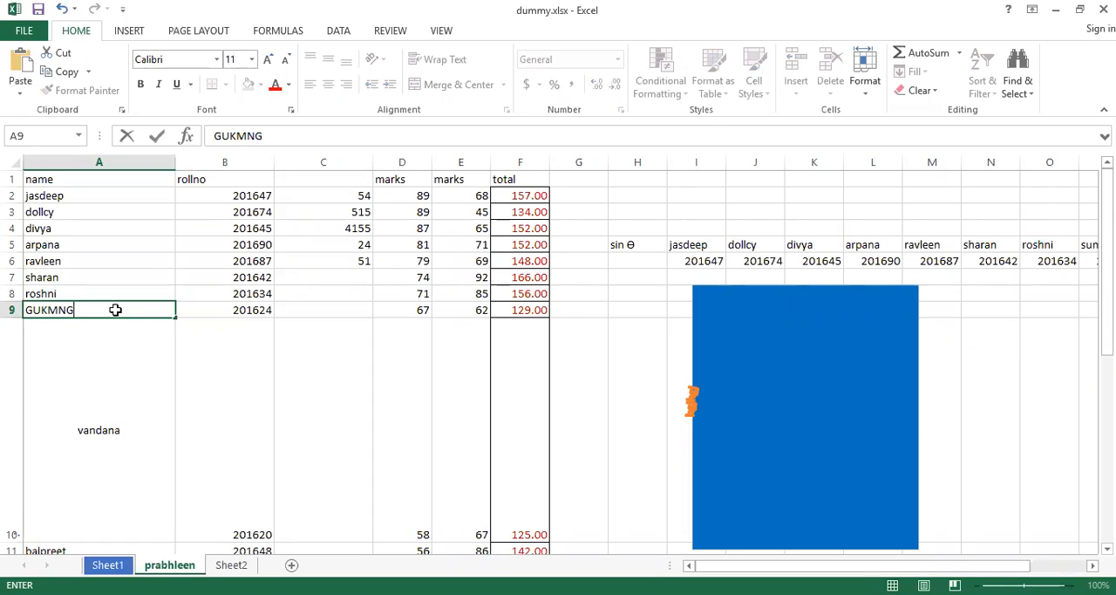
key(Return)
click(115, 310)
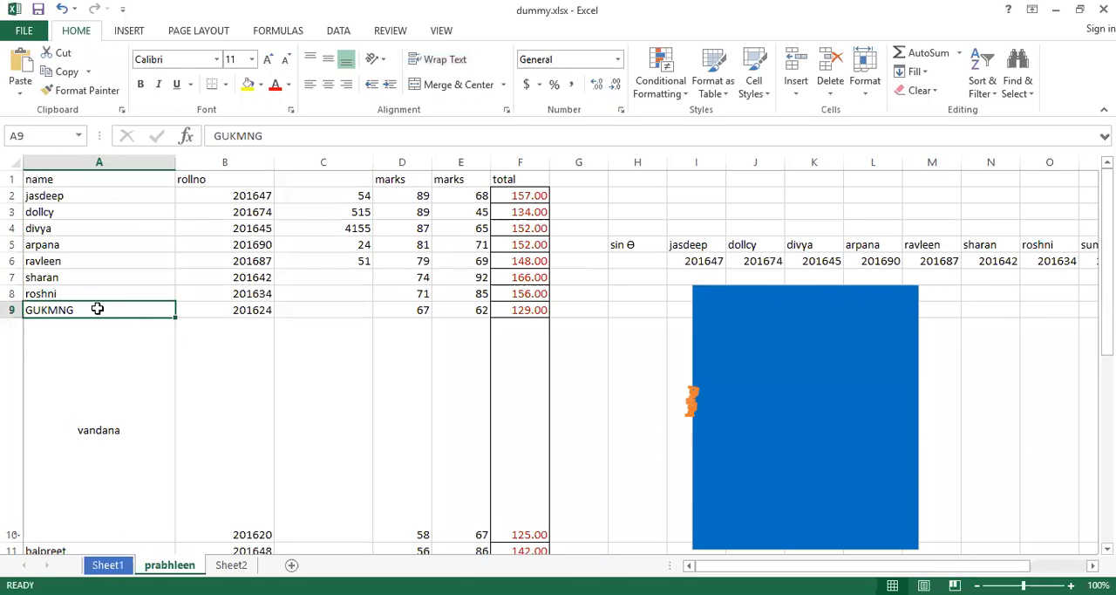
Open Format Cells for cell A8 and view the available text direction choices in the alignment settings.
click(76, 291)
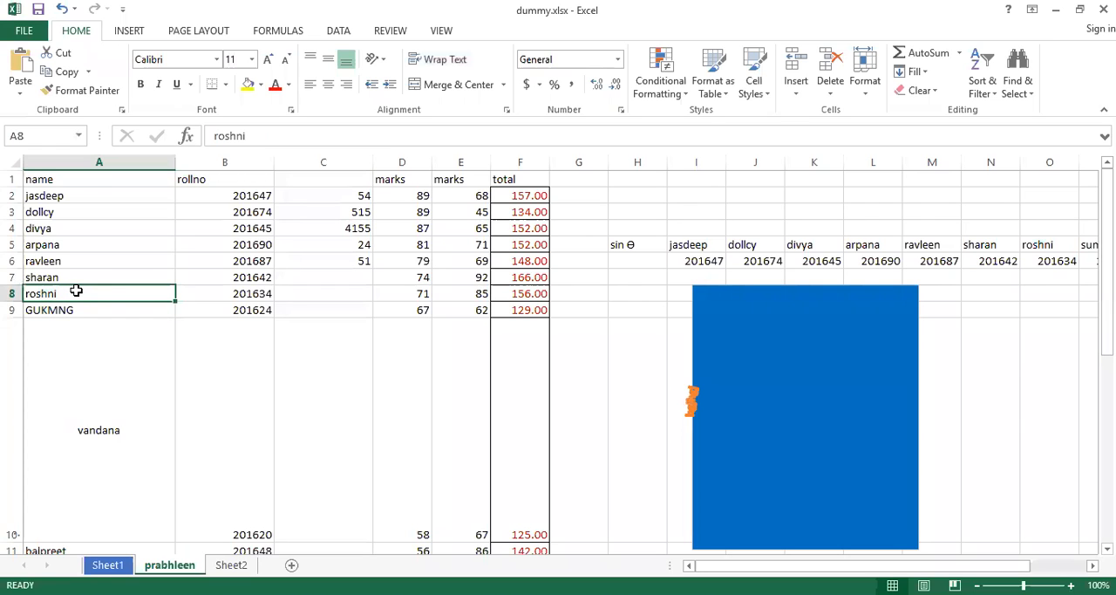
right_click(76, 291)
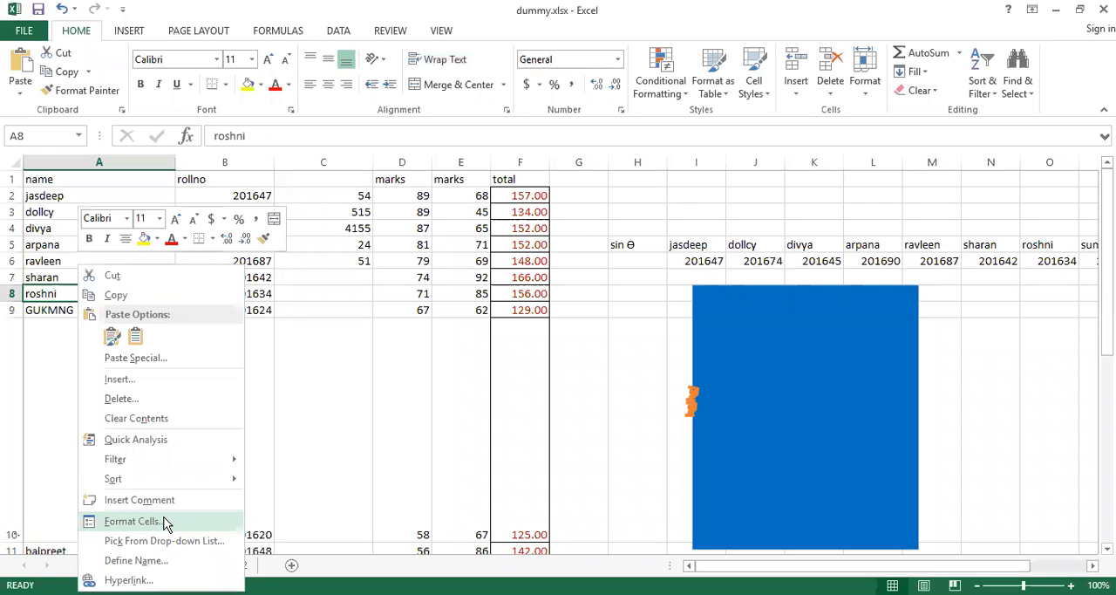
click(132, 520)
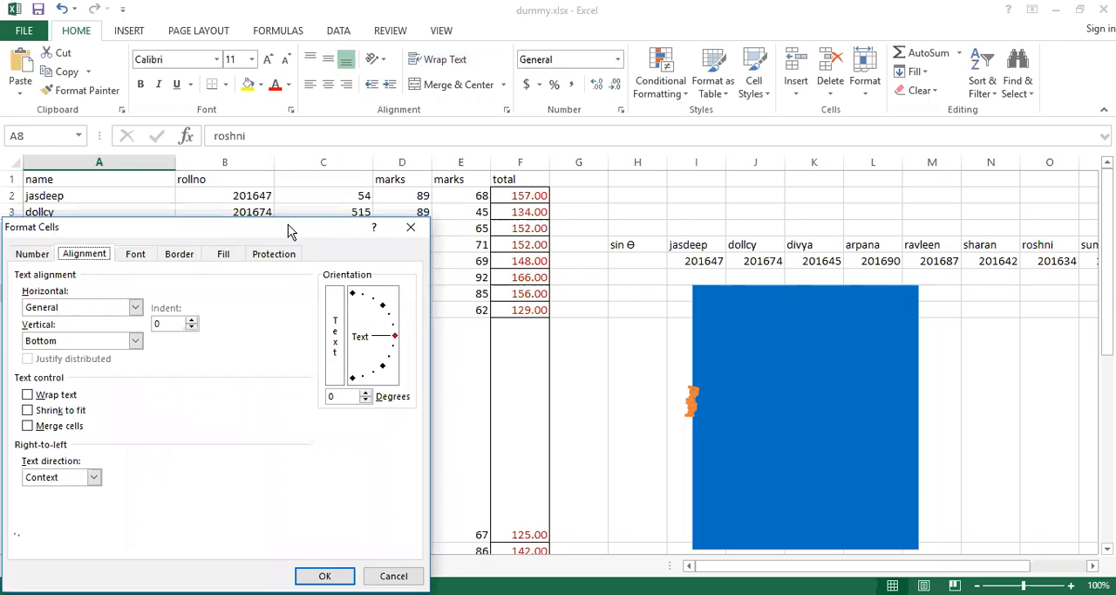
drag(296, 225, 486, 108)
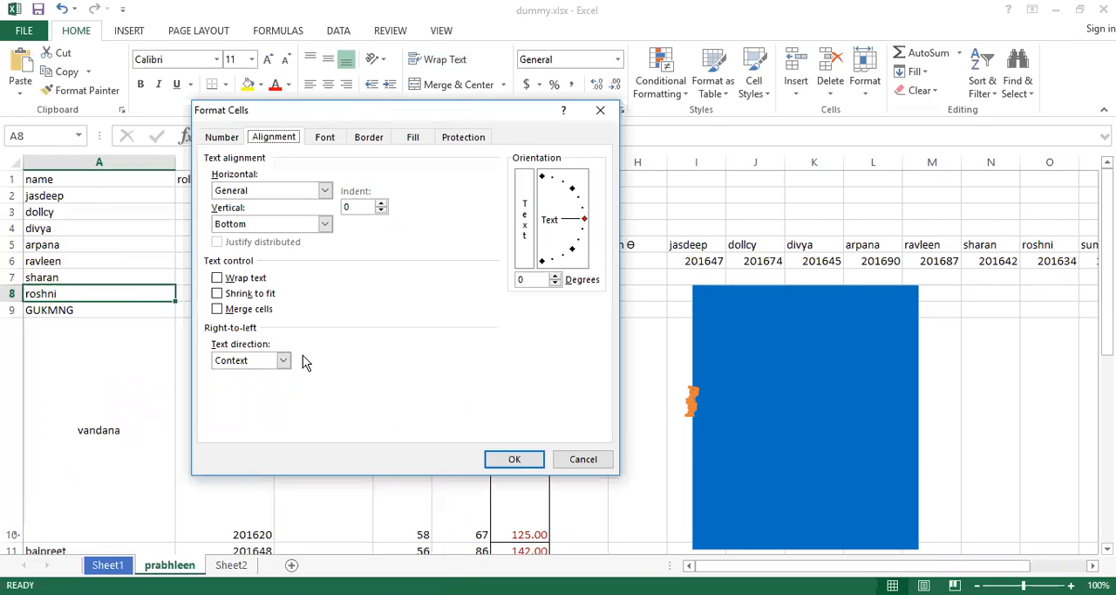
click(284, 360)
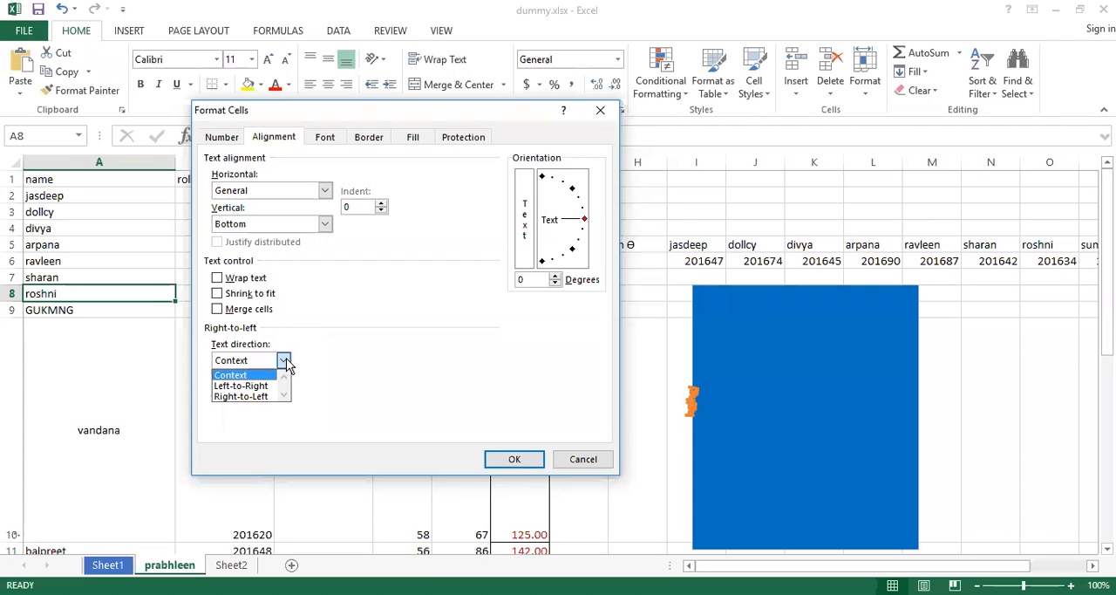
Try the Strikethrough font effect on cell A8 in Format Cells, and undo it.
click(322, 140)
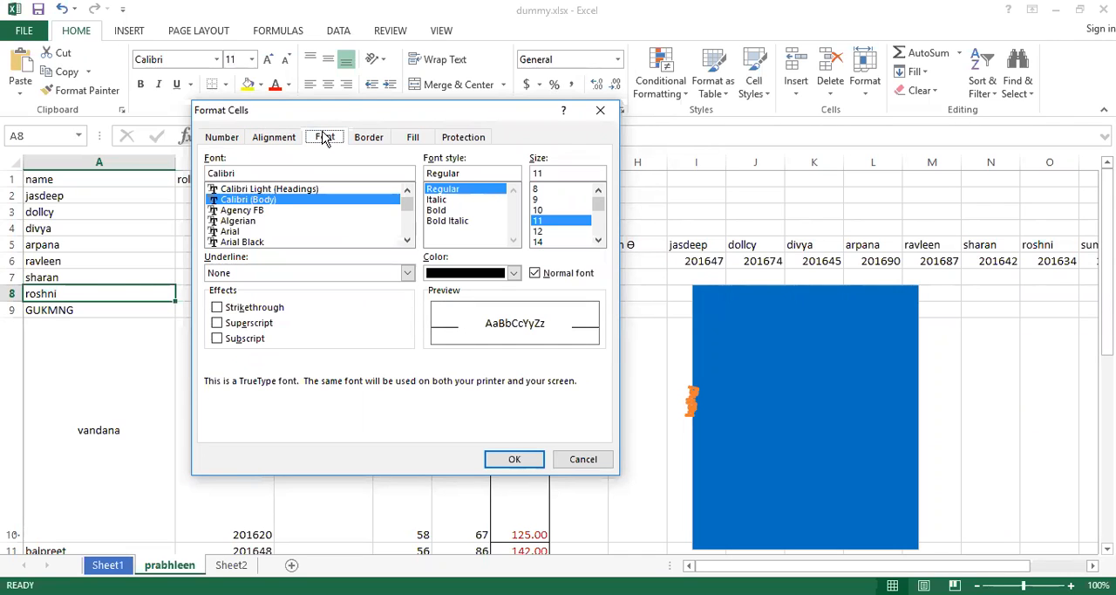
drag(352, 108, 369, 164)
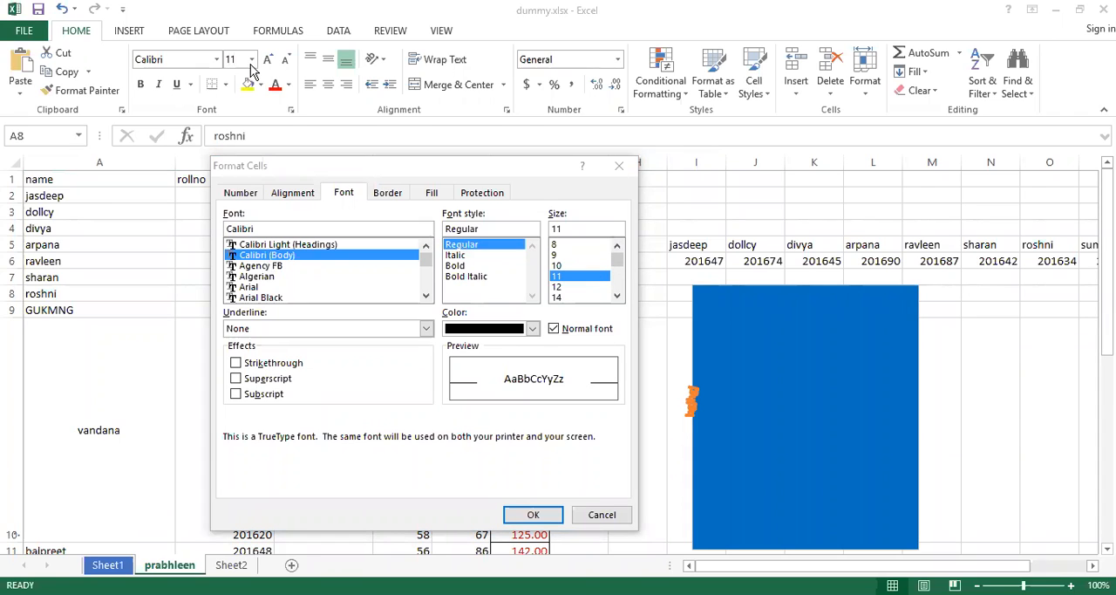
click(533, 328)
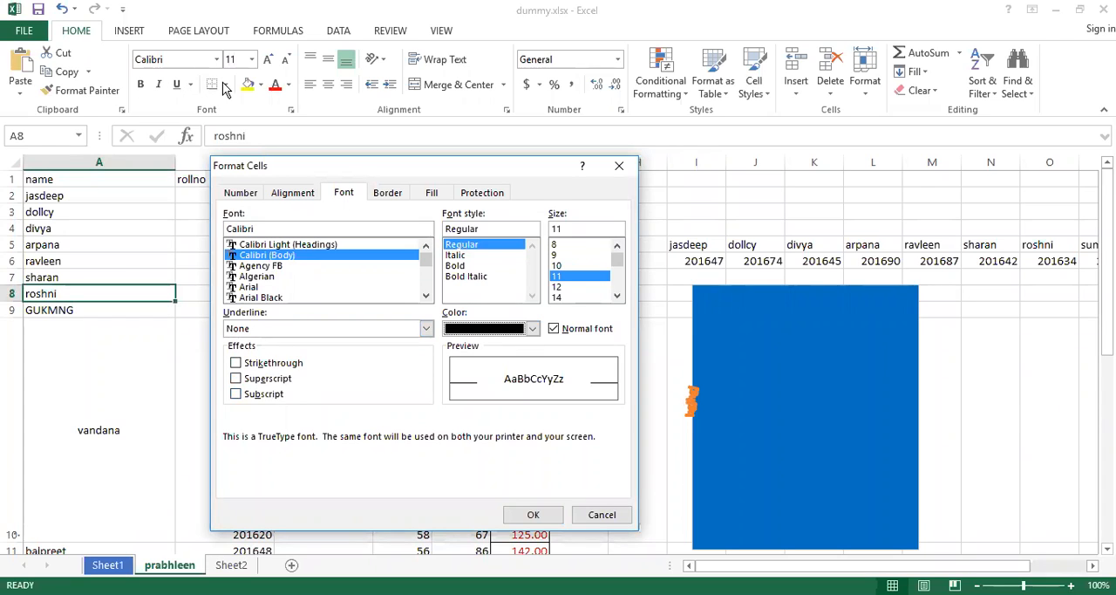
click(235, 363)
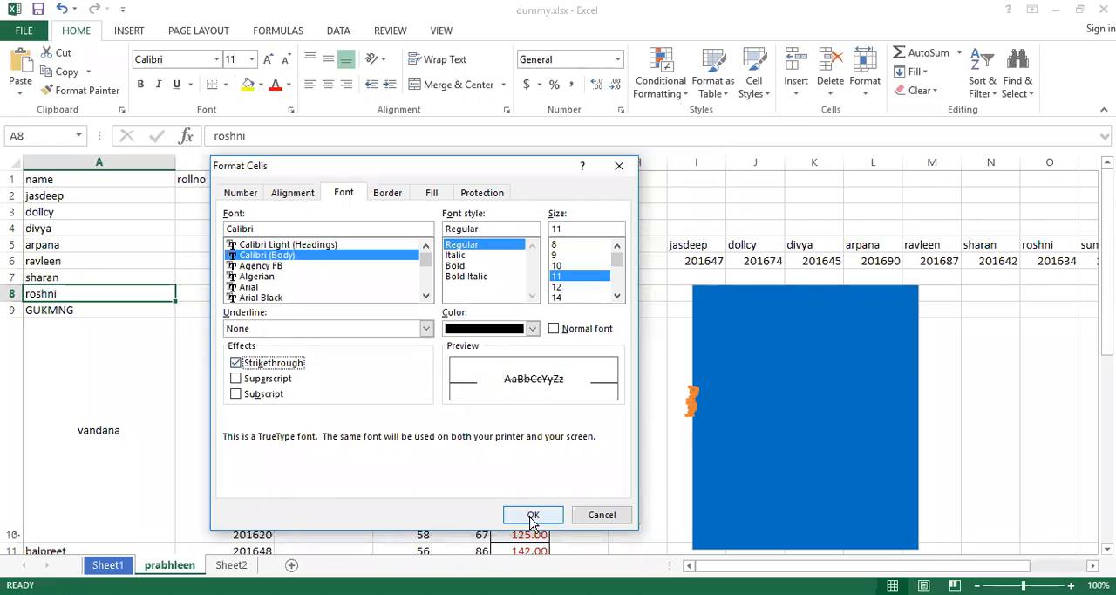
click(656, 152)
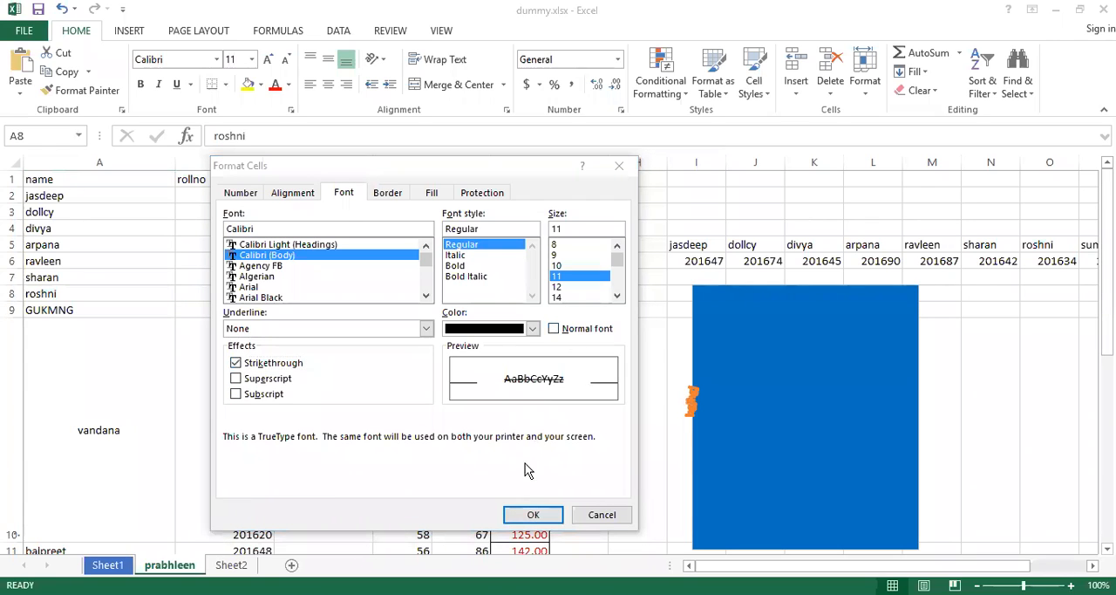
click(531, 515)
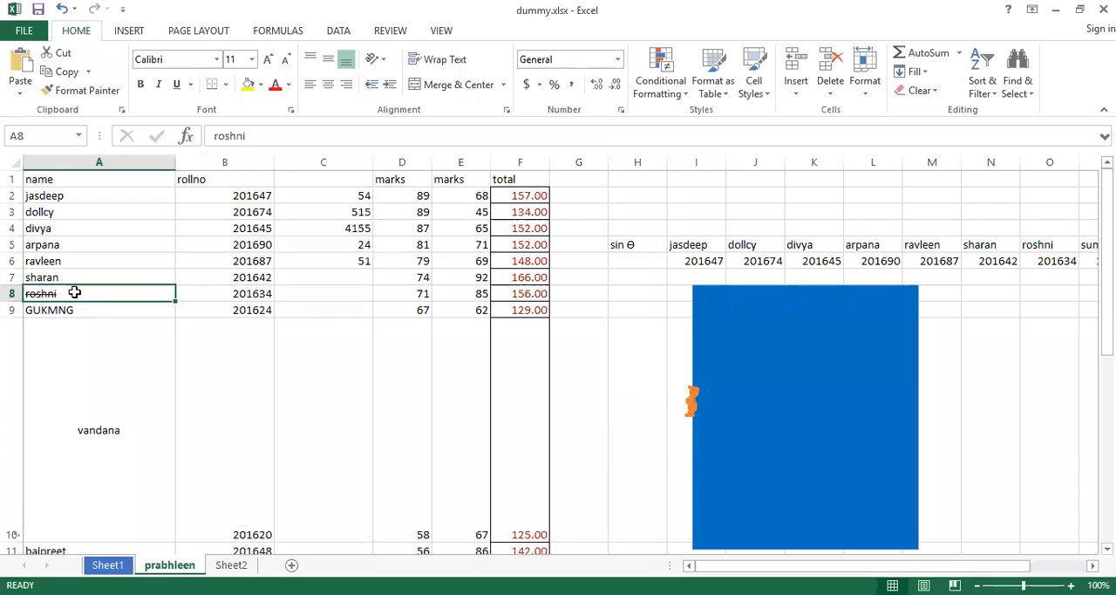
key(ctrl+5)
In the Format Cells border settings for cell A8, choose the medium dashed line style and the dark red standard color.
key(ctrl+1)
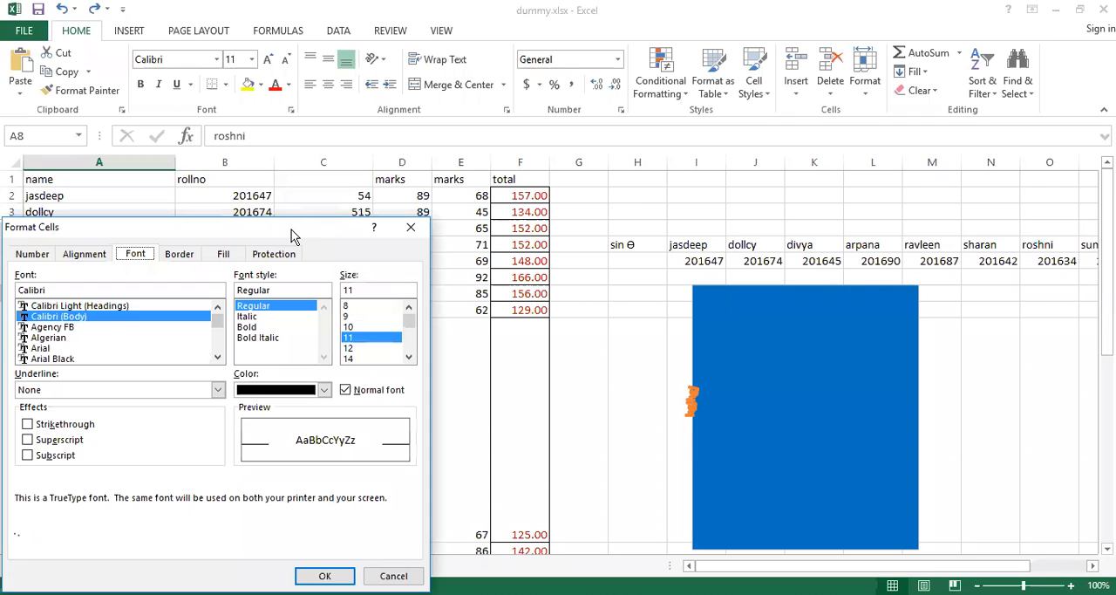
drag(293, 236, 456, 159)
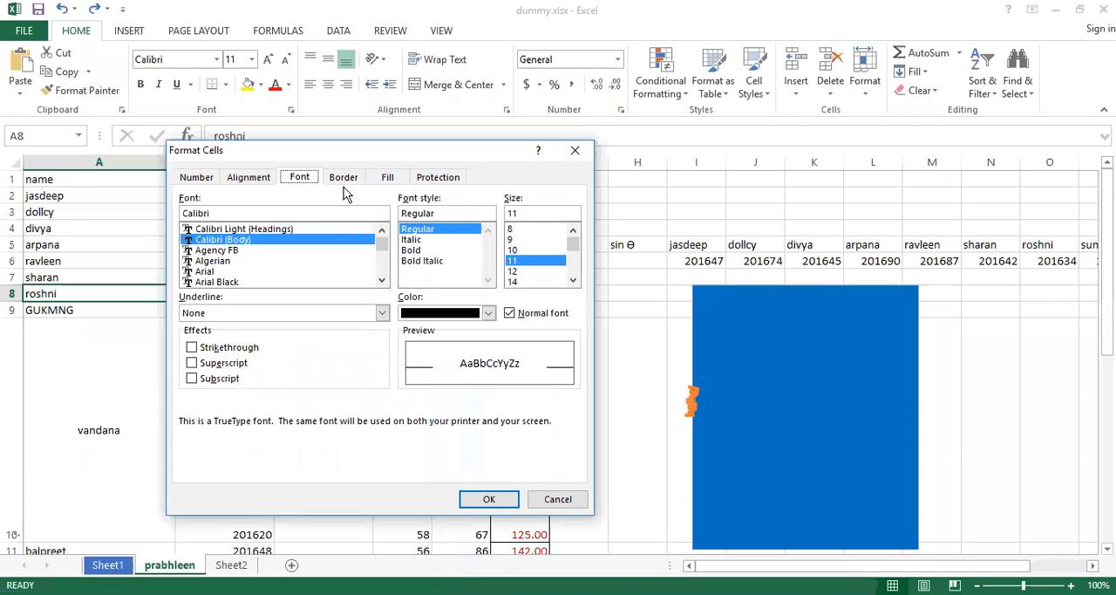
click(344, 178)
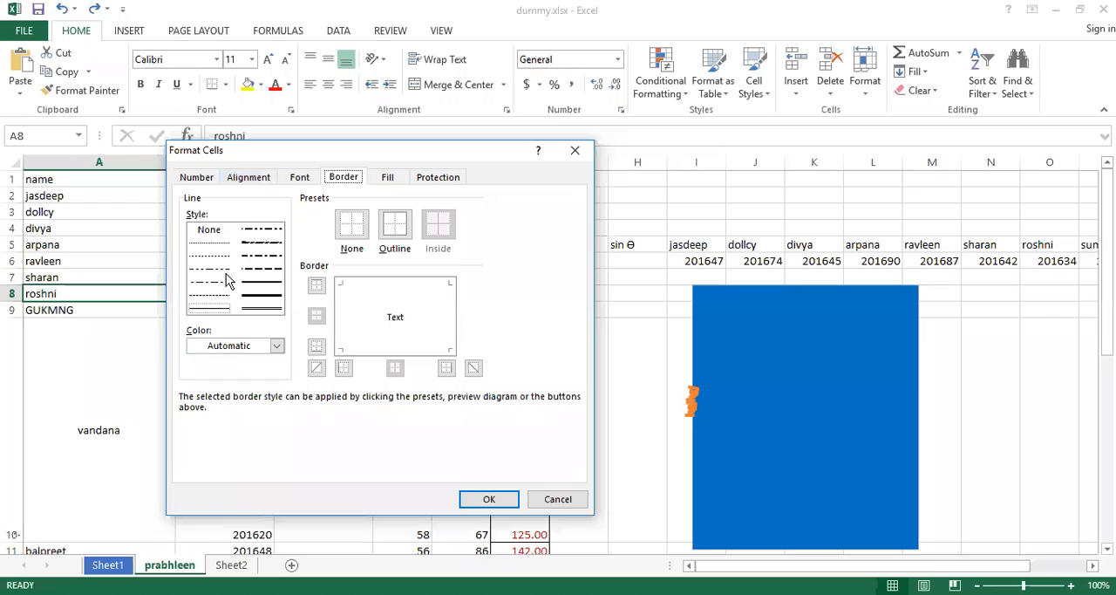
click(261, 295)
click(265, 271)
click(219, 269)
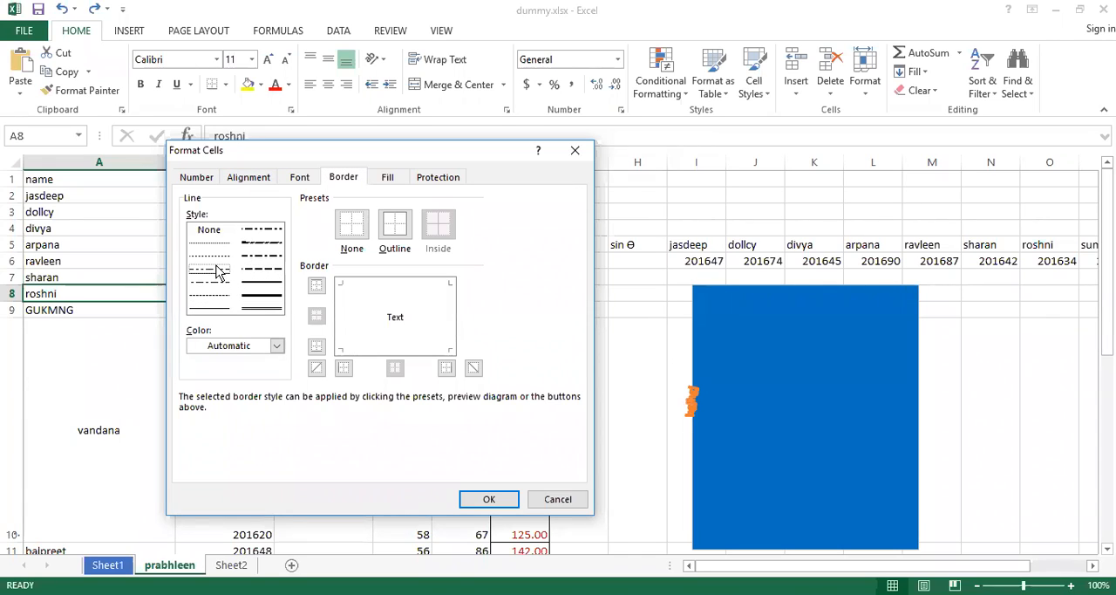
click(262, 307)
click(251, 296)
click(265, 267)
click(276, 346)
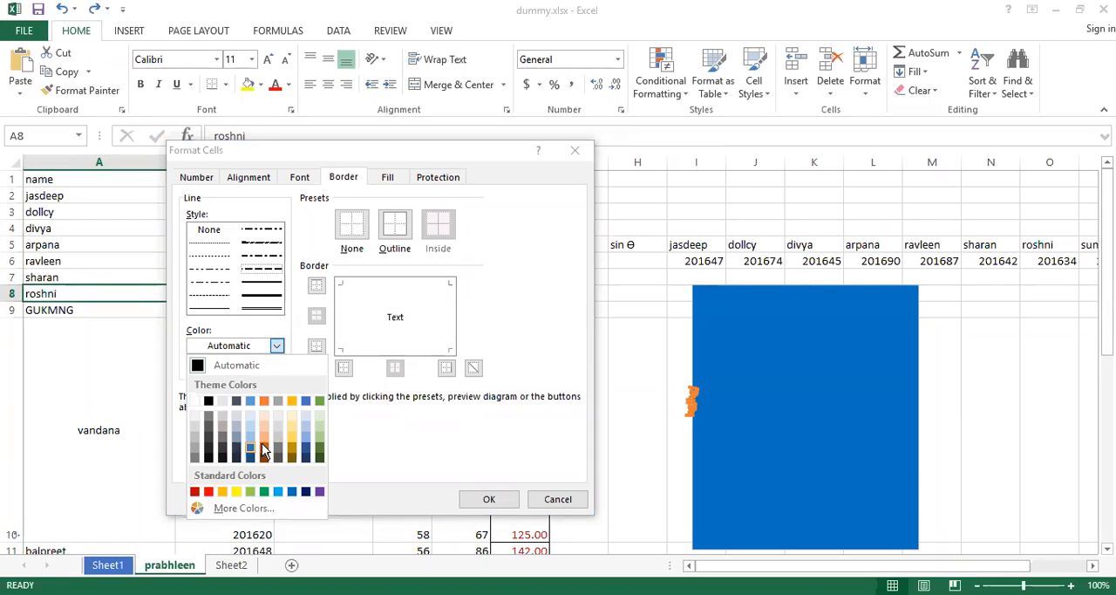
click(195, 492)
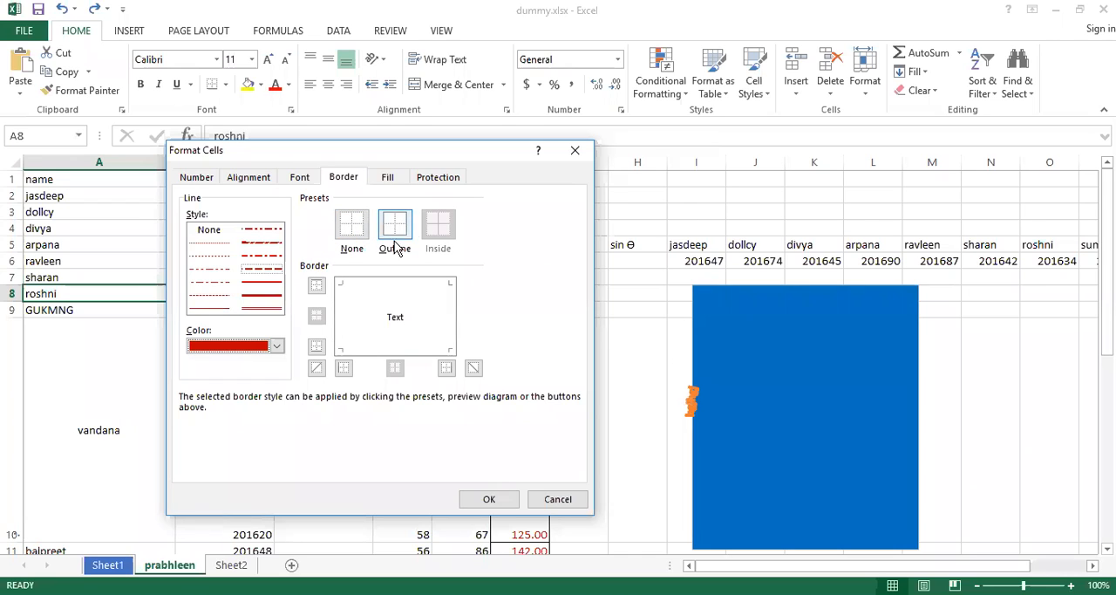
Try the Outline border preset on cell A8 and clear it with the None preset.
click(352, 227)
click(403, 232)
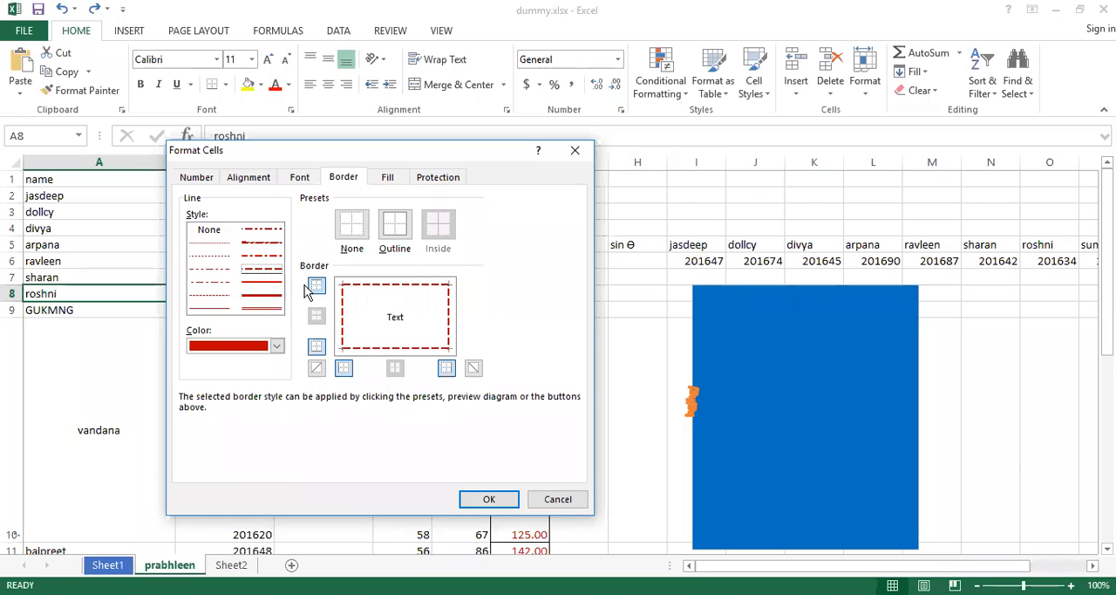
click(353, 228)
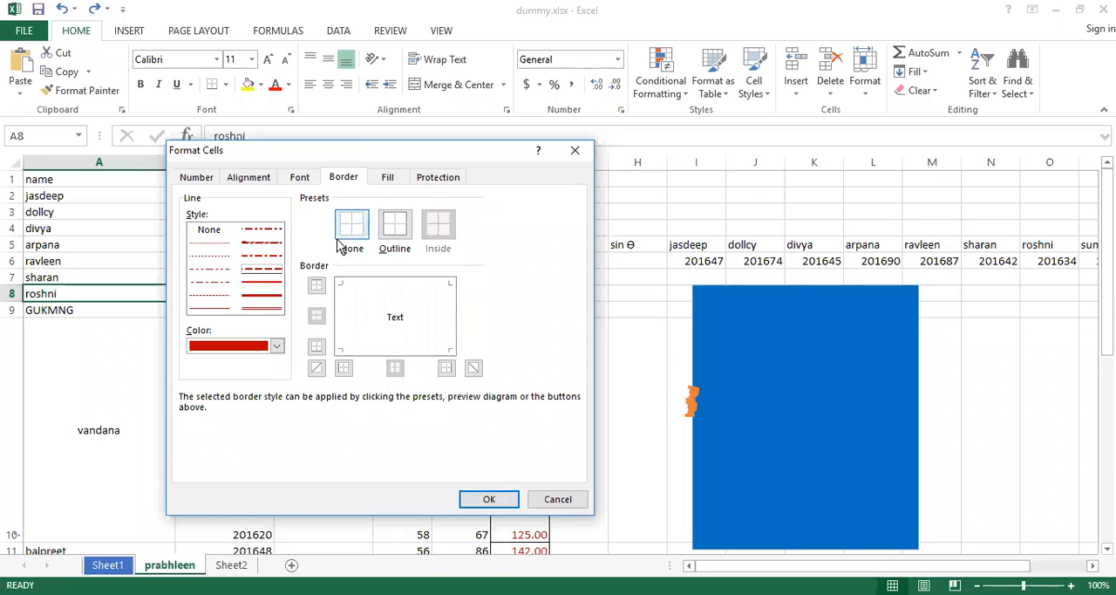
Apply individual top, bottom, left and right borders to cell A8, without diagonal lines.
click(316, 287)
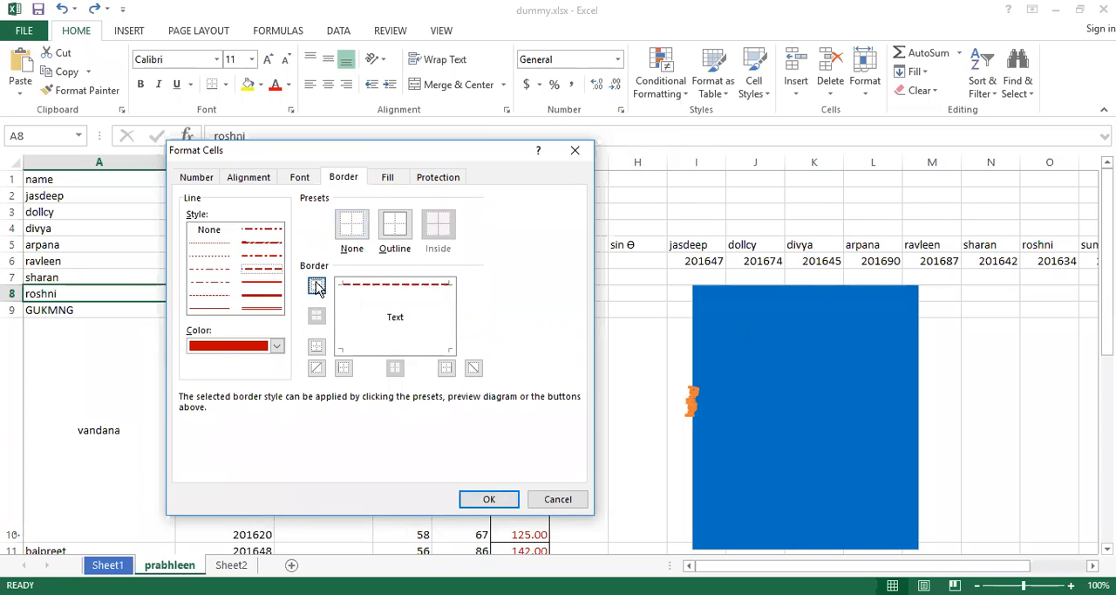
click(317, 347)
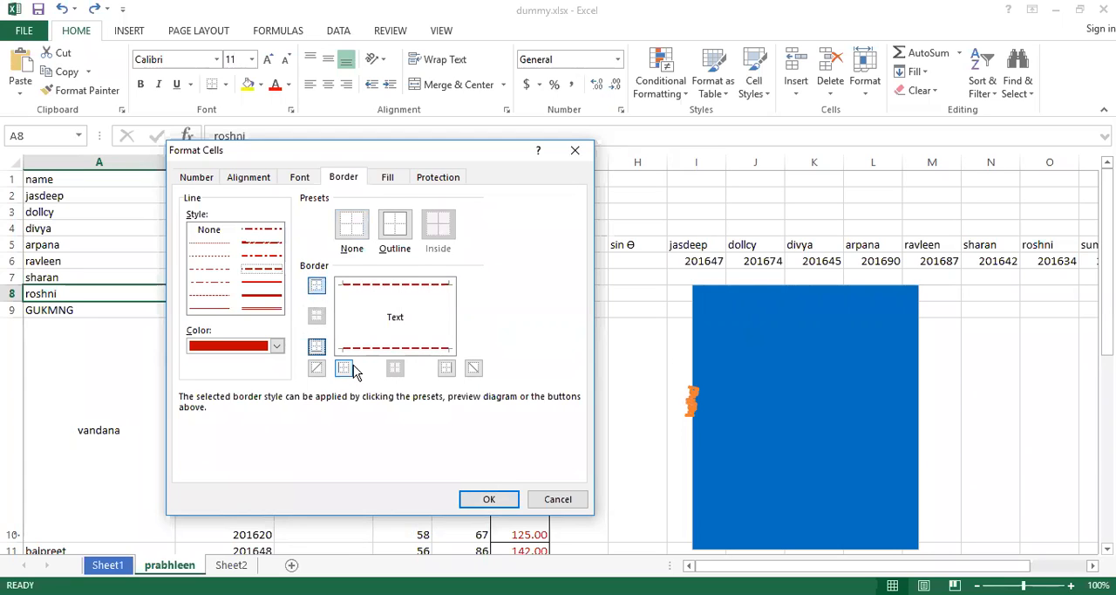
click(344, 367)
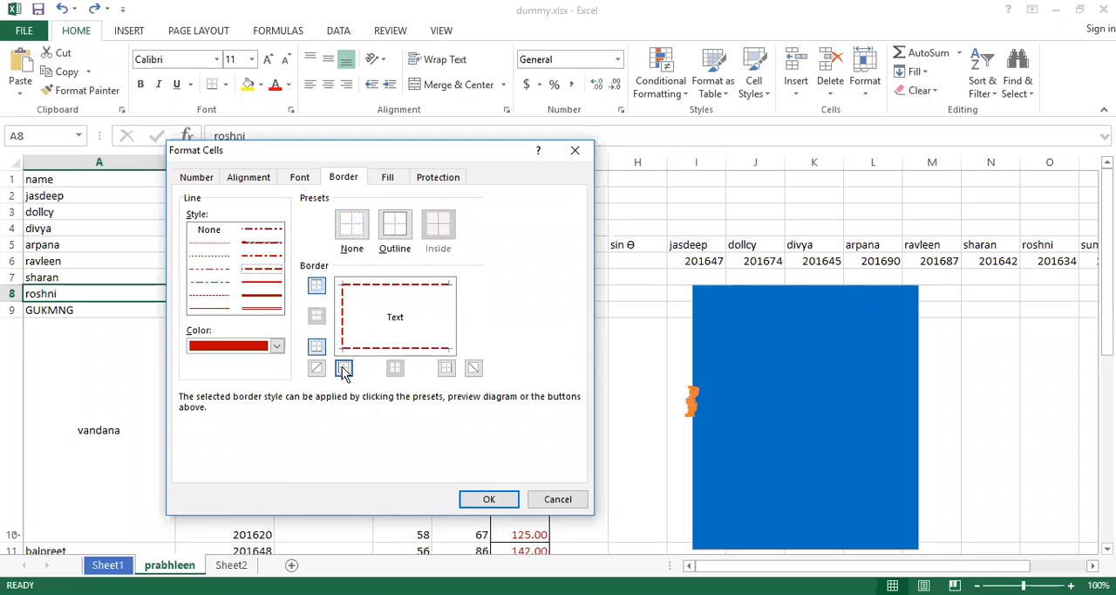
click(448, 369)
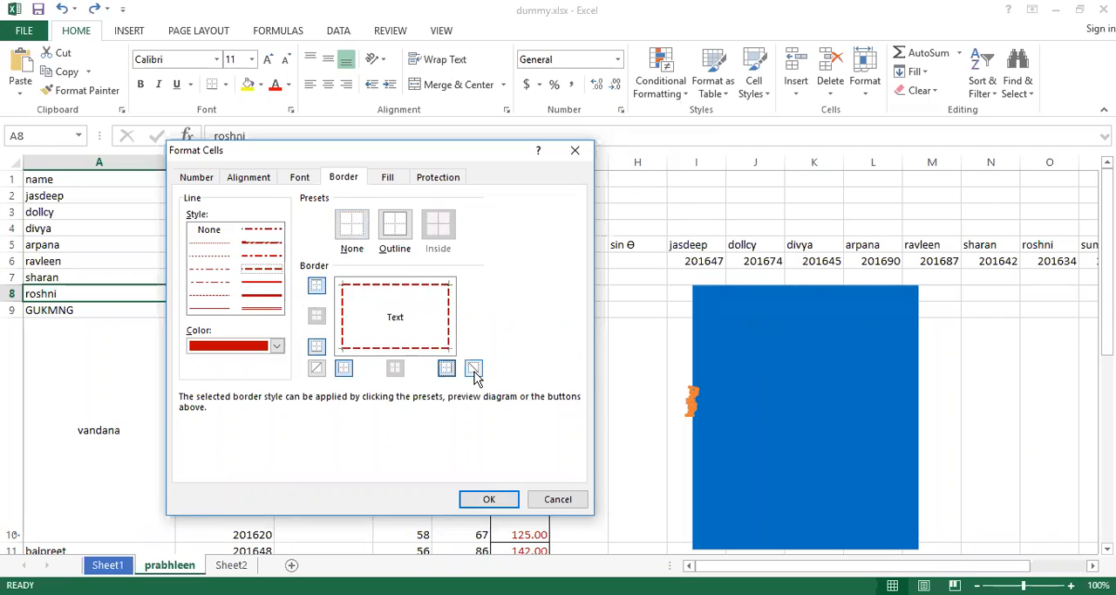
click(316, 370)
double_click(477, 368)
click(316, 370)
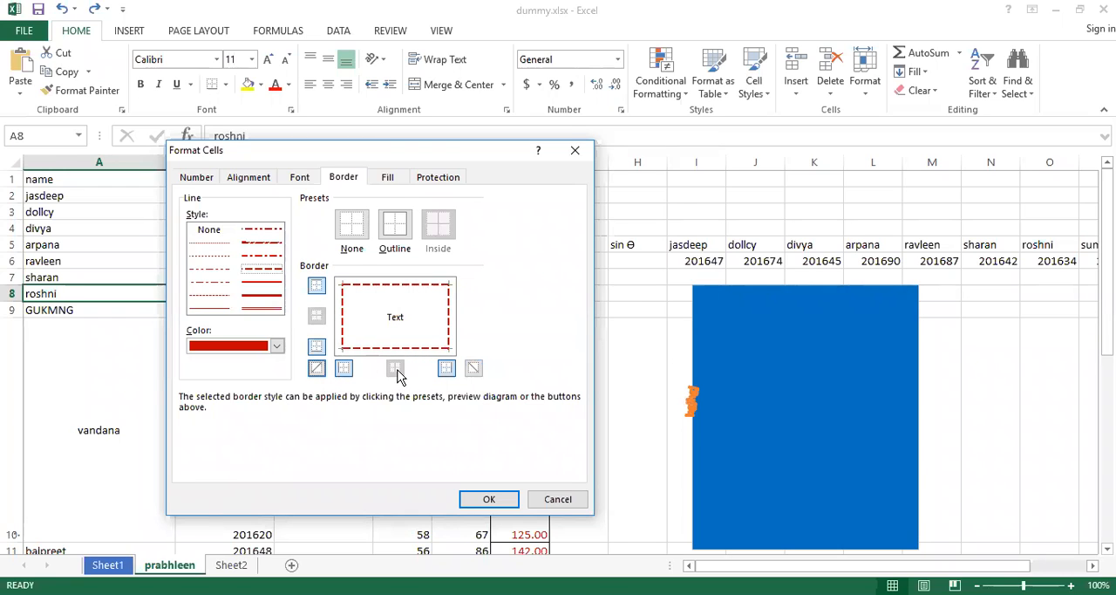
click(490, 505)
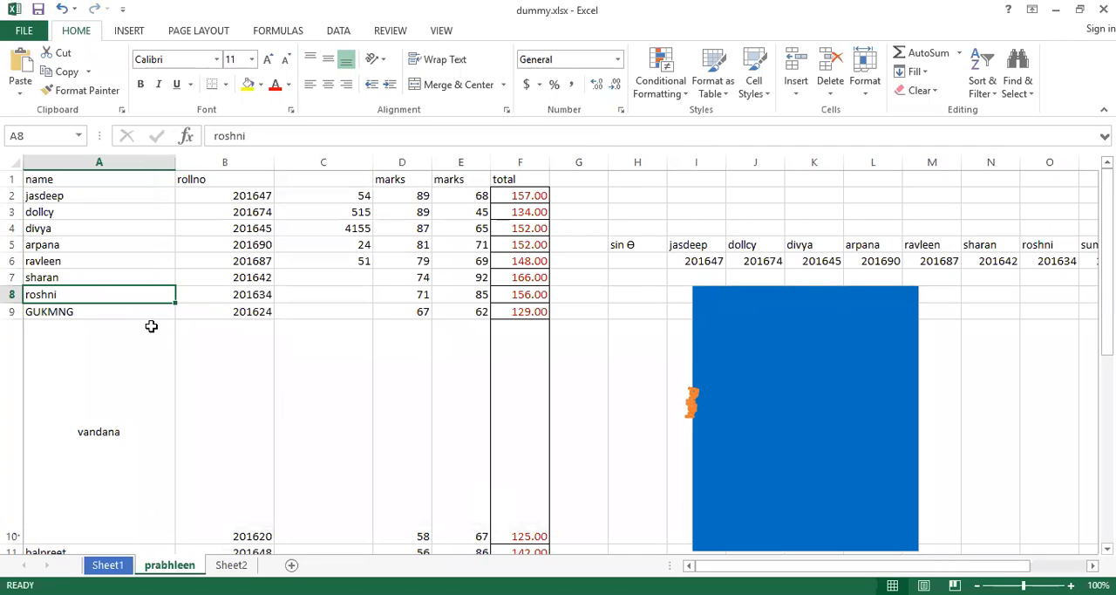
Inspect the border around cell A8 by selecting neighbouring cells A10 and B8.
click(150, 324)
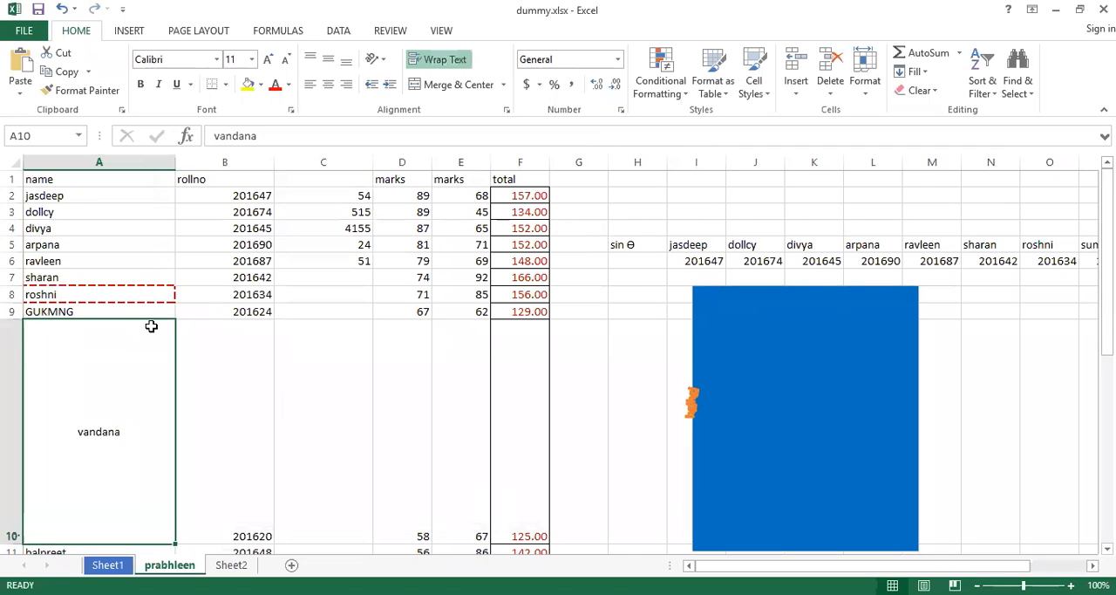
click(102, 295)
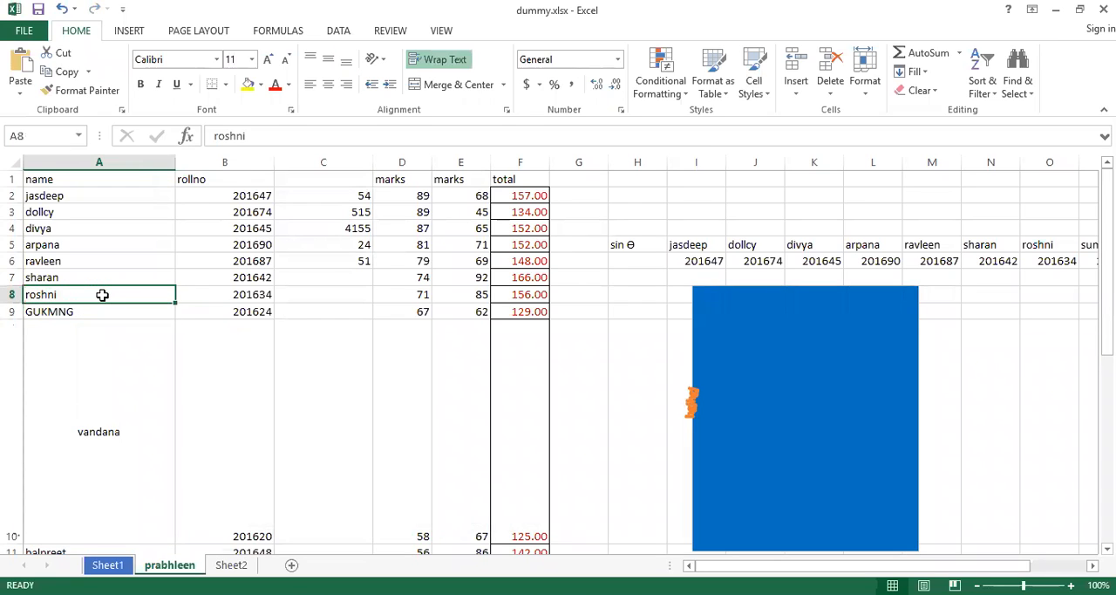
click(251, 297)
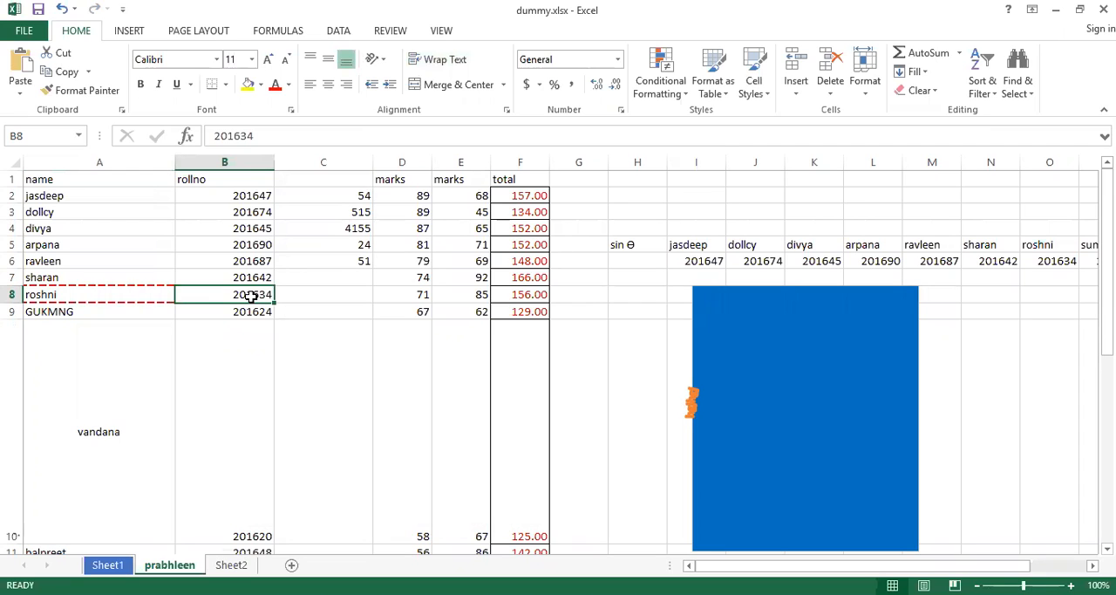
In the Format Cells fill settings for cell A8, choose the thick diagonal crosshatch pattern style and the blue standard pattern color.
click(104, 292)
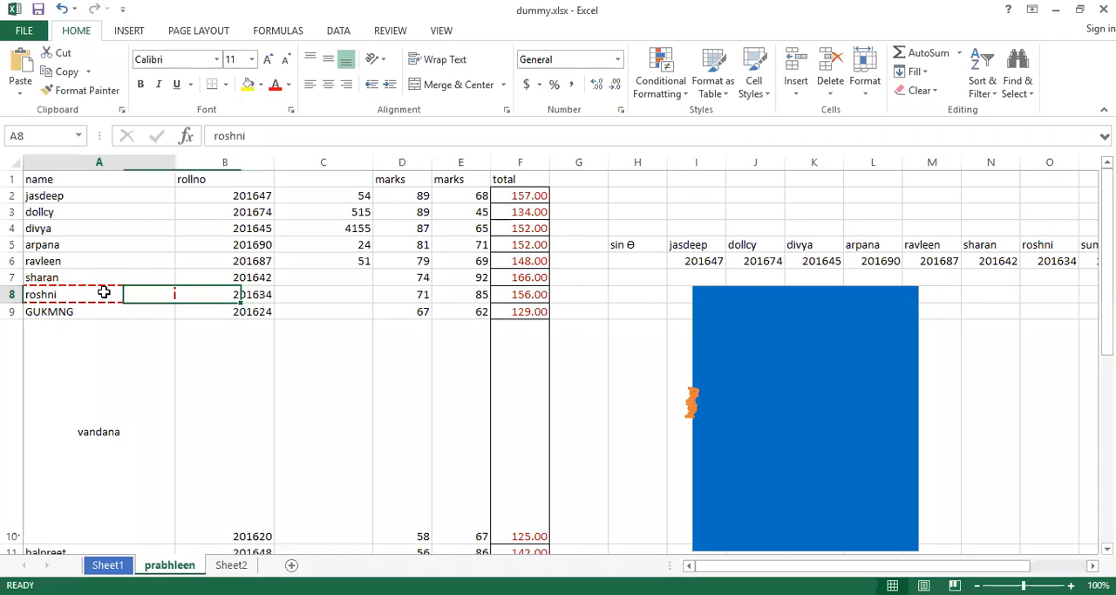
right_click(104, 292)
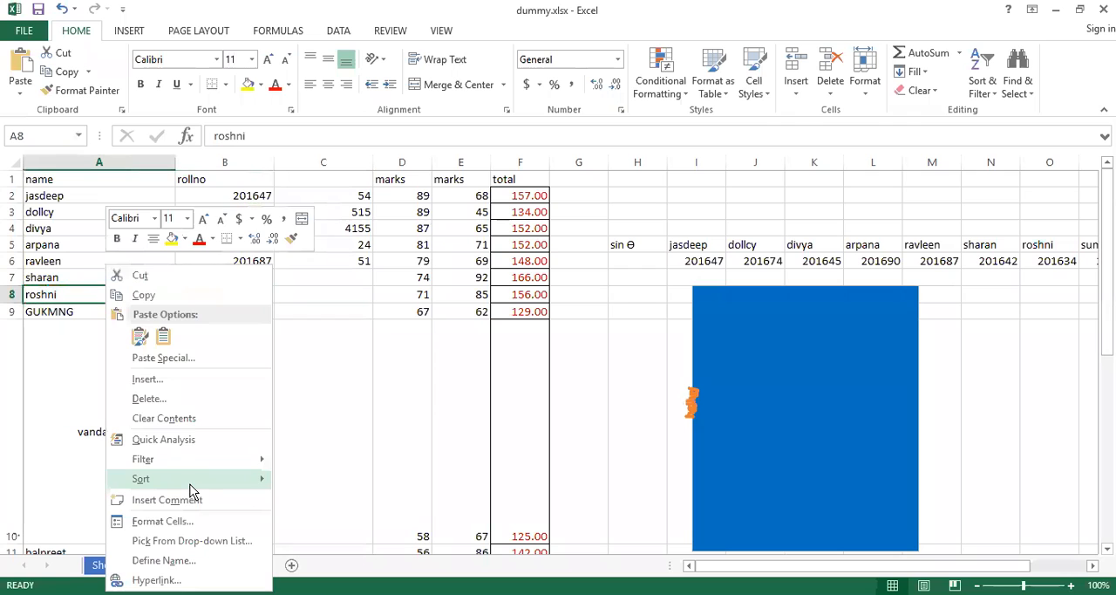
click(161, 521)
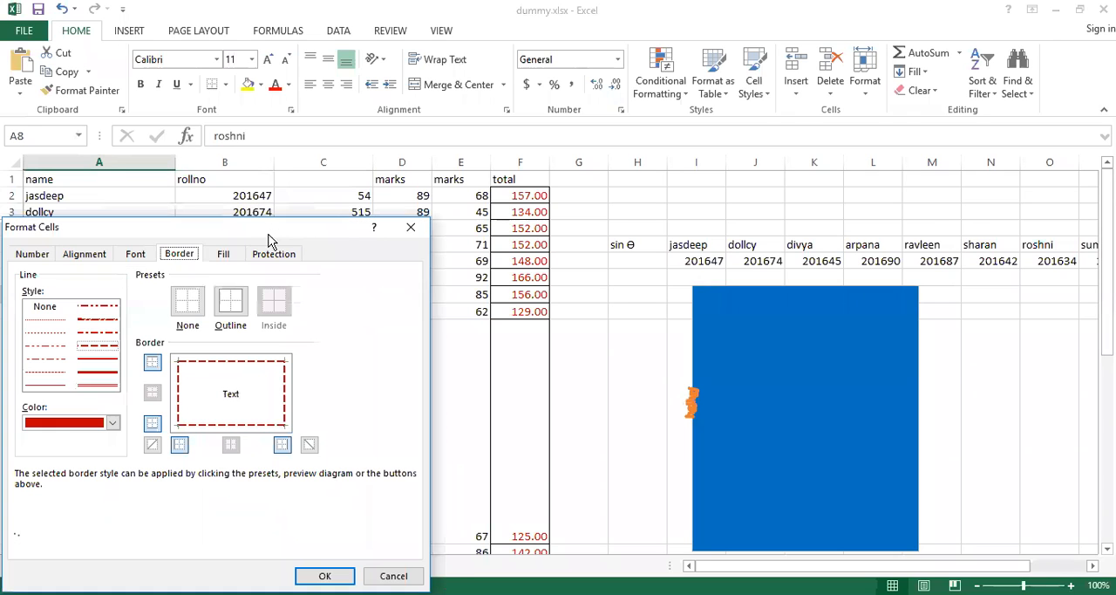
drag(284, 235, 475, 185)
click(416, 208)
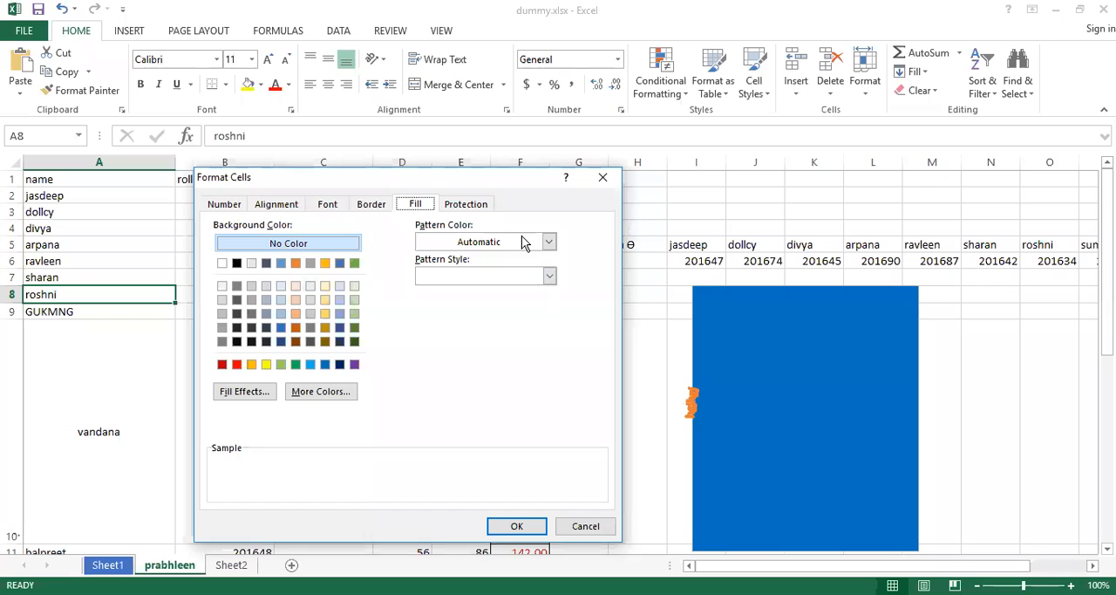
click(549, 243)
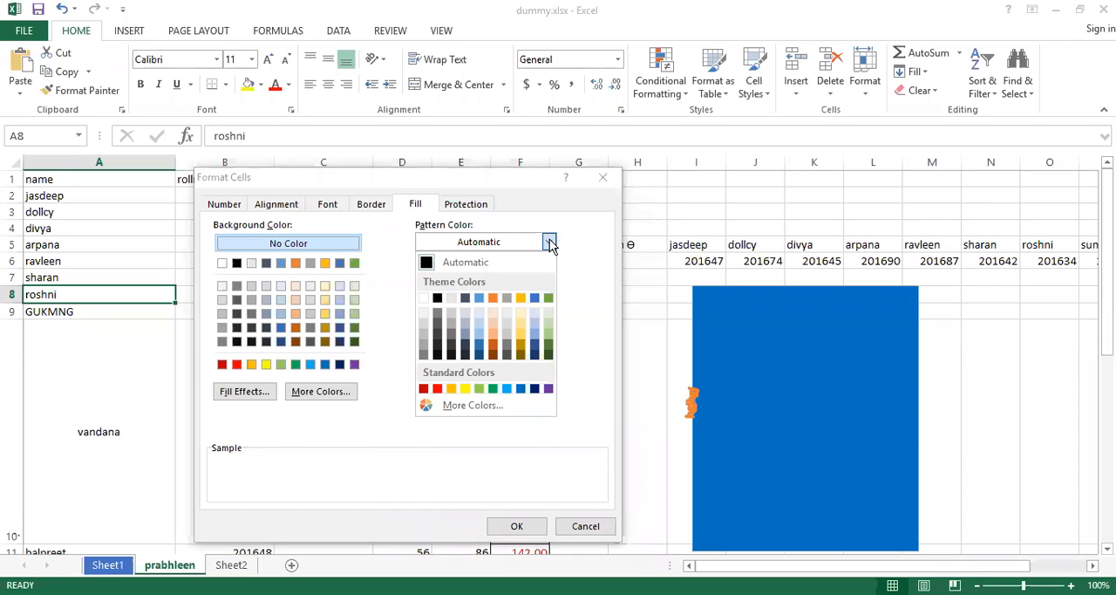
click(229, 389)
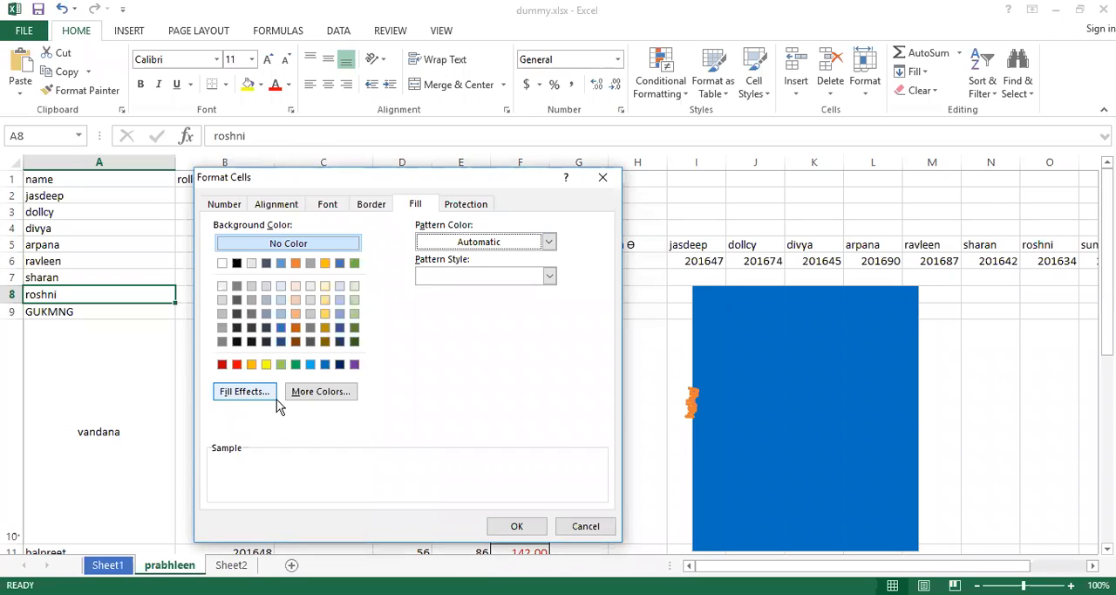
click(549, 275)
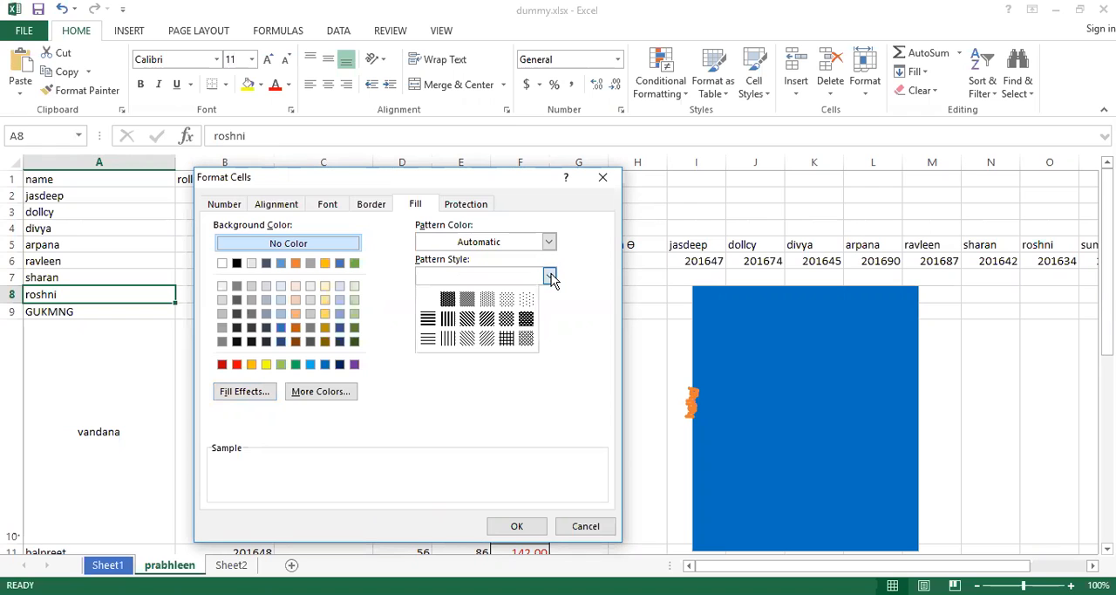
click(527, 325)
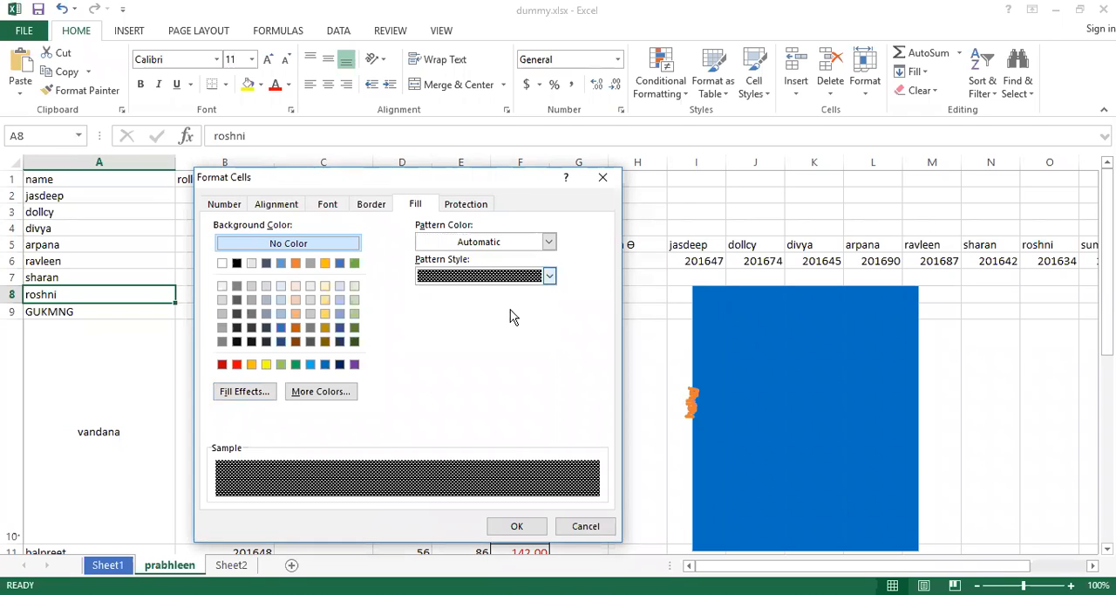
click(548, 243)
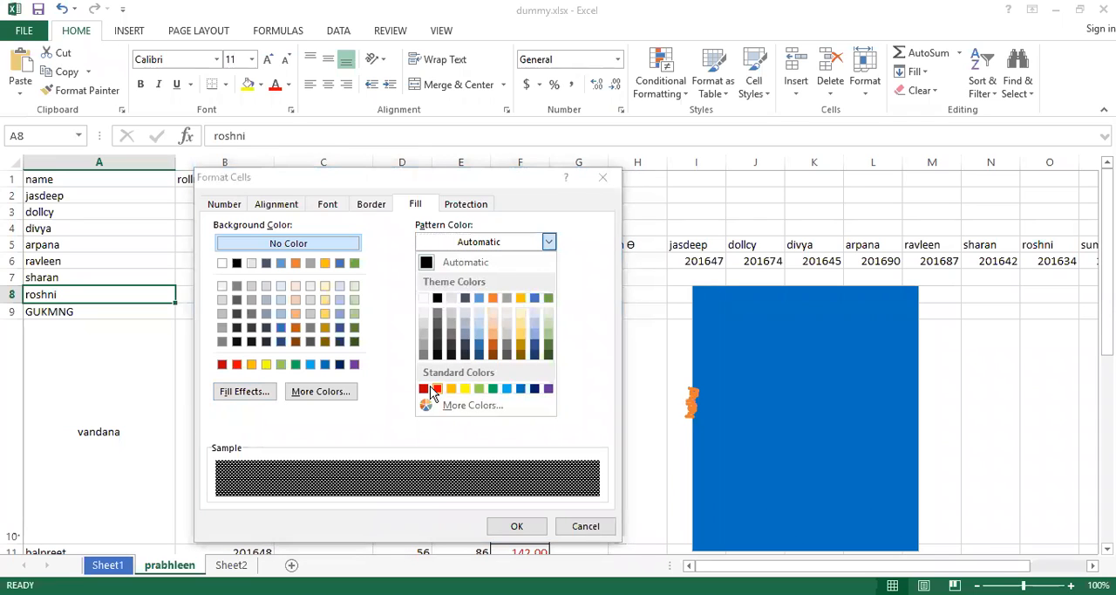
click(520, 388)
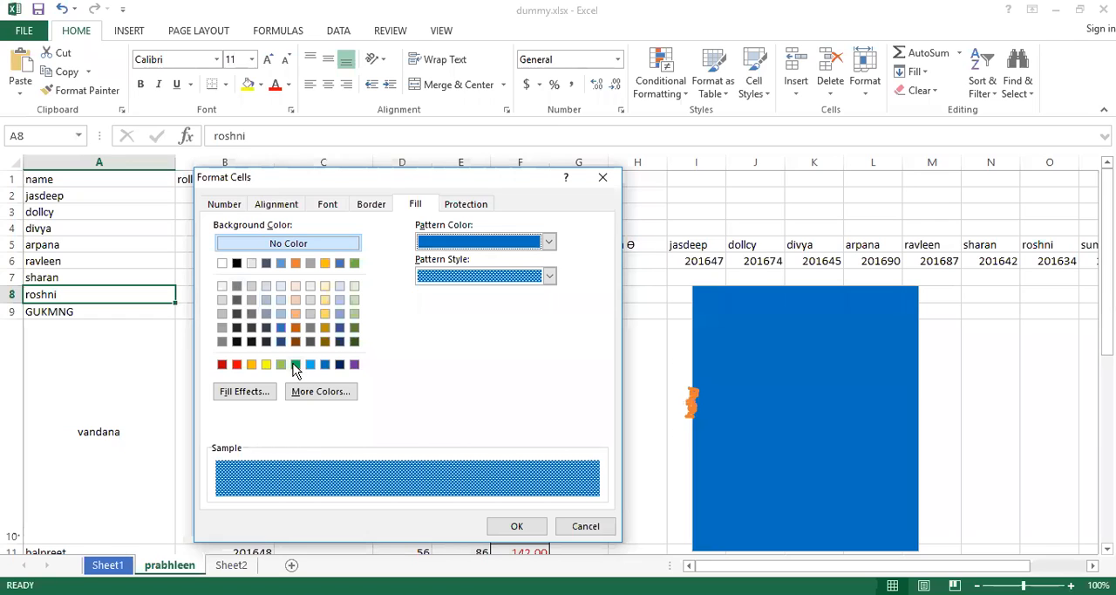
Try a standard color and white as the background behind the pattern, and clear the fill with No Color.
click(265, 364)
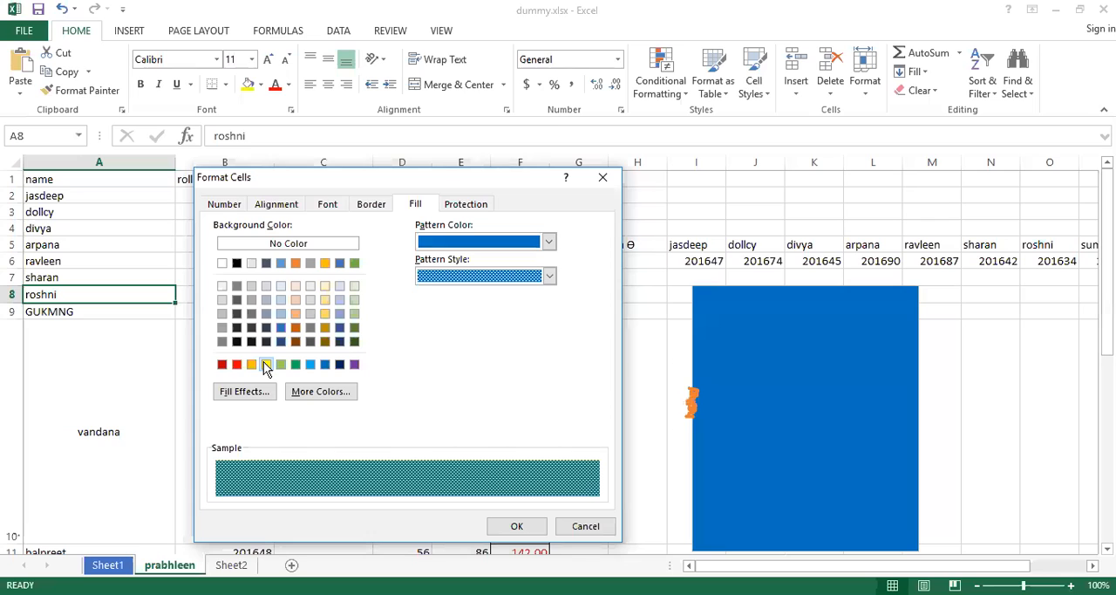
click(221, 263)
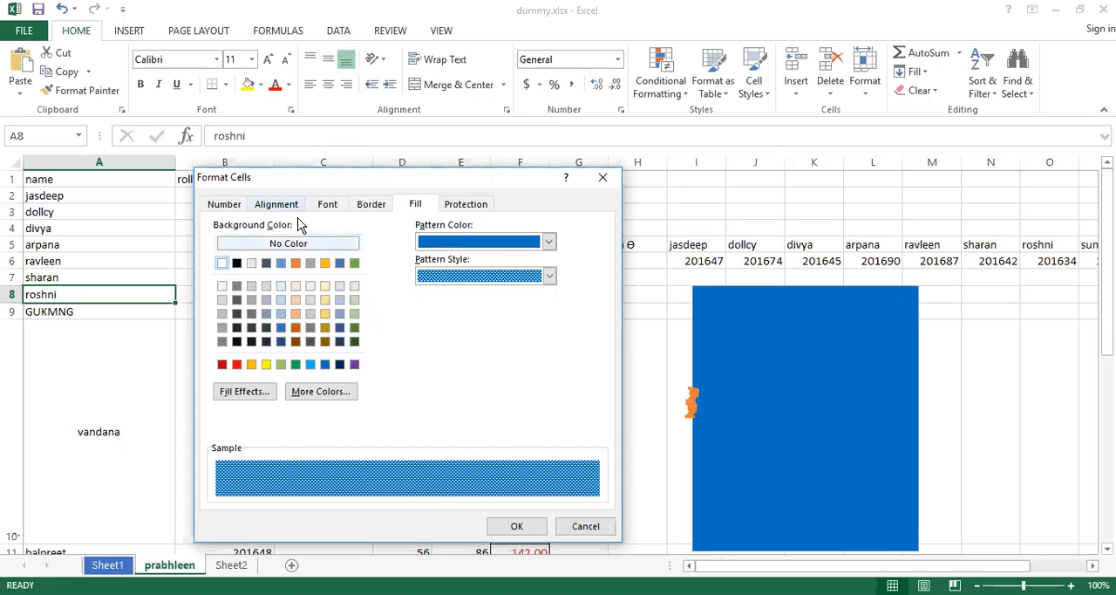
click(297, 246)
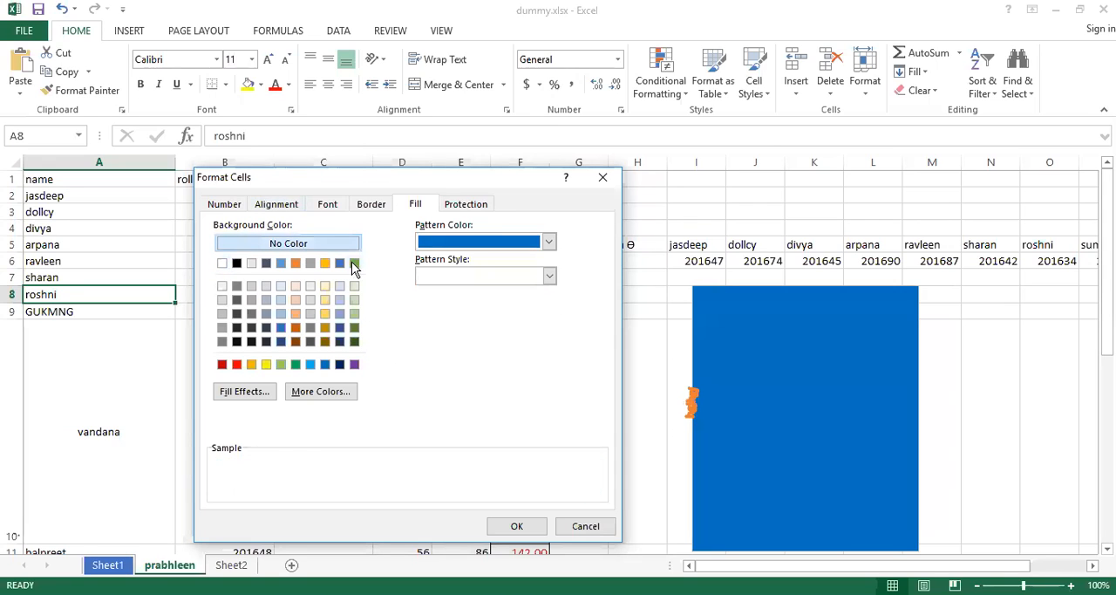
Give cell A8 a white background with the dense dotted 75% gray pattern style and apply the fill.
click(225, 266)
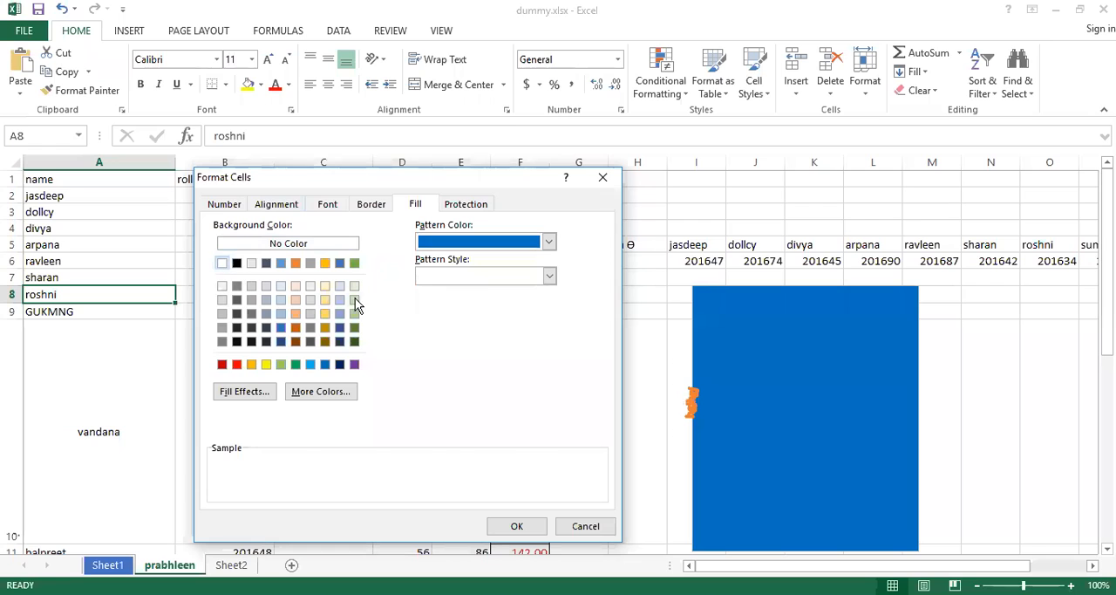
click(491, 277)
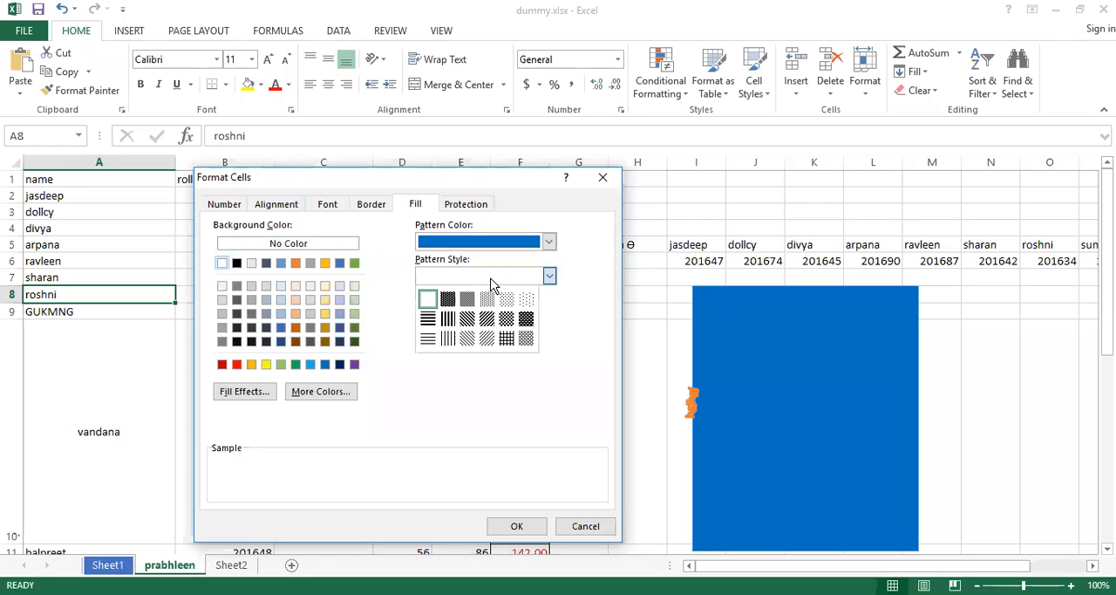
click(447, 300)
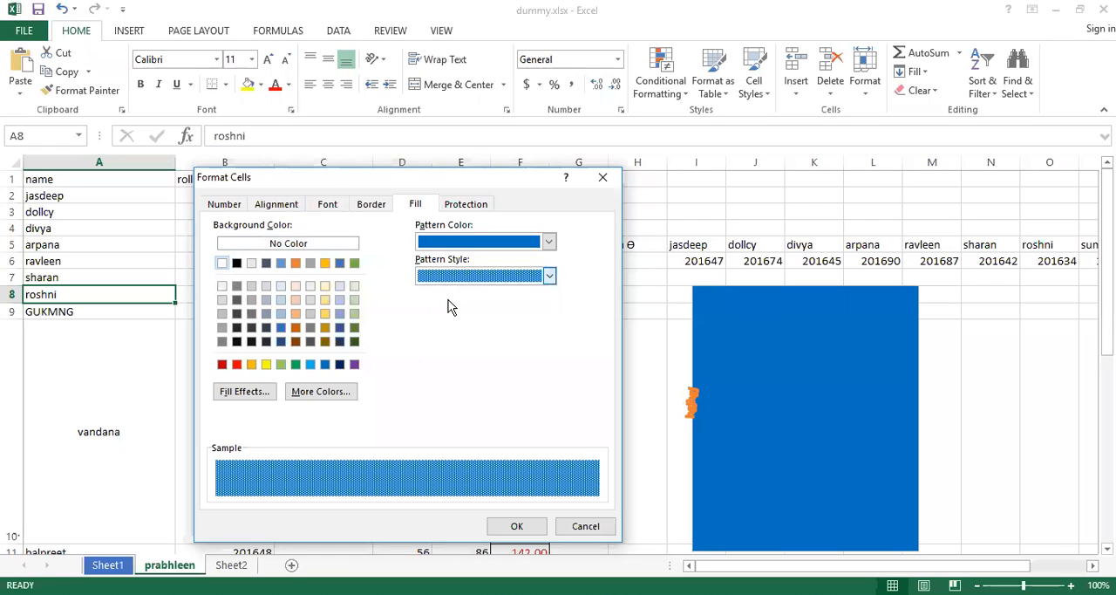
click(517, 529)
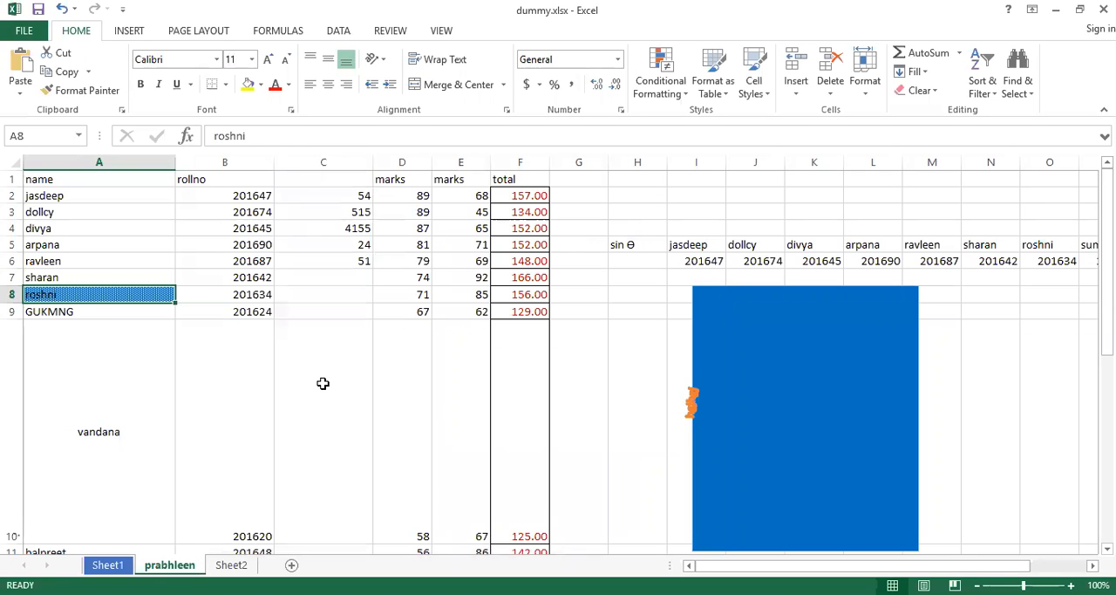
Replace cell A8's patterned fill with a solid blue standard background color, removing the pattern style, and apply it.
right_click(125, 297)
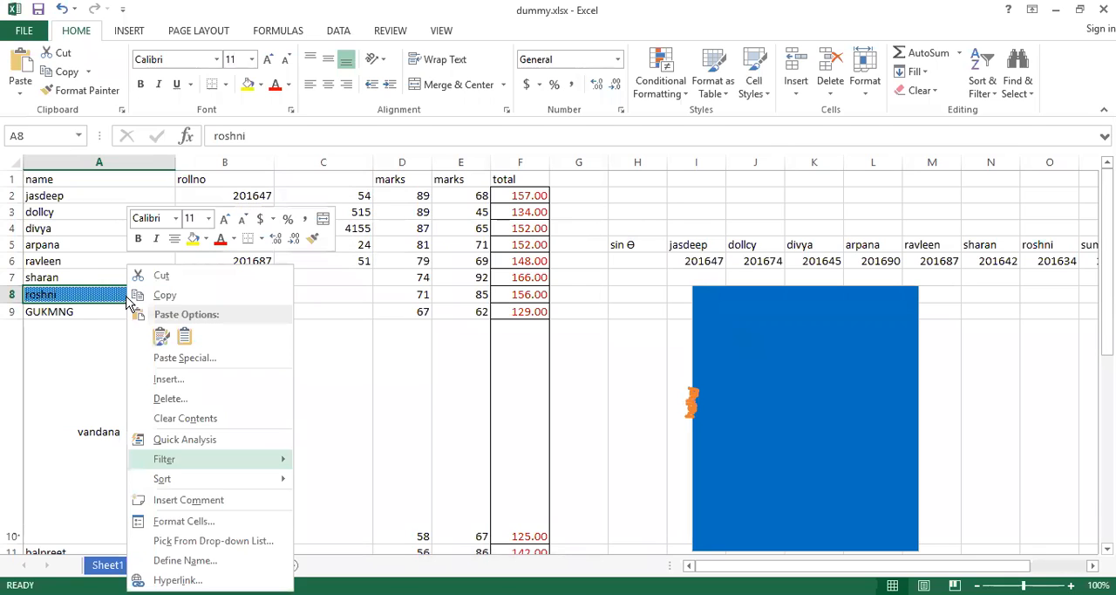
click(184, 521)
drag(328, 228, 623, 183)
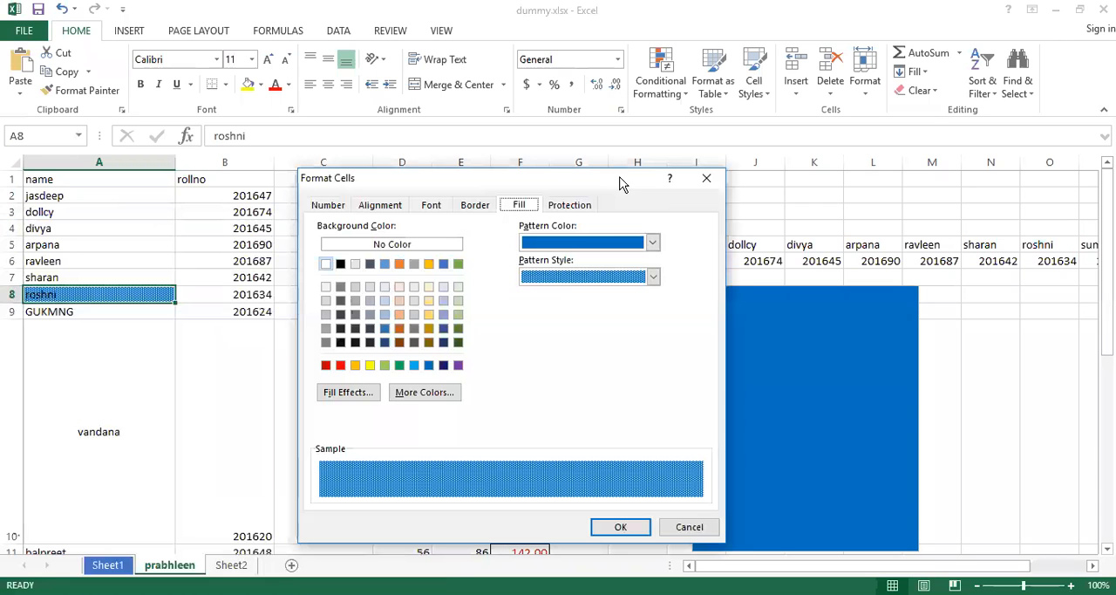
click(653, 276)
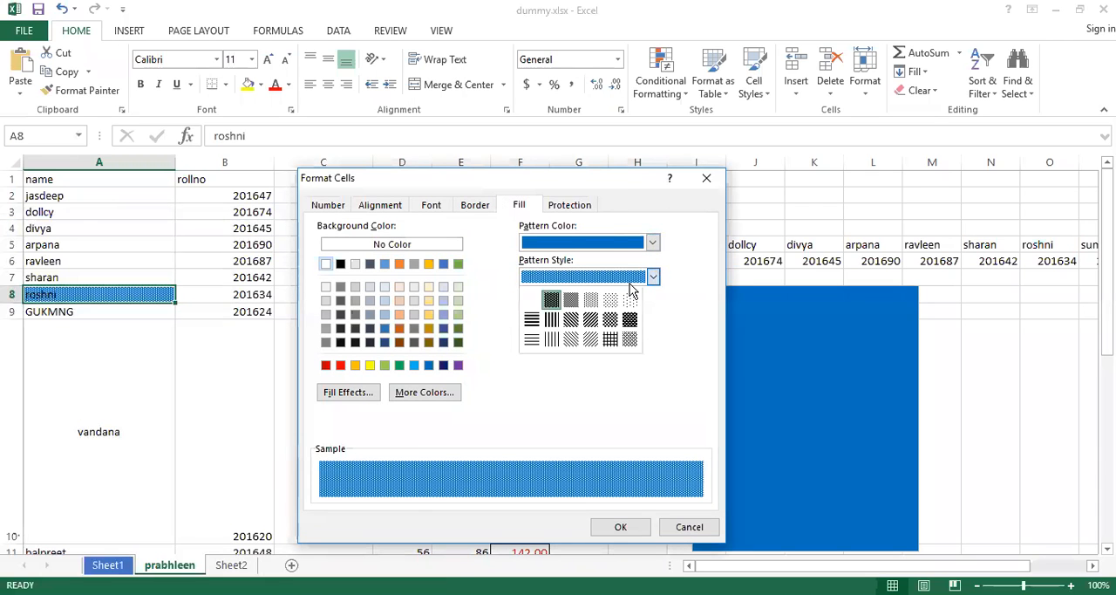
click(532, 299)
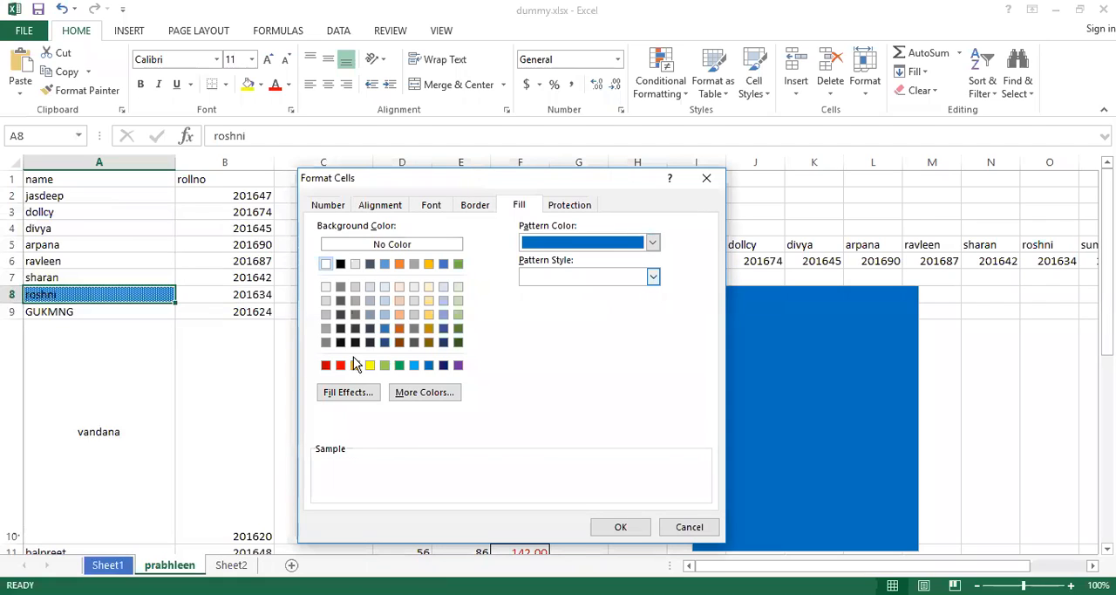
click(429, 365)
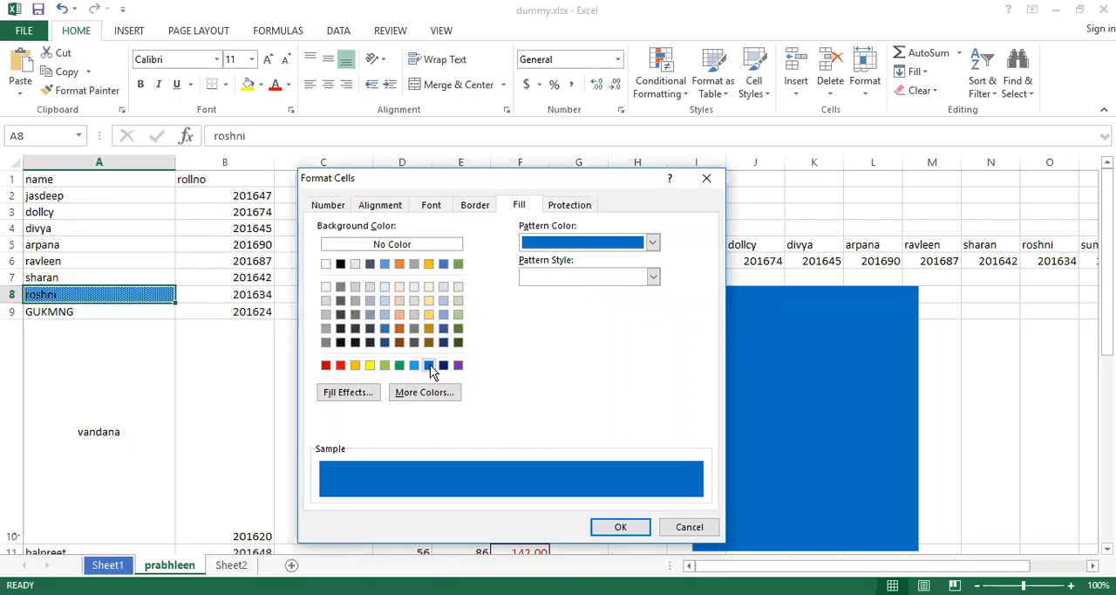
click(620, 527)
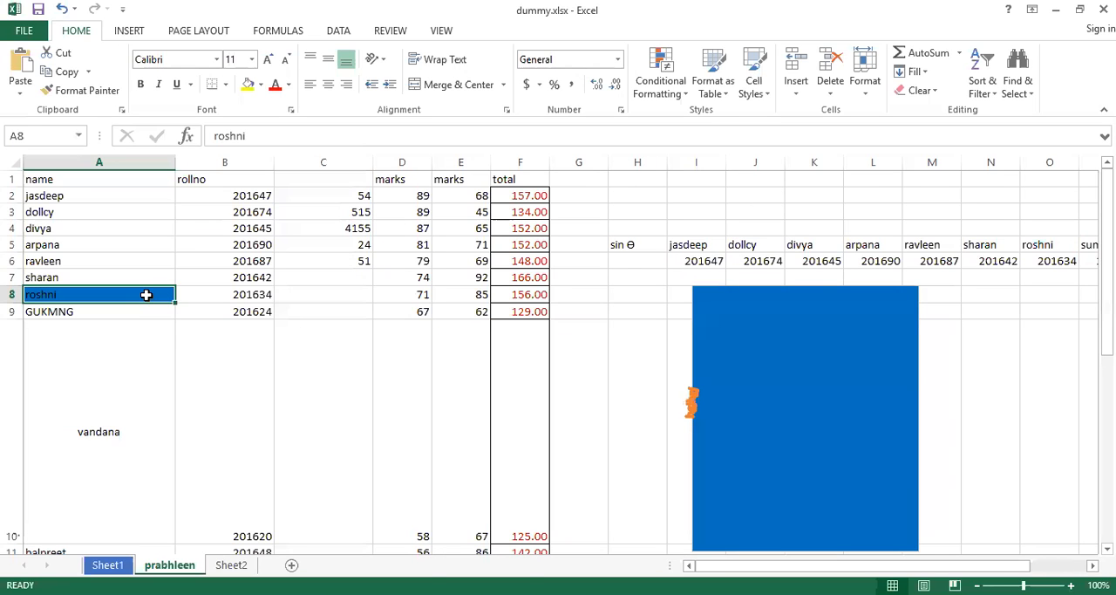
Open the gradient Fill Effects for cell A8 and set Color 1 to the dark red standard color.
right_click(146, 295)
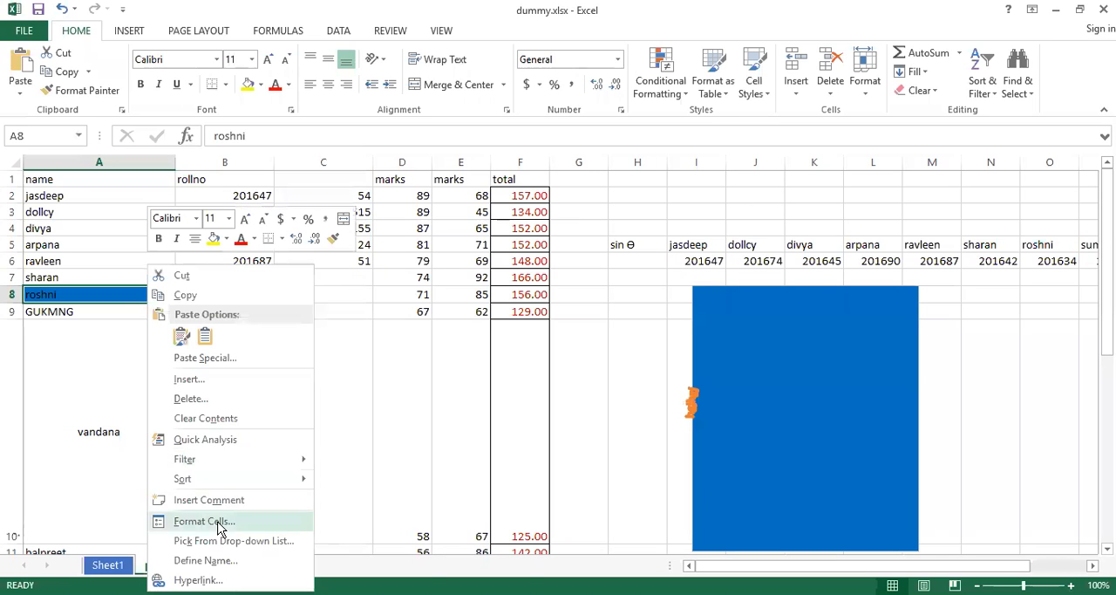
click(220, 523)
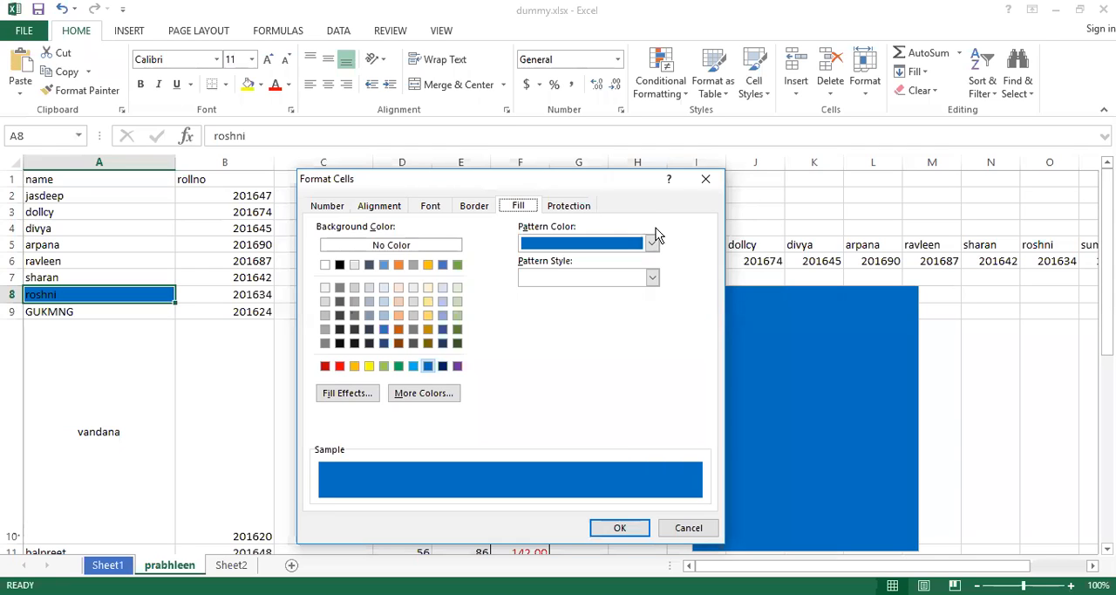
click(652, 278)
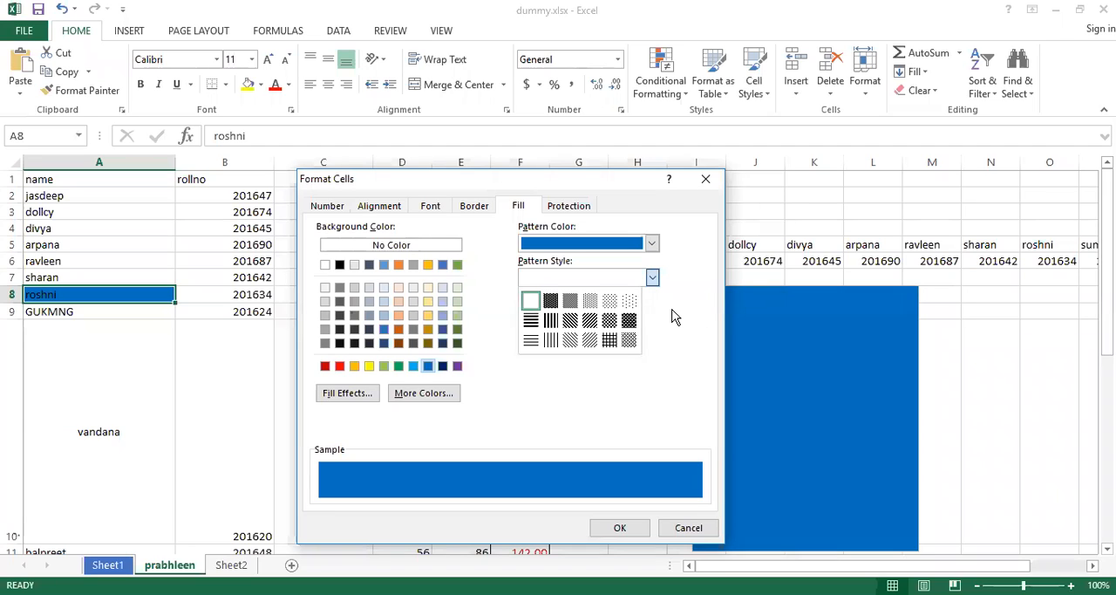
click(522, 374)
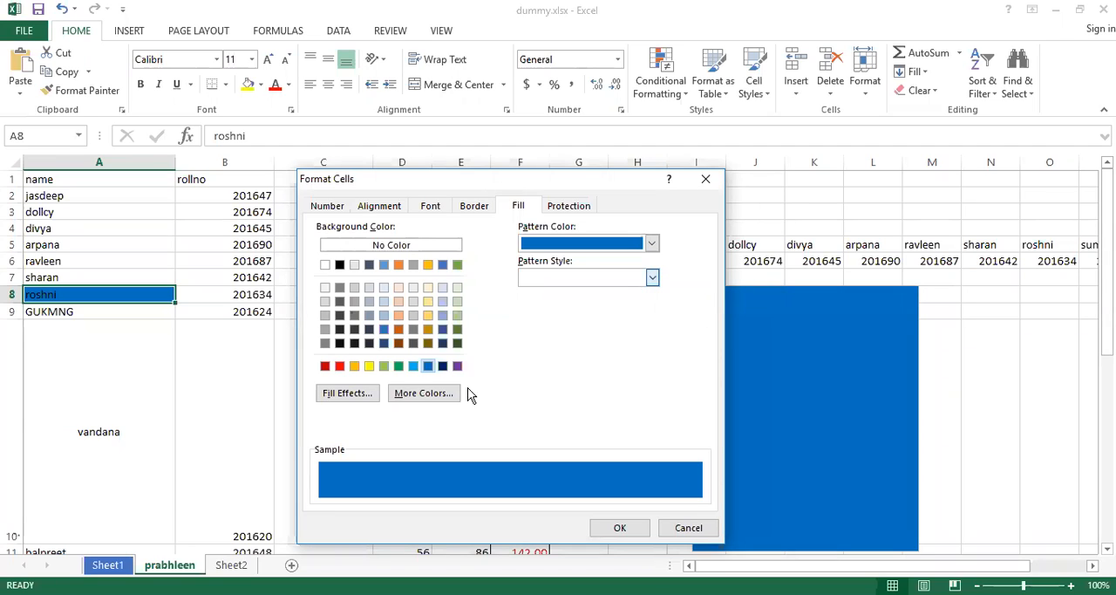
click(362, 395)
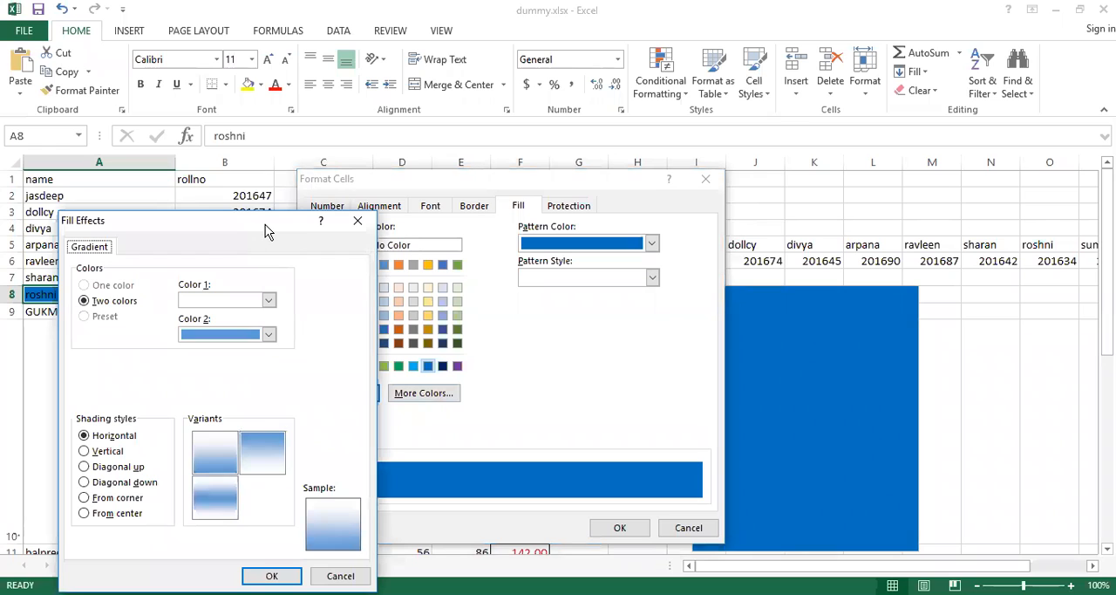
drag(265, 225, 515, 176)
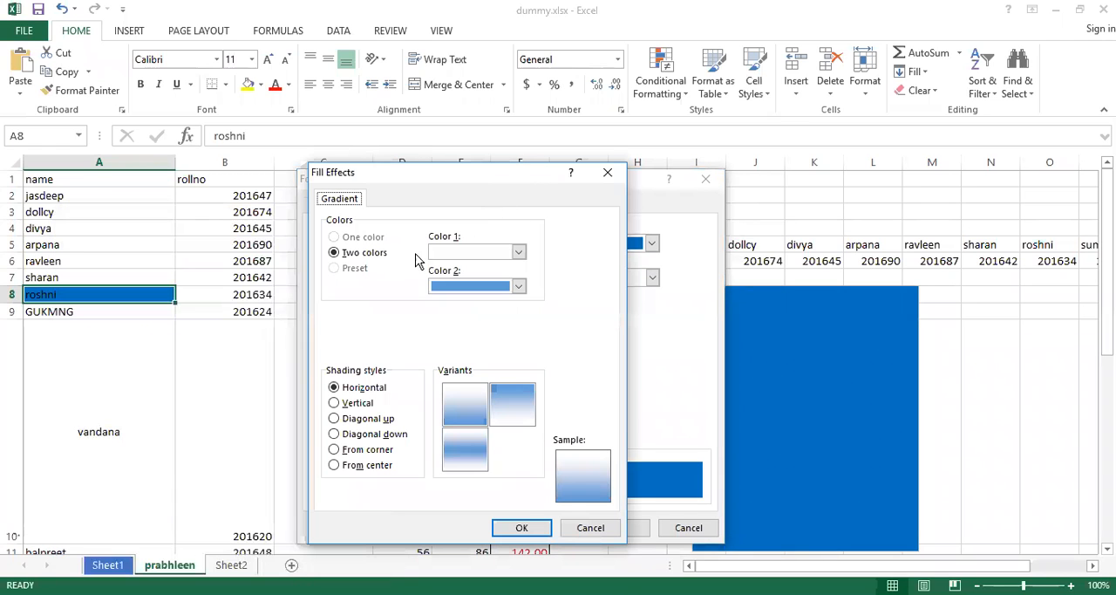
click(519, 252)
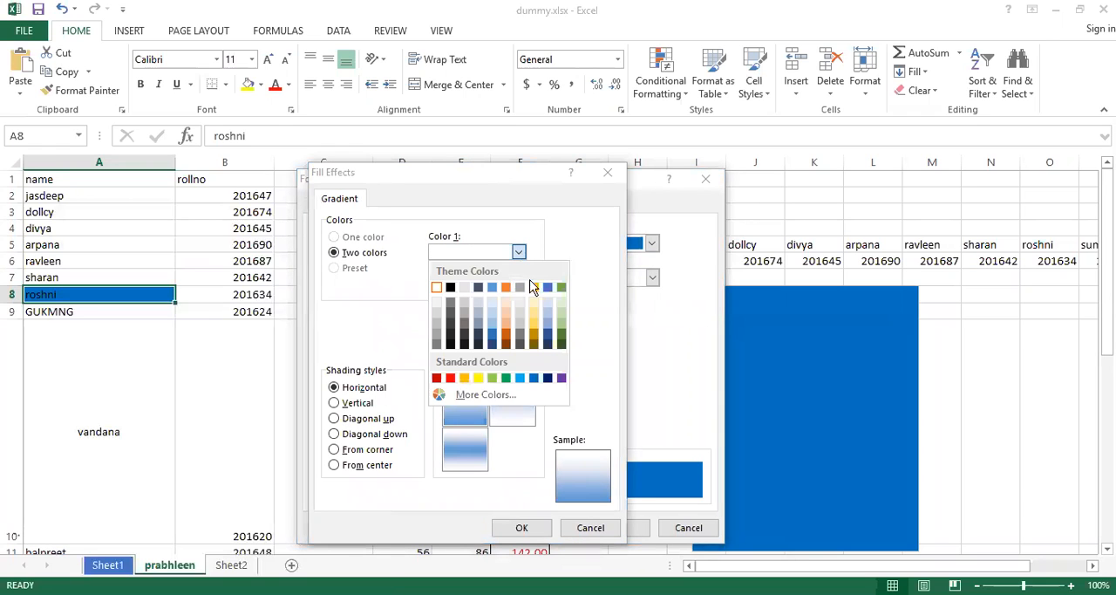
click(437, 378)
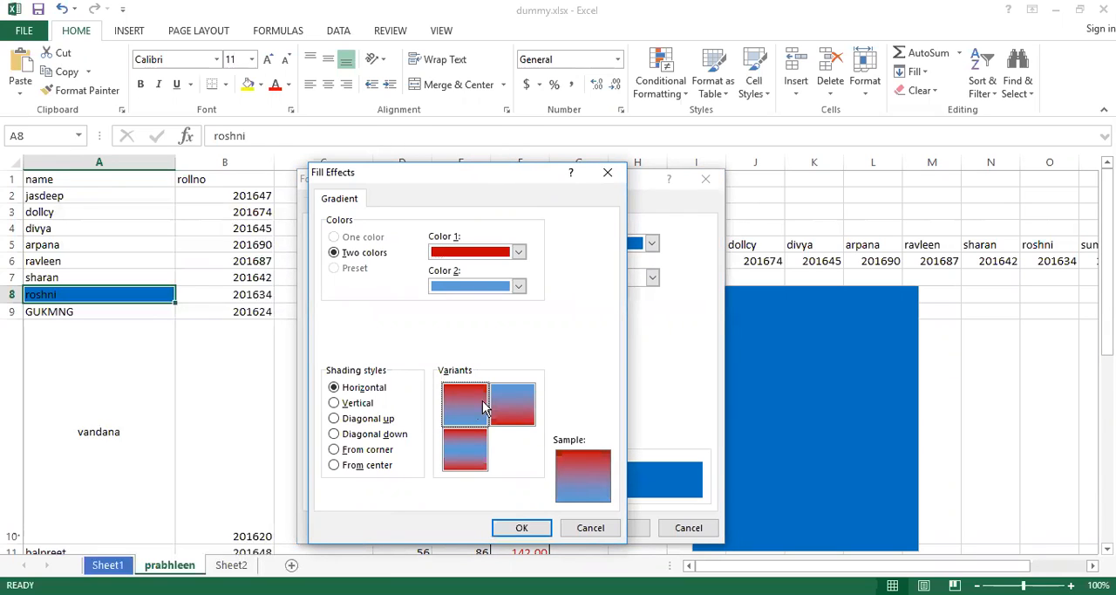
Try the third horizontal gradient variant, and the Vertical, Diagonal up, Diagonal down and From corner shading styles for cell A8's fill.
click(505, 406)
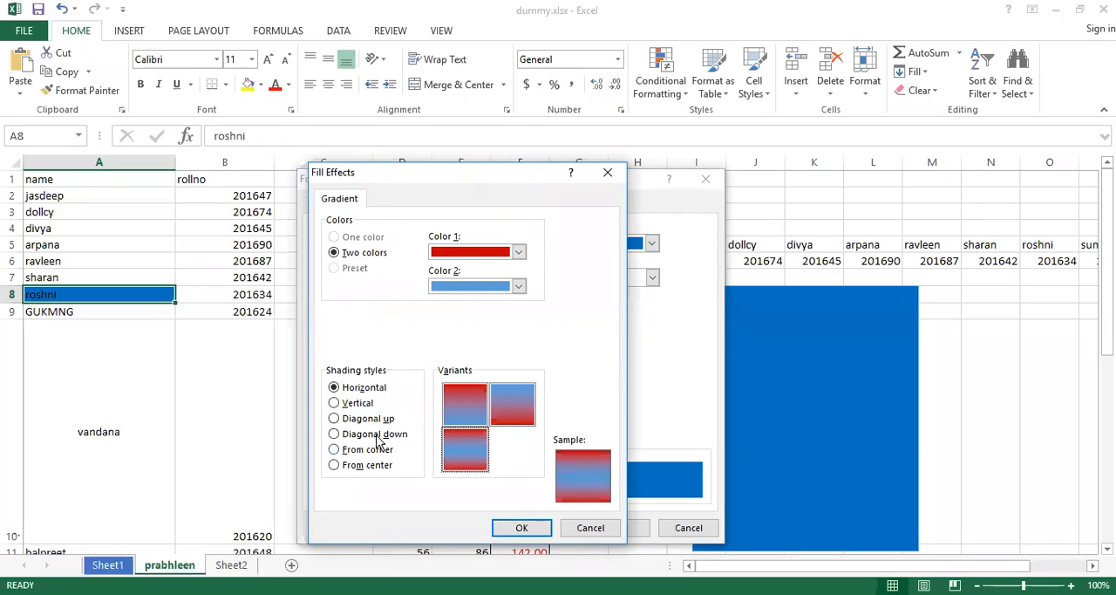
click(336, 404)
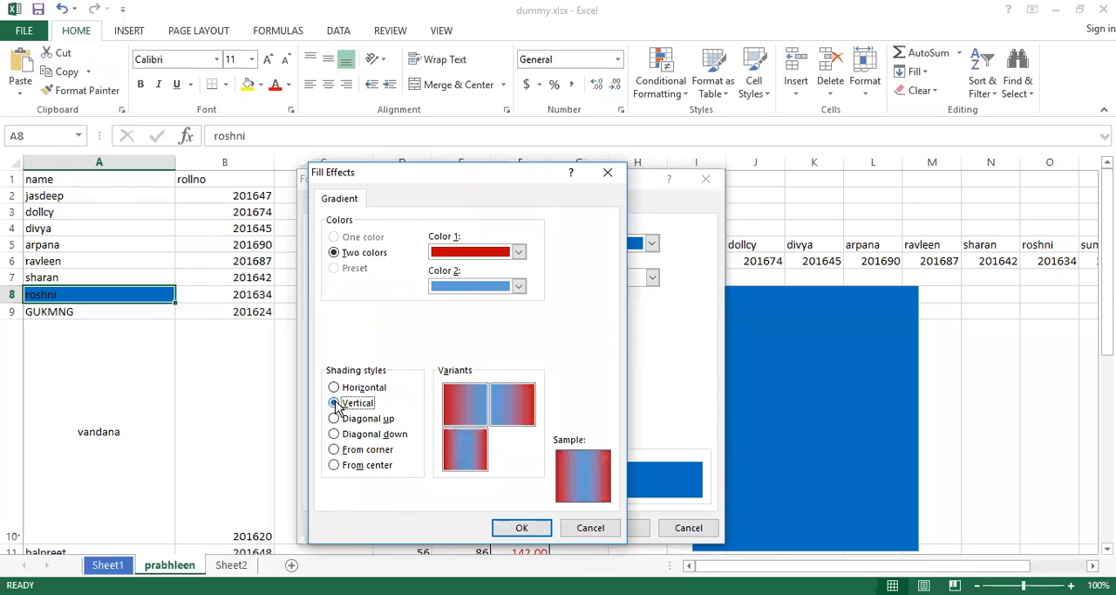
click(334, 420)
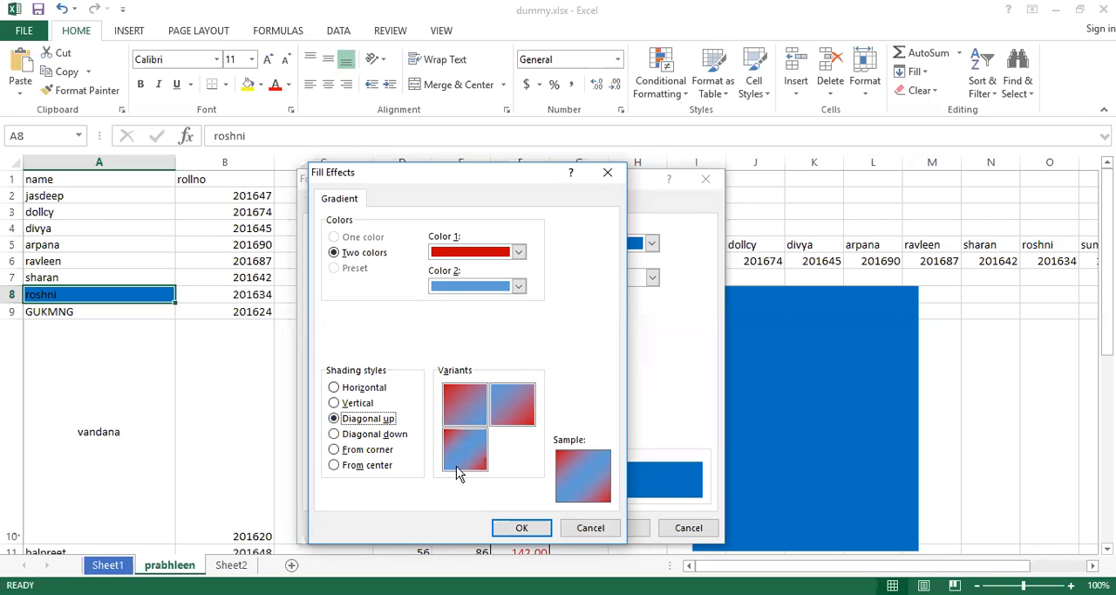
click(335, 435)
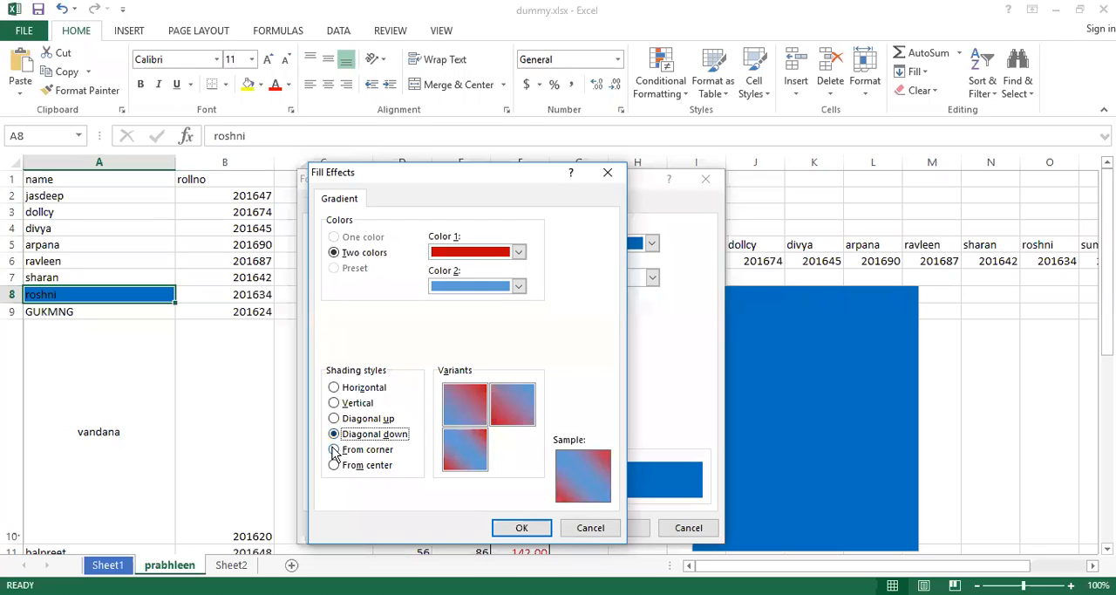
click(334, 450)
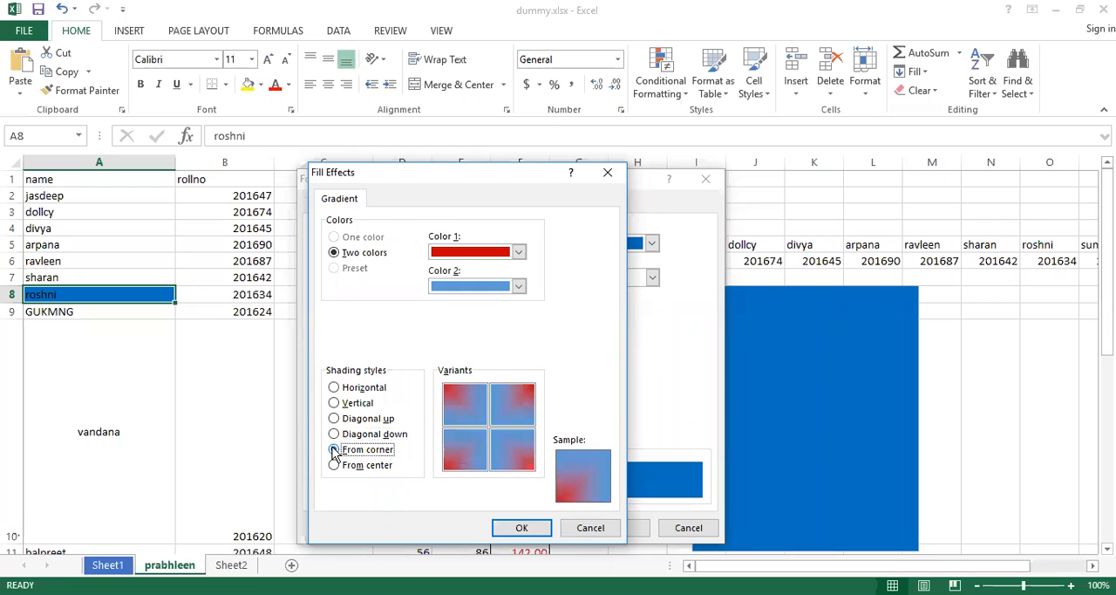
Apply the From center red and blue gradient to cell A8, and undo the fill.
click(334, 465)
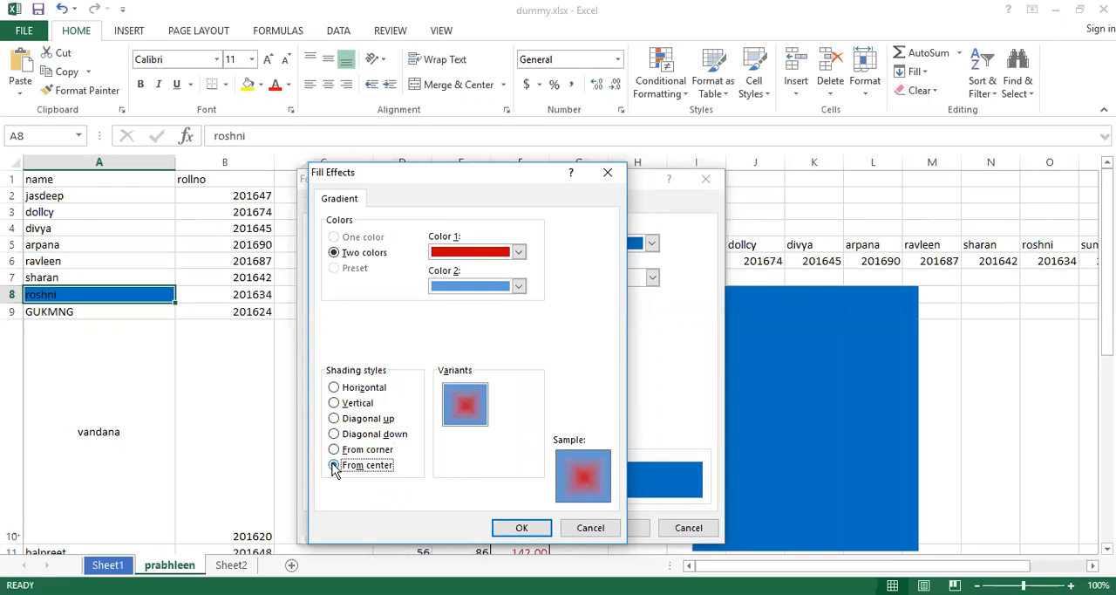
click(523, 528)
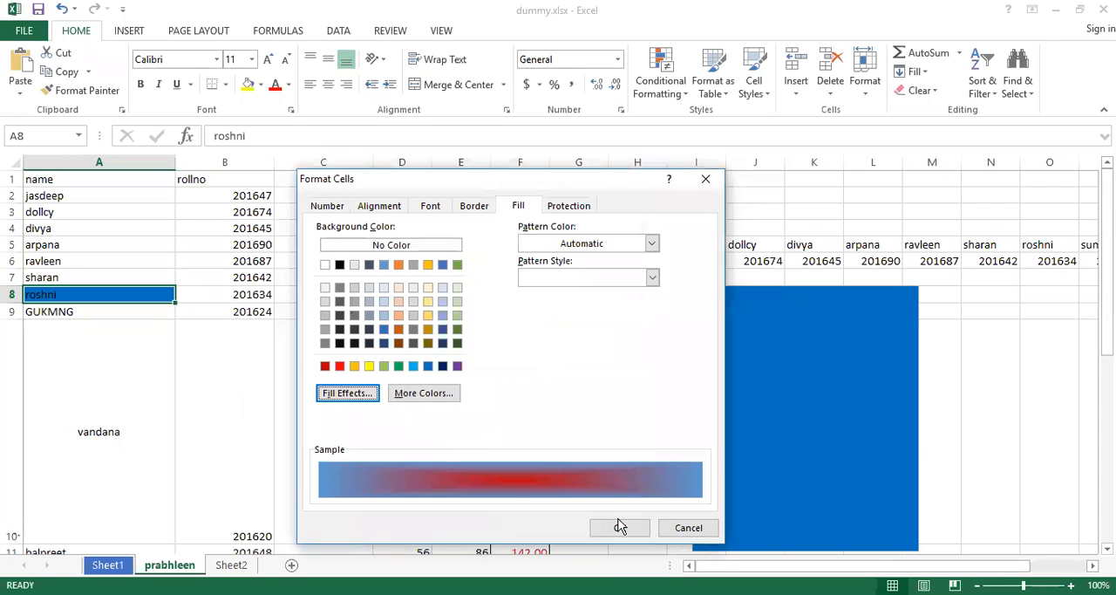
click(619, 528)
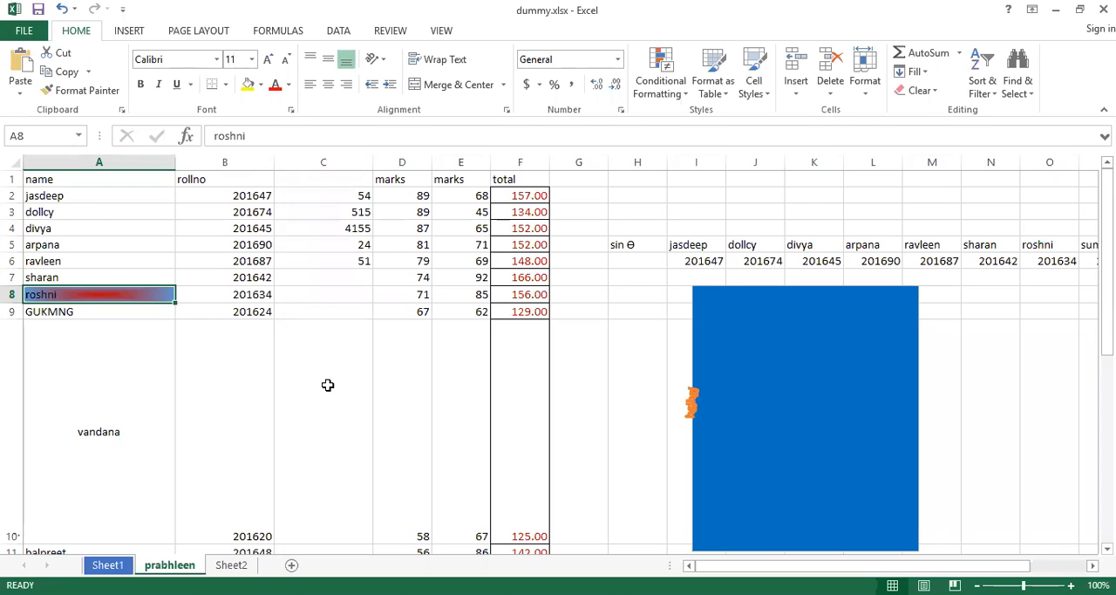
key(ctrl+z)
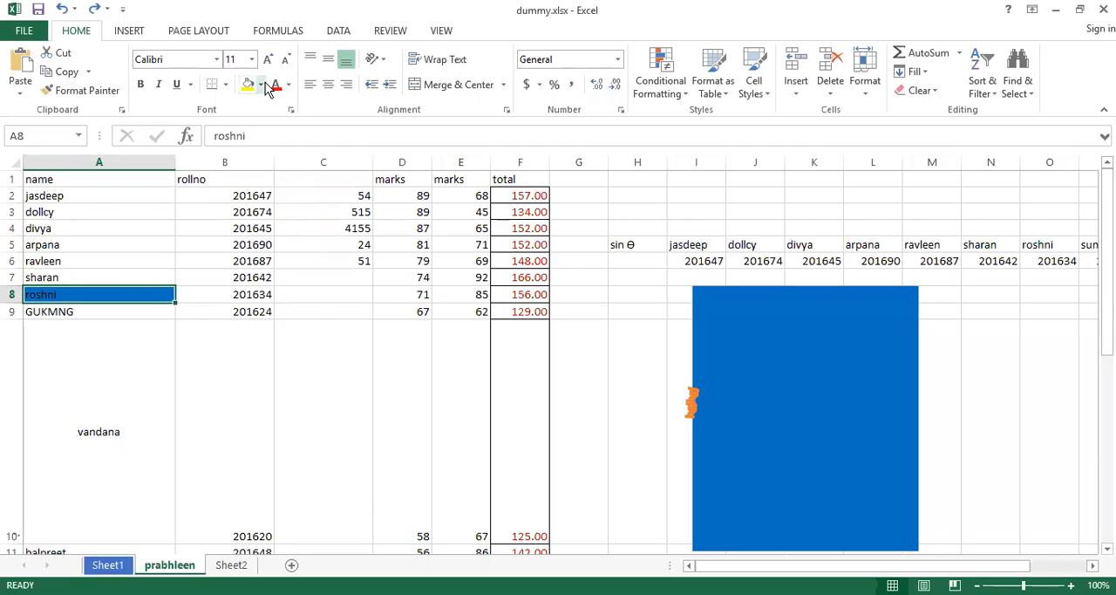
Review cell A8's protection options in Format Cells and the sheet's protection commands.
right_click(120, 295)
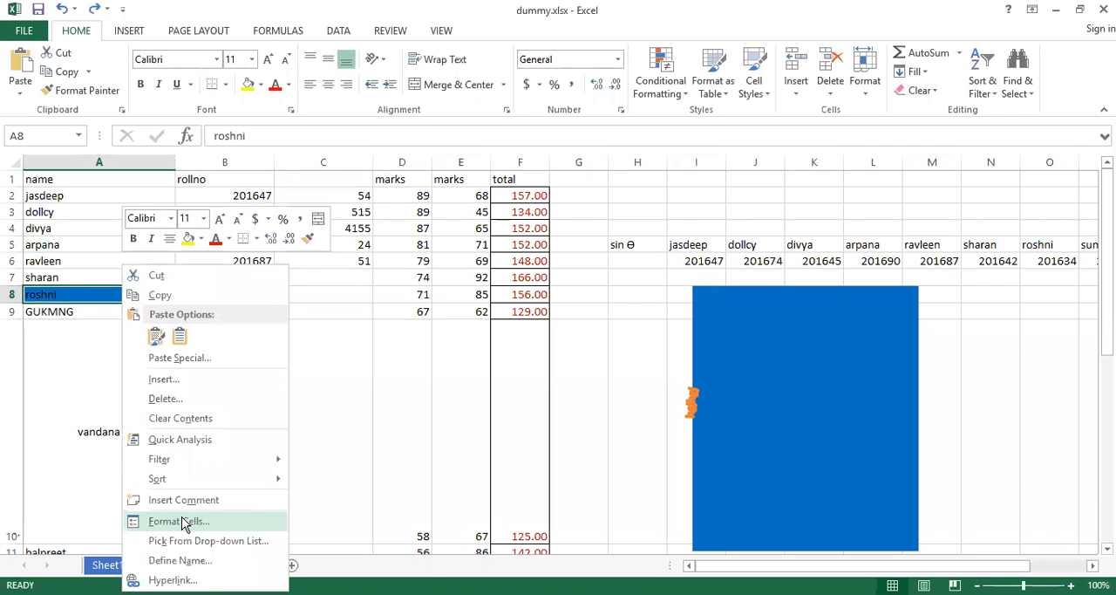
click(182, 522)
drag(425, 214, 611, 160)
click(483, 193)
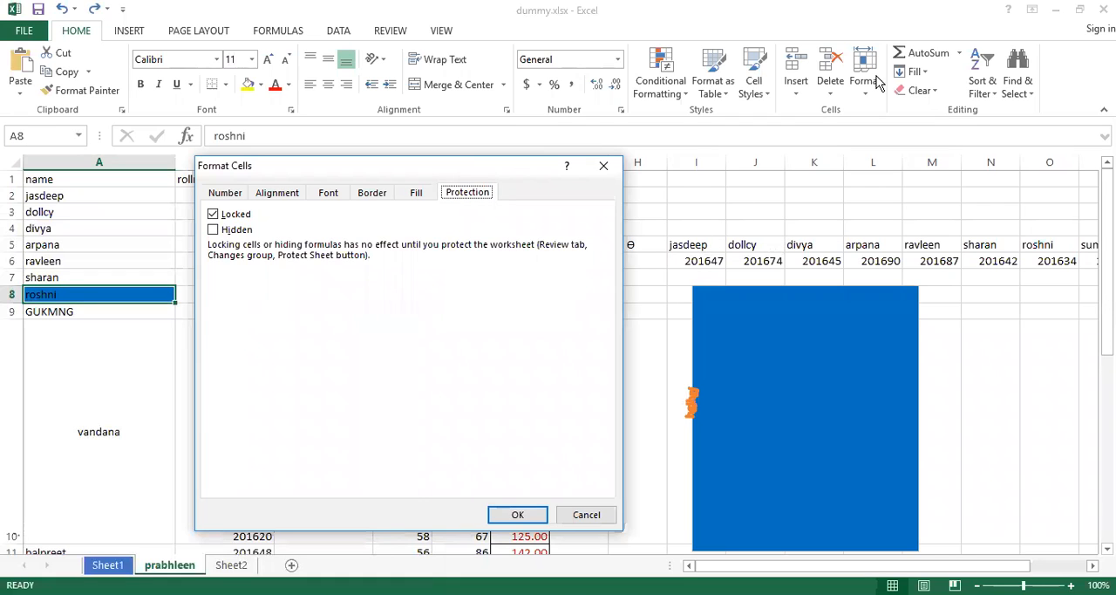
click(603, 168)
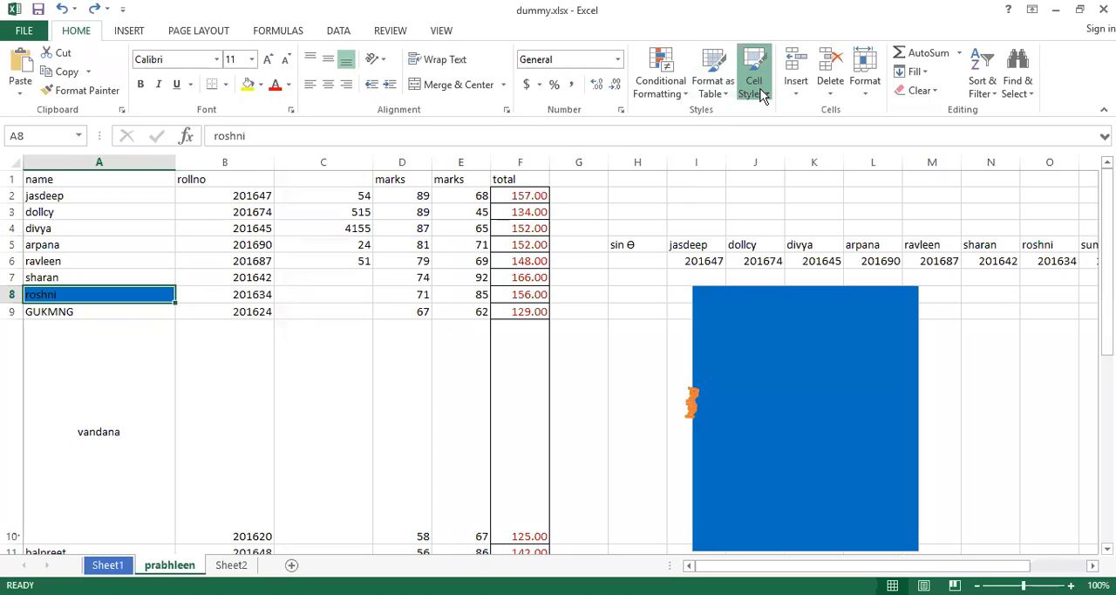
click(867, 96)
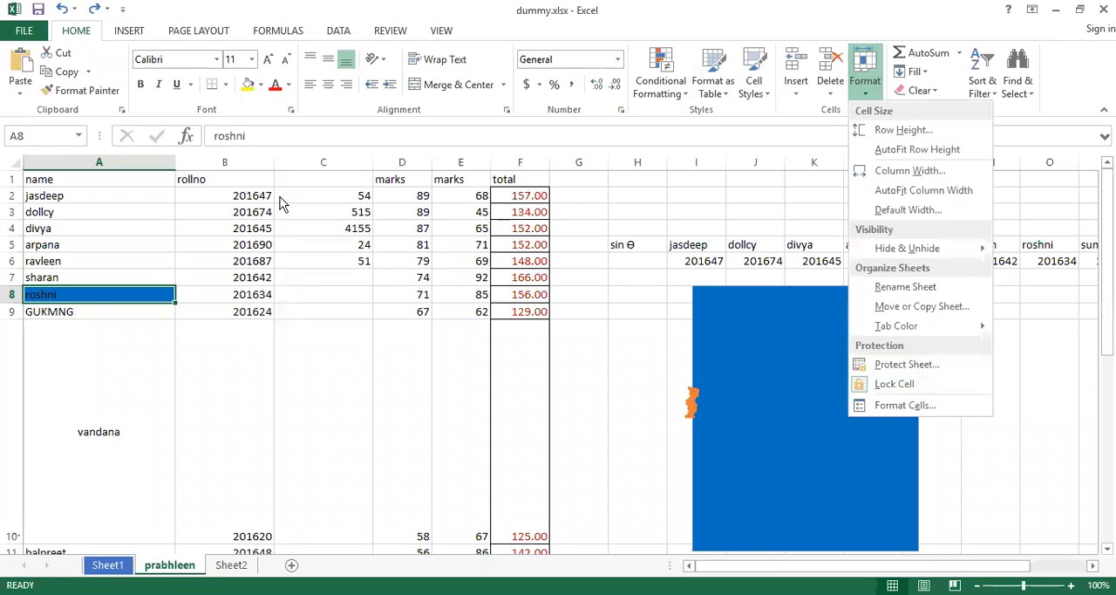
click(82, 294)
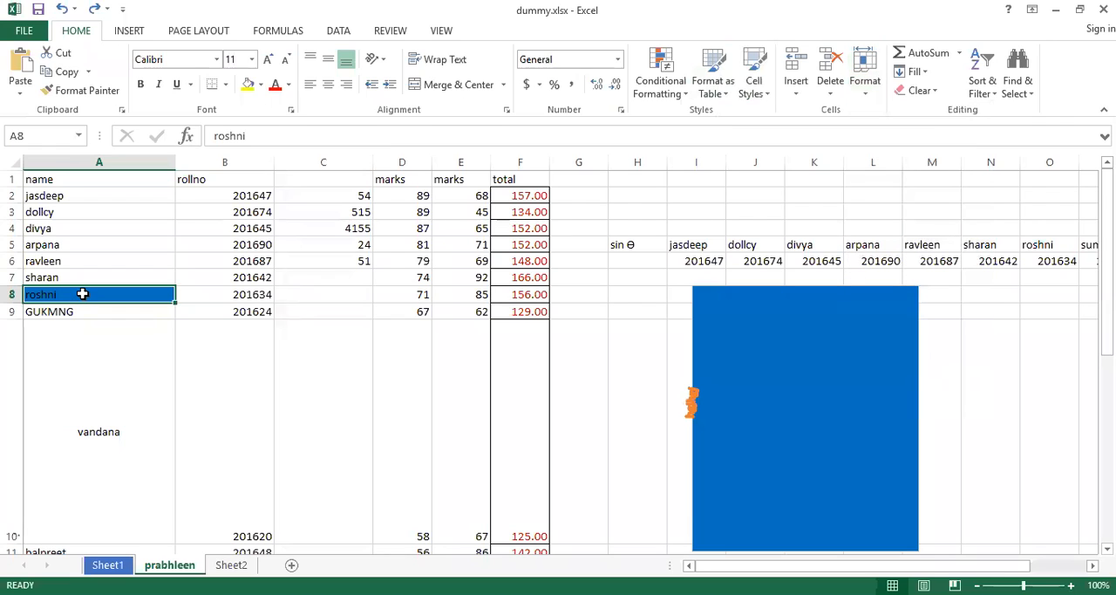
Enable the Hidden protection option for cell A8, keeping it Locked, and apply the change.
right_click(82, 294)
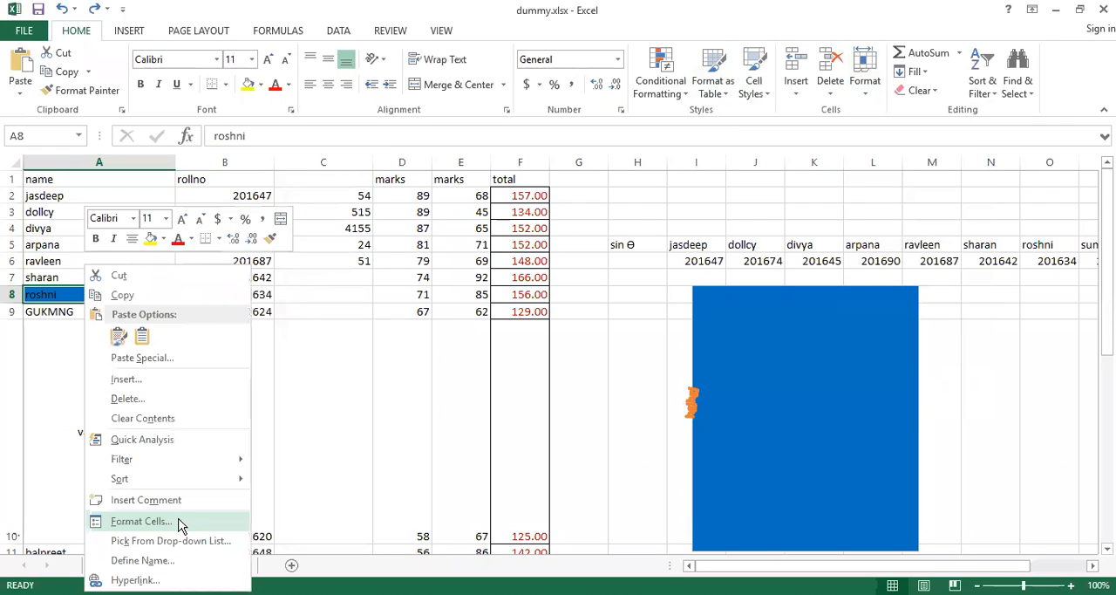
click(179, 522)
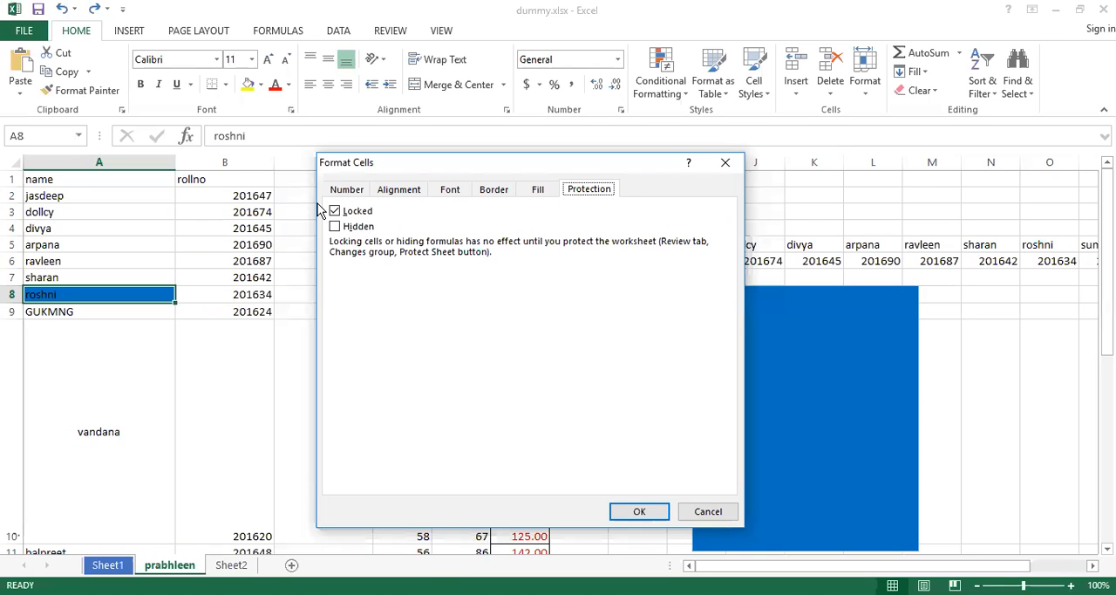
click(335, 227)
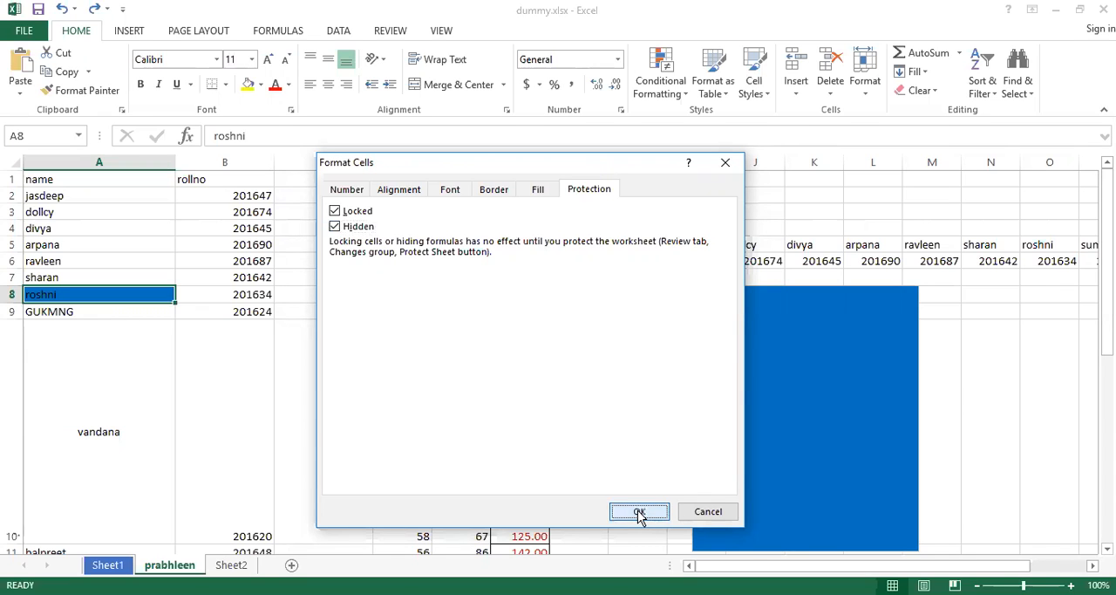
click(639, 512)
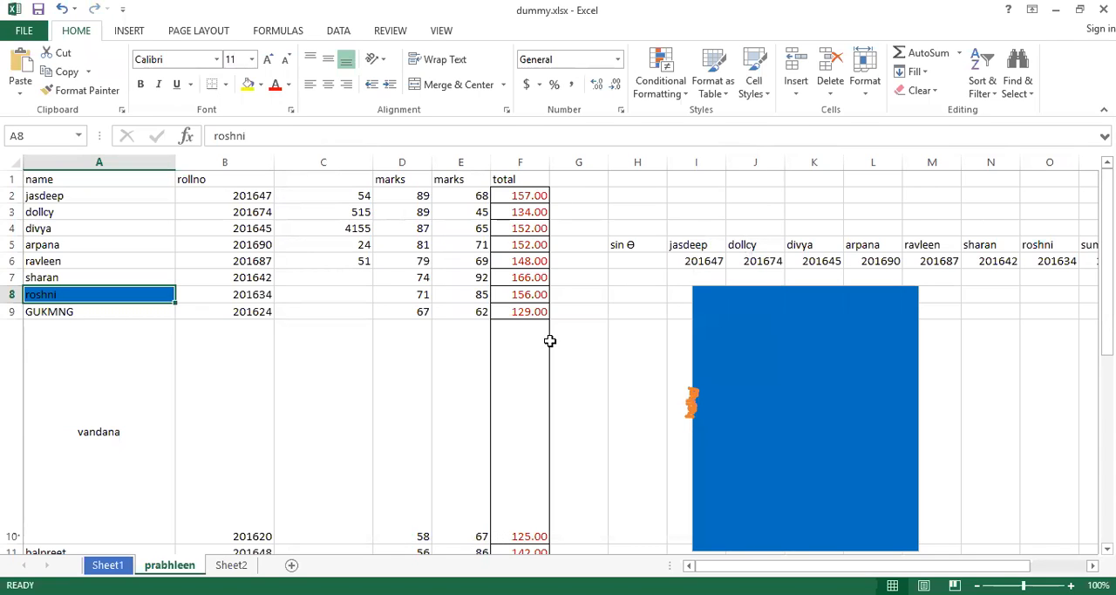
Check cell A8's Locked and Hidden settings again and look up the Protect Sheet command.
right_click(72, 296)
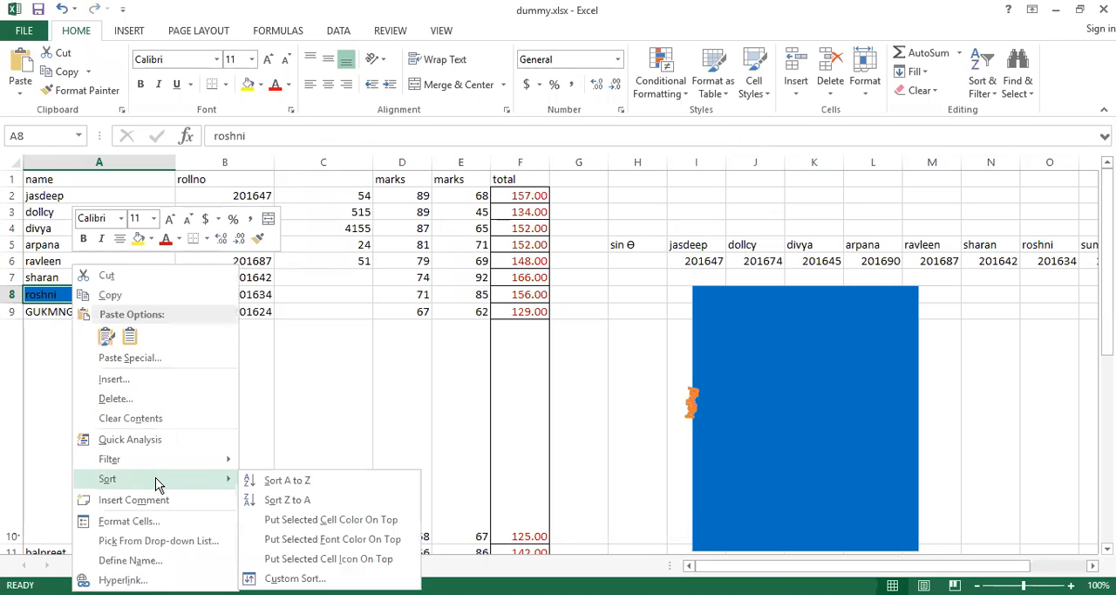
click(165, 521)
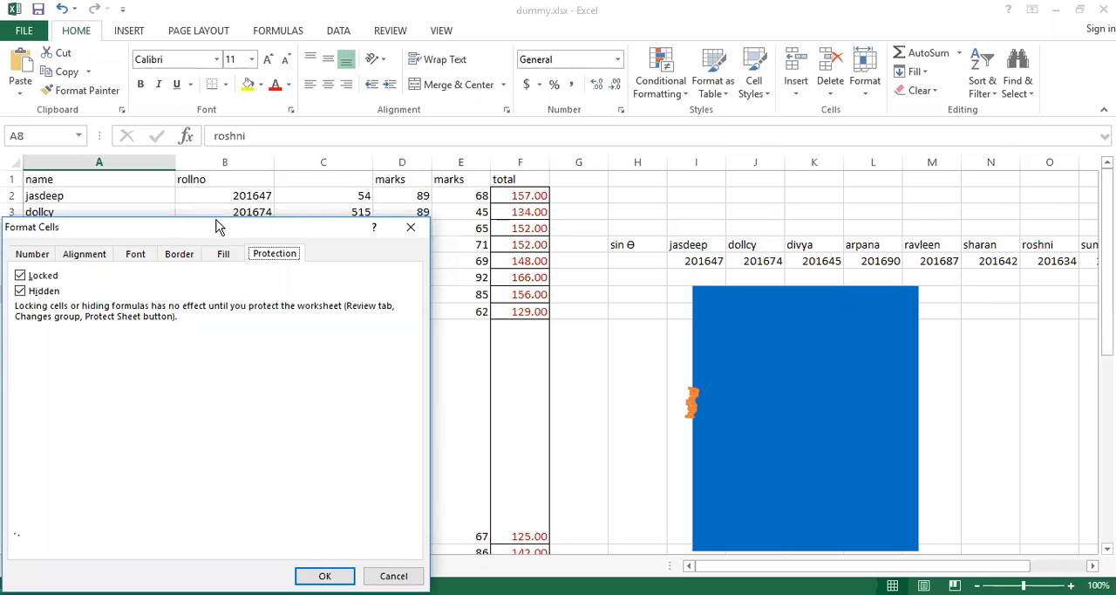
drag(219, 227, 493, 142)
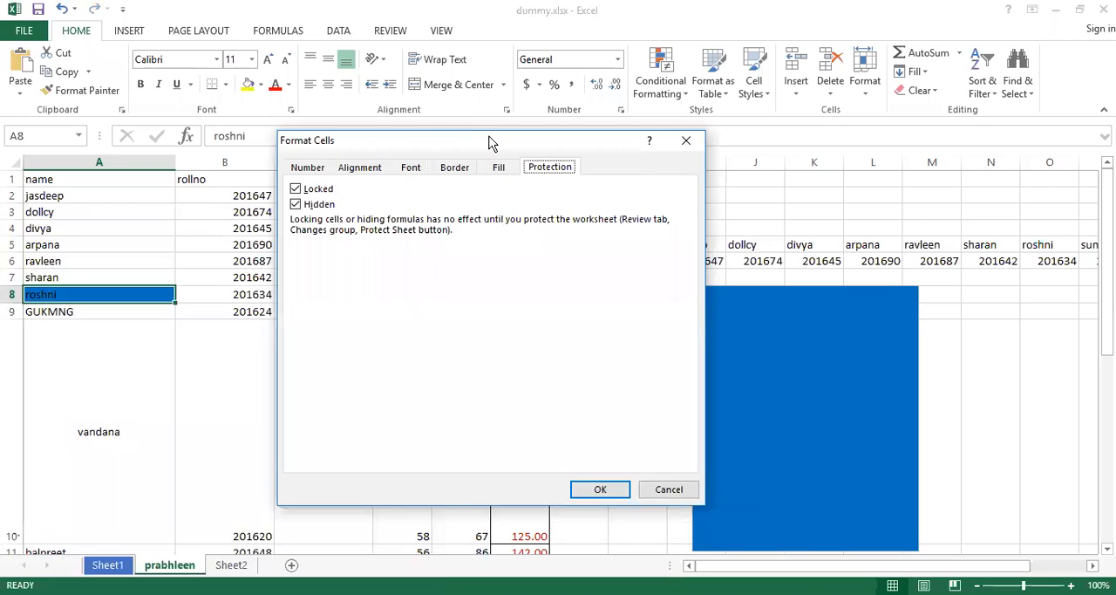
click(668, 490)
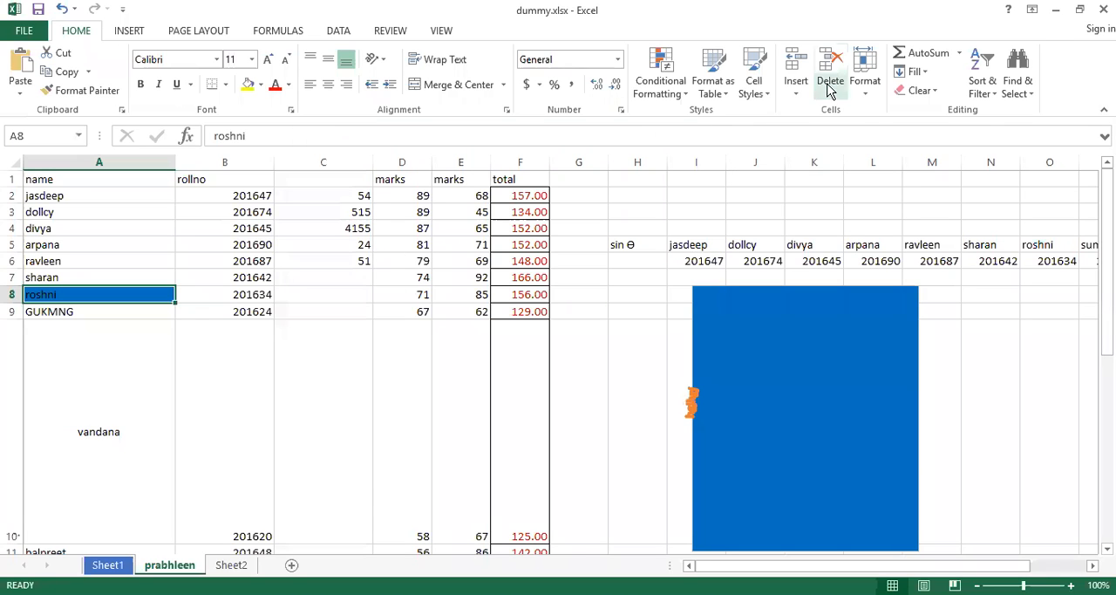
click(867, 92)
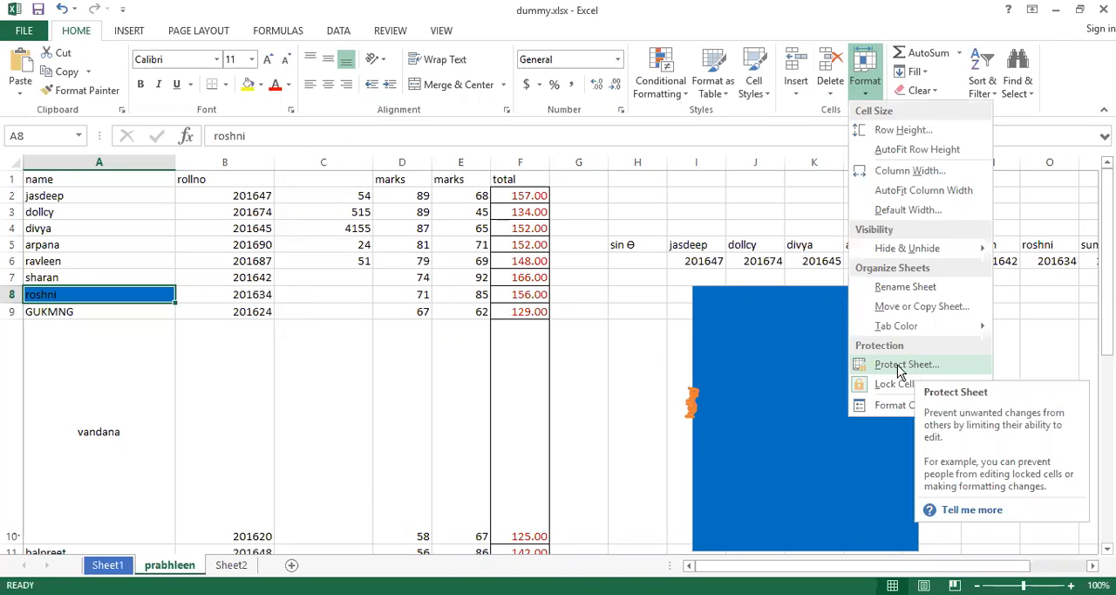
click(108, 291)
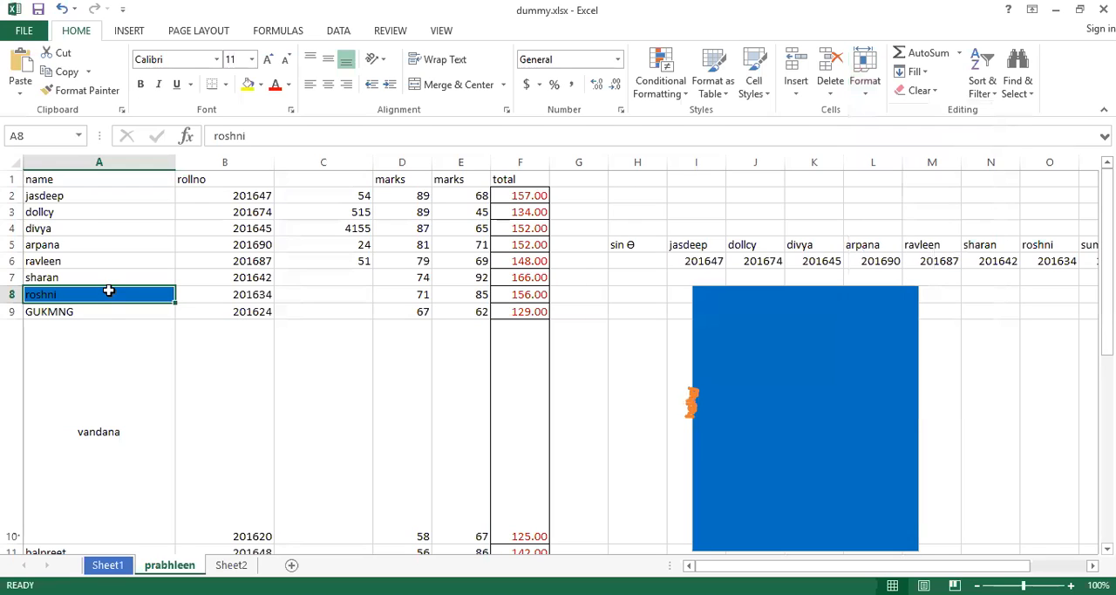
Protect the prabhleen sheet with an unprotect password, reentering the password to confirm it.
click(867, 96)
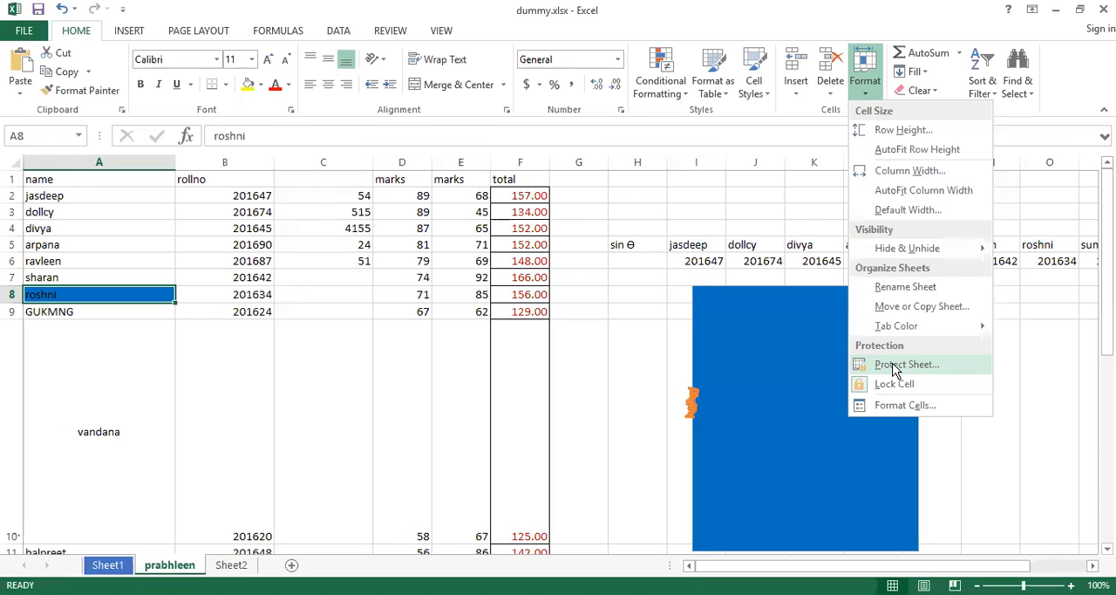
click(898, 365)
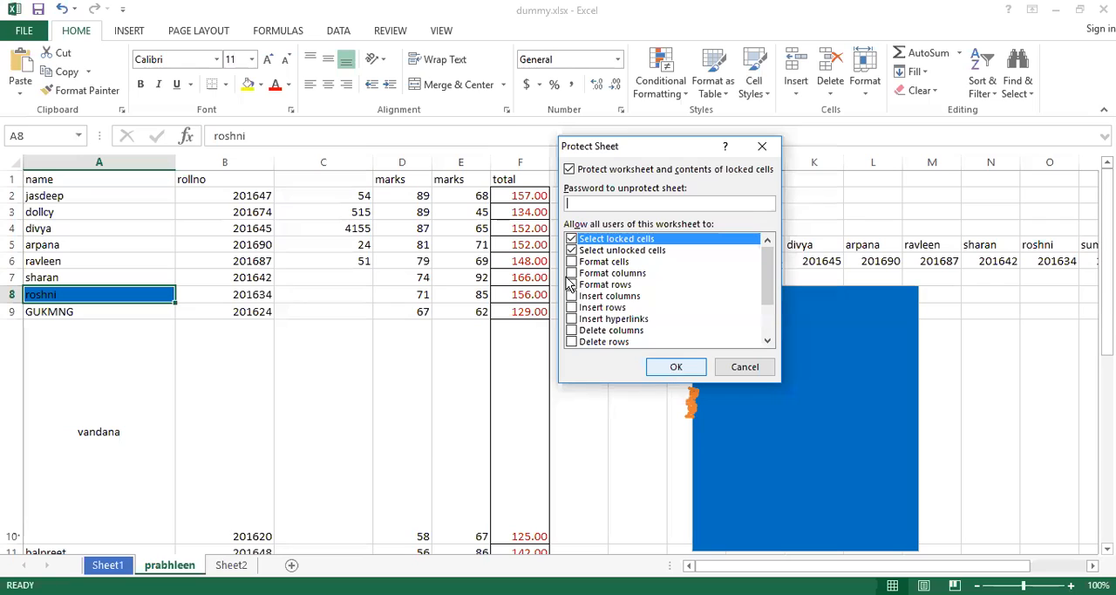
click(576, 202)
text(123)
click(676, 368)
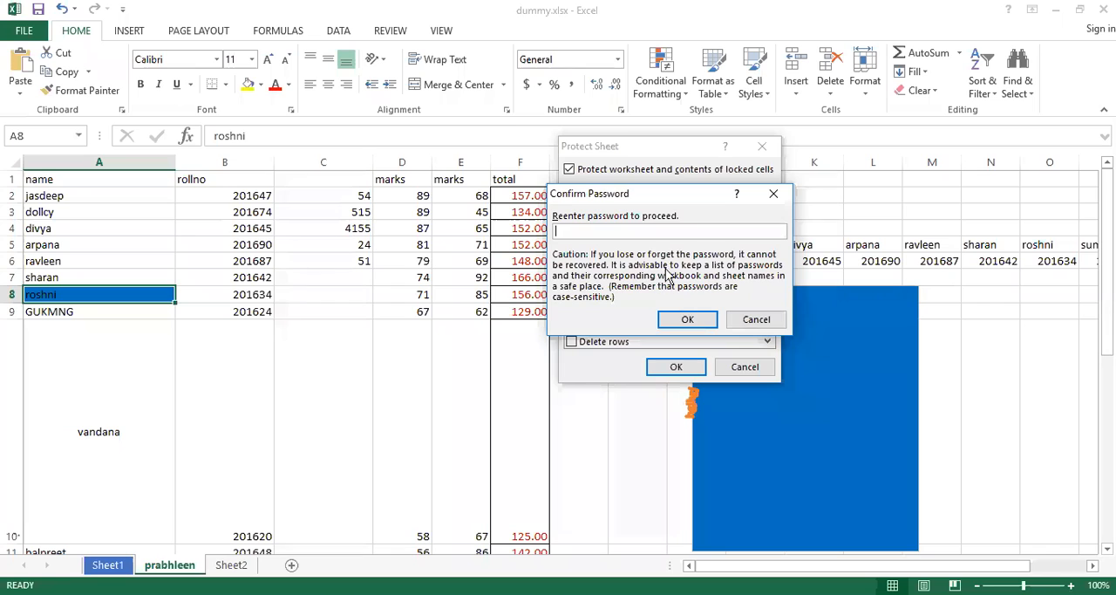
text(123)
key(Return)
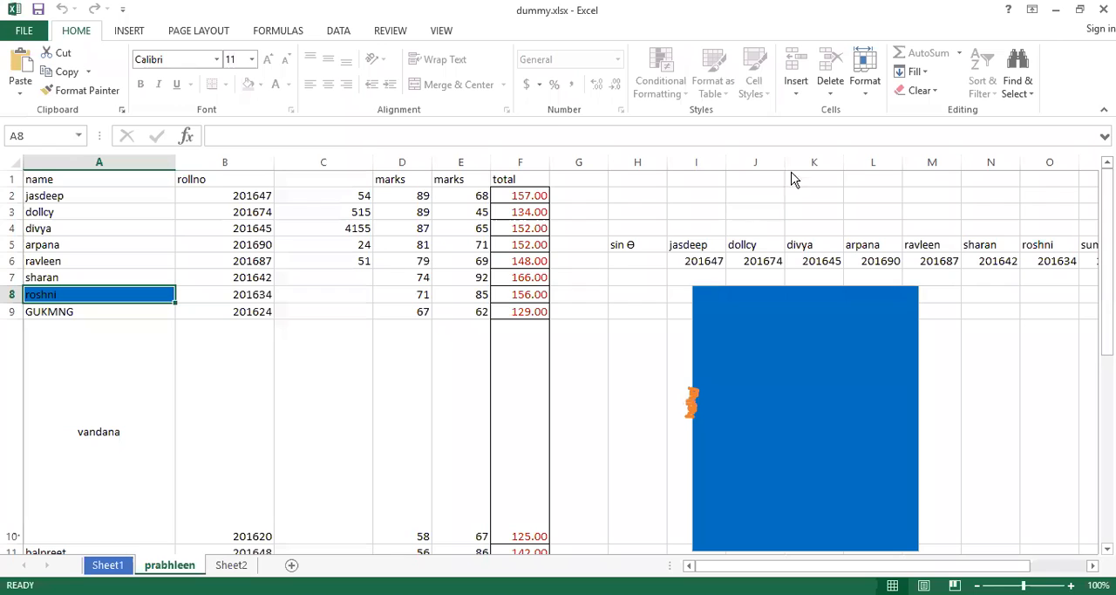
Unprotect the prabhleen sheet by entering its sheet password.
click(870, 99)
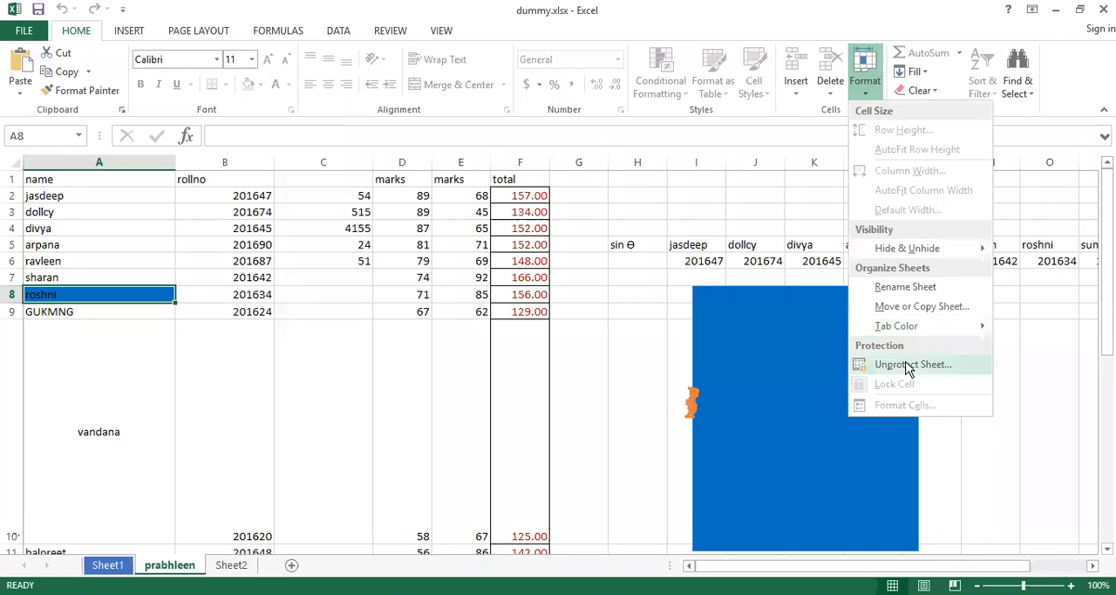
click(907, 365)
text(123)
key(Return)
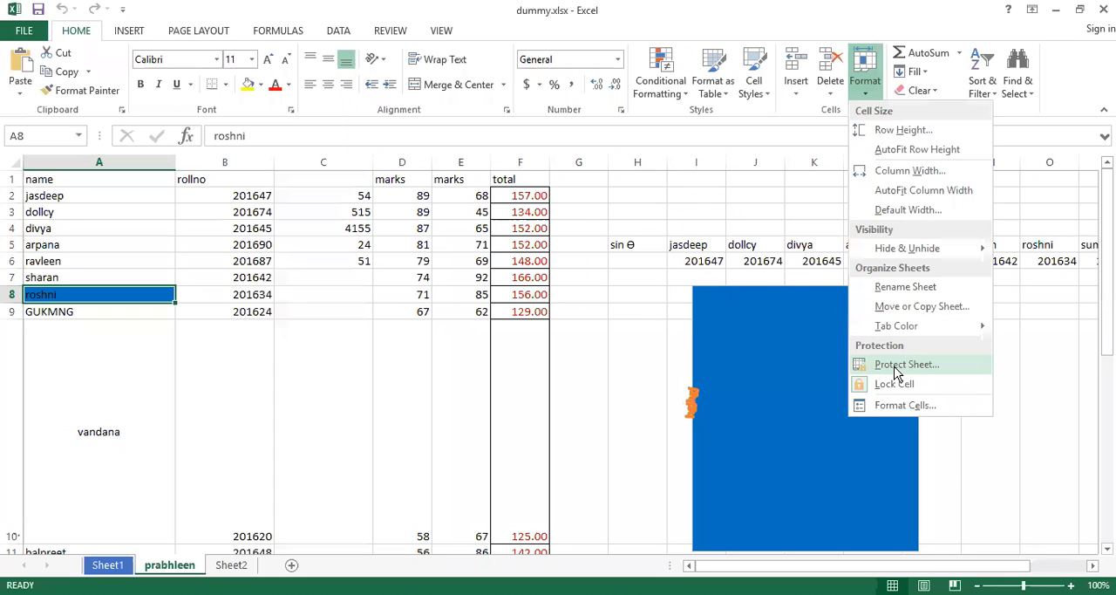
Protect the sheet without a password, allowing only selection of locked and unlocked cells, and try to edit cell A8.
click(898, 366)
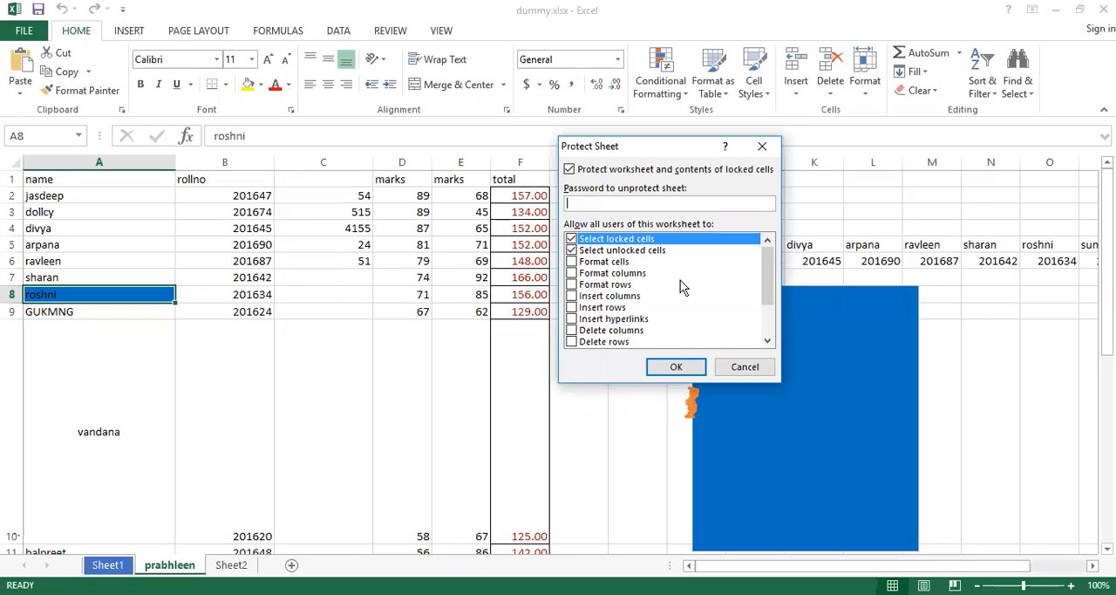
scroll(648, 300, down, 2)
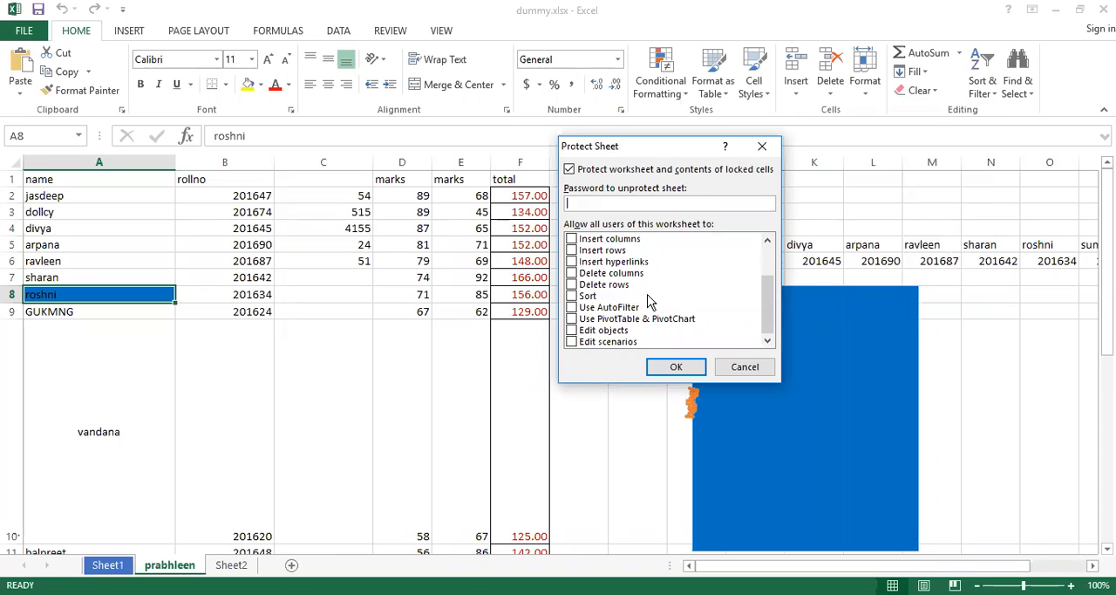
key(Tab)
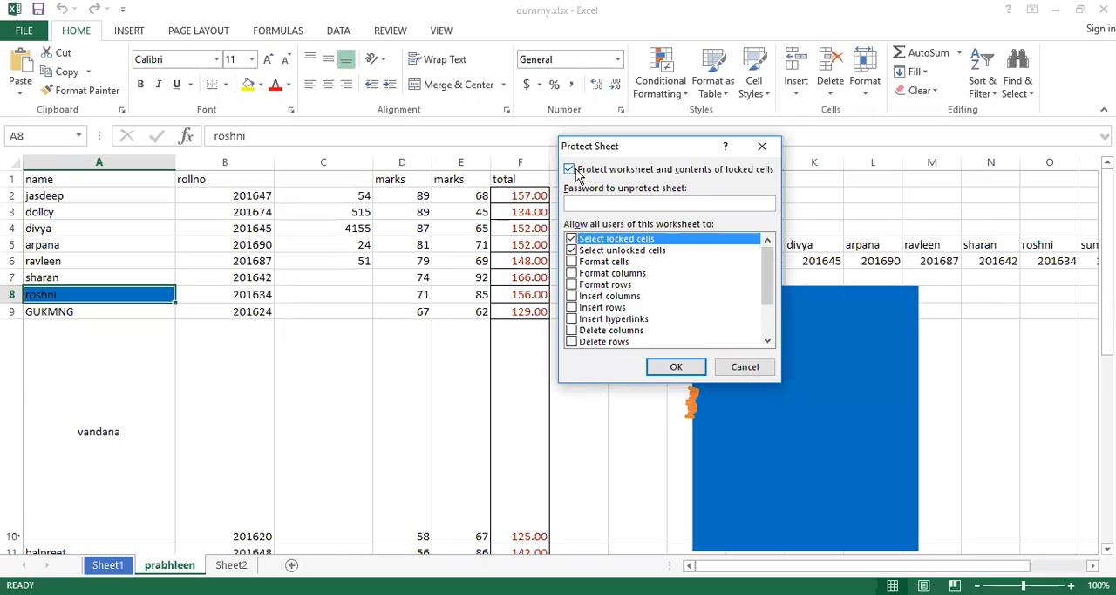
click(683, 375)
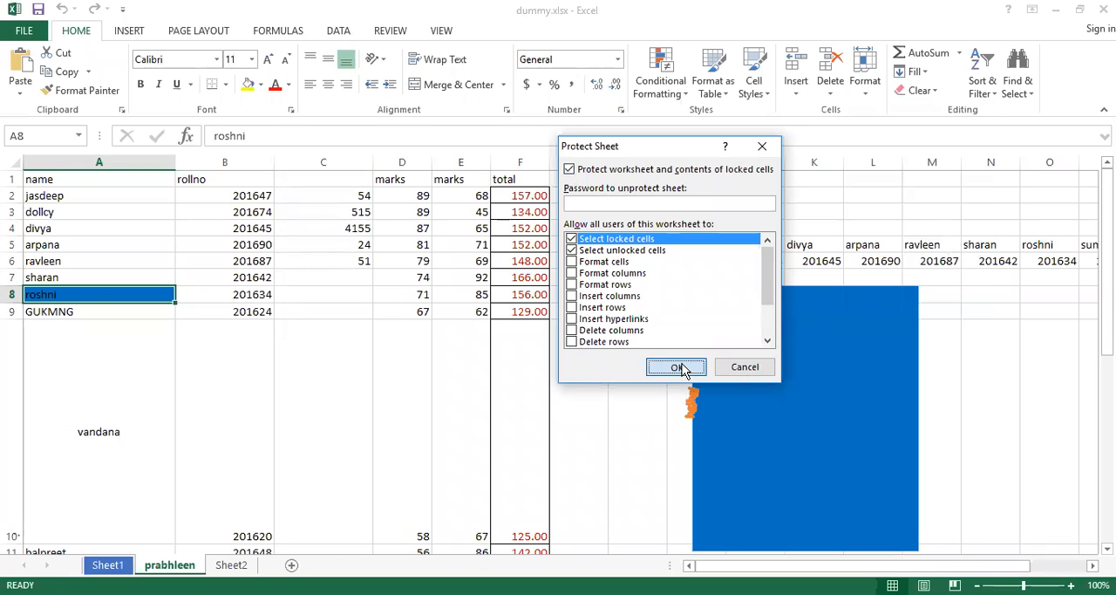
double_click(84, 294)
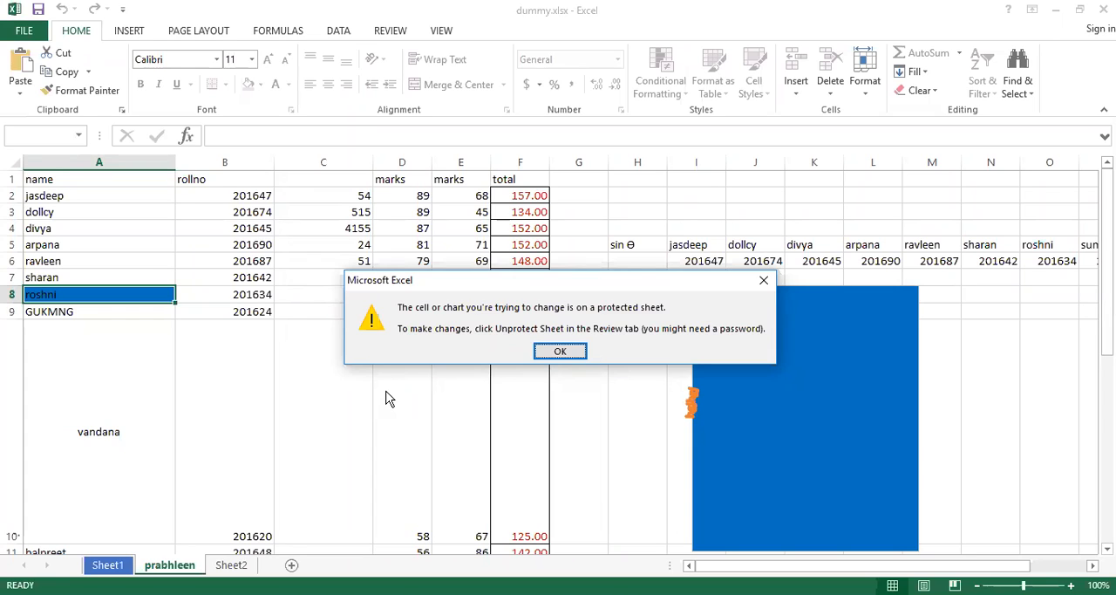
Try again to edit the protected cell A8 and unprotect the prabhleen sheet.
key(Return)
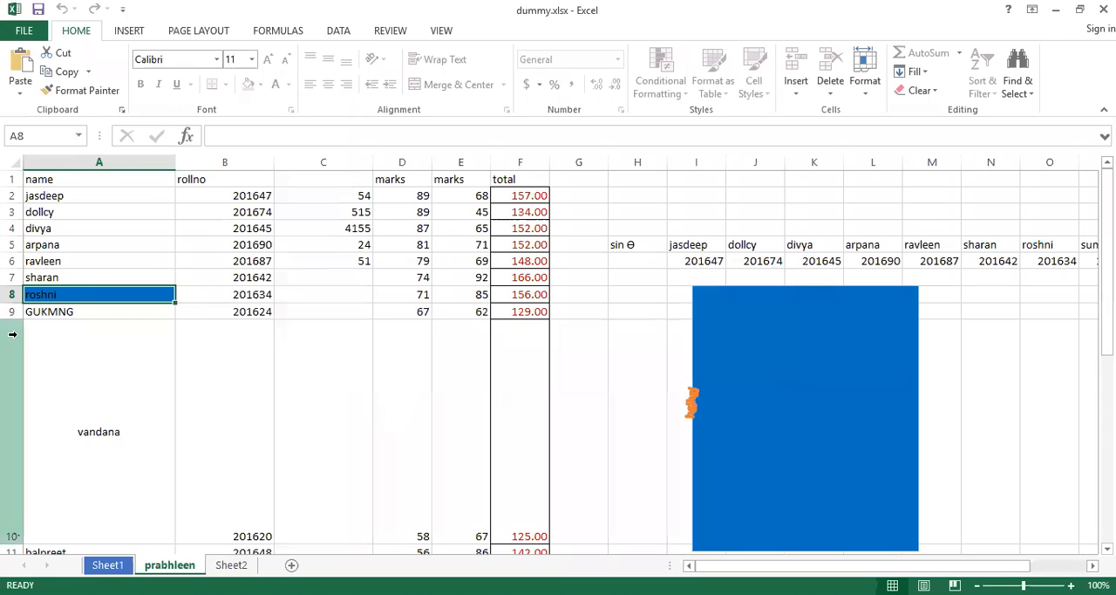
double_click(82, 292)
key(Return)
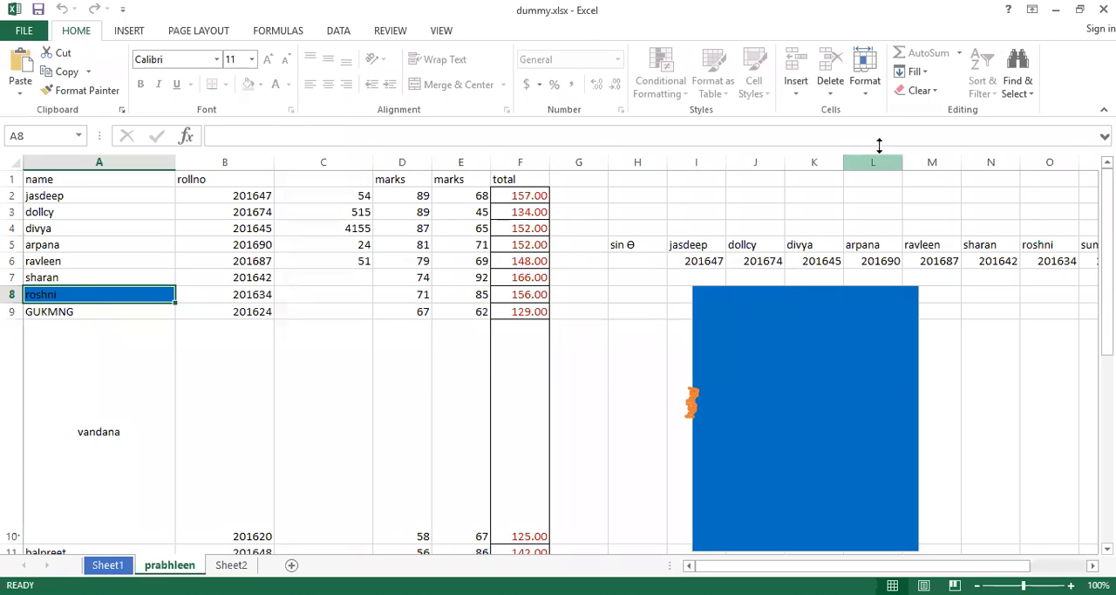
click(865, 82)
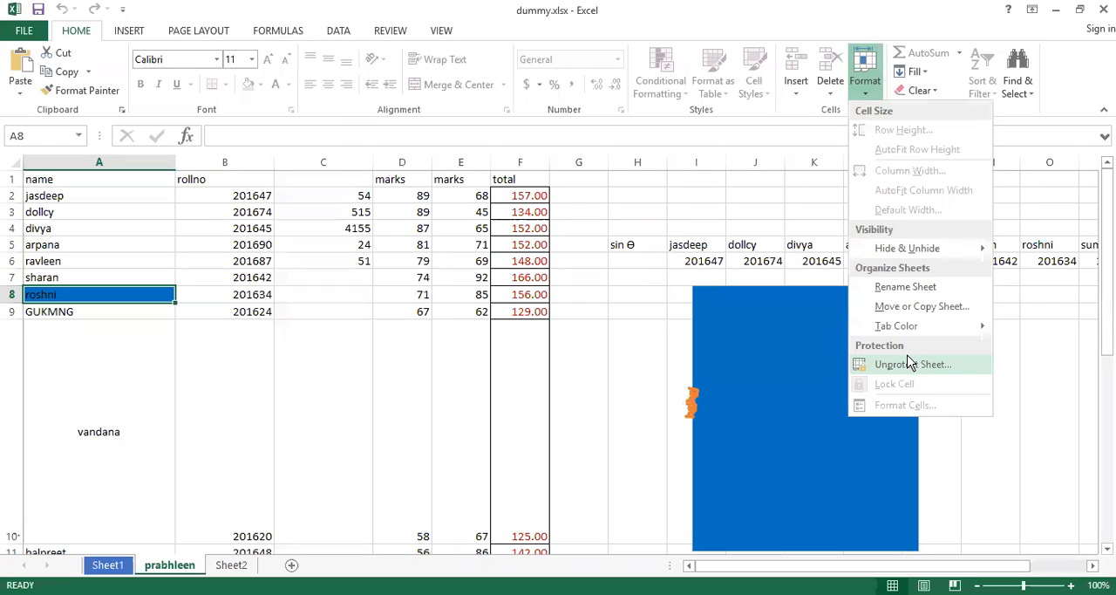
click(911, 364)
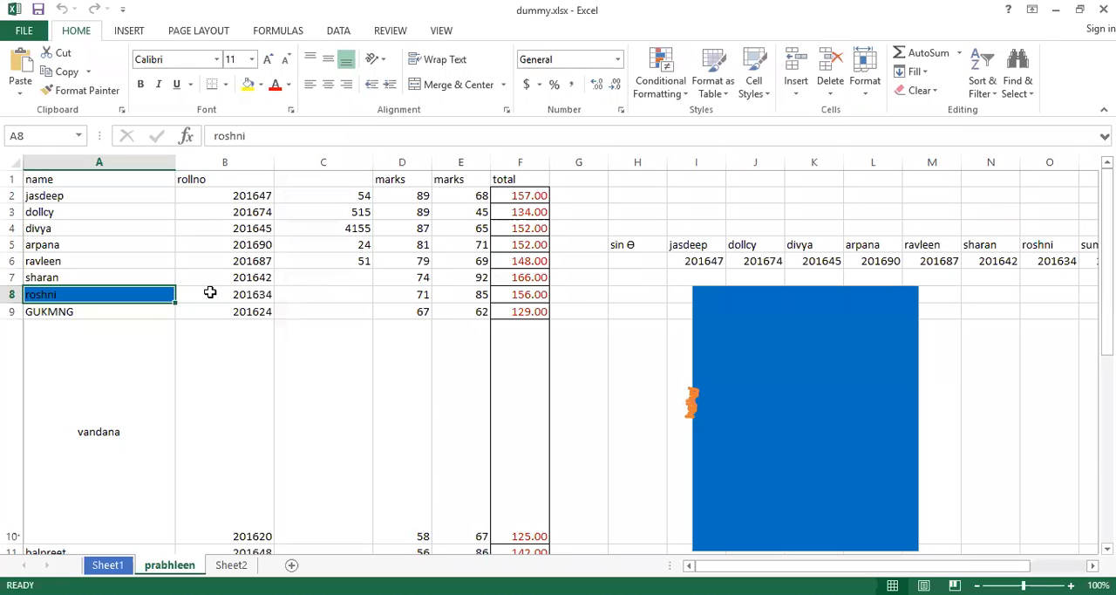
Replace cell A8's content with JGJHGJGKJHKHKHIKIOJOJO and undo the entry.
text(JGJHG)
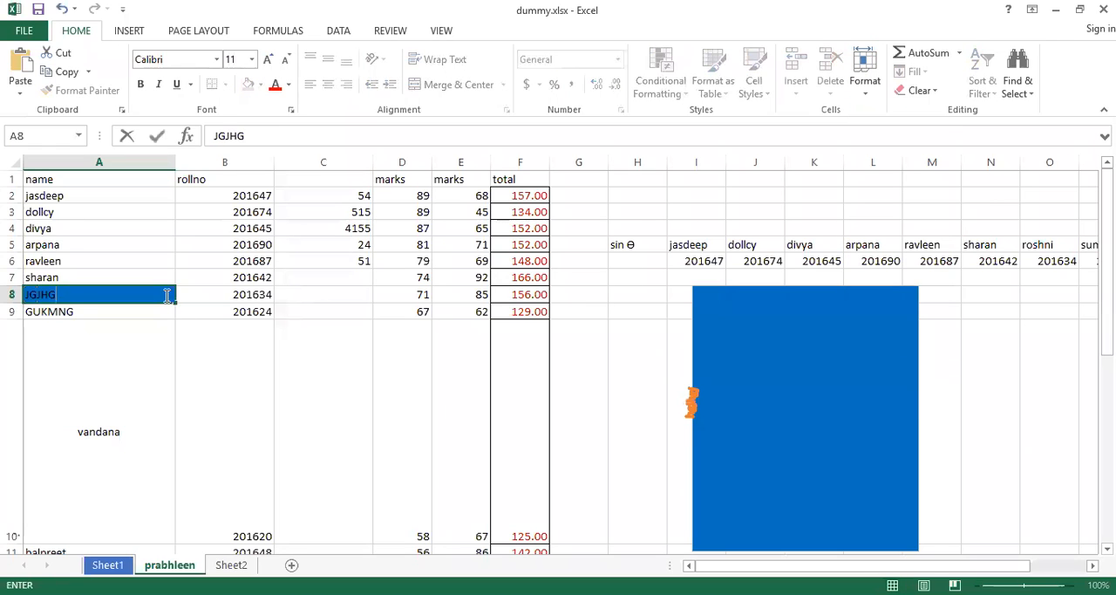
text(JGKJHKHKHIKIOJOJOJOJO)
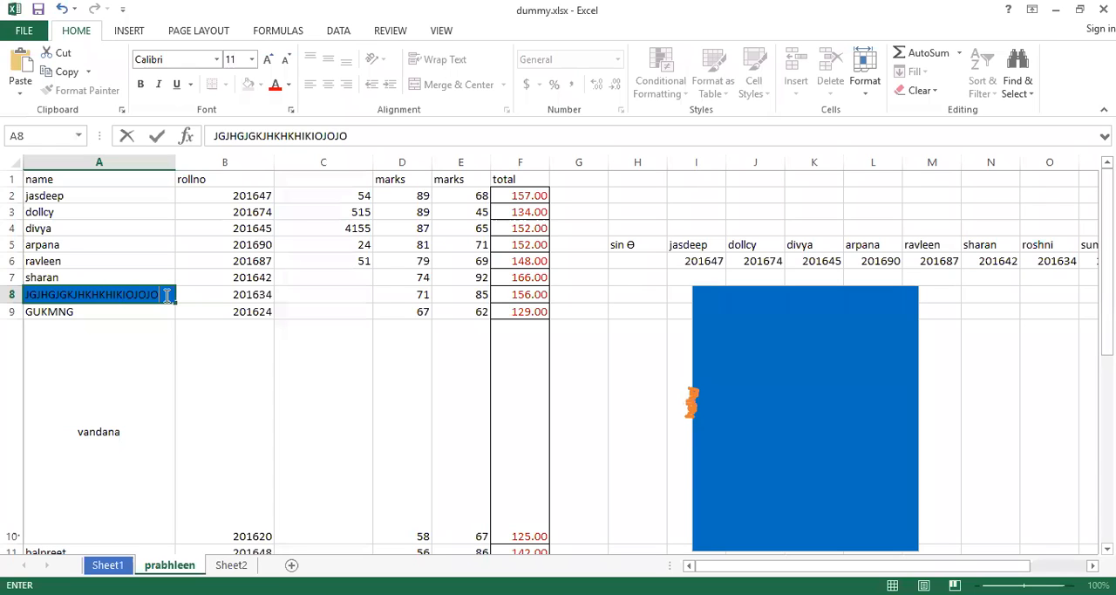
key(Return)
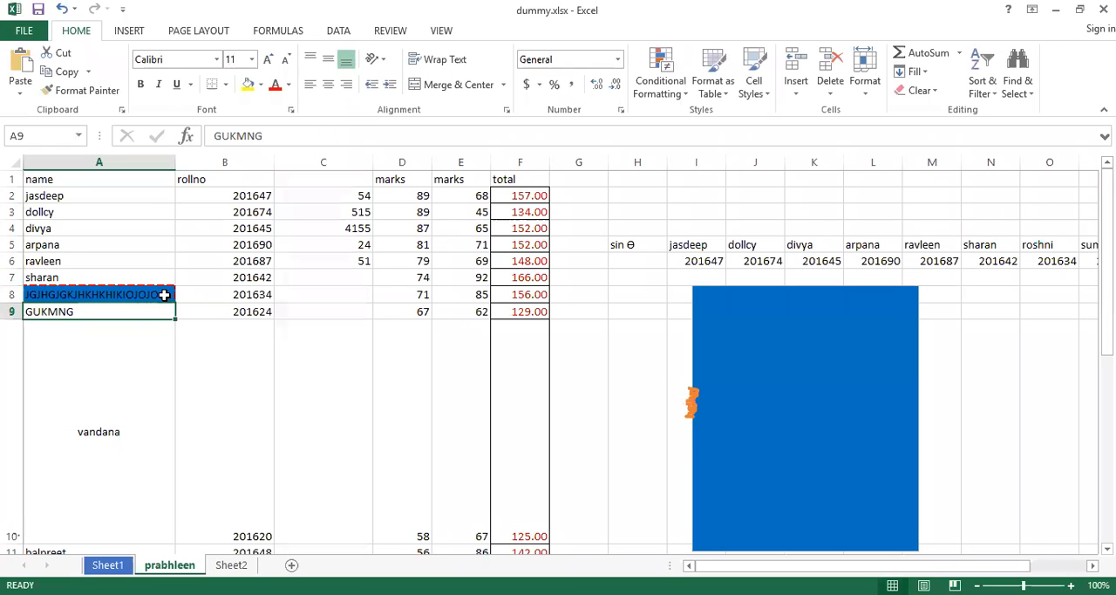
key(ctrl+z)
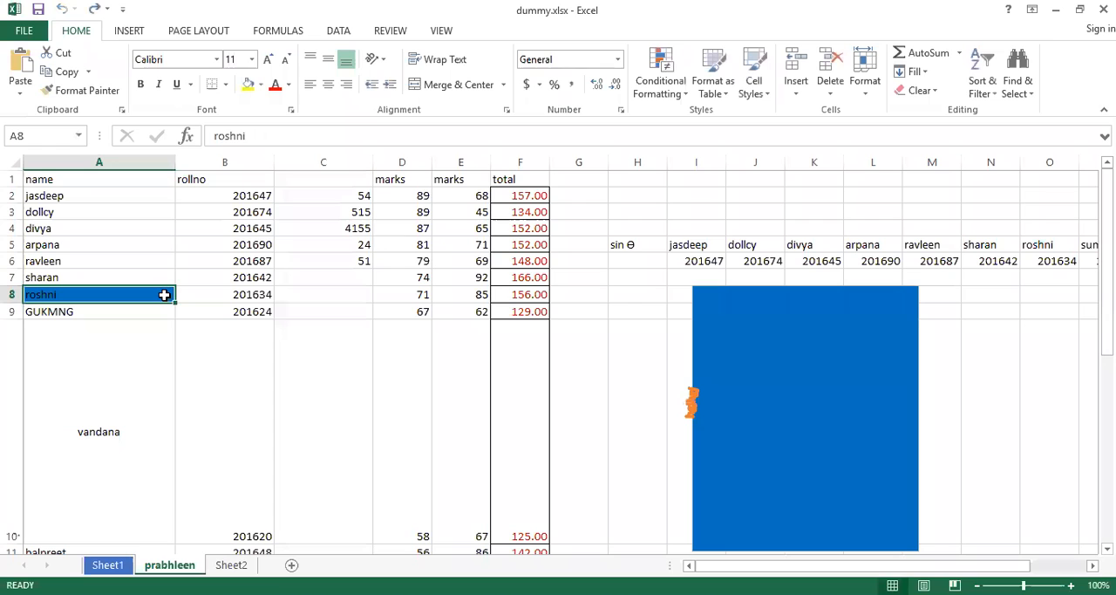
Add a new blank worksheet after Sheet2.
click(136, 35)
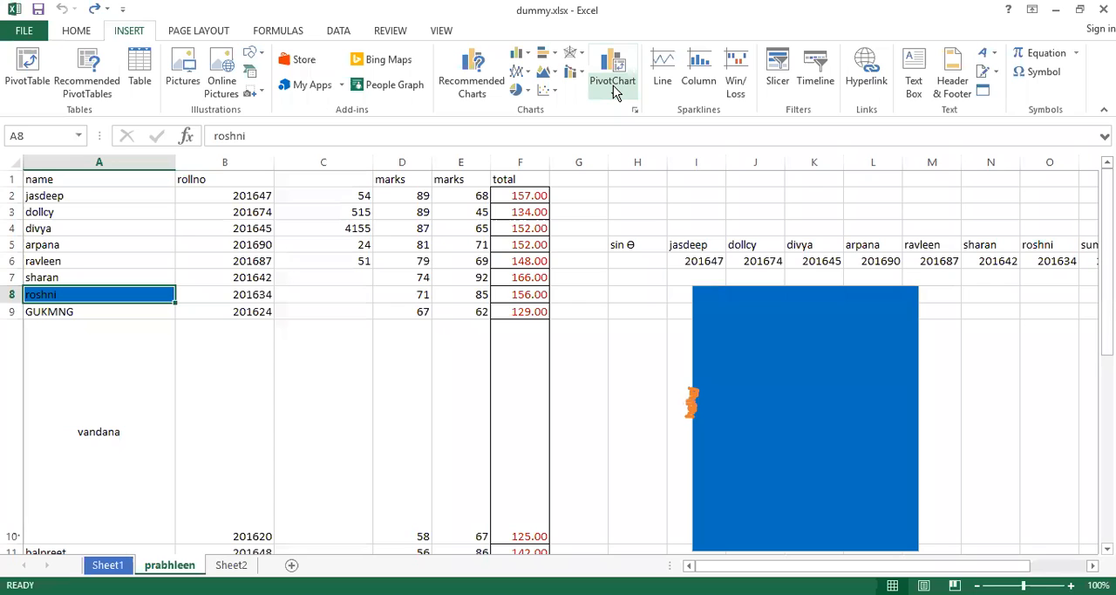
click(231, 567)
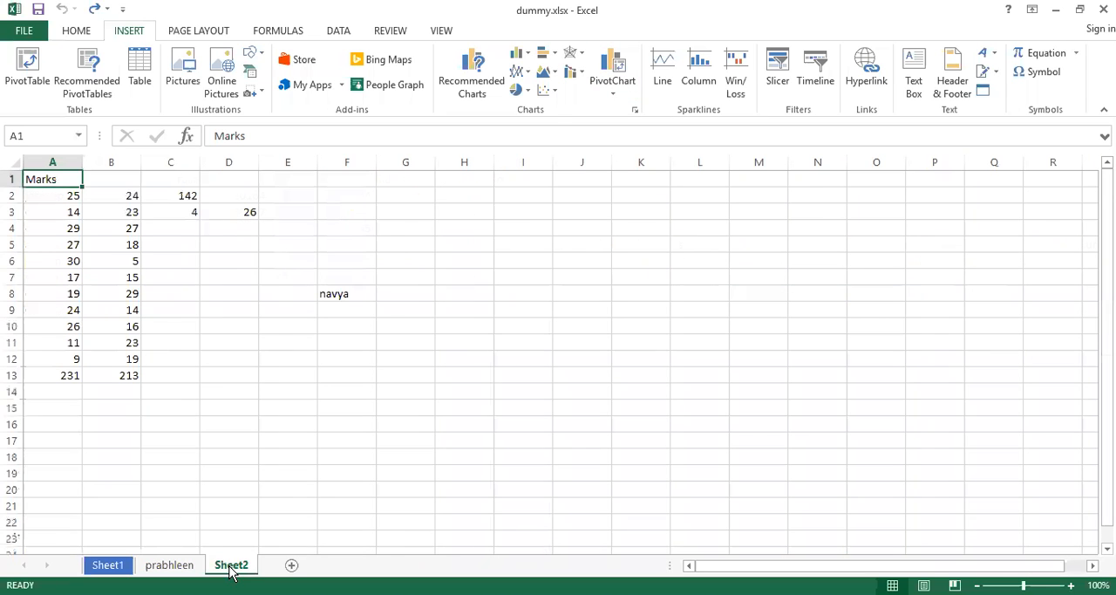
click(292, 566)
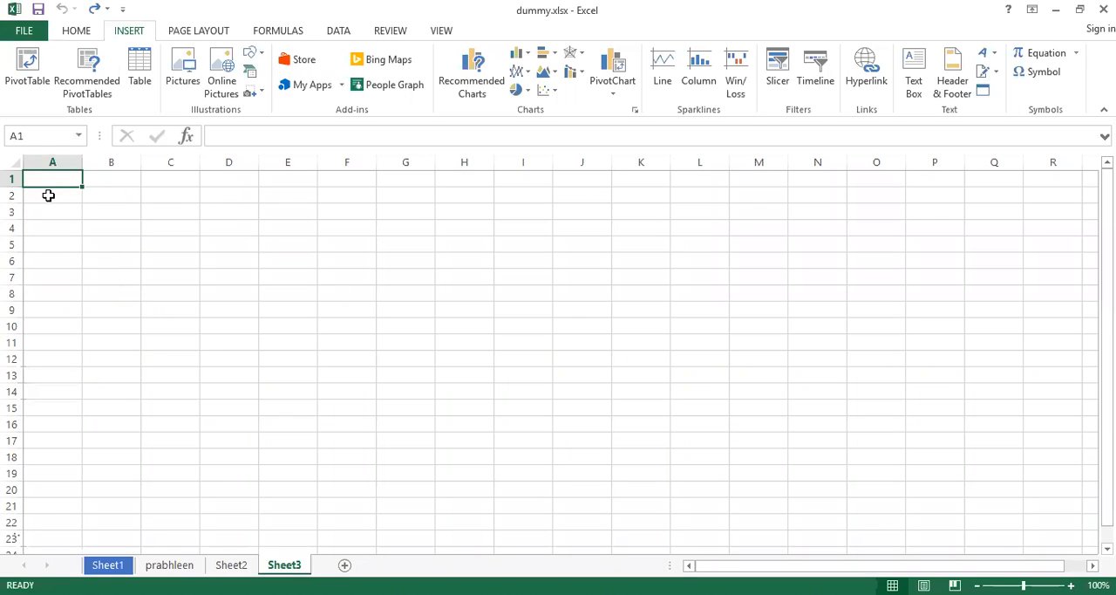
Enter the column headings X in cell B1 and Y in cell C1.
key(Right)
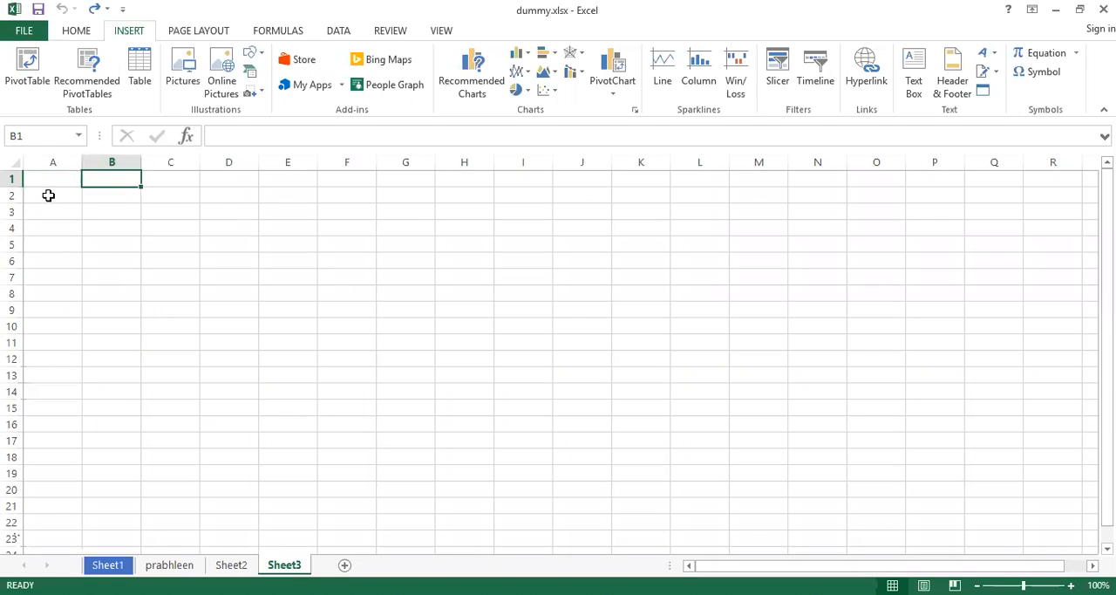
text(X)
key(Tab)
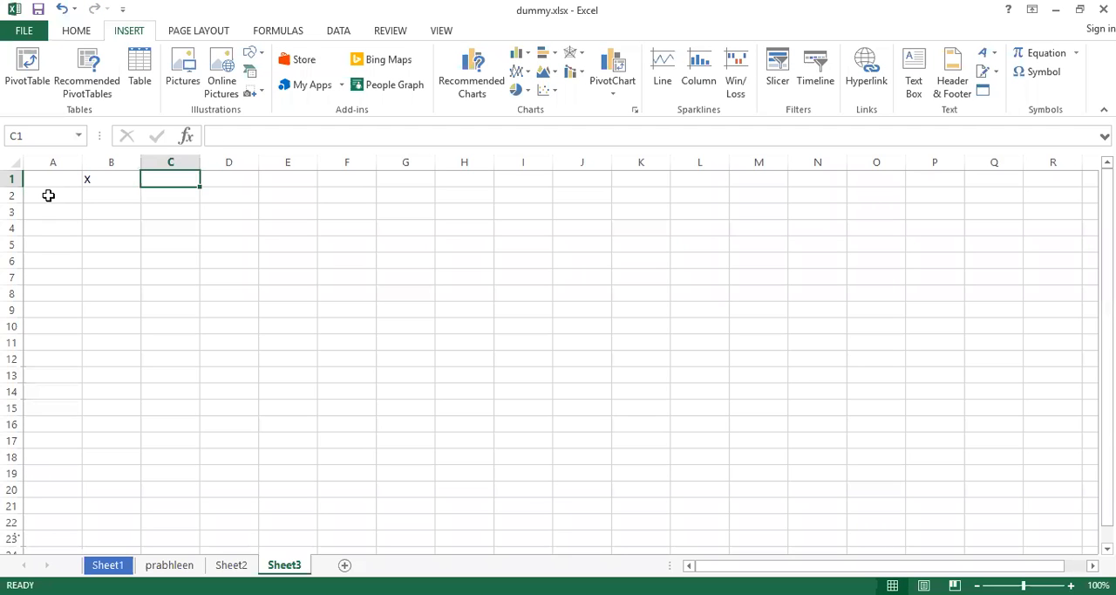
text(Y)
key(Down)
Enter DUMMY1 in cell A2 and fill the series down to DUMMY3 in cell A4.
key(Left)
key(Left)
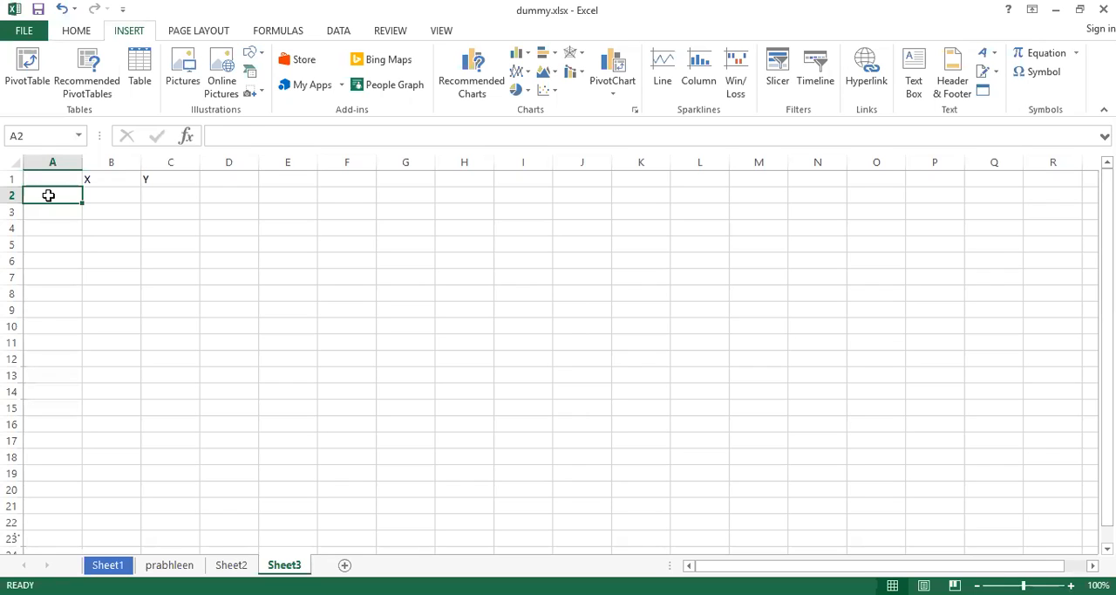
text(DUMMY1)
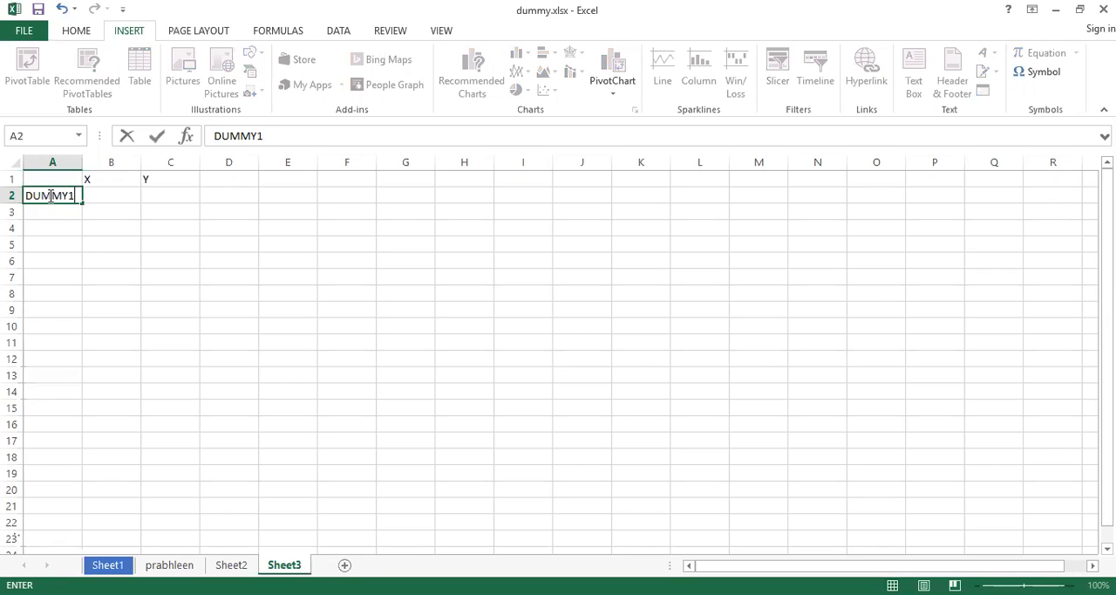
key(Return)
click(62, 195)
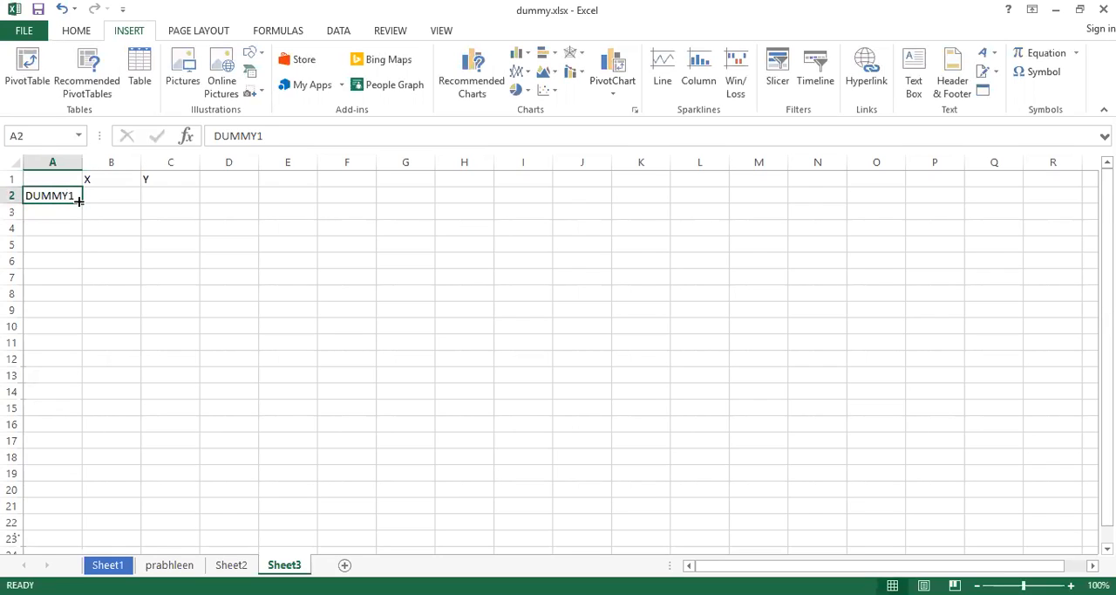
drag(78, 200, 75, 227)
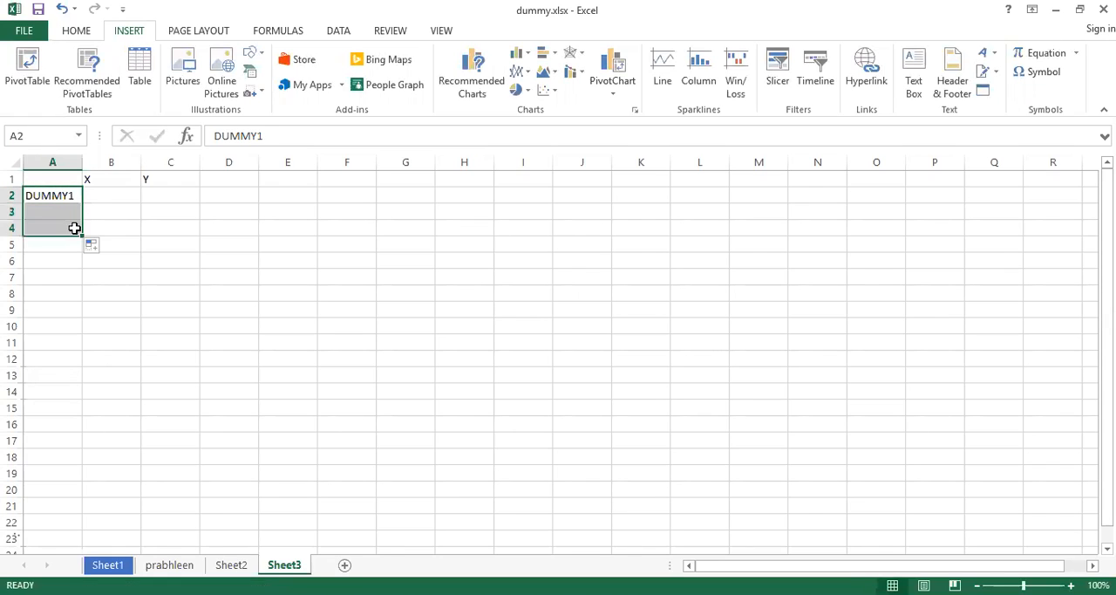
Enter the X values 12, 14 and 26 in cells B2 to B4.
click(103, 195)
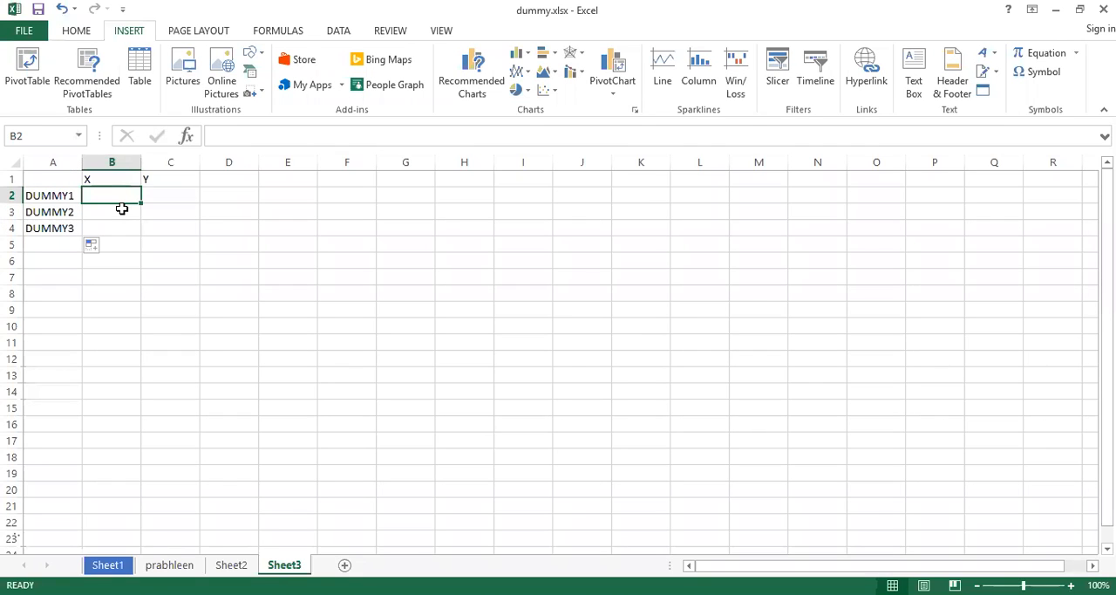
text(12)
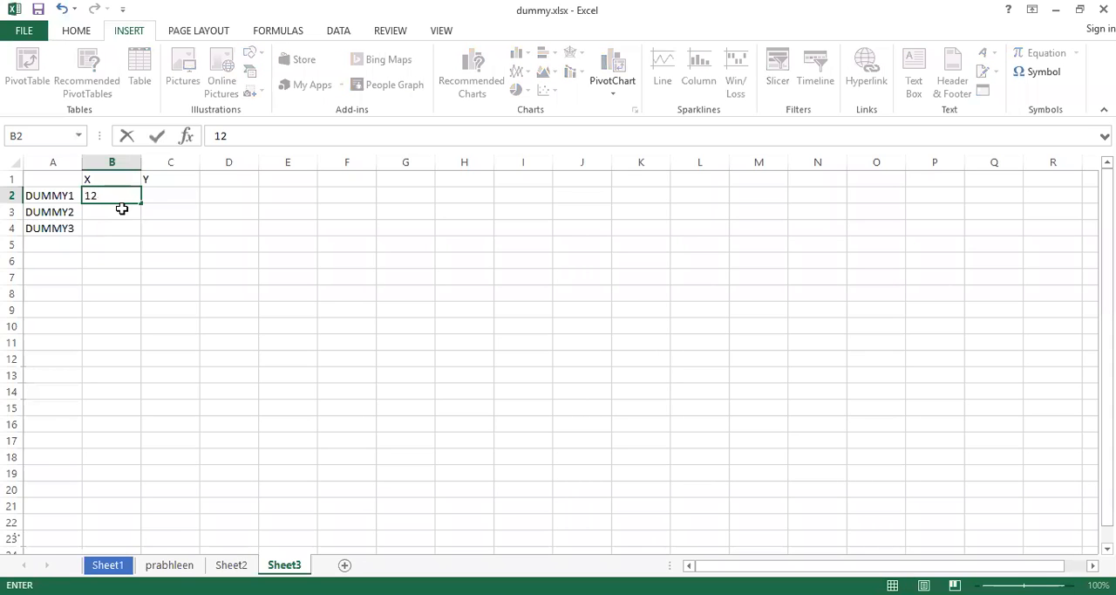
key(Return)
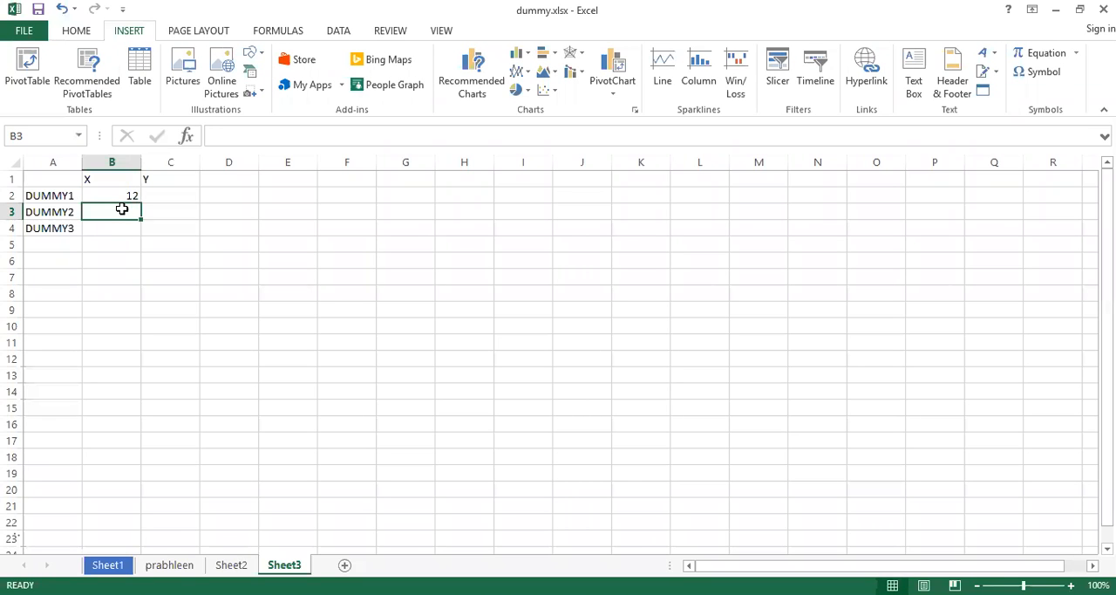
text(14)
key(Return)
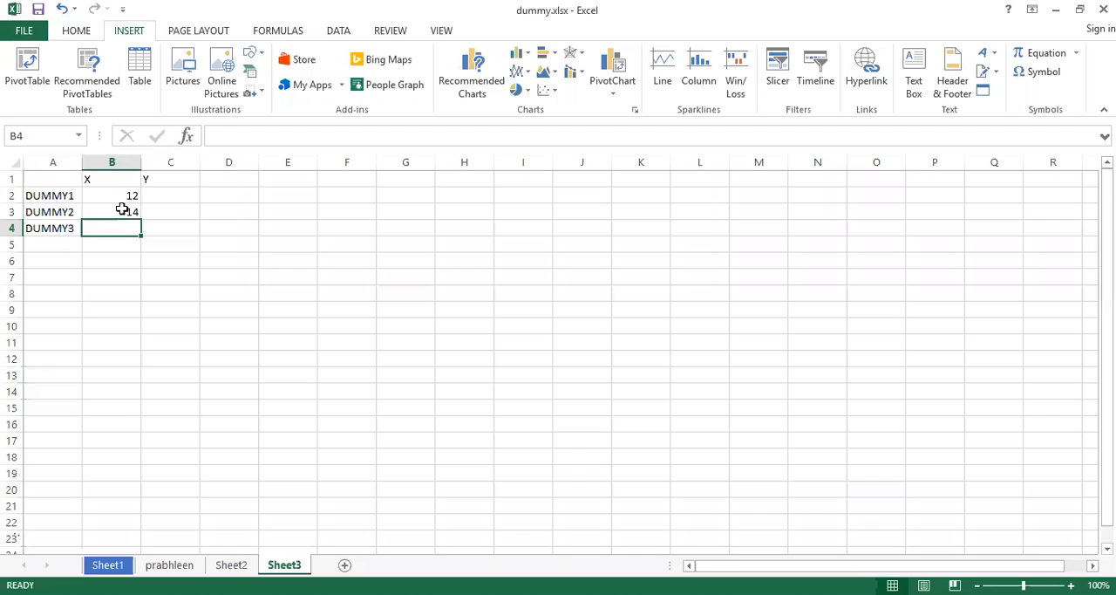
text(26)
key(Return)
Enter the Y values 21, 20 and 28 in cells C2 to C4.
key(Right)
key(Up)
key(Up)
key(Up)
text(21)
key(Return)
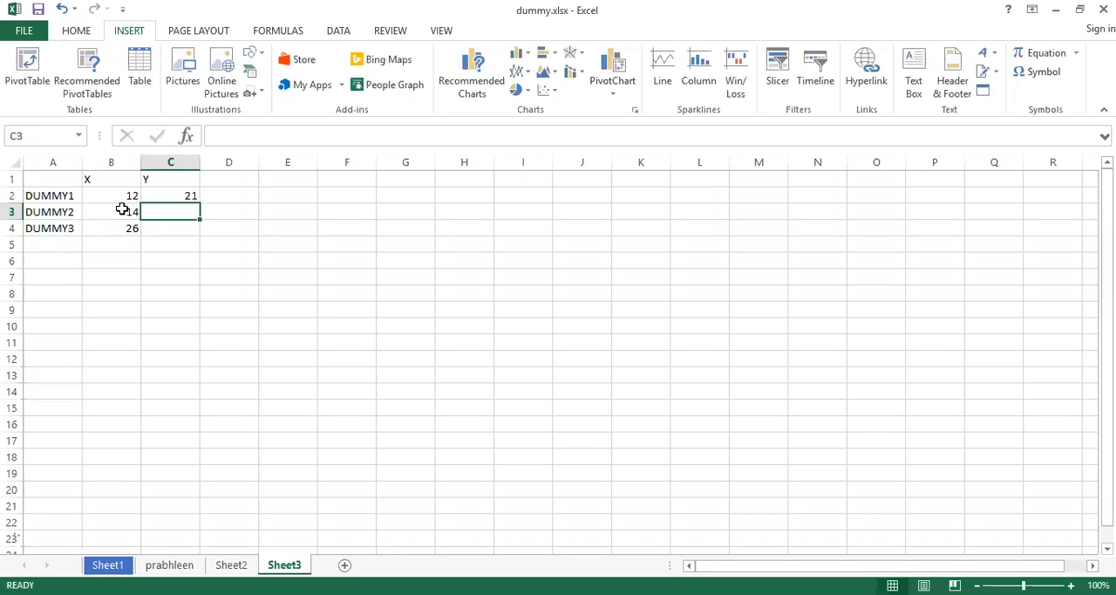
text(20)
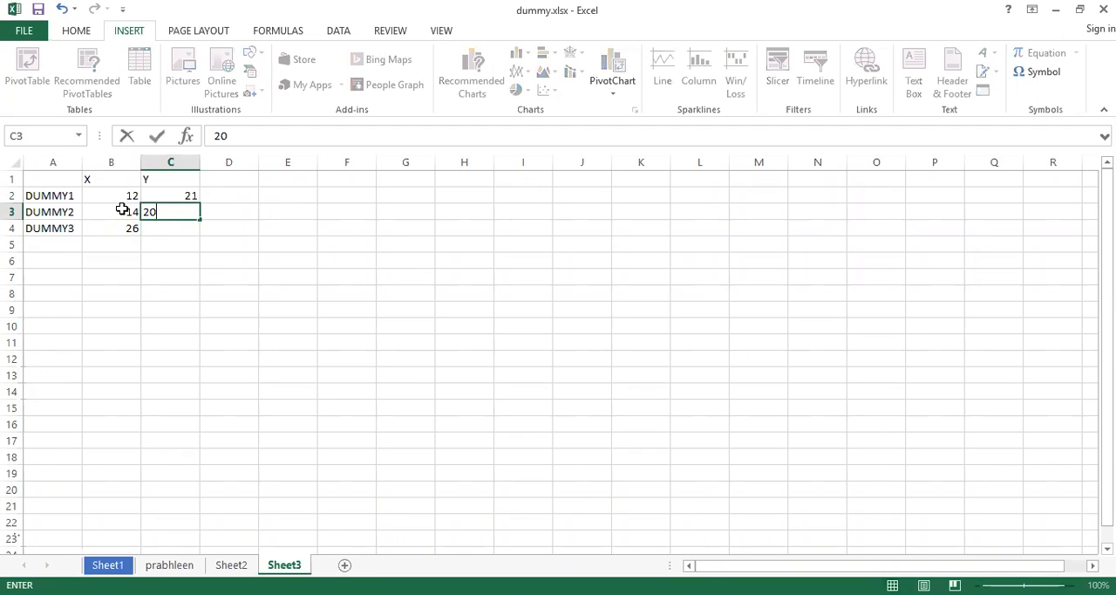
key(Return)
text(28)
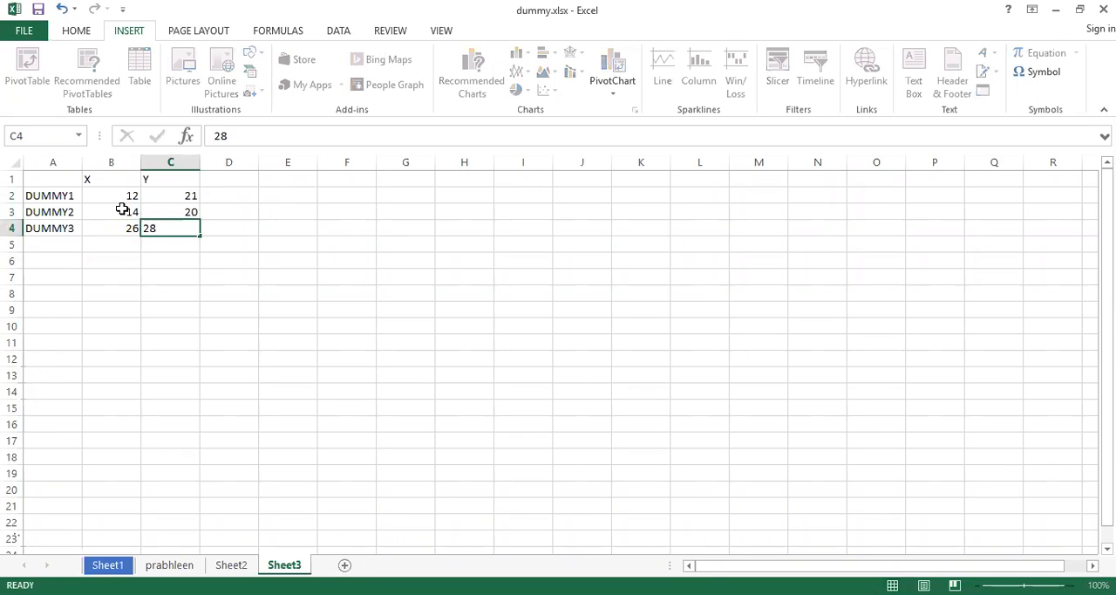
key(Return)
Add a column headed Z in D1 with the values 6, 13 and 7 in cells D2 to D4.
click(222, 177)
text(Z)
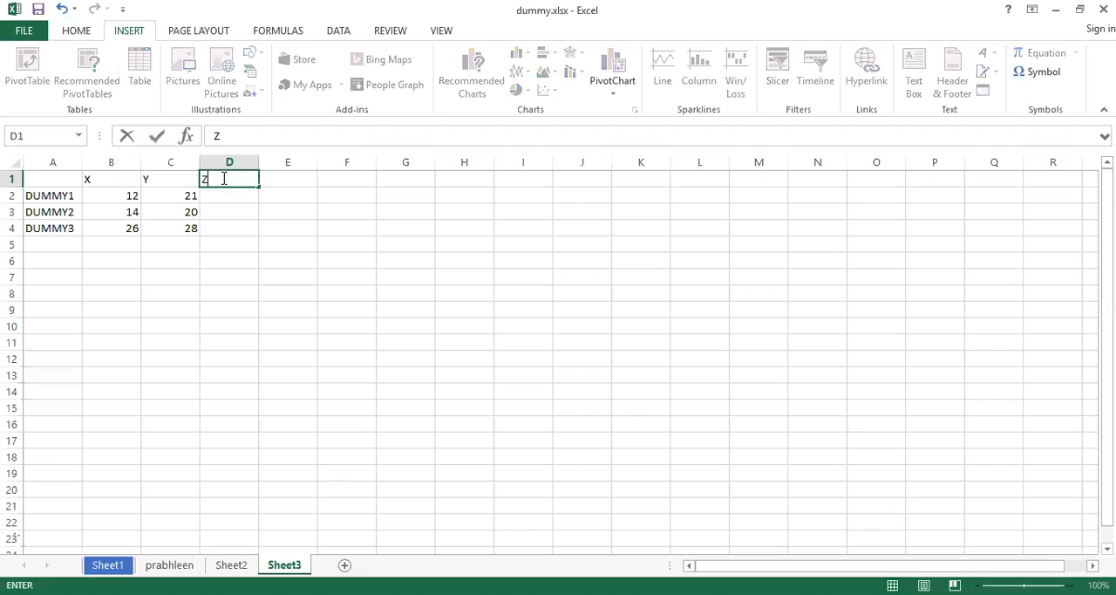
key(Return)
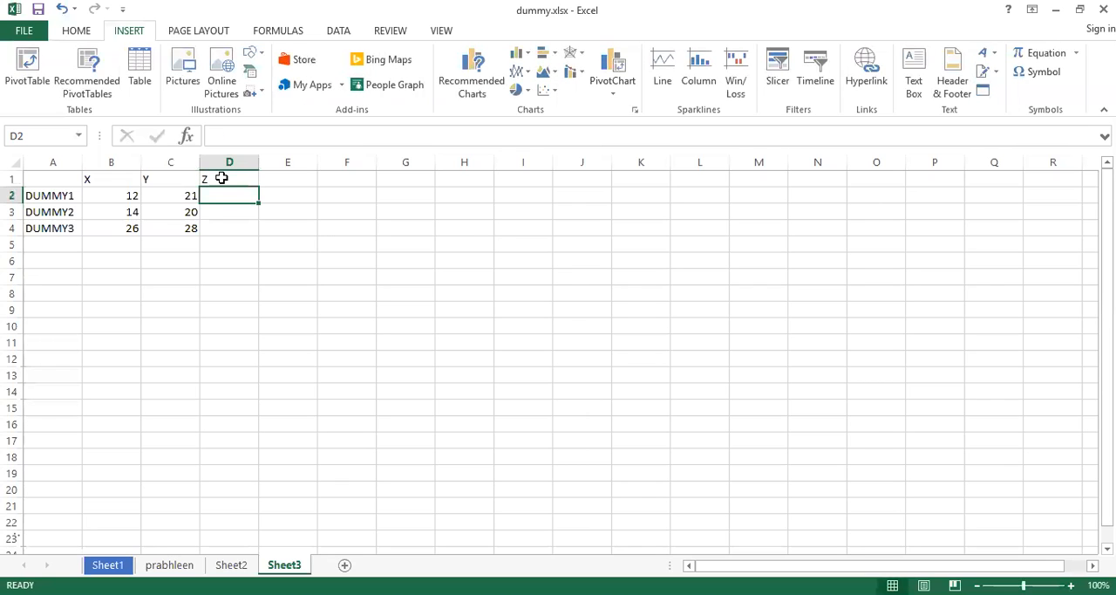
text(6)
key(Return)
text(13)
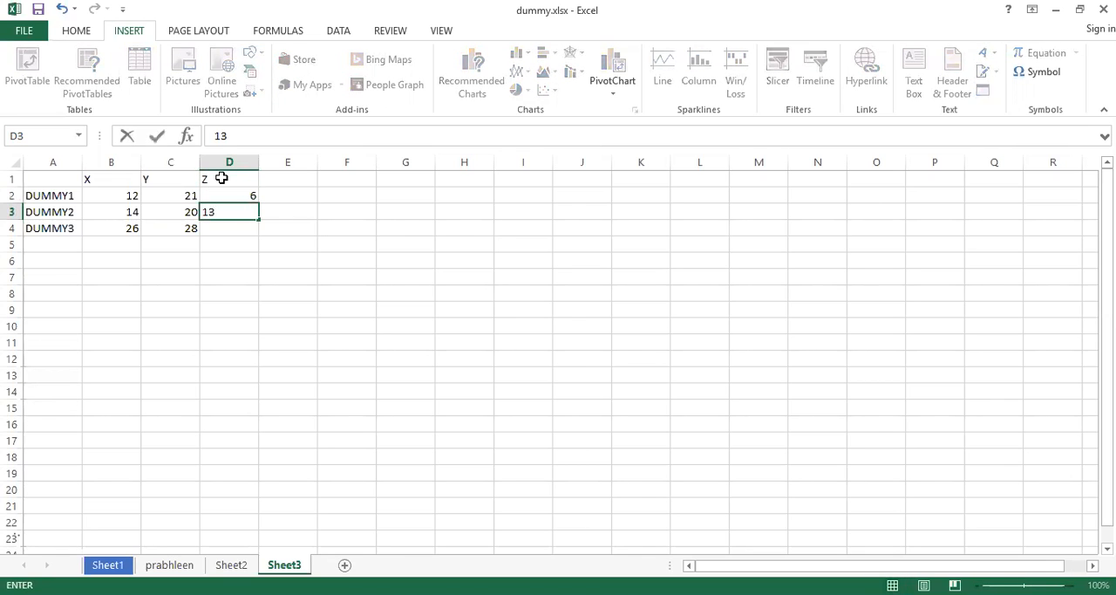
key(Return)
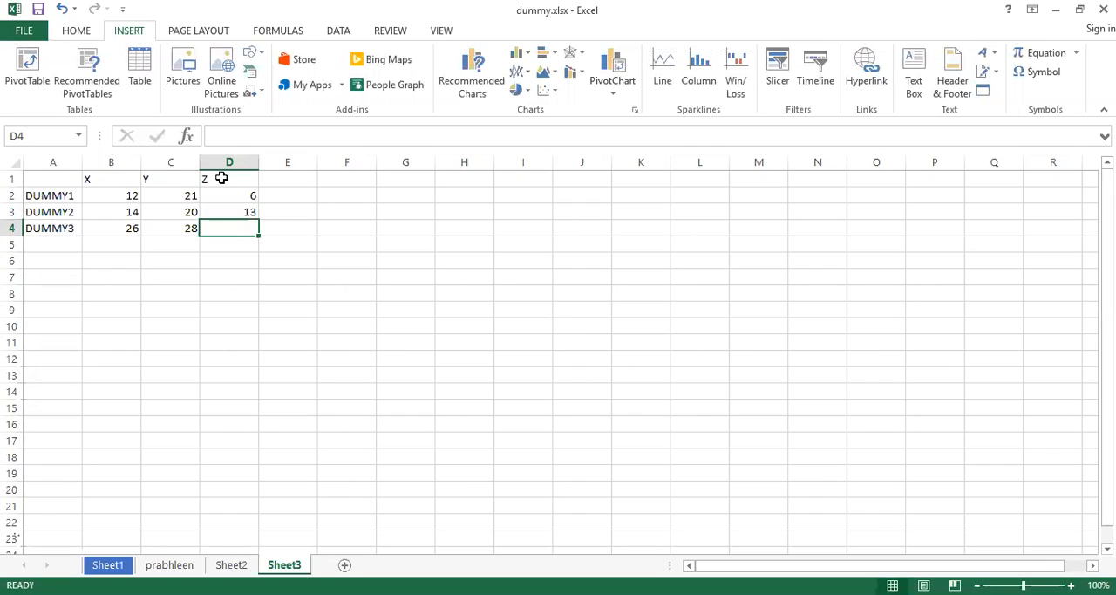
text(7)
key(Return)
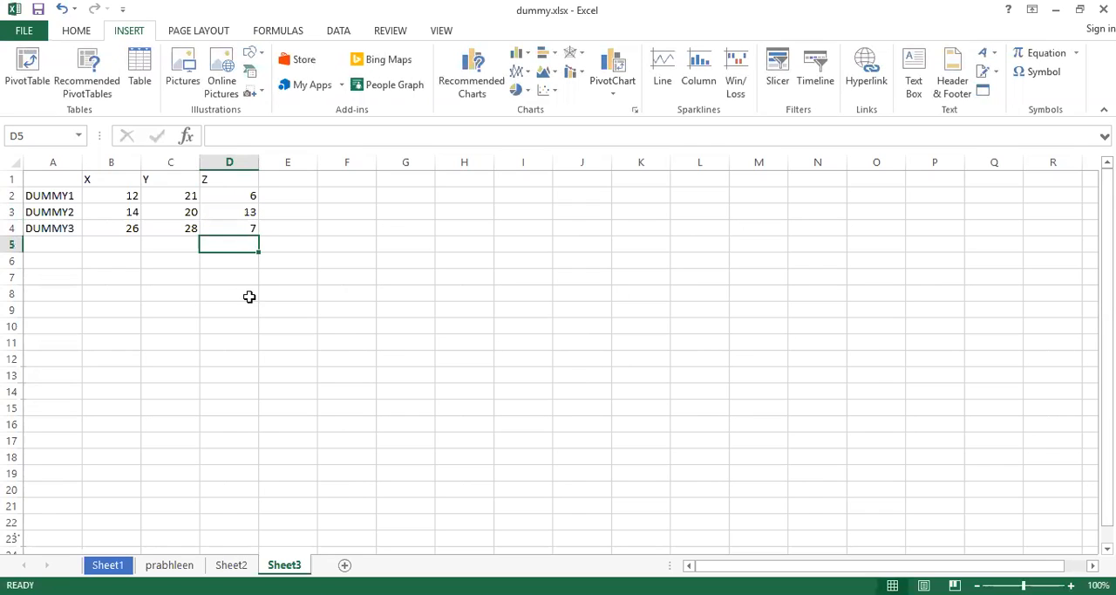
Insert a 2-D clustered column chart with the empty cell D7 selected, and delete the chart.
click(209, 274)
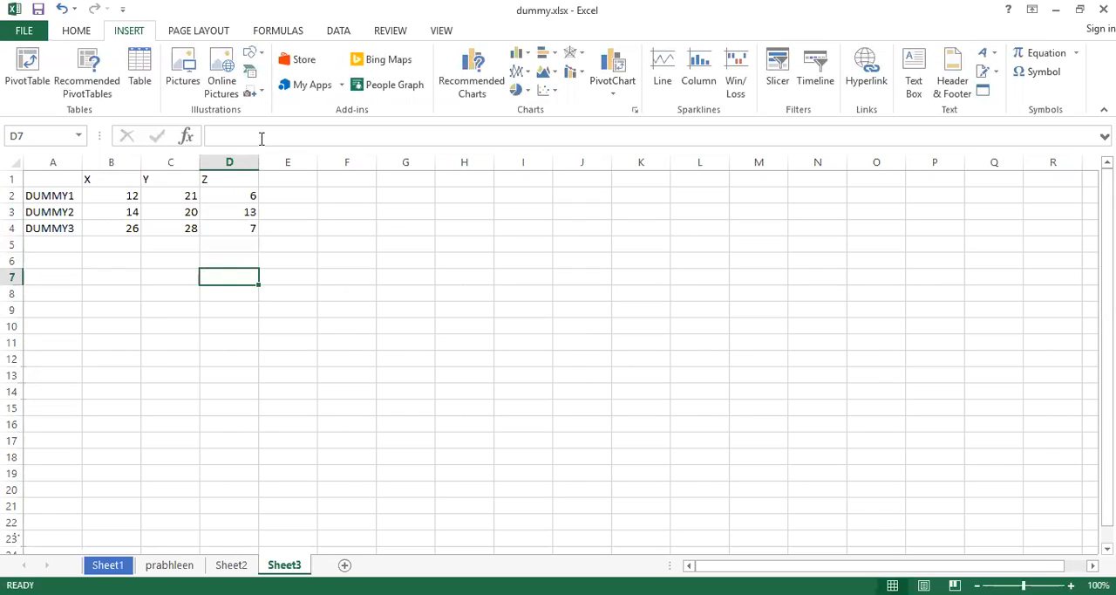
click(533, 57)
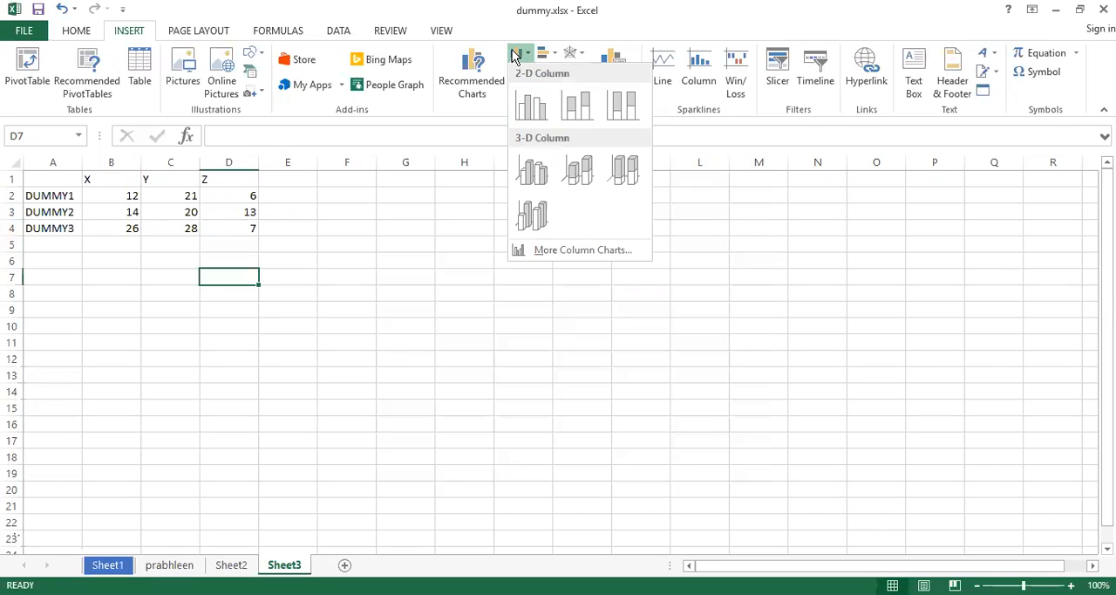
click(533, 111)
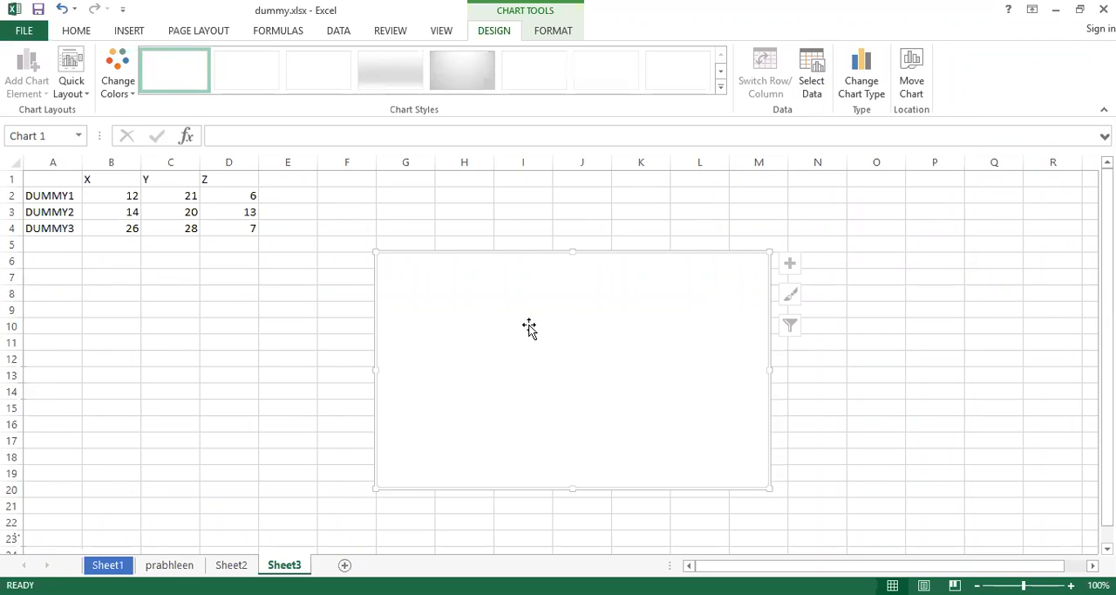
key(Delete)
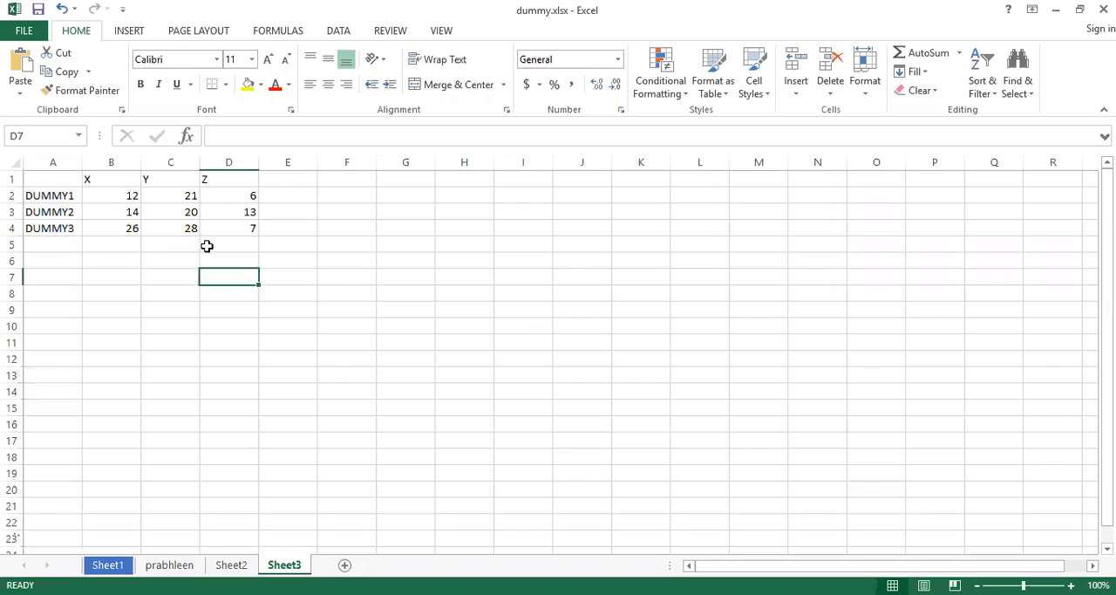
Insert a 2-D clustered column chart with cell A1 selected, and delete the chart.
click(40, 182)
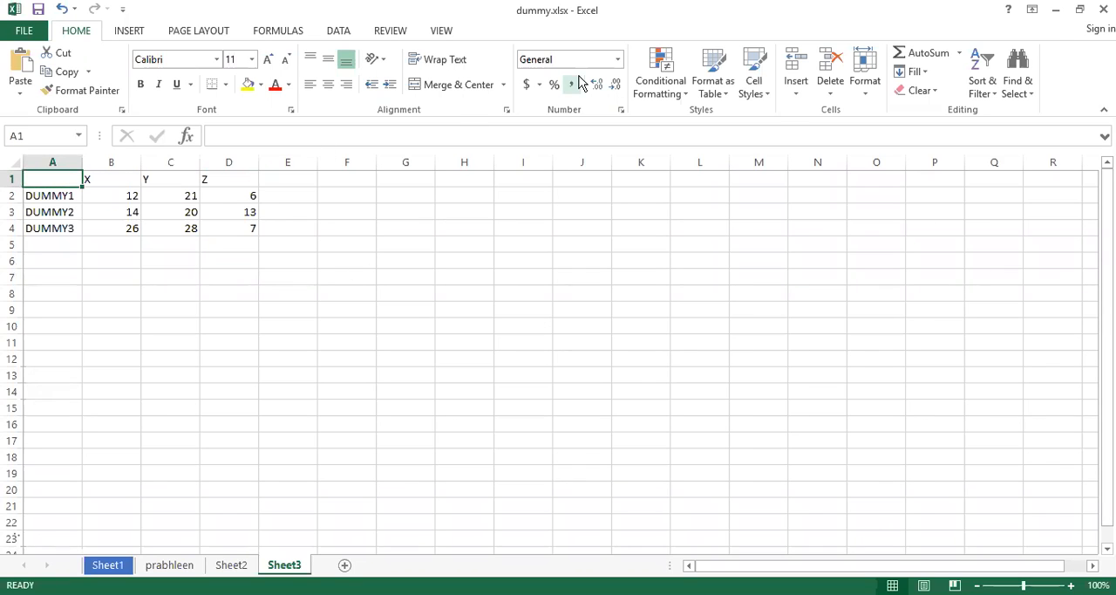
click(133, 31)
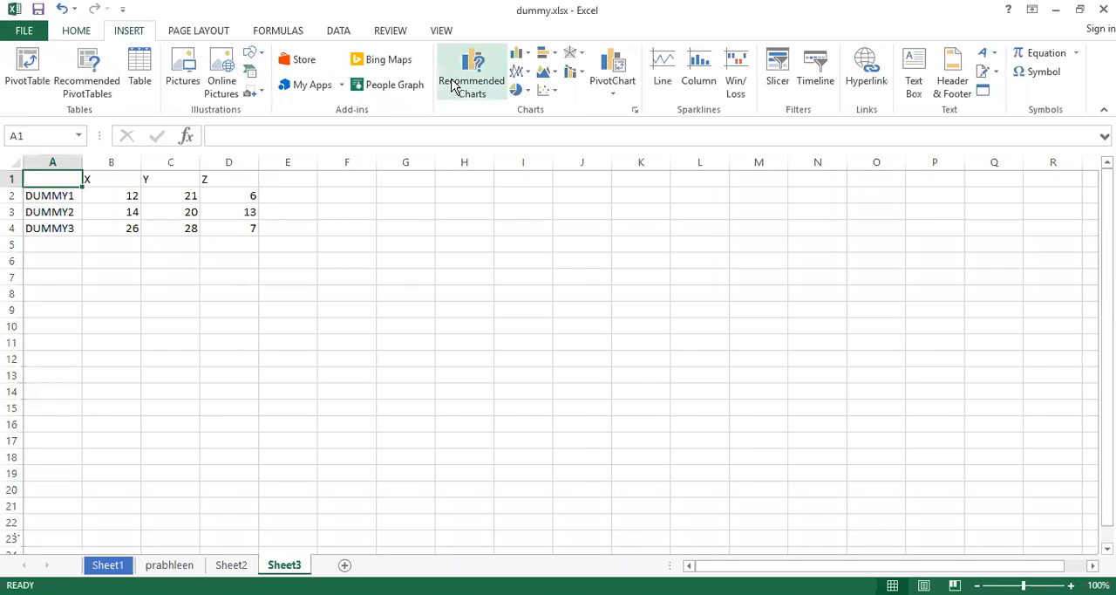
click(528, 59)
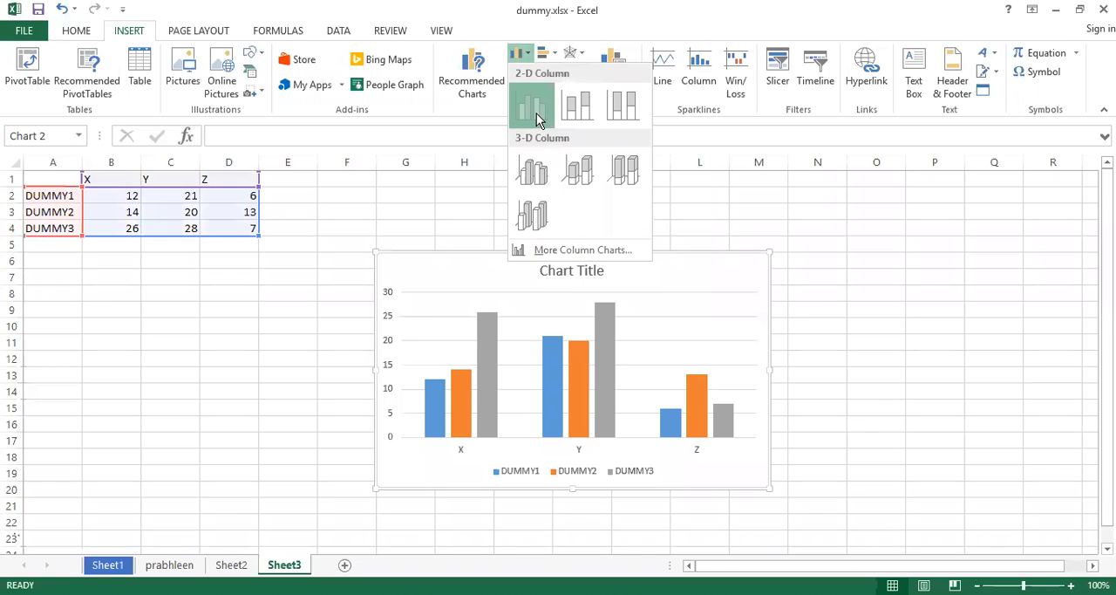
click(537, 120)
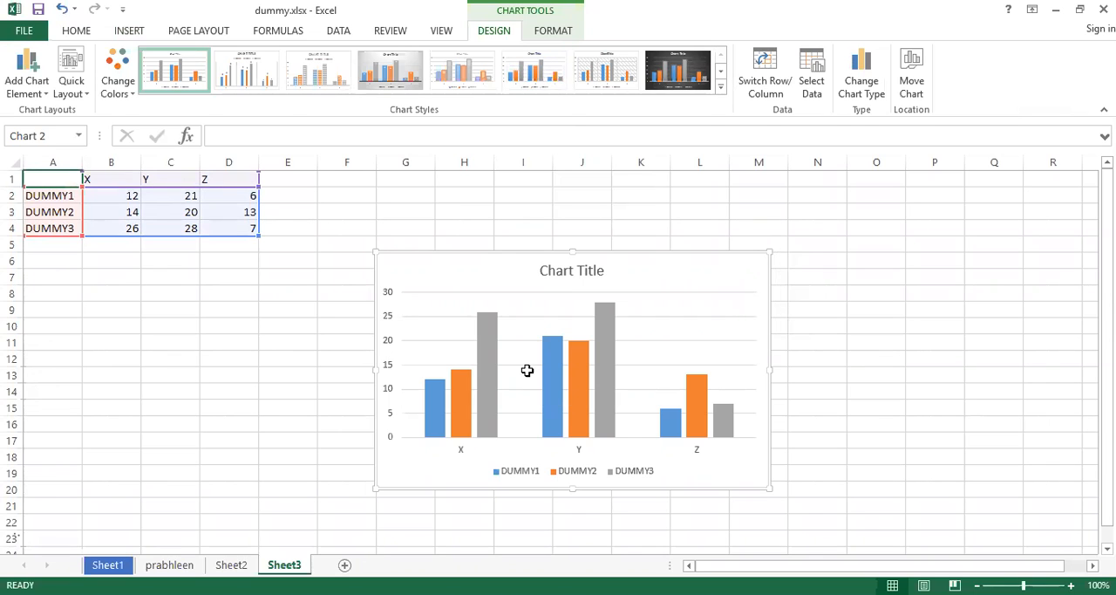
key(Delete)
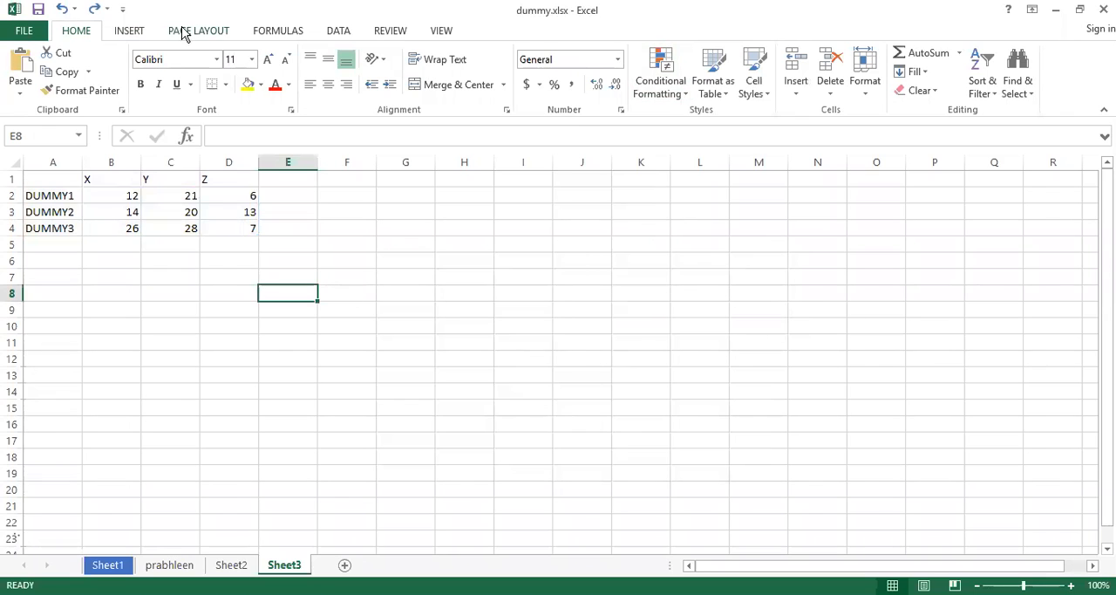
Insert a 2-D clustered column chart with the empty cell E8 selected, and delete the chart.
click(139, 31)
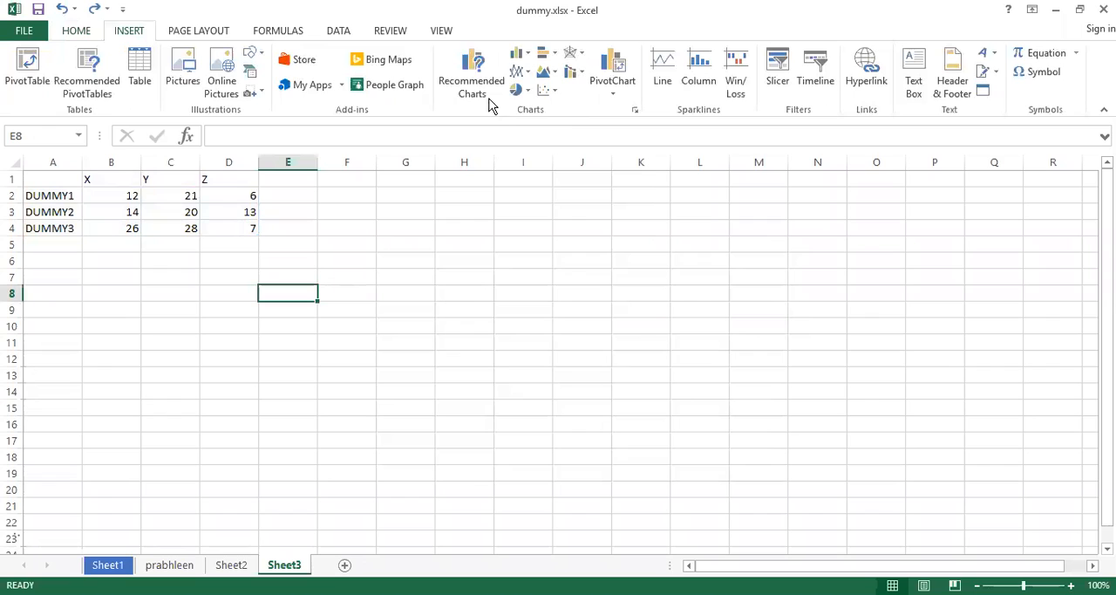
click(521, 57)
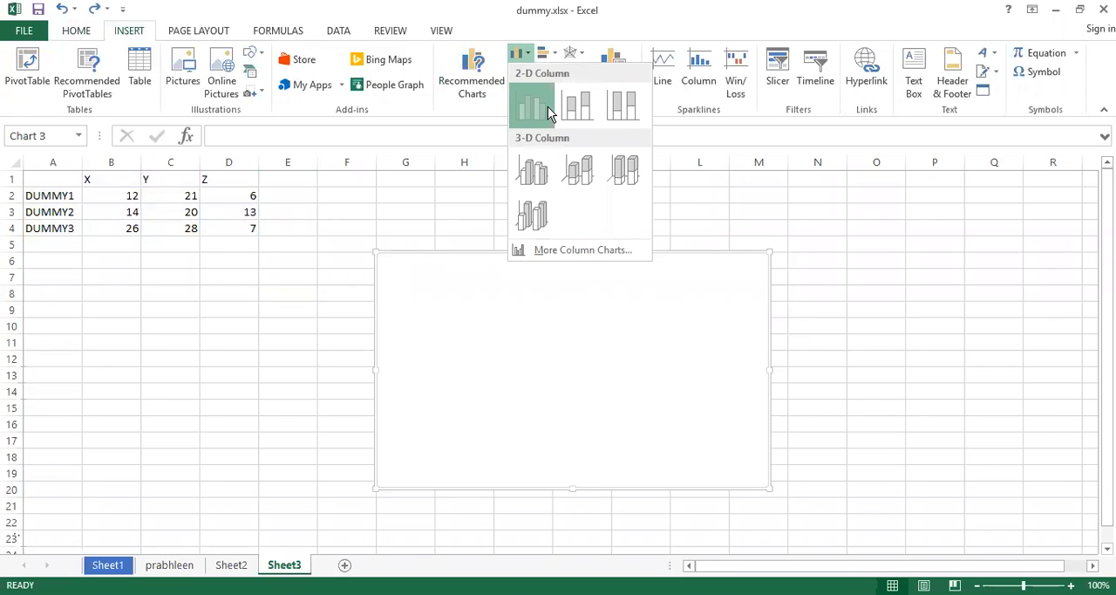
click(548, 106)
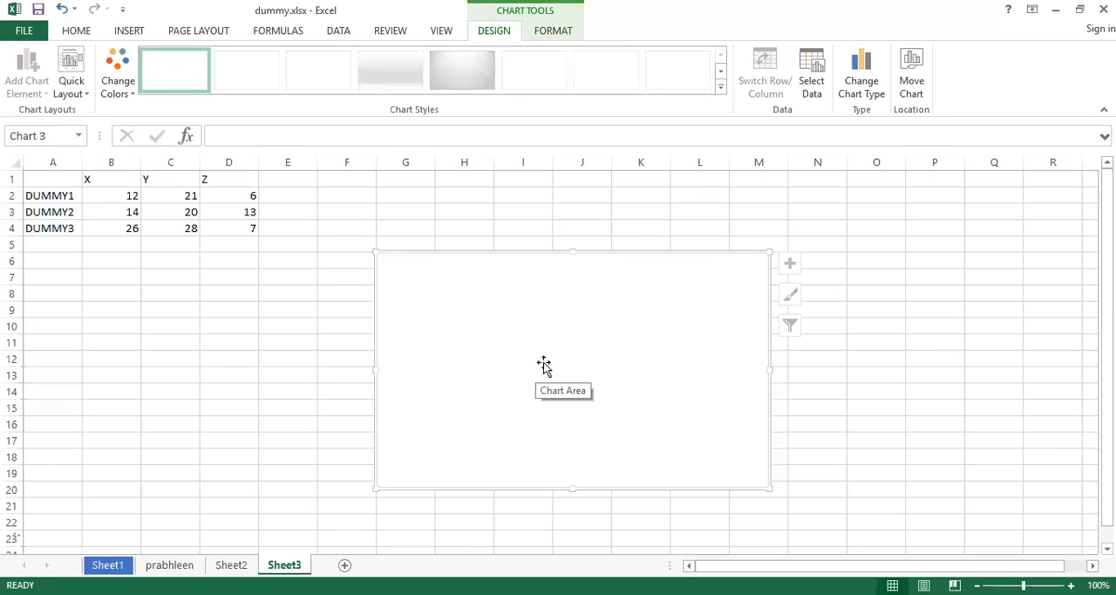
key(Delete)
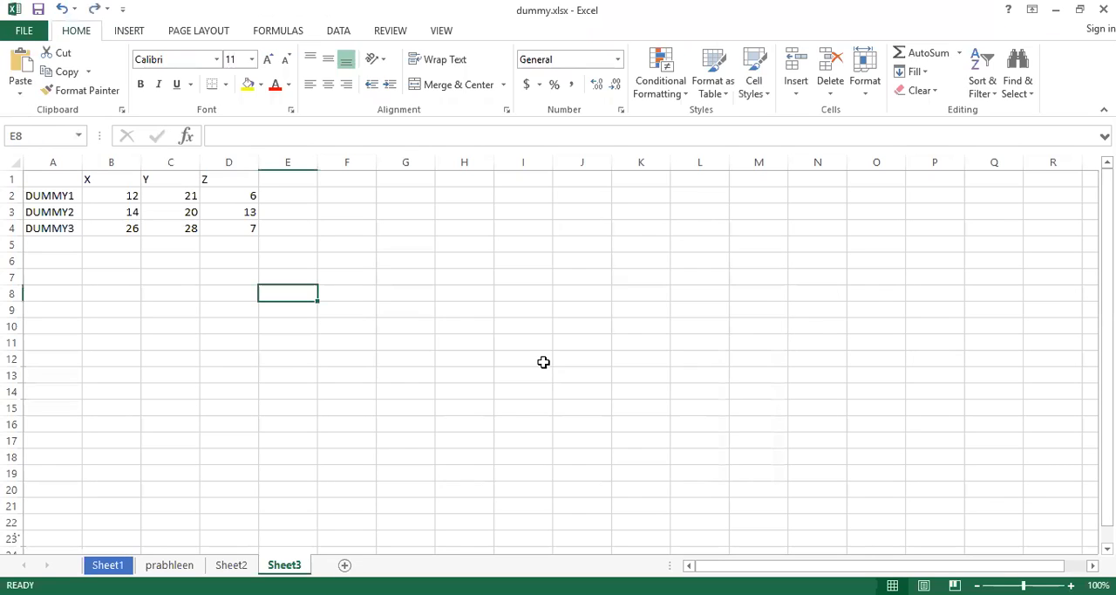
Insert a 2-D clustered column chart of the X/Y/Z table with data cell B3 selected.
click(92, 207)
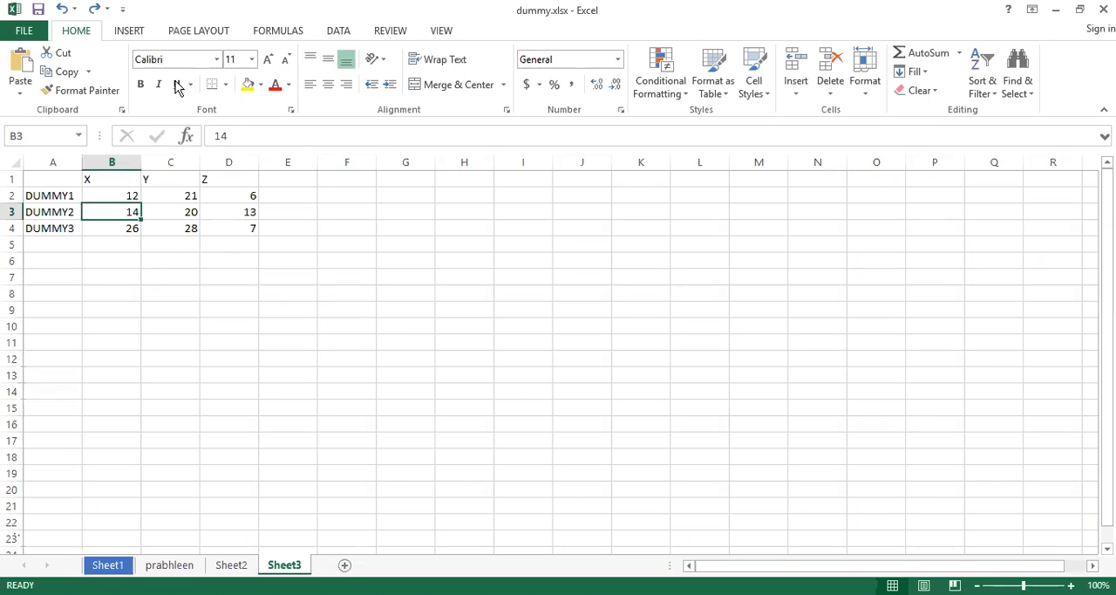
click(140, 33)
click(520, 52)
click(535, 112)
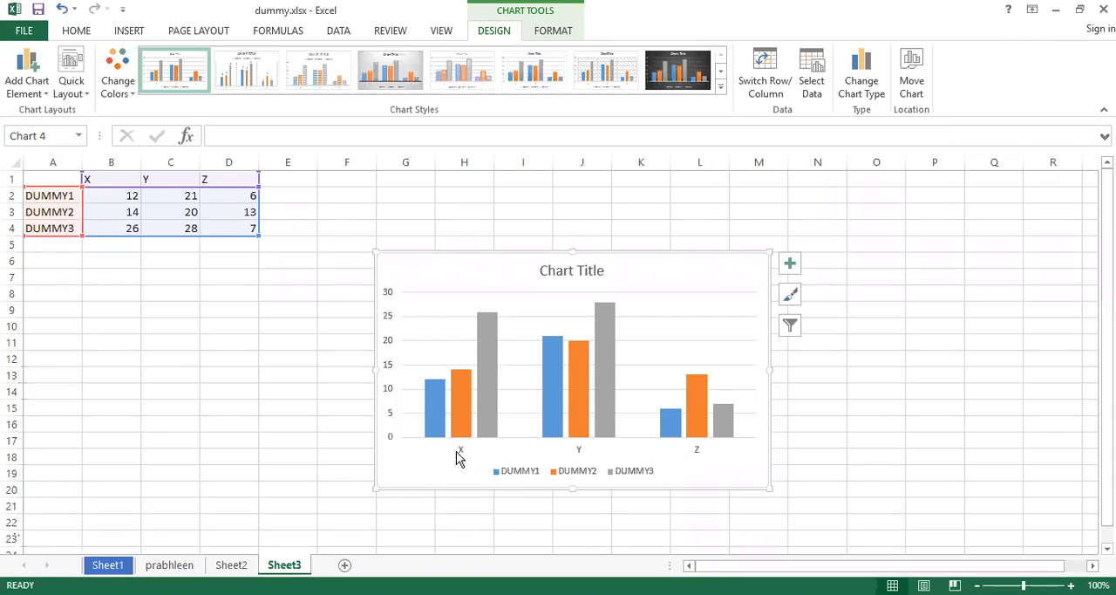
Switch the chart's rows and columns so DUMMY1 to DUMMY3 form the categories and X, Y and Z the series.
mouse_move(460, 389)
mouse_move(596, 398)
click(764, 79)
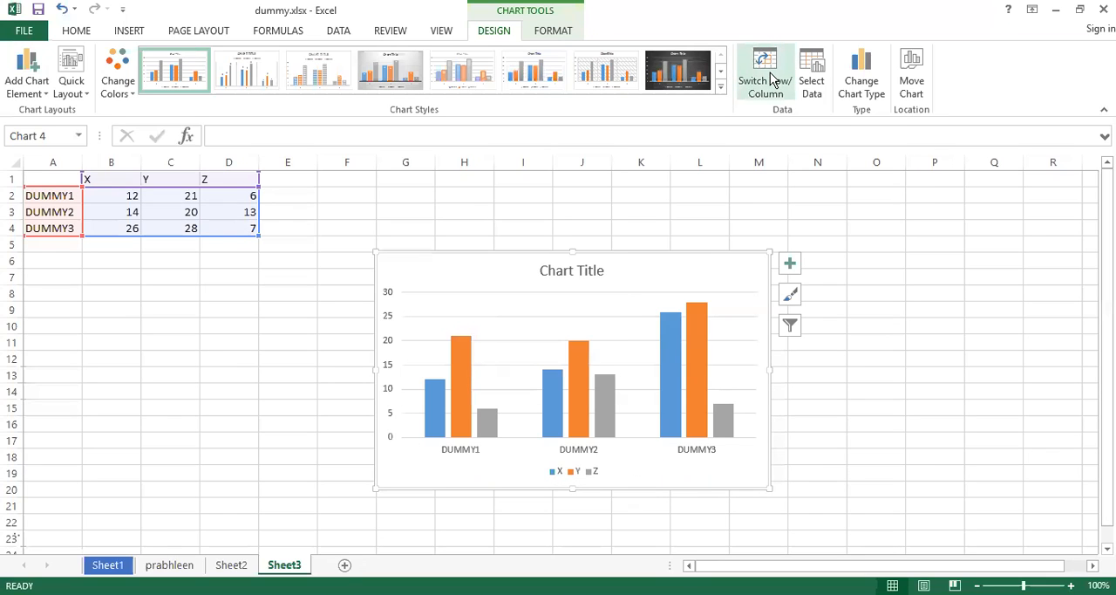
click(771, 78)
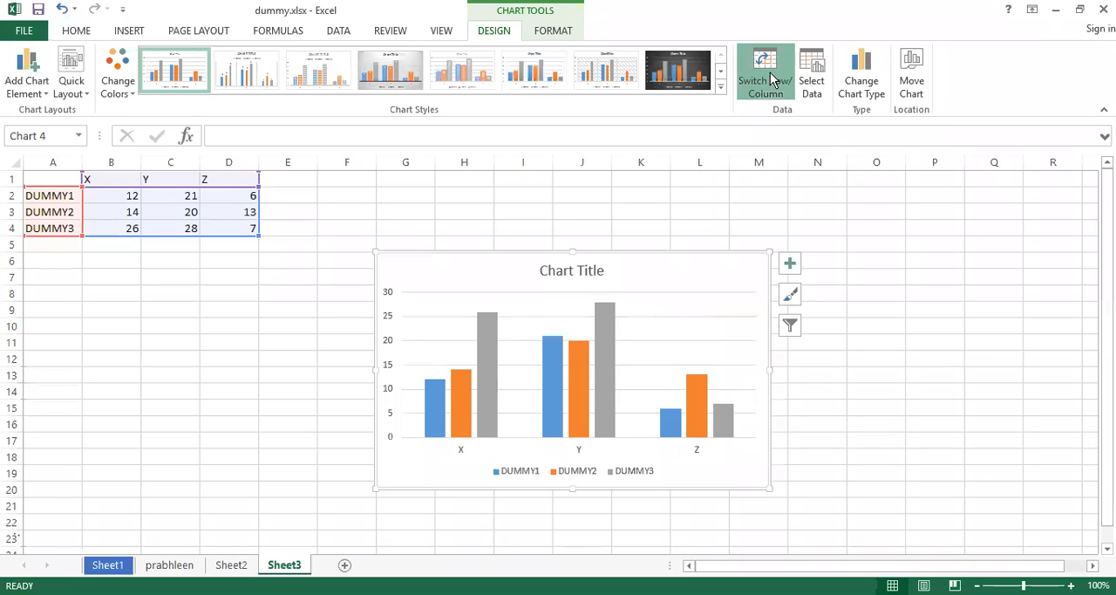
click(771, 79)
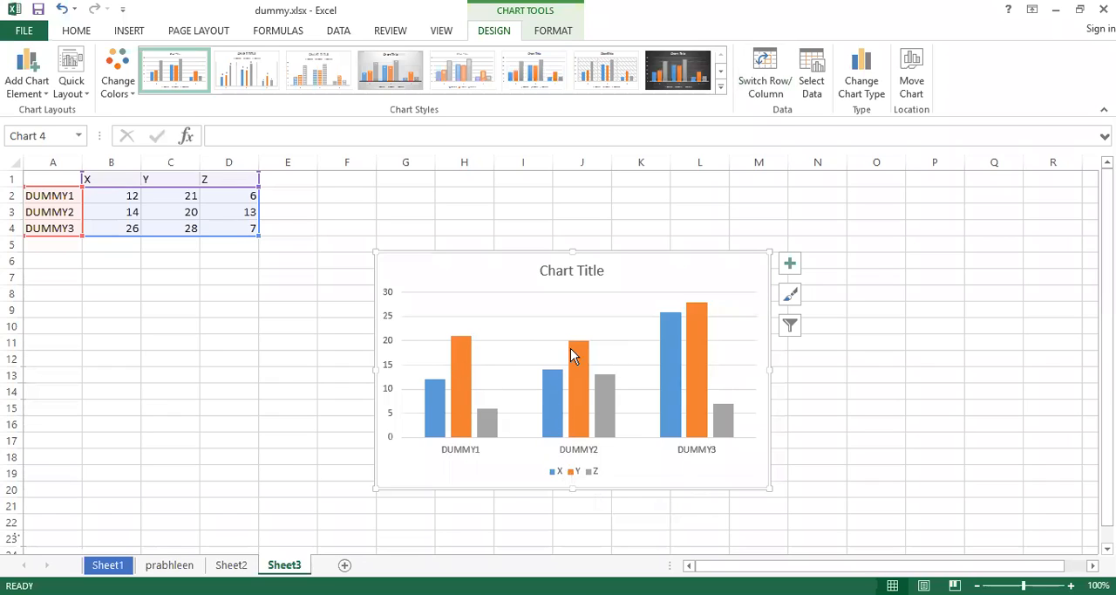
Examine the chart's legend by selecting it and its Y entry.
mouse_move(707, 424)
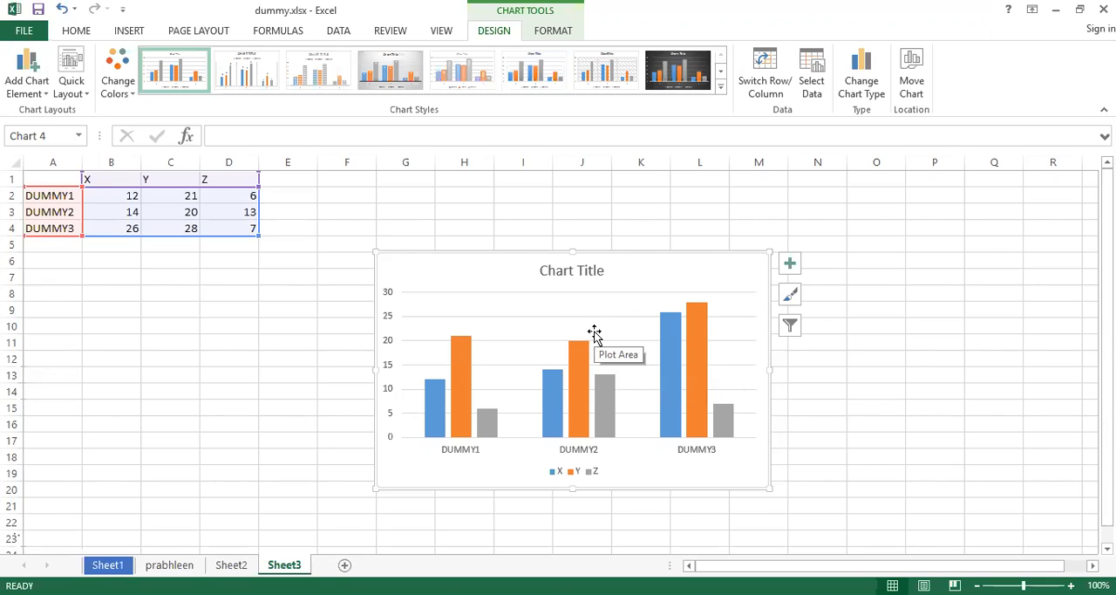
click(559, 475)
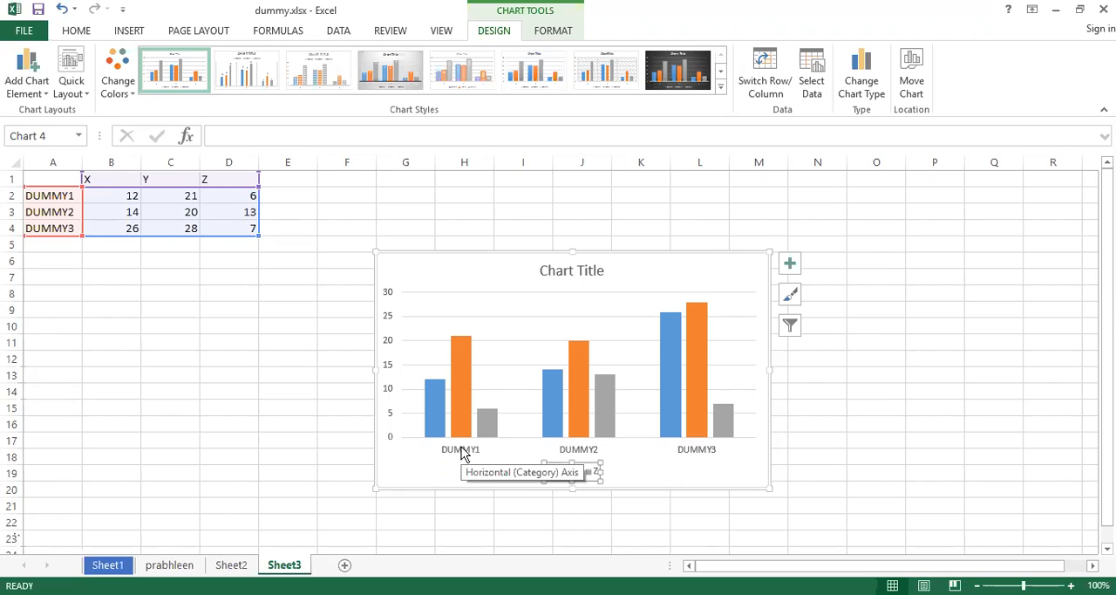
click(589, 471)
click(567, 469)
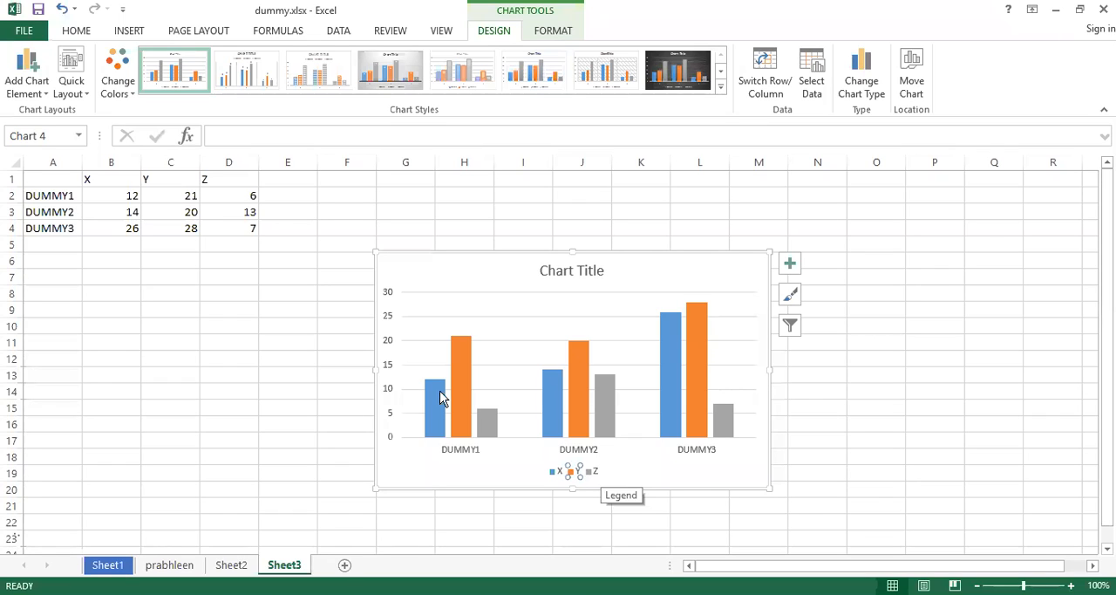
Replace the chart's placeholder title with COMPARISON.
click(578, 270)
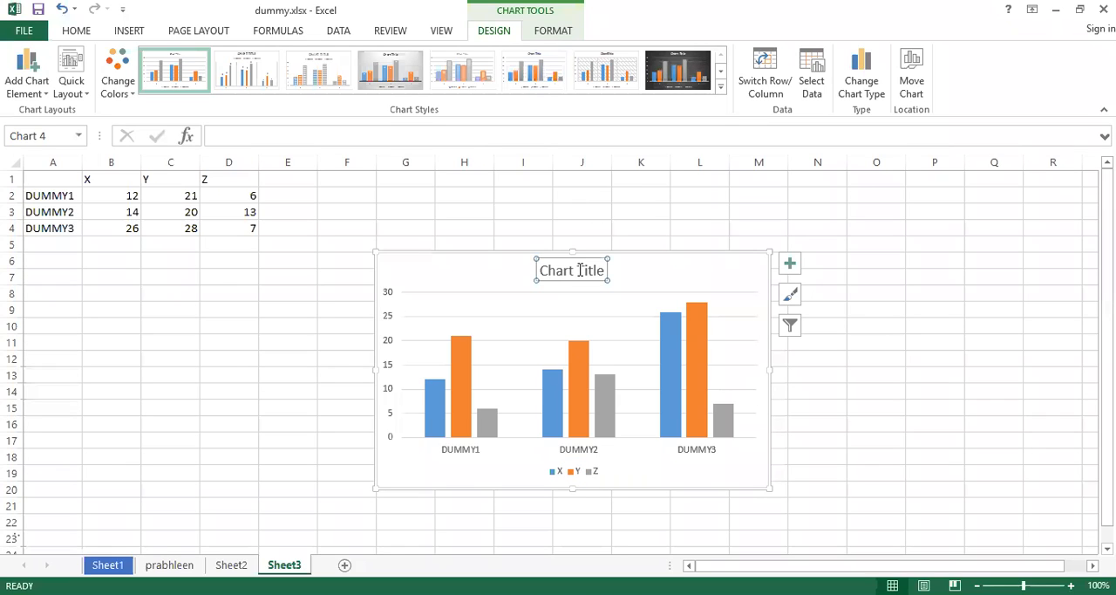
click(595, 270)
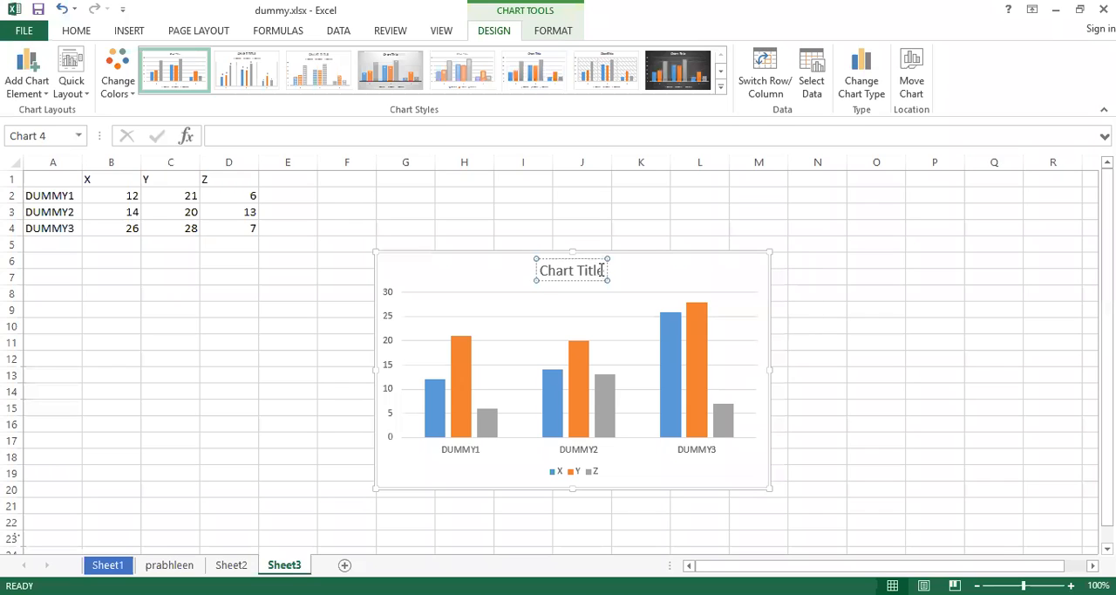
drag(602, 271, 485, 276)
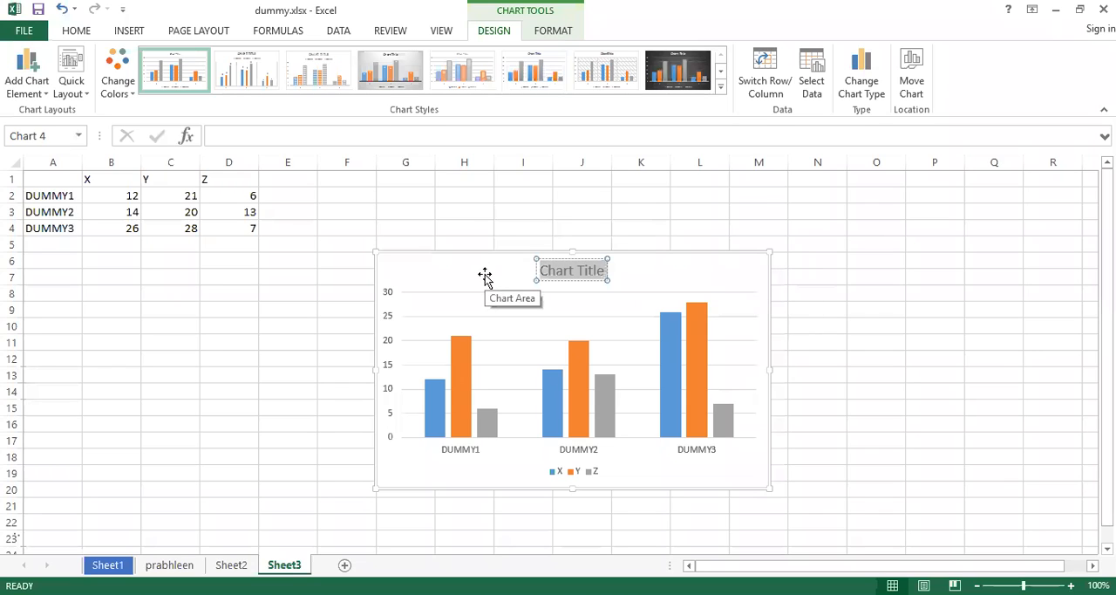
text(d)
key(BackSpace)
text(CO)
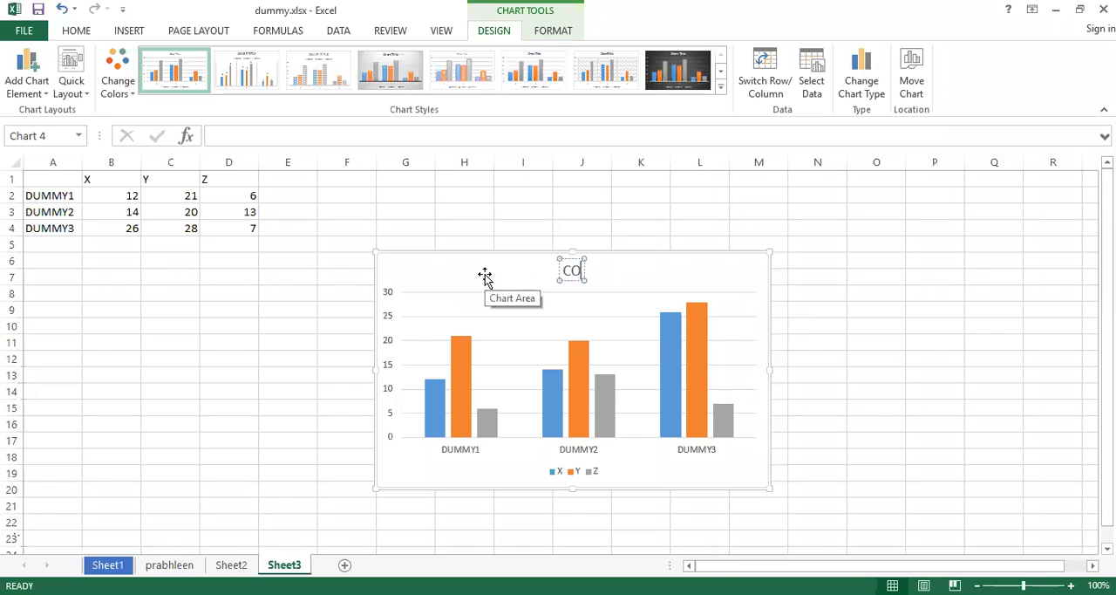
text(MPARISON)
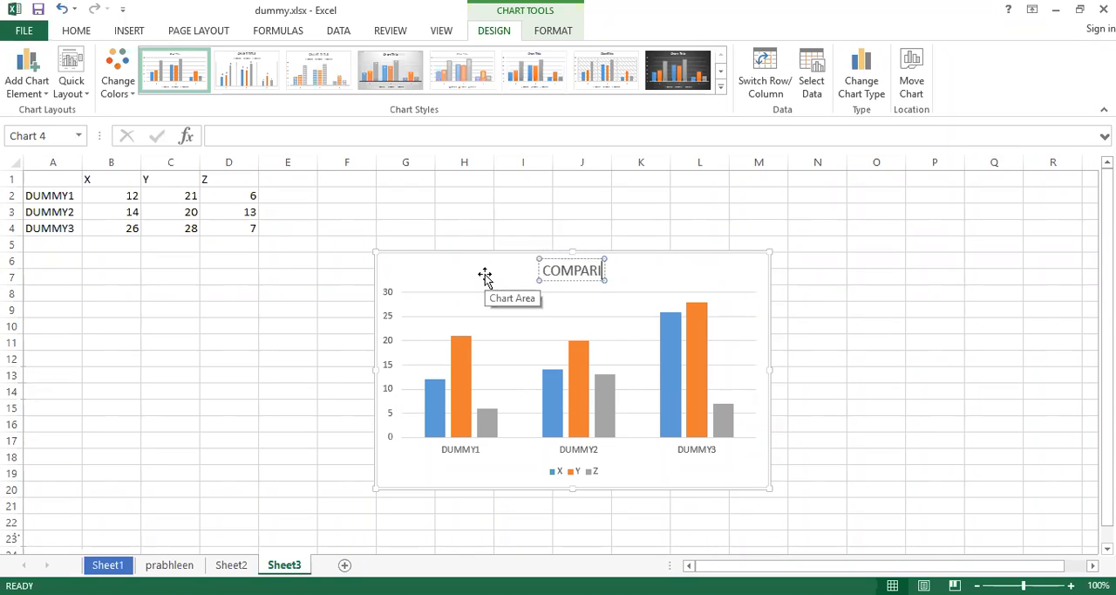
click(630, 269)
click(602, 265)
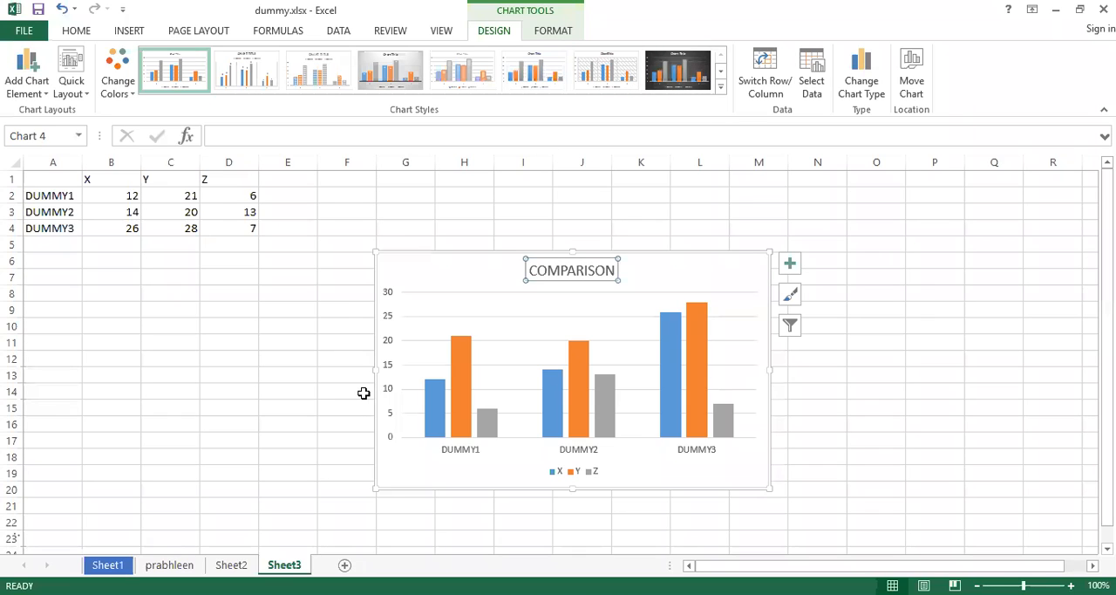
Hide the chart's primary horizontal and primary vertical axes.
click(48, 96)
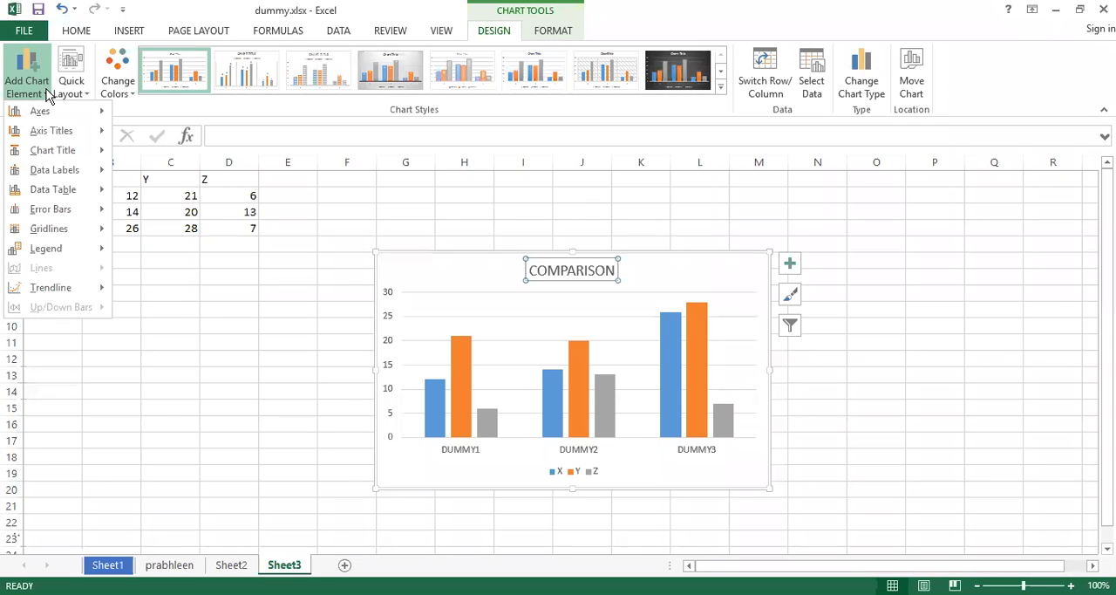
mouse_move(53, 112)
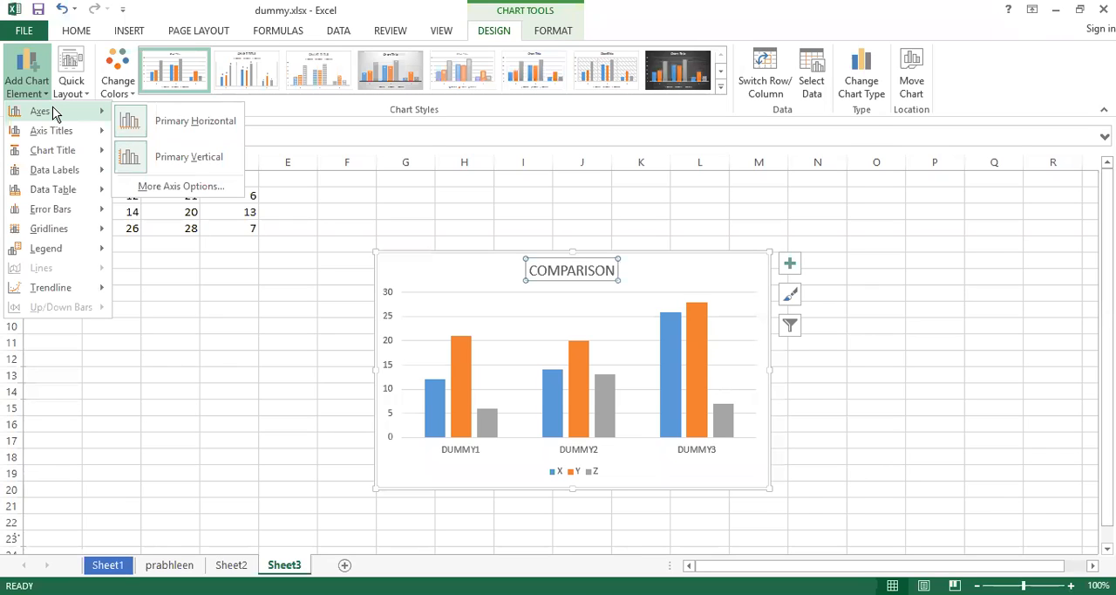
click(195, 123)
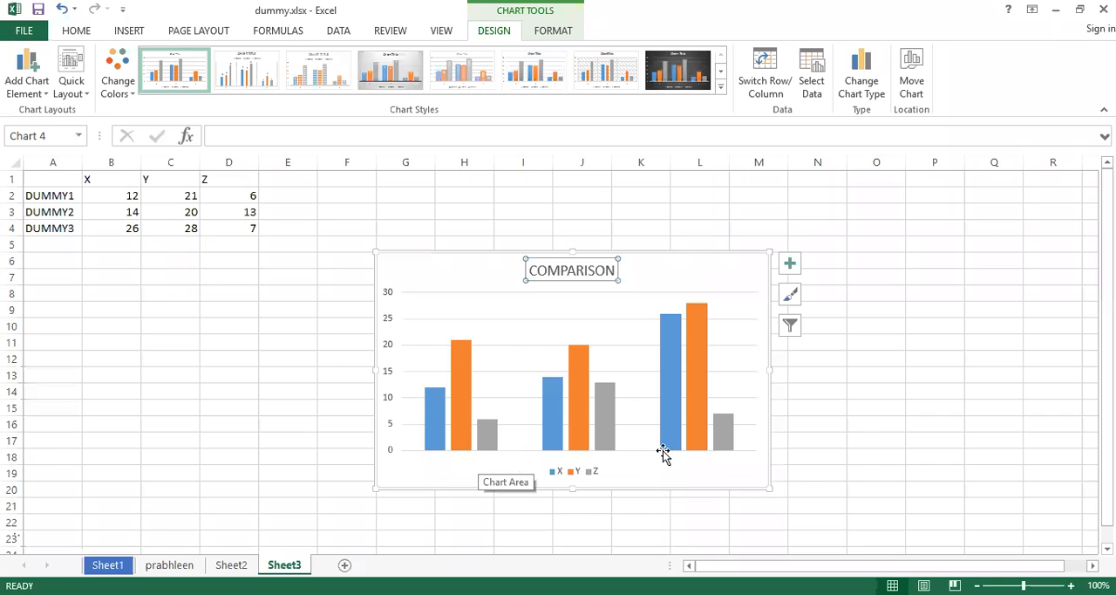
click(47, 94)
mouse_move(49, 113)
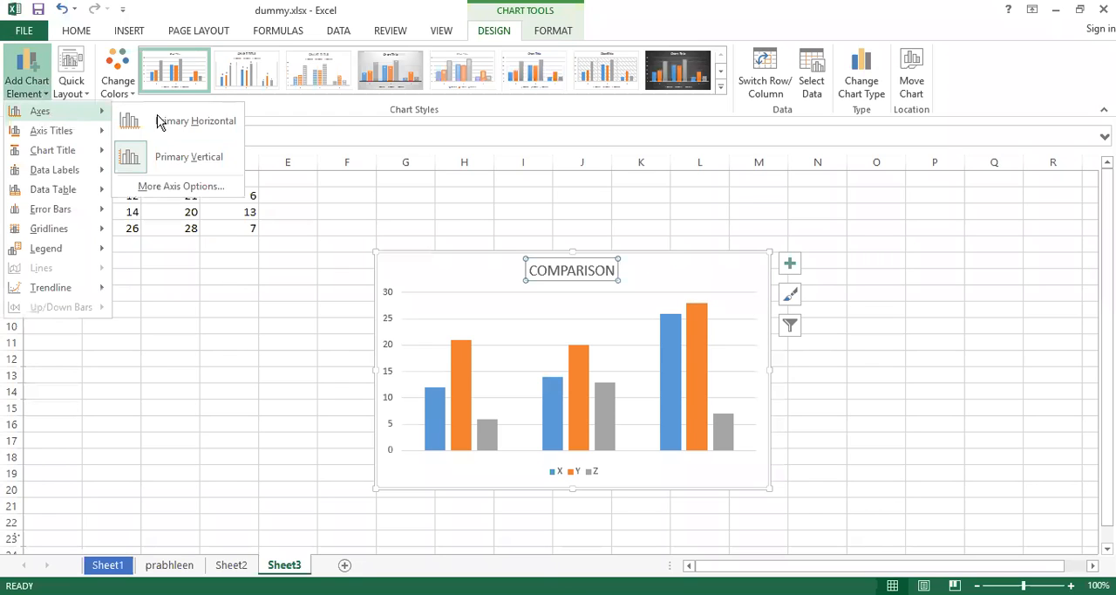
click(195, 157)
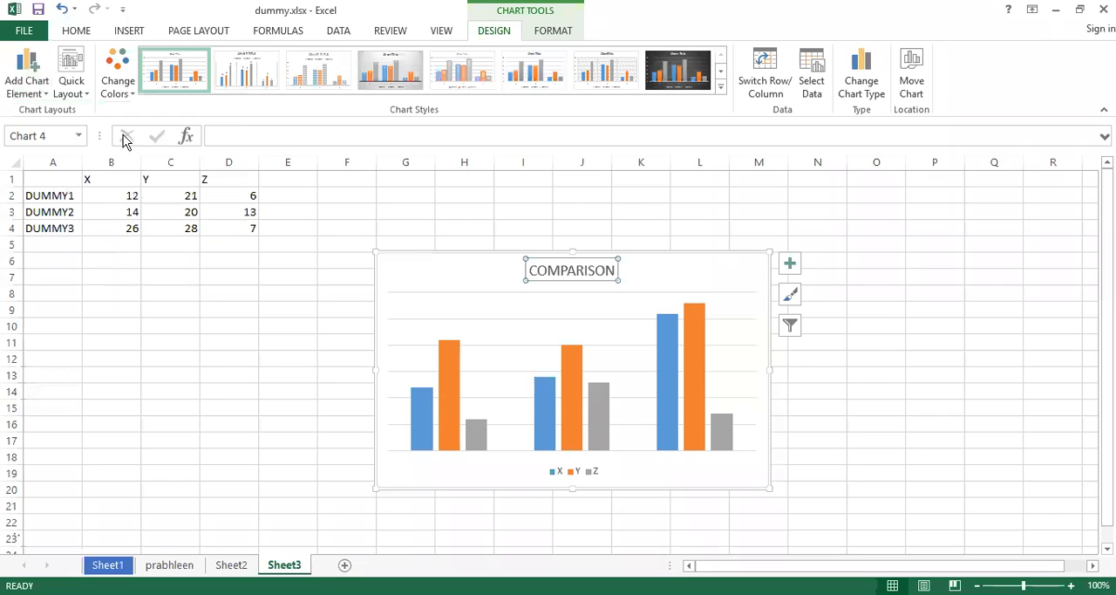
Show the chart's primary horizontal axis again.
click(50, 99)
mouse_move(52, 111)
click(183, 116)
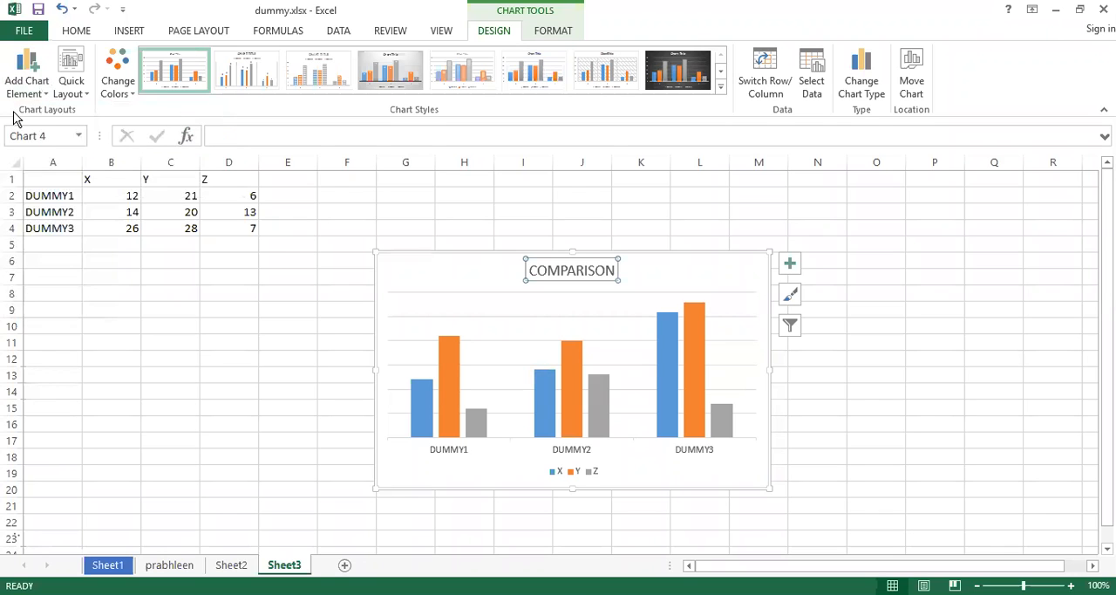
Try hiding the primary horizontal axis once more, and undo the changes made to the chart's axes.
click(41, 91)
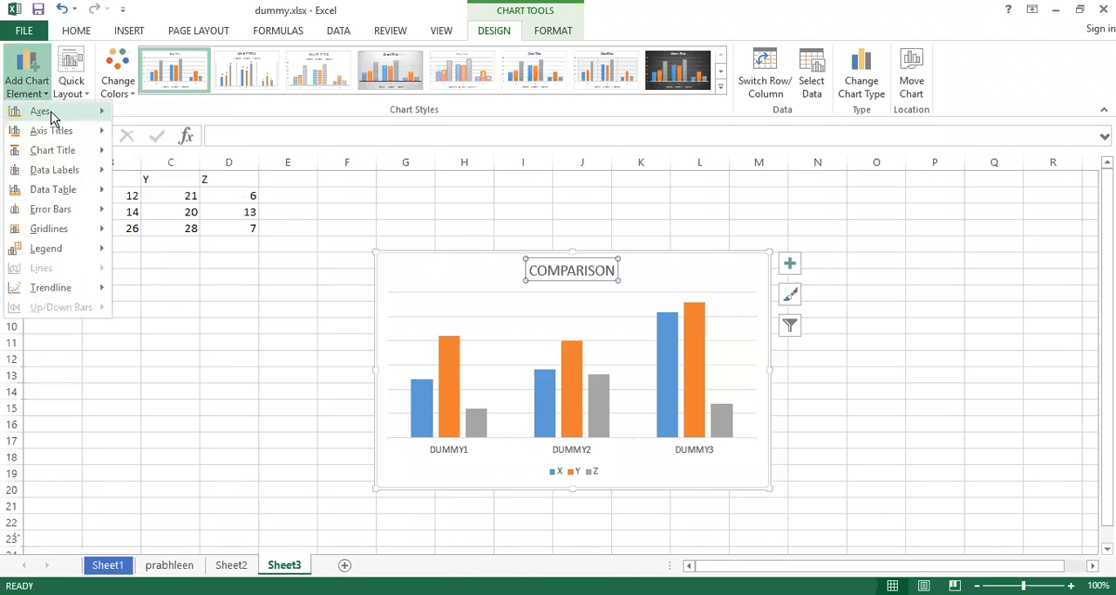
mouse_move(52, 113)
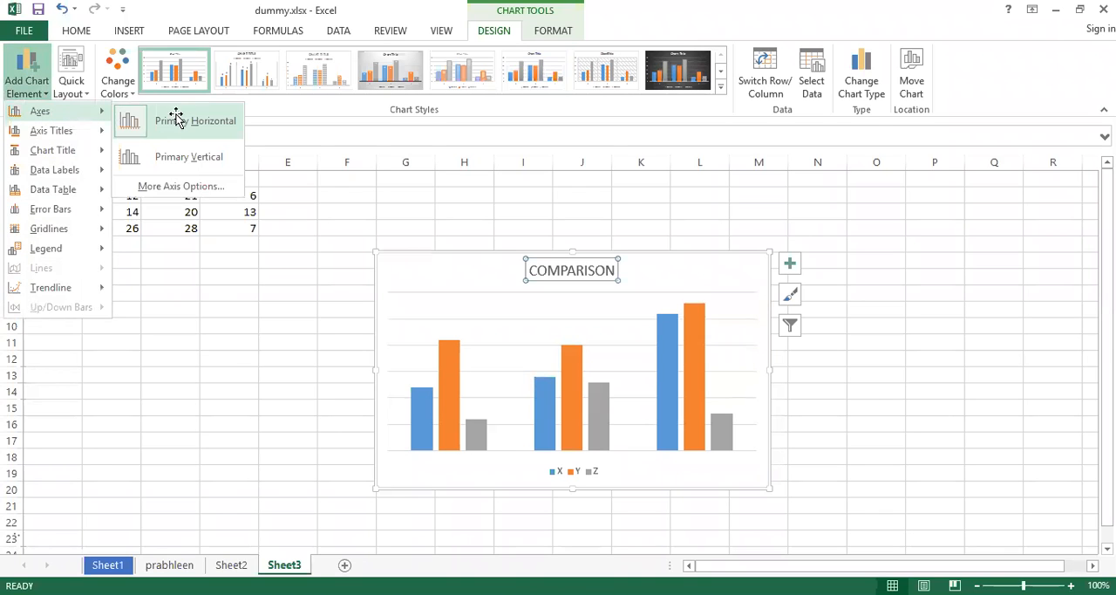
click(176, 113)
key(ctrl+z)
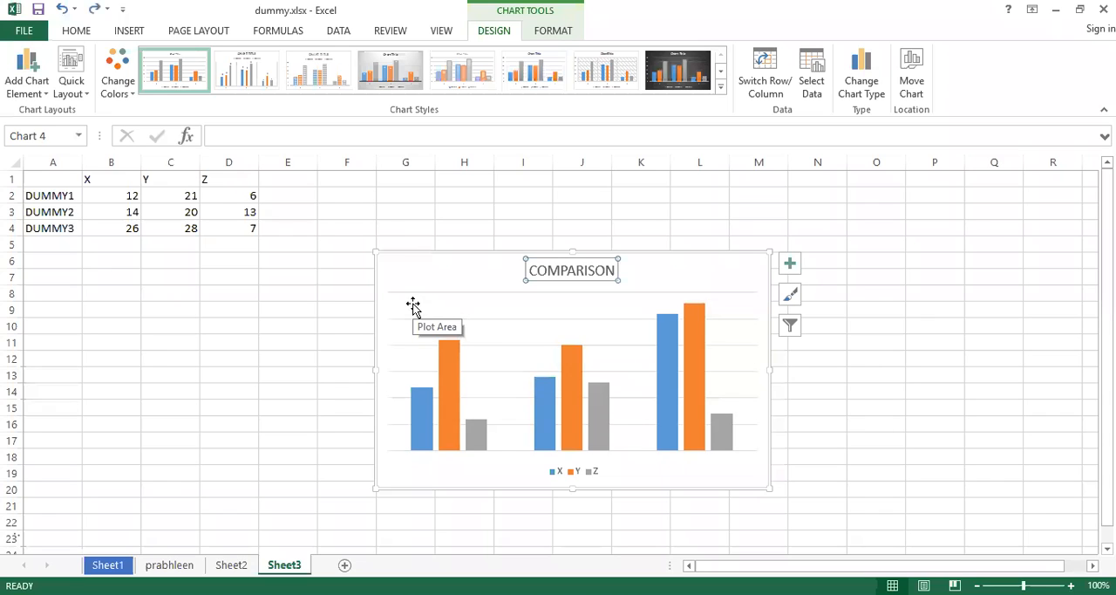
key(ctrl+z)
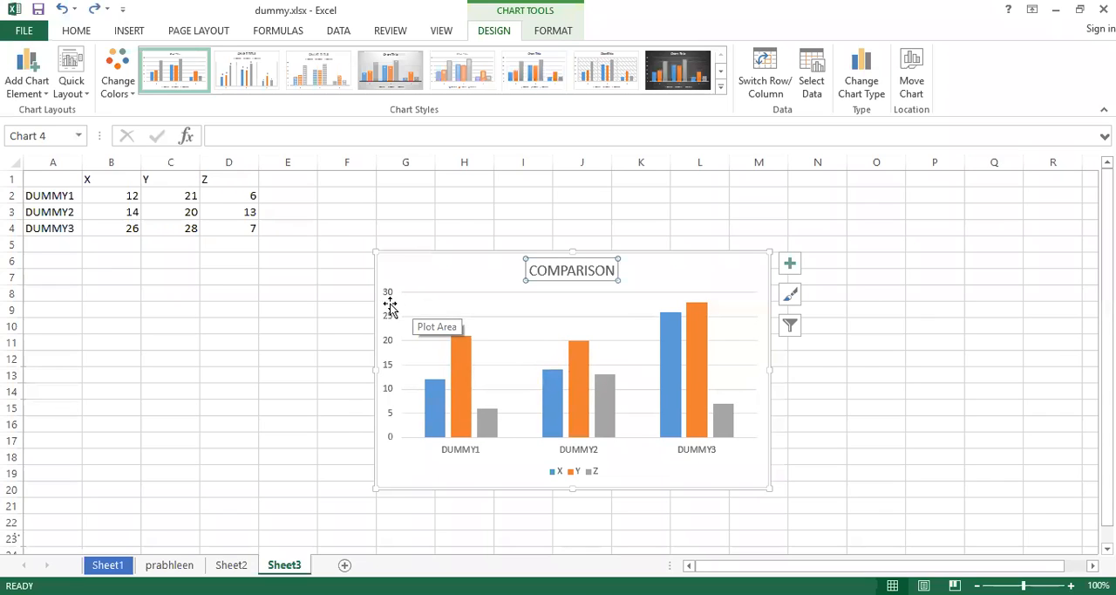
Examine the chart's vertical value axis and horizontal category axis by selecting each one.
click(386, 307)
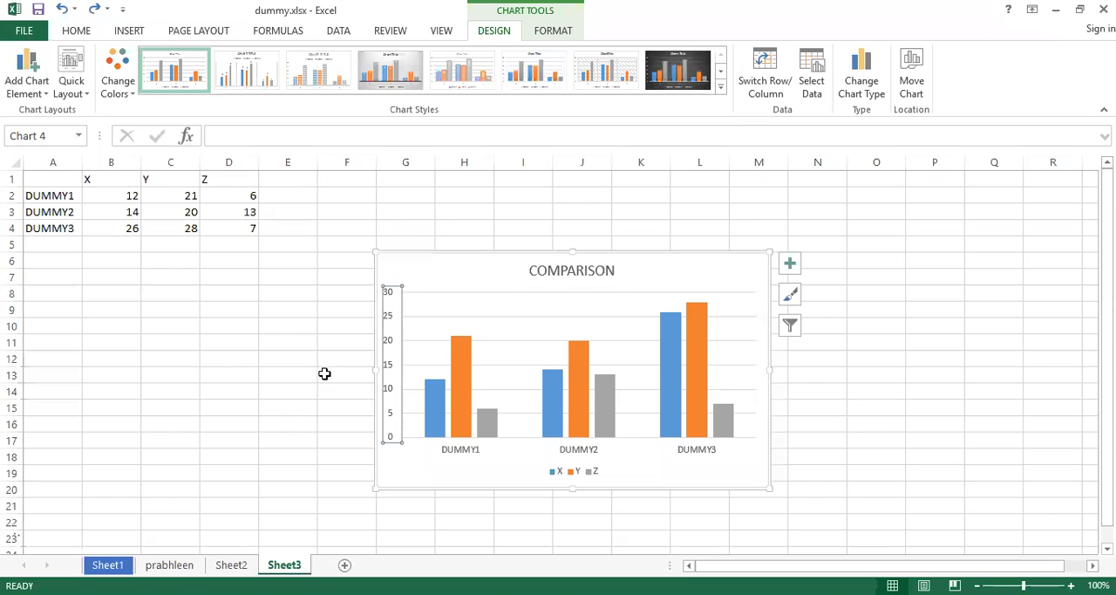
click(457, 450)
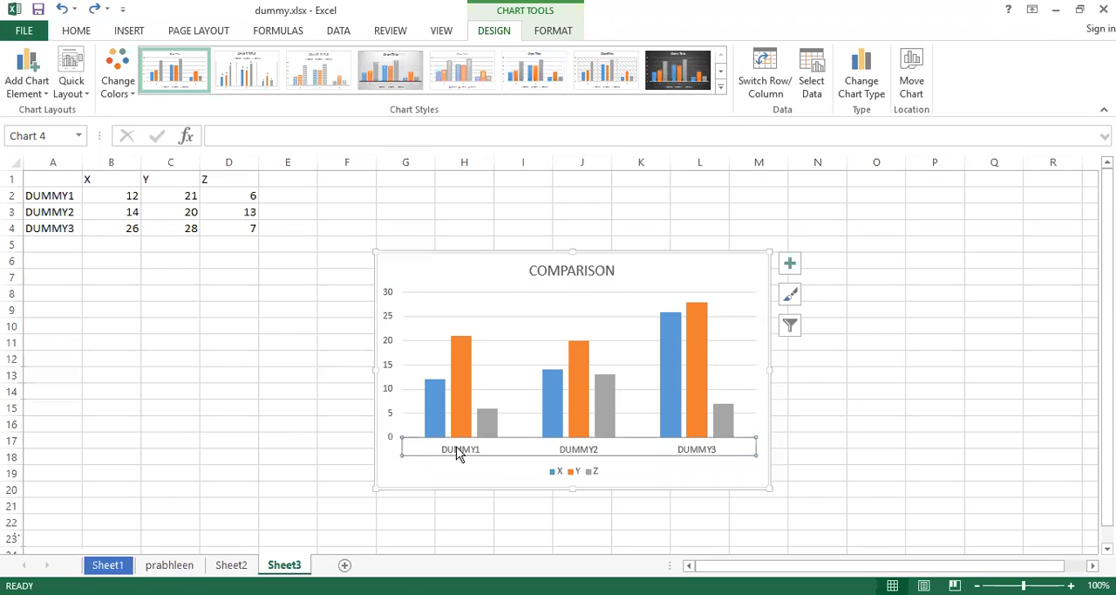
click(48, 94)
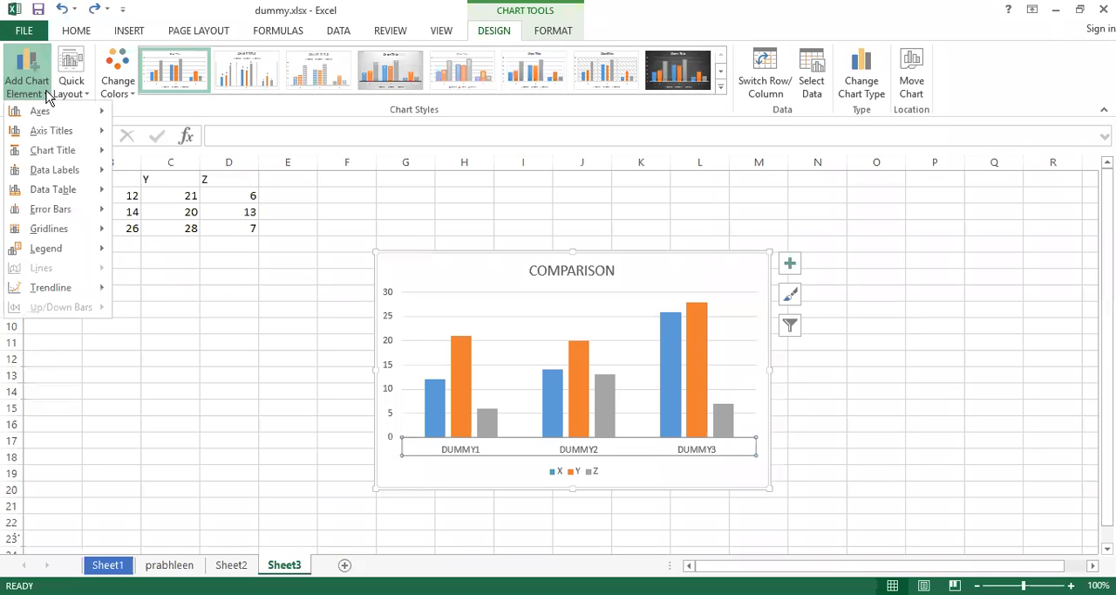
right_click(523, 444)
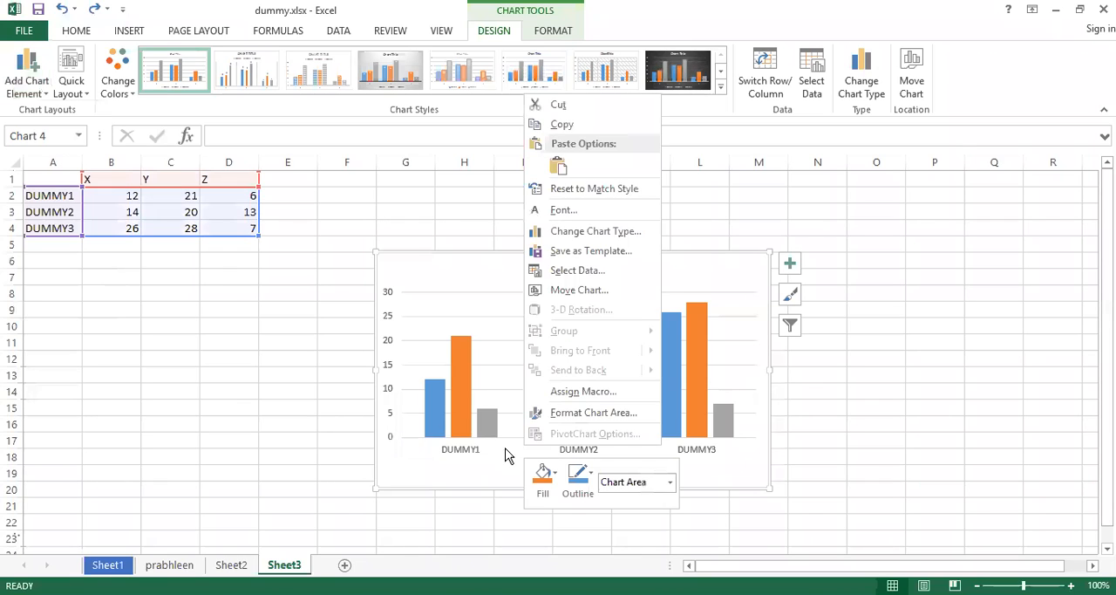
click(506, 447)
right_click(506, 447)
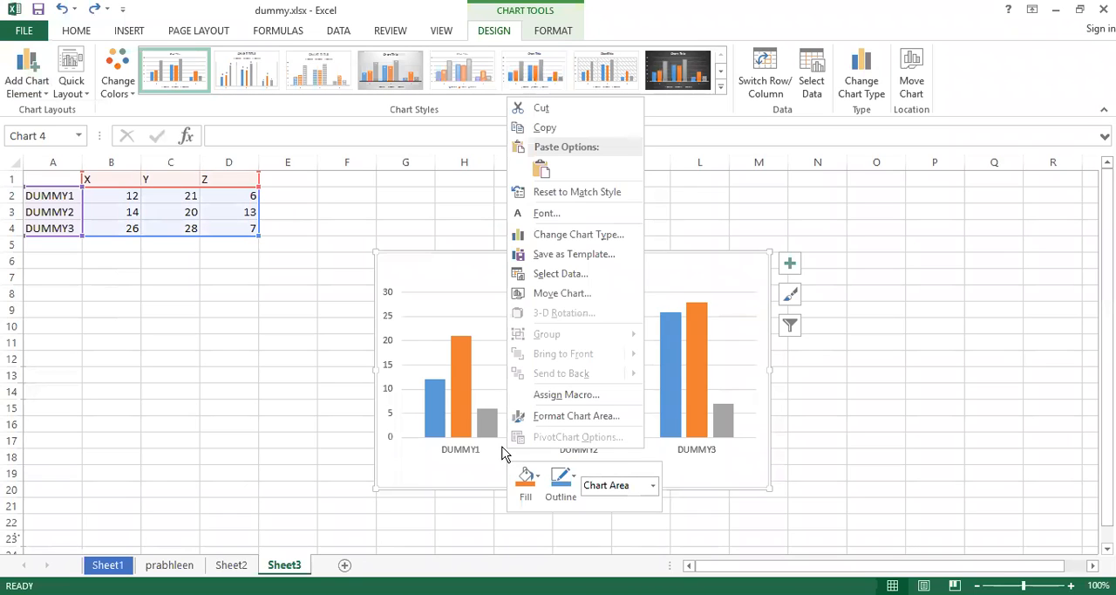
click(451, 449)
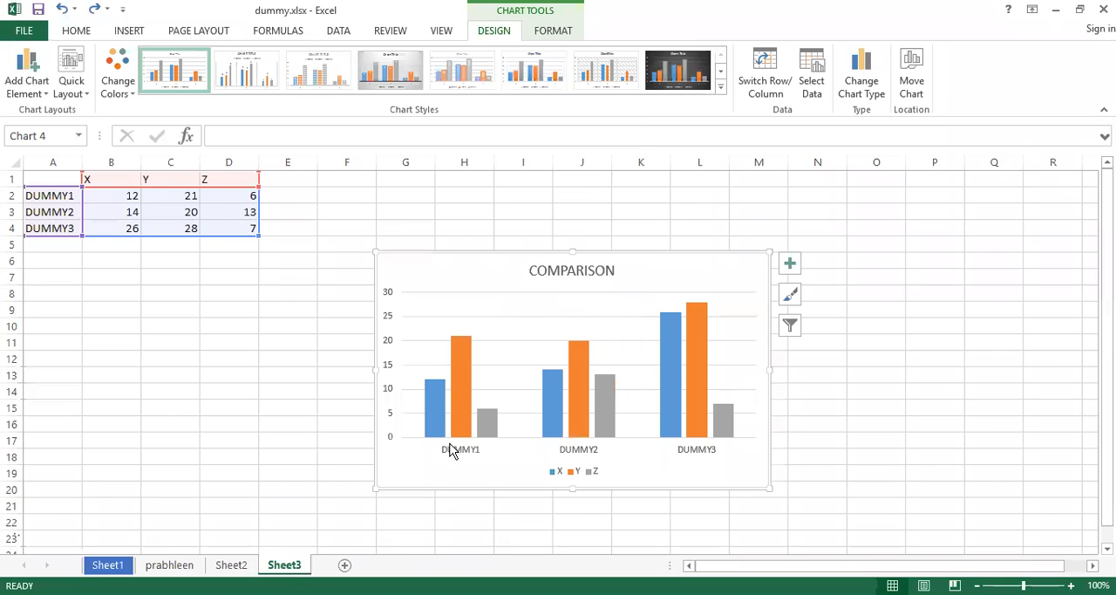
Add a primary horizontal axis title to the chart and replace its placeholder text with COMPANIES.
click(46, 92)
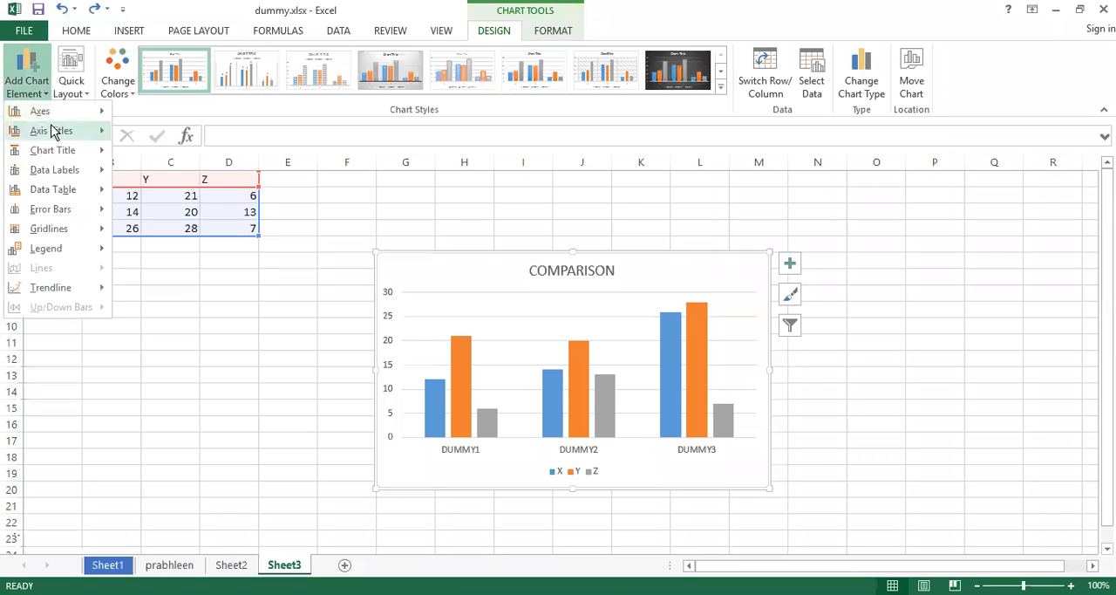
mouse_move(53, 131)
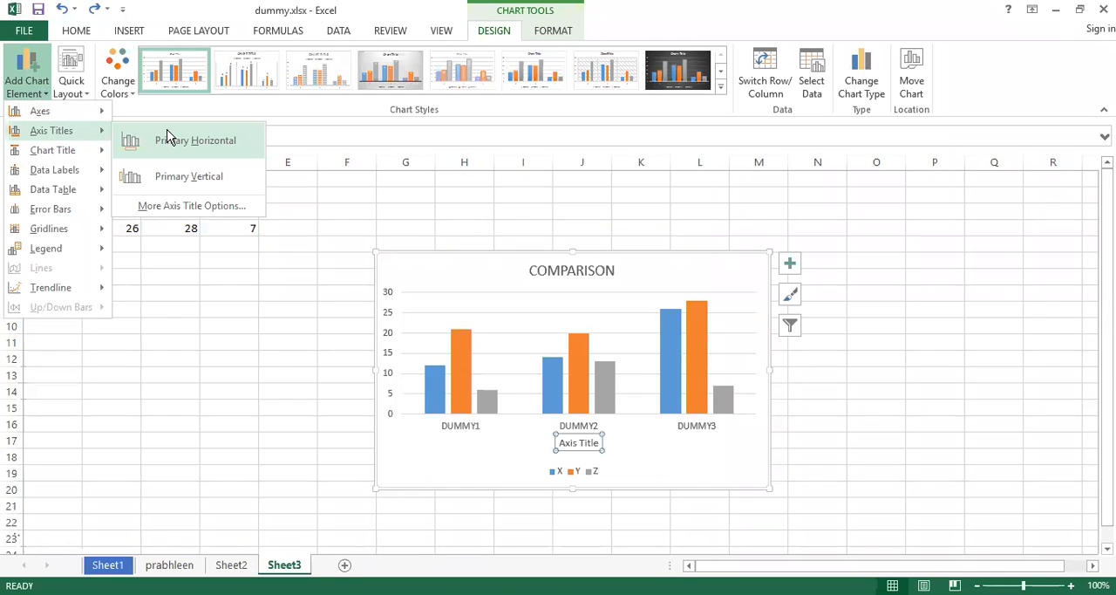
click(168, 137)
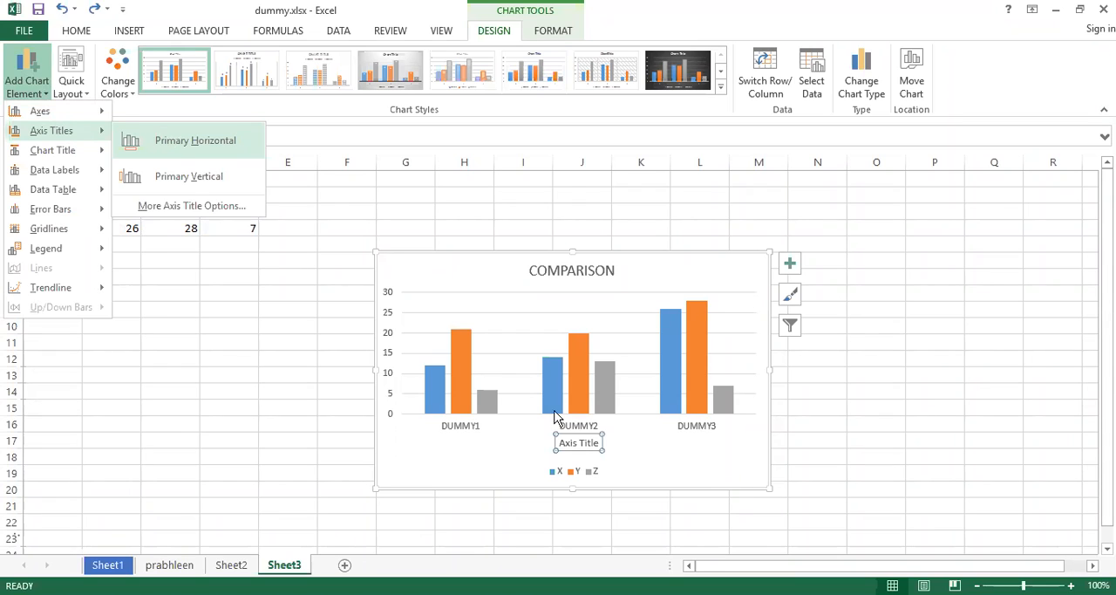
click(585, 443)
key(ctrl+a)
text(COMPANIES)
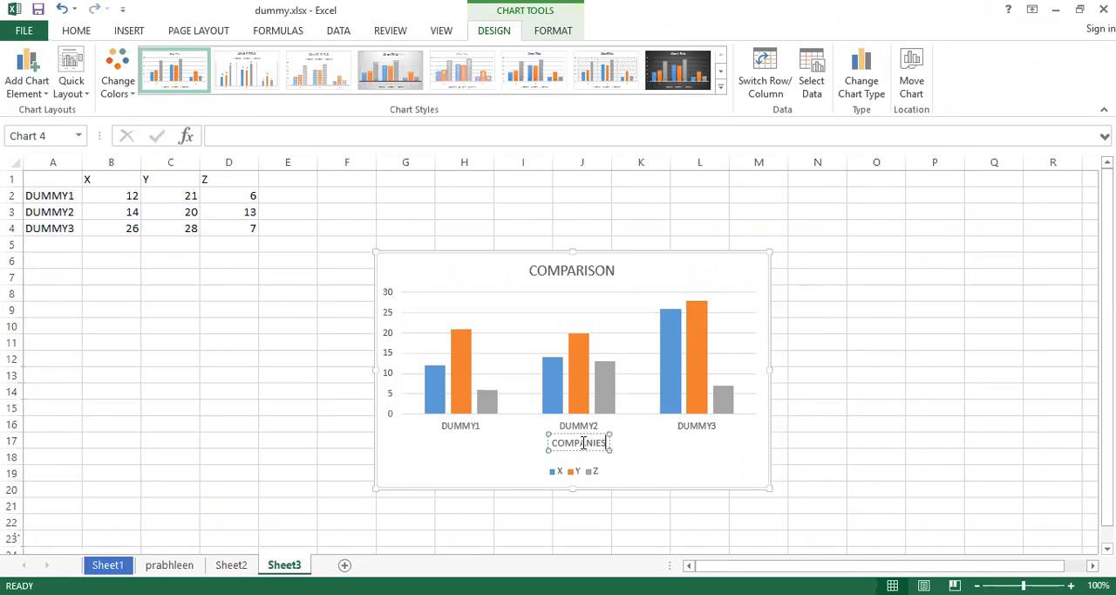
click(638, 452)
Add a primary vertical axis title to the chart and replace its placeholder text with PRODUCTION.
click(46, 90)
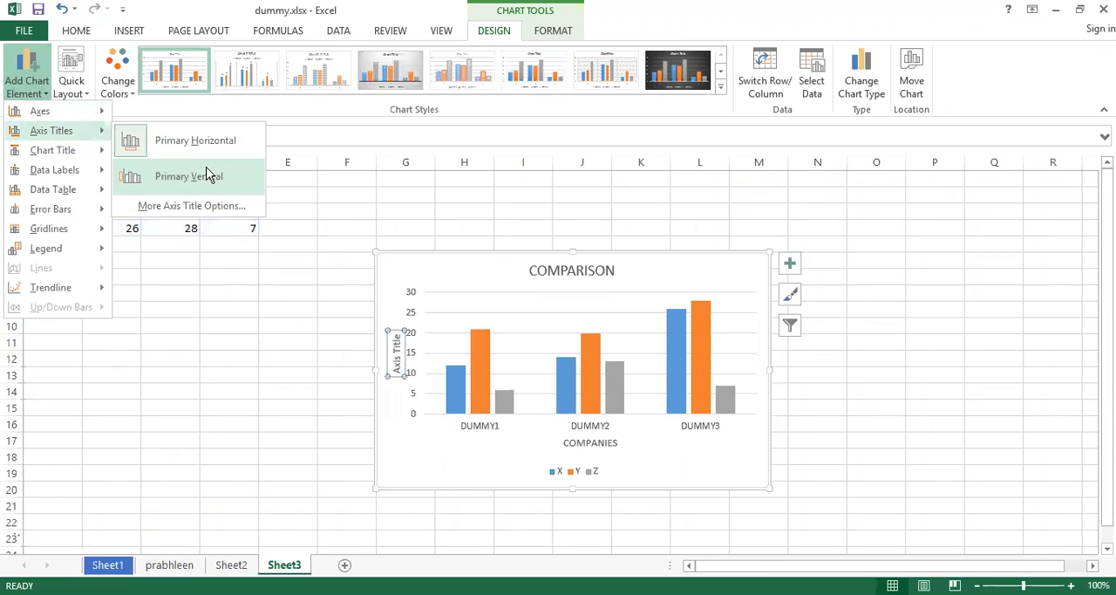
click(207, 175)
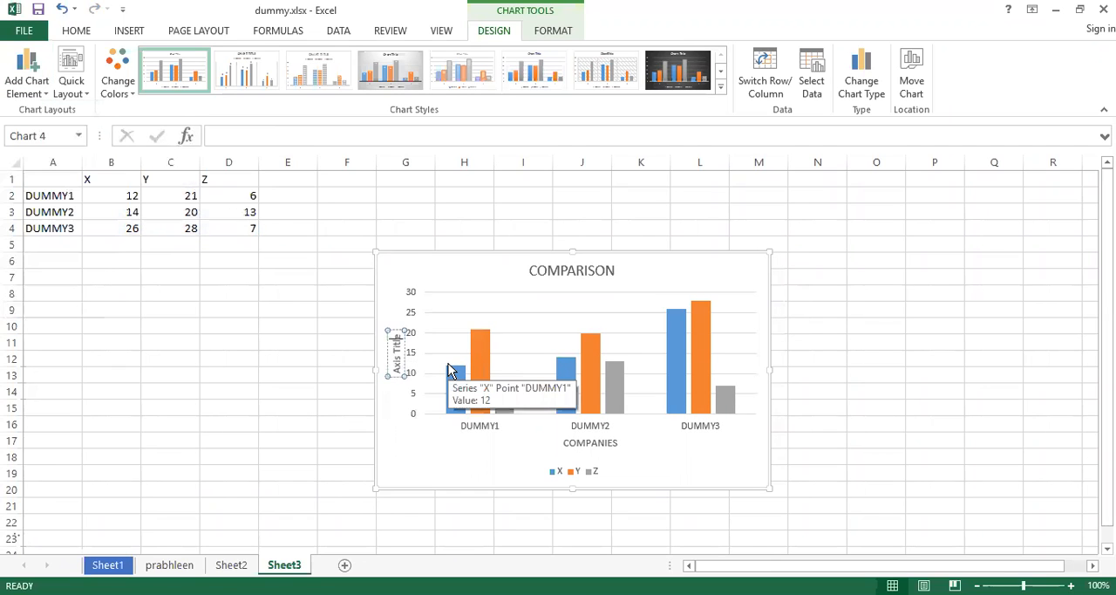
key(Delete)
key(BackSpace)
key(BackSpace)
key(BackSpace)
key(BackSpace)
key(BackSpace)
key(BackSpace)
key(BackSpace)
key(BackSpace)
key(BackSpace)
text(PROD)
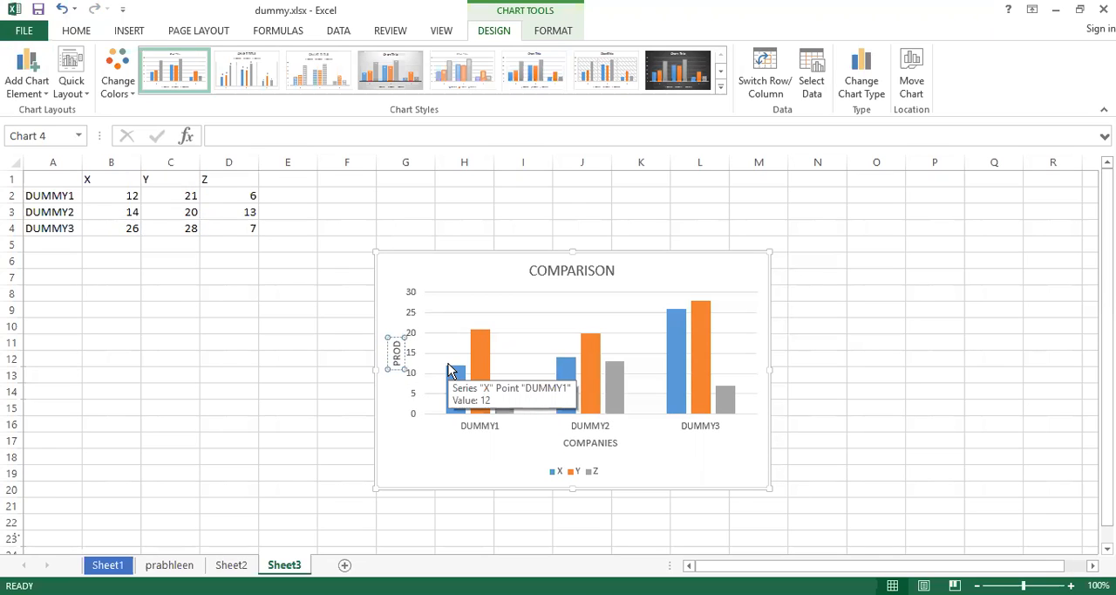
text(UCTION)
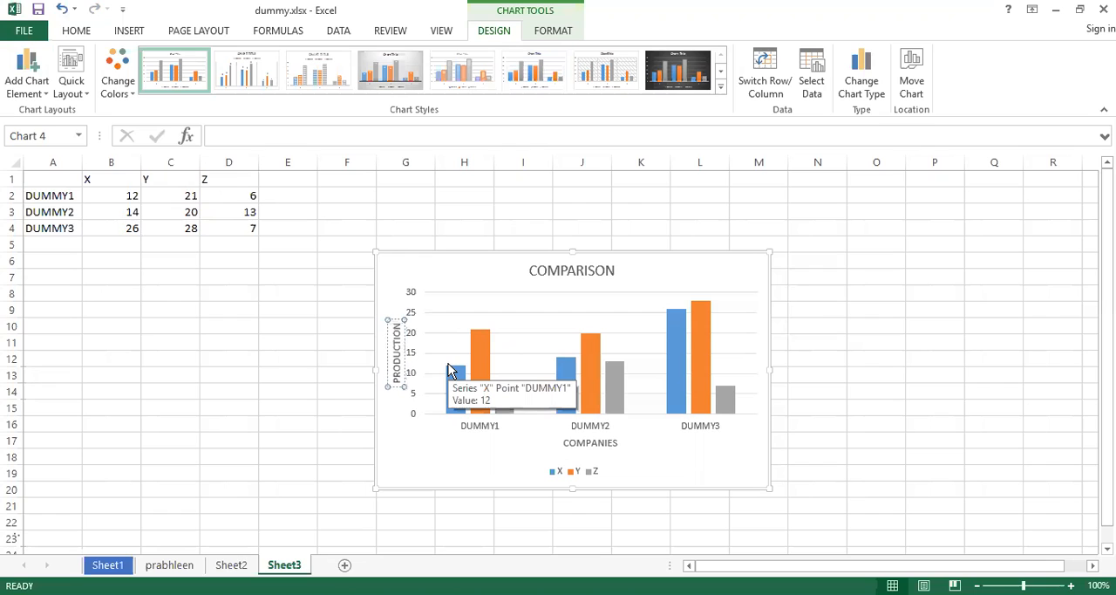
click(220, 210)
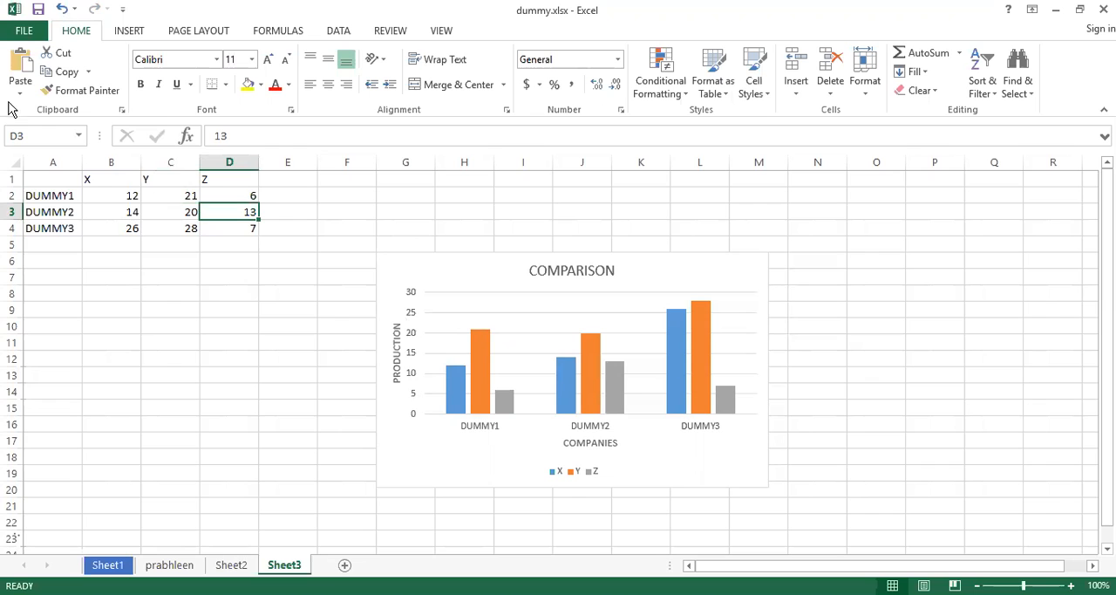
Change the COMPARISON chart title's placement to Centered Overlay.
click(534, 325)
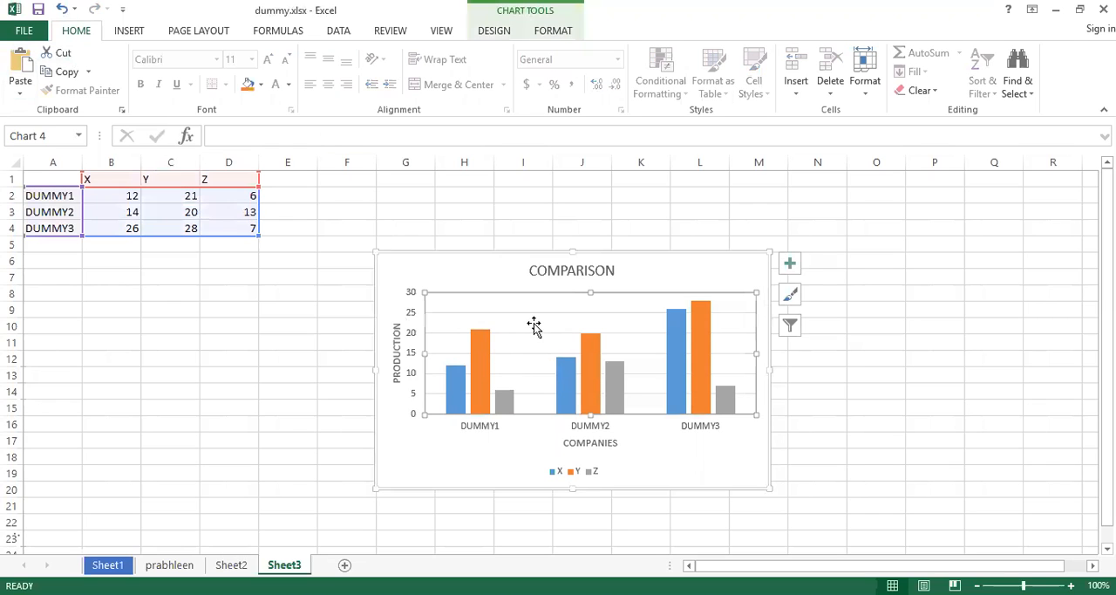
click(496, 31)
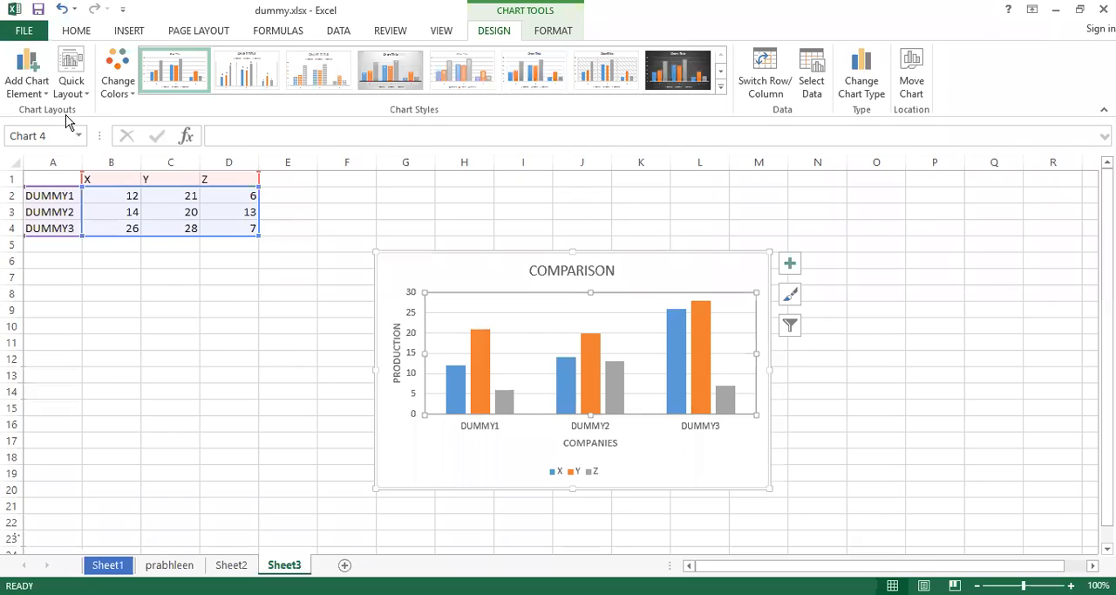
click(49, 95)
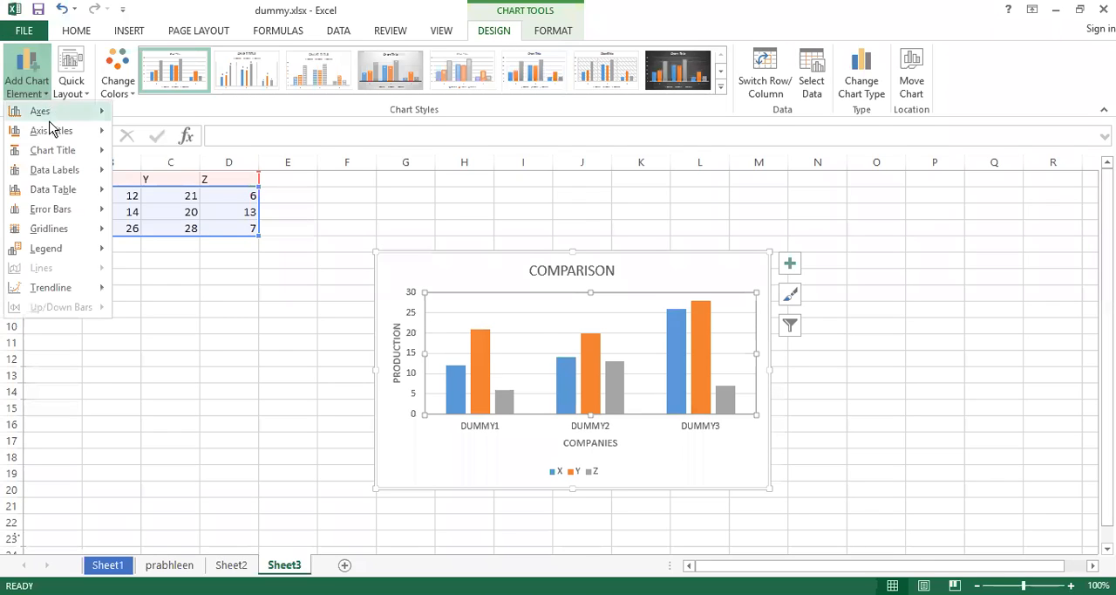
mouse_move(60, 148)
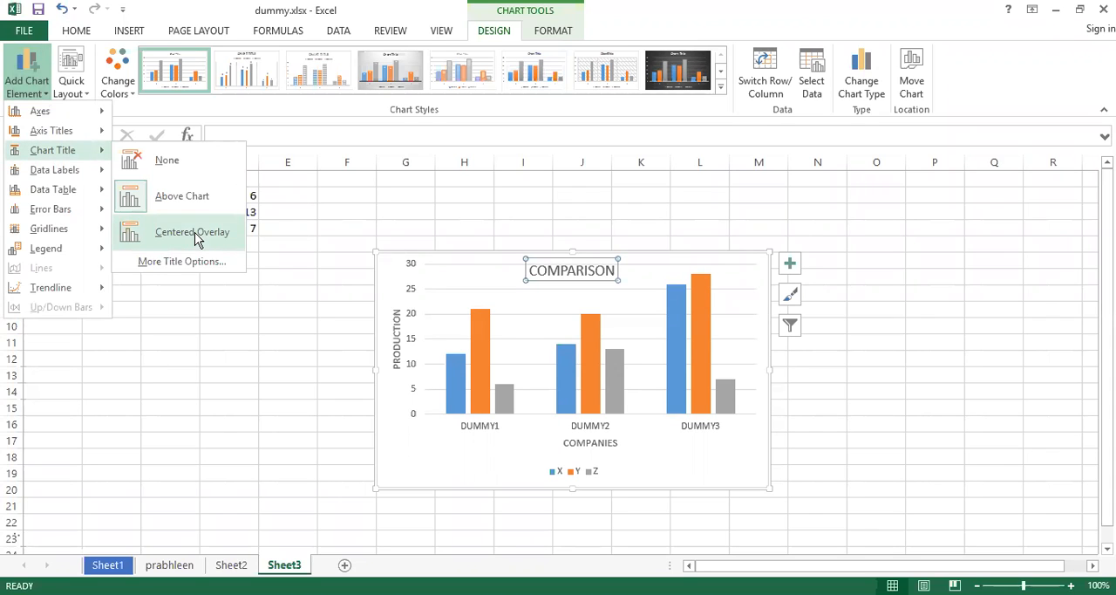
click(194, 233)
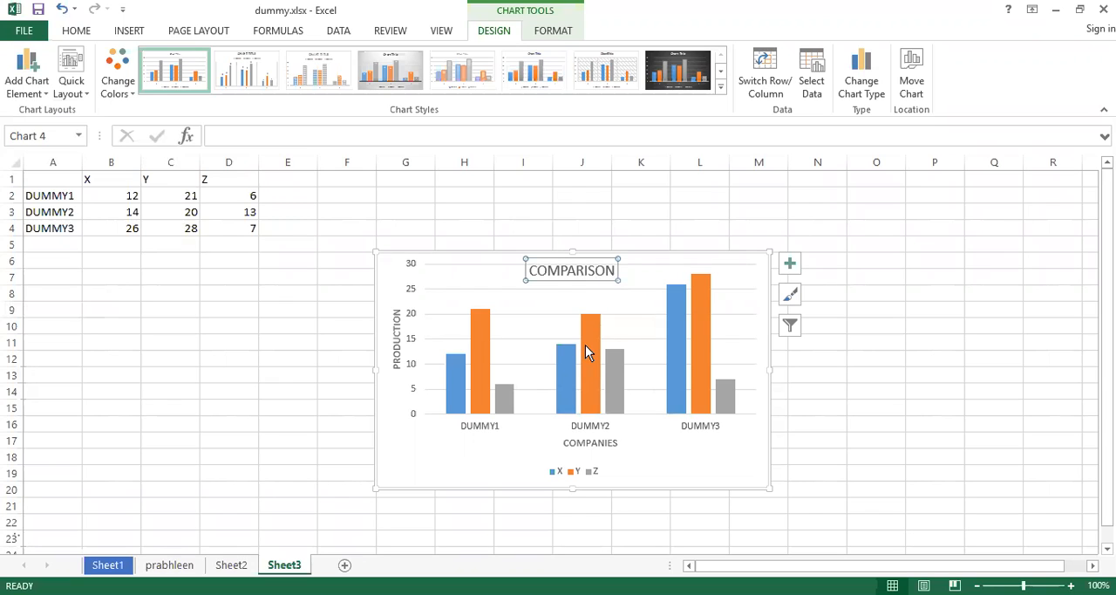
Set DUMMY2's Y value in cell C3 to 32.
click(181, 212)
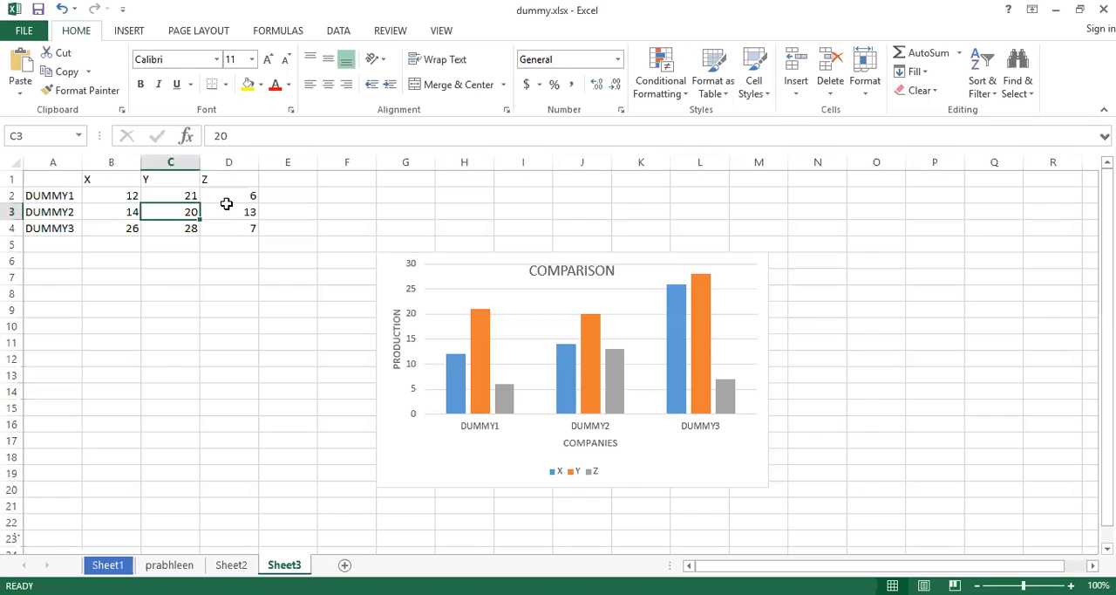
text(32)
key(Return)
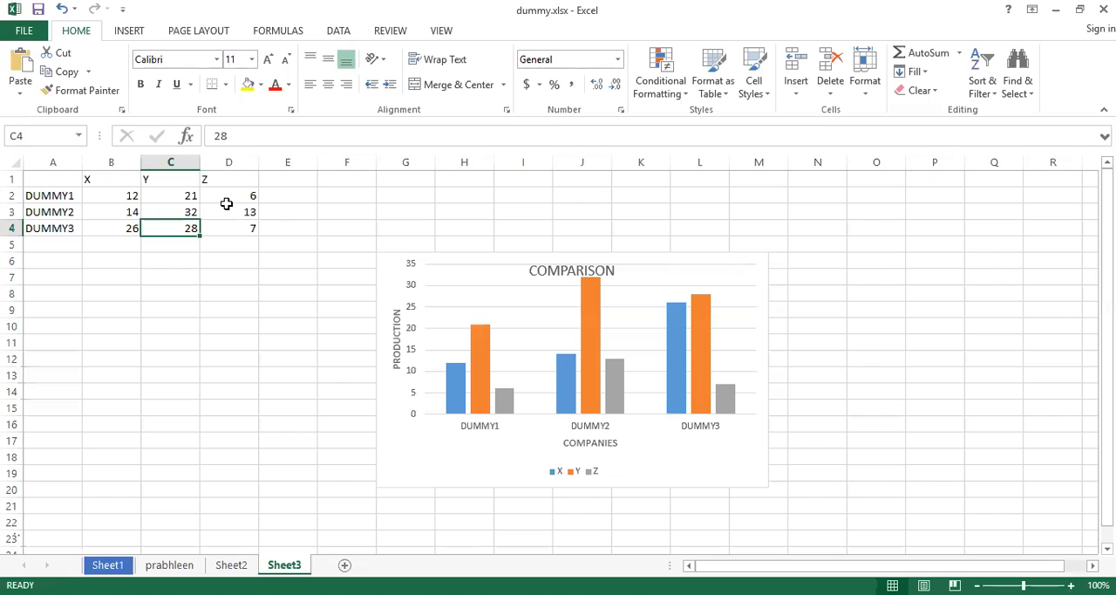
Change DUMMY2's Y value in cell C3 to 34 and return to the chart.
click(188, 211)
text(34)
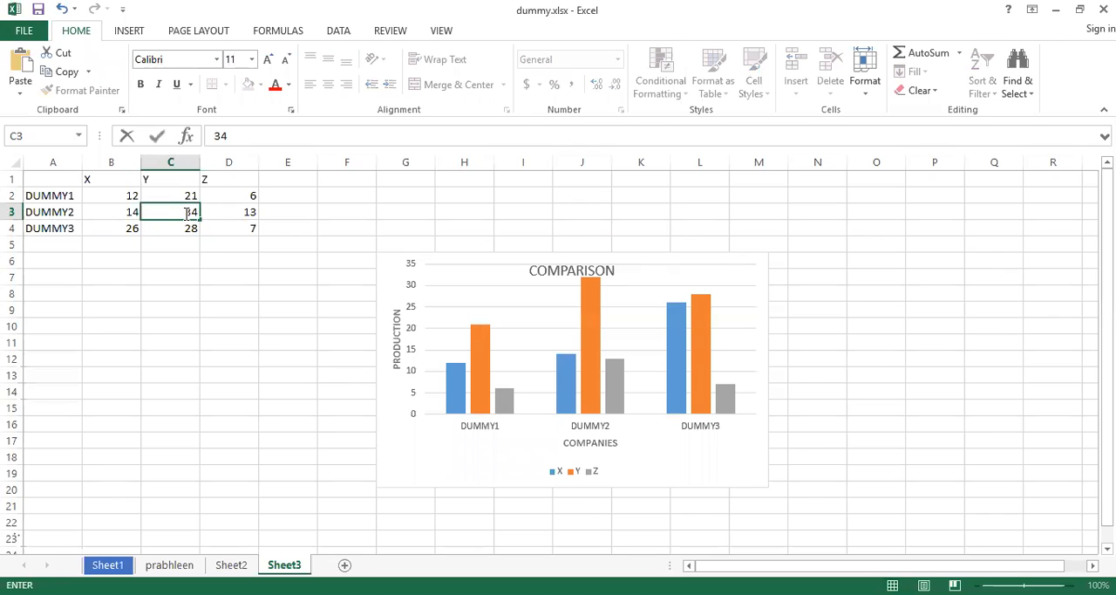
key(Return)
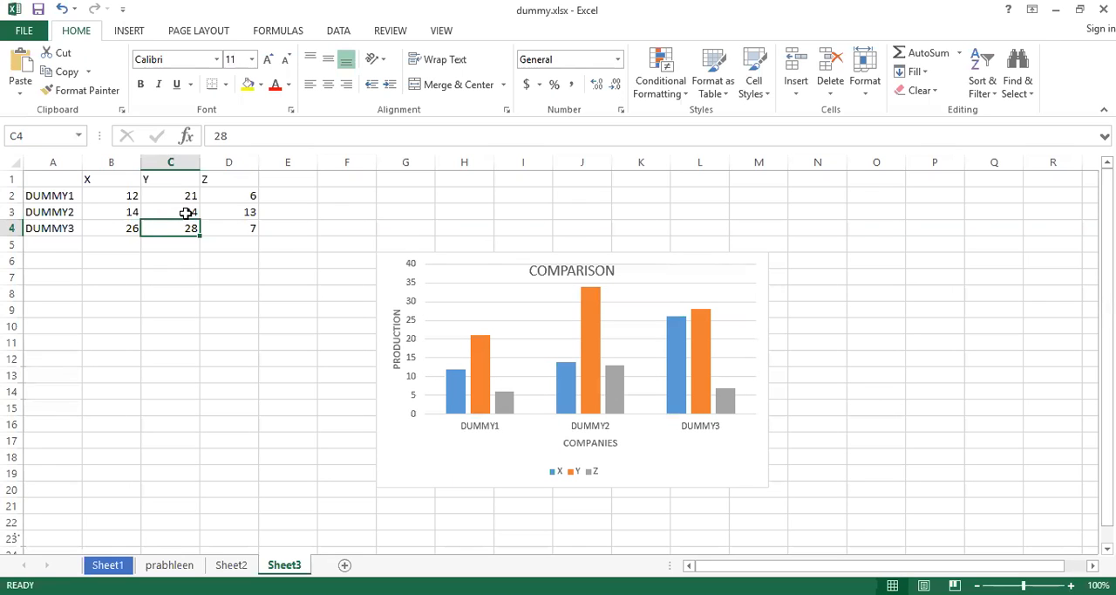
click(412, 282)
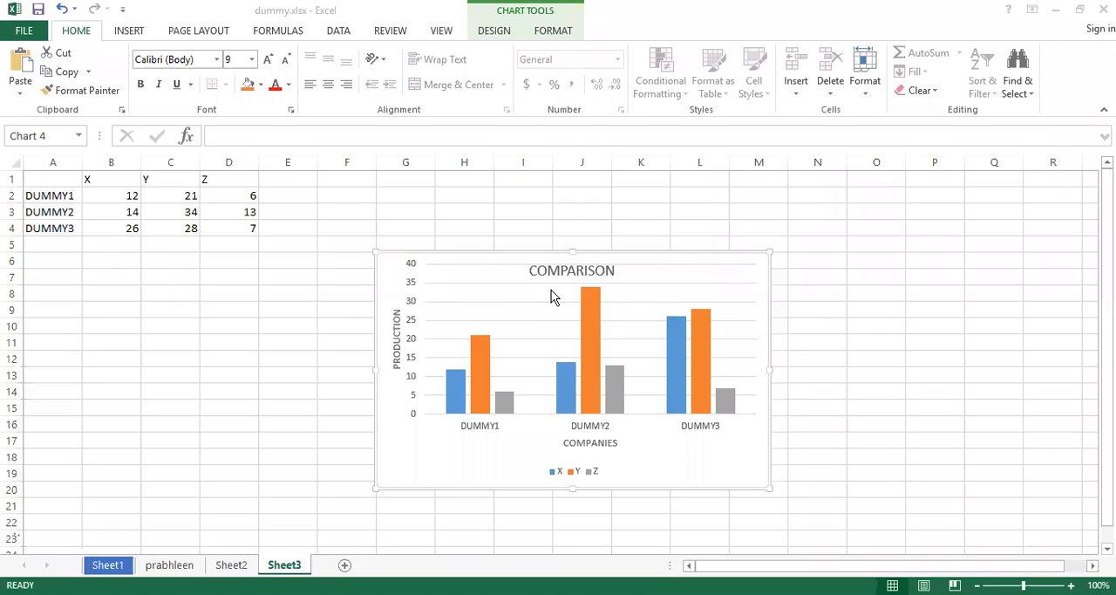
Preview the available data label and data table options on the COMPARISON chart without applying any.
click(511, 305)
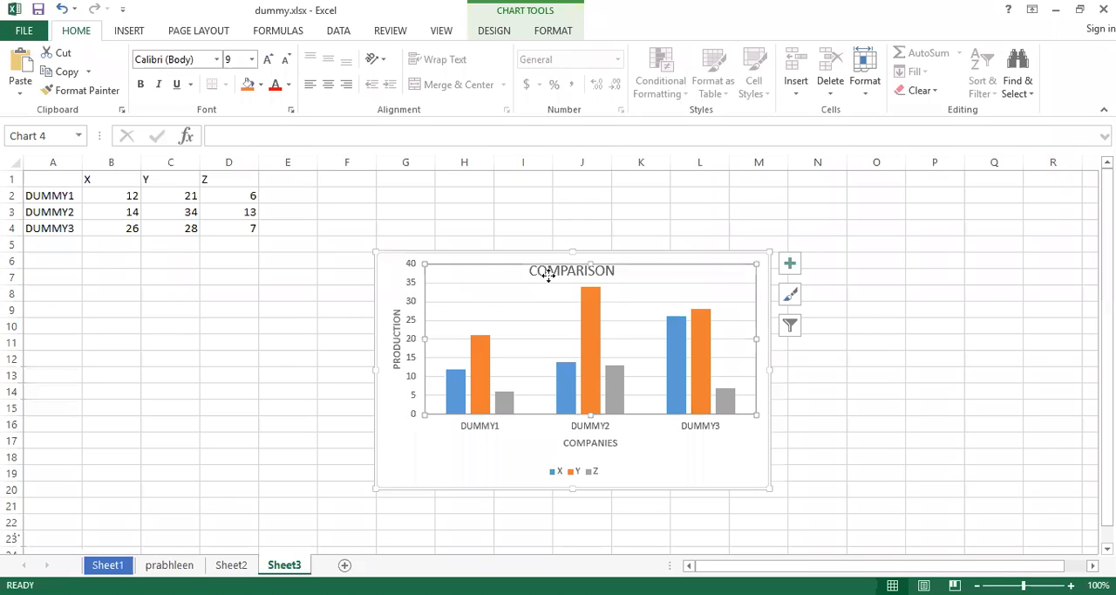
double_click(548, 275)
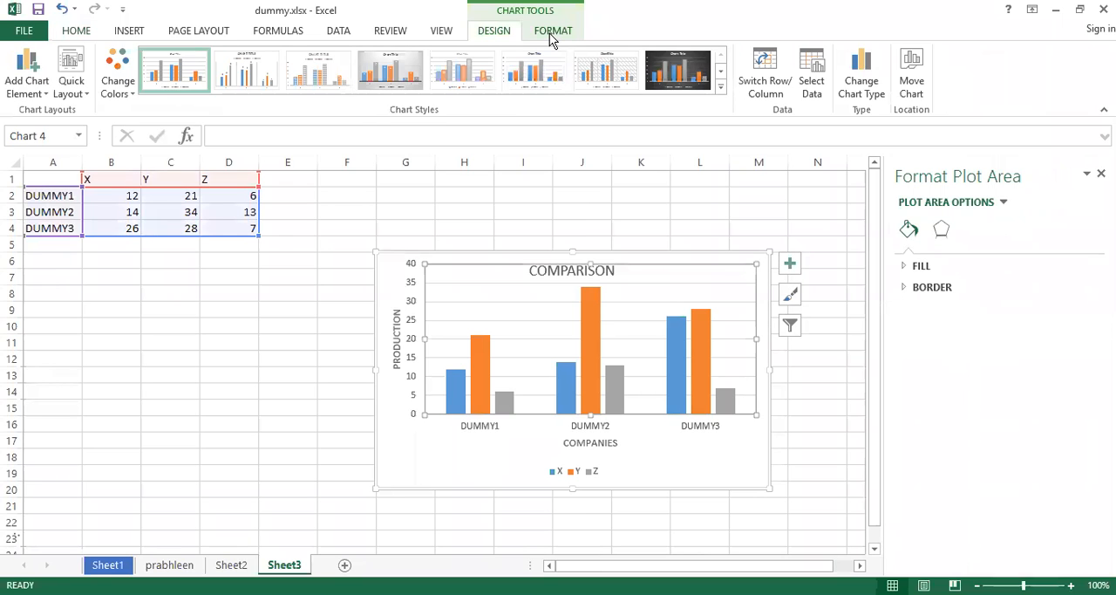
click(549, 33)
click(494, 33)
click(45, 91)
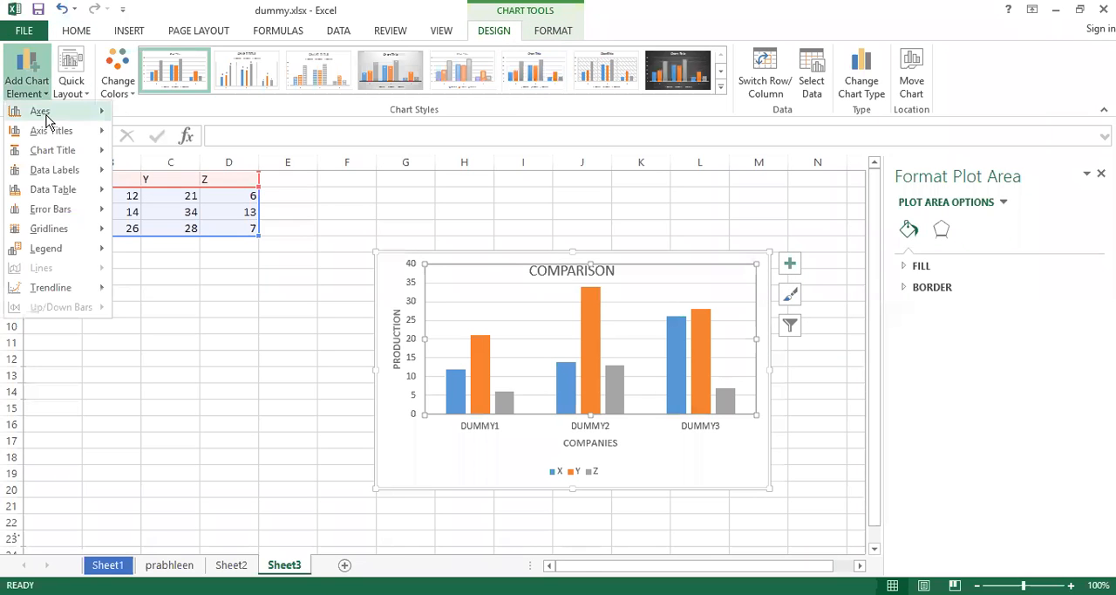
mouse_move(65, 169)
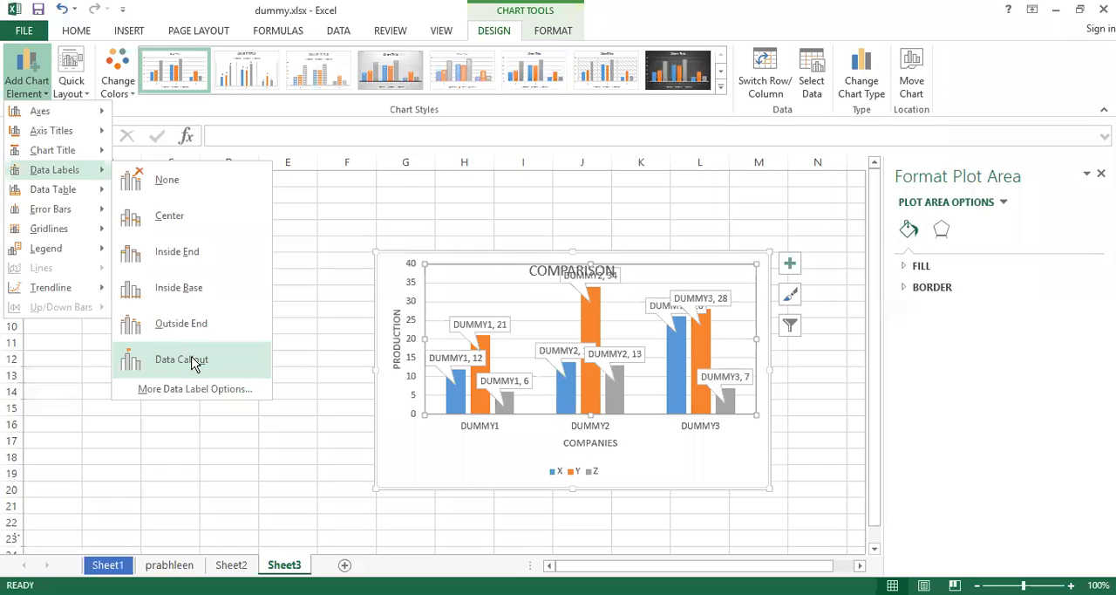
mouse_move(75, 193)
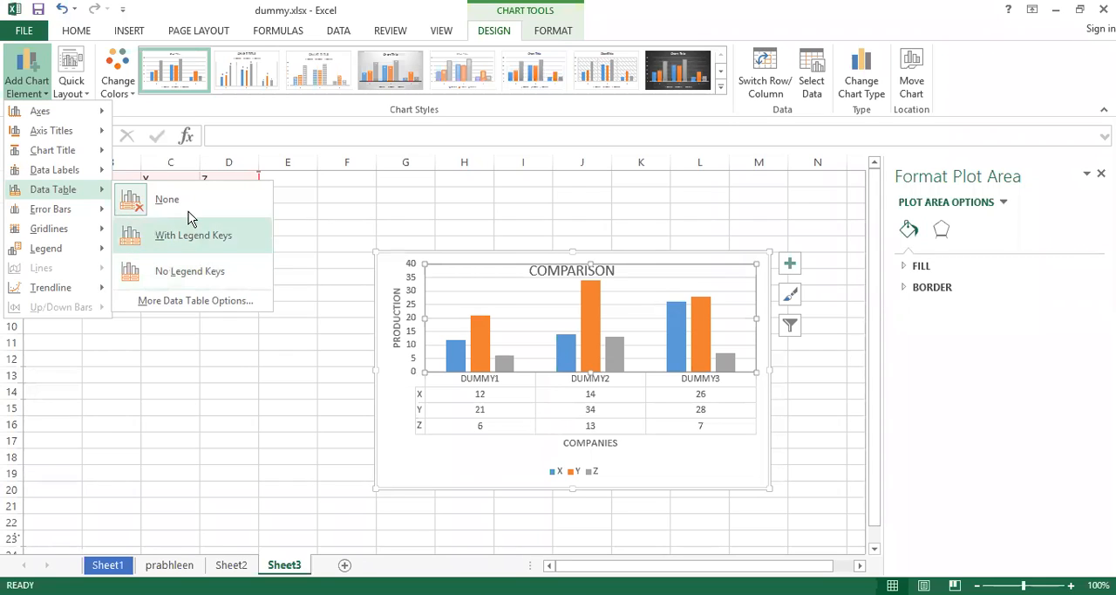
click(77, 89)
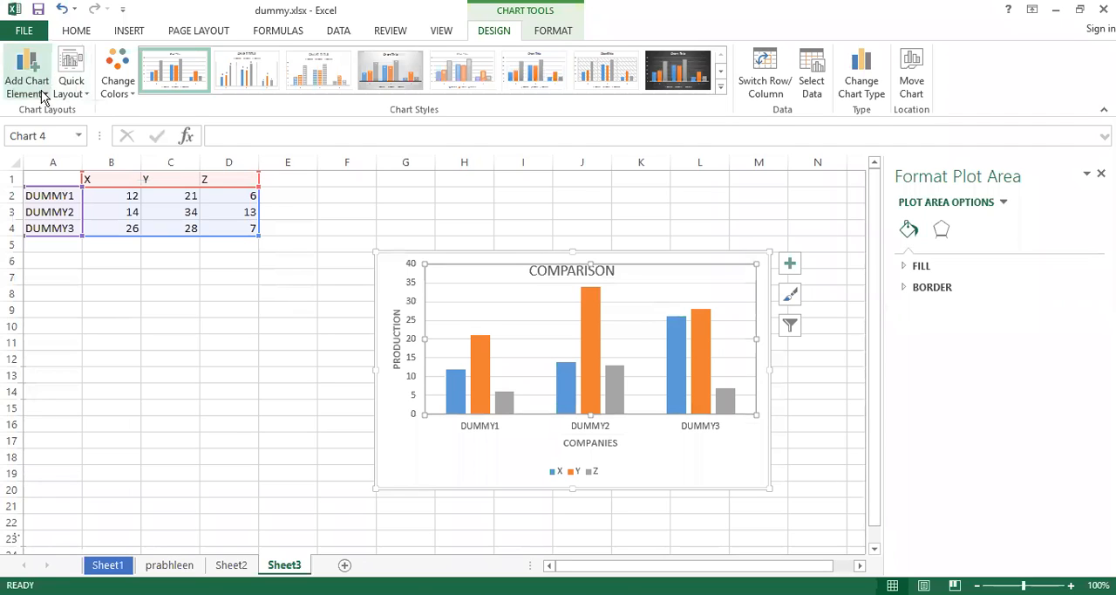
Turn the chart's primary major horizontal gridlines off and back on.
click(51, 91)
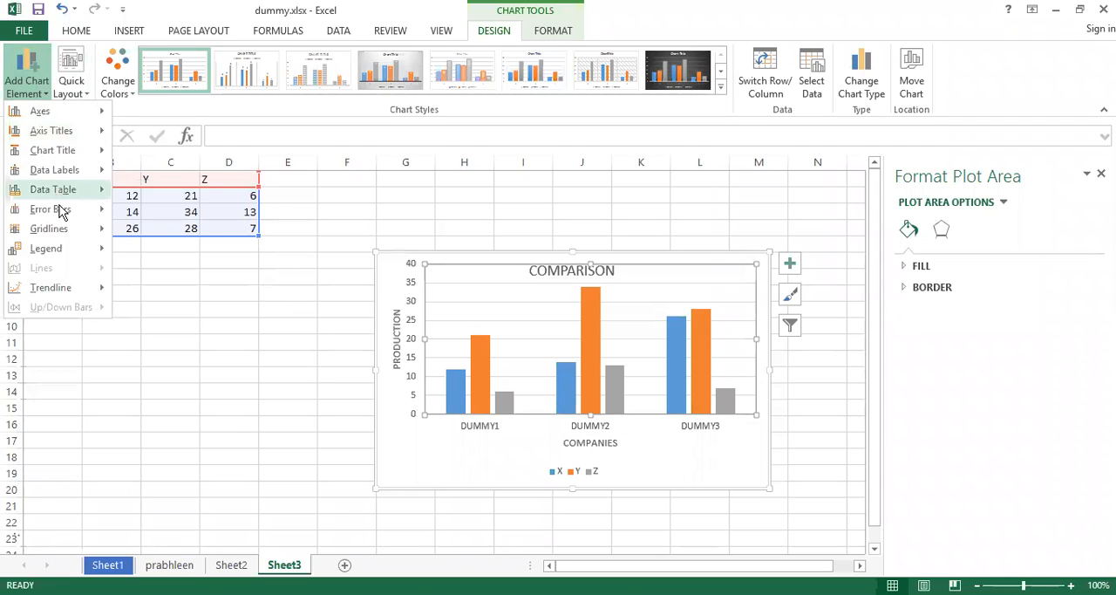
mouse_move(63, 216)
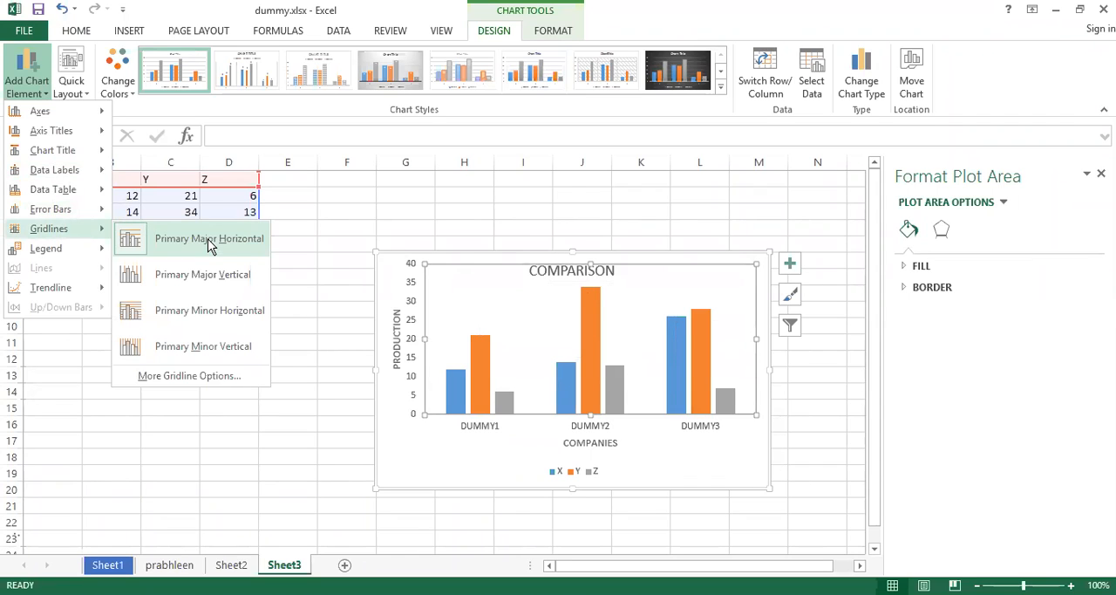
click(210, 245)
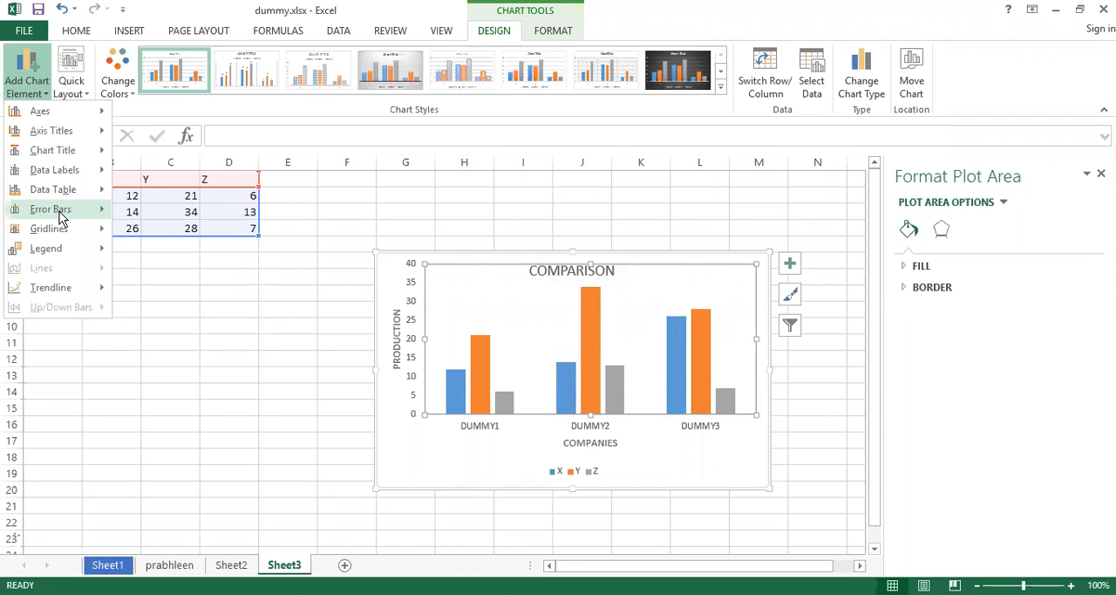
mouse_move(61, 229)
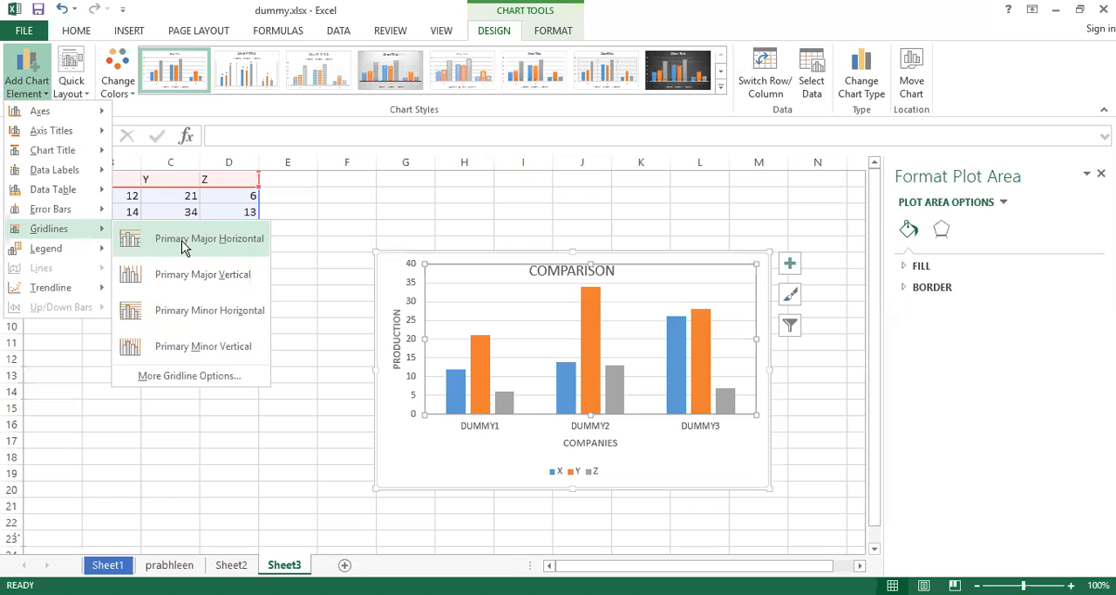
click(182, 242)
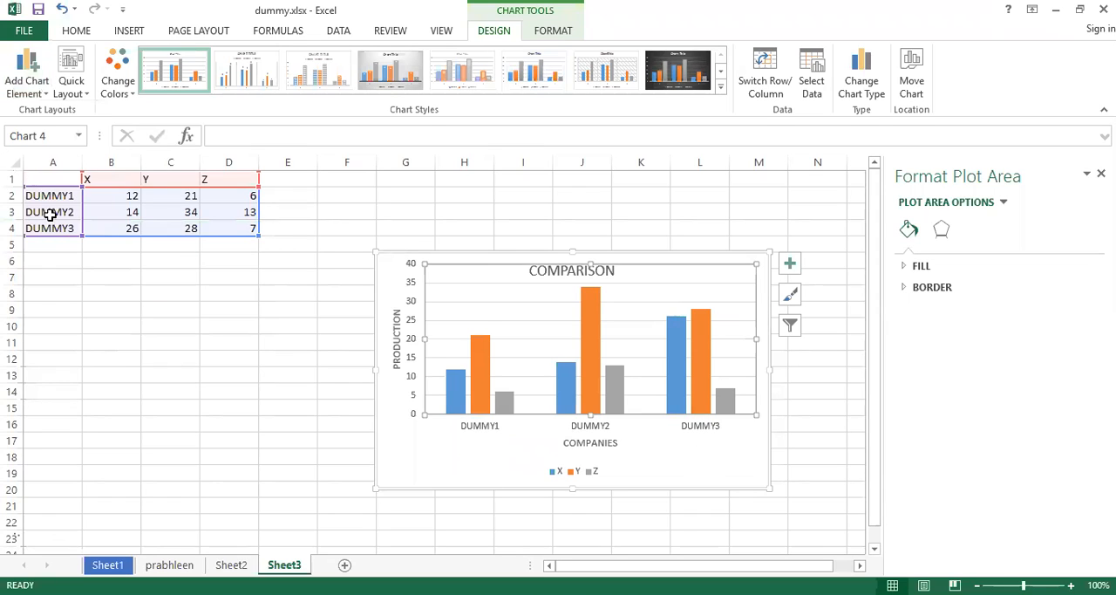
Remove the primary major horizontal gridlines from the COMPARISON chart.
click(44, 86)
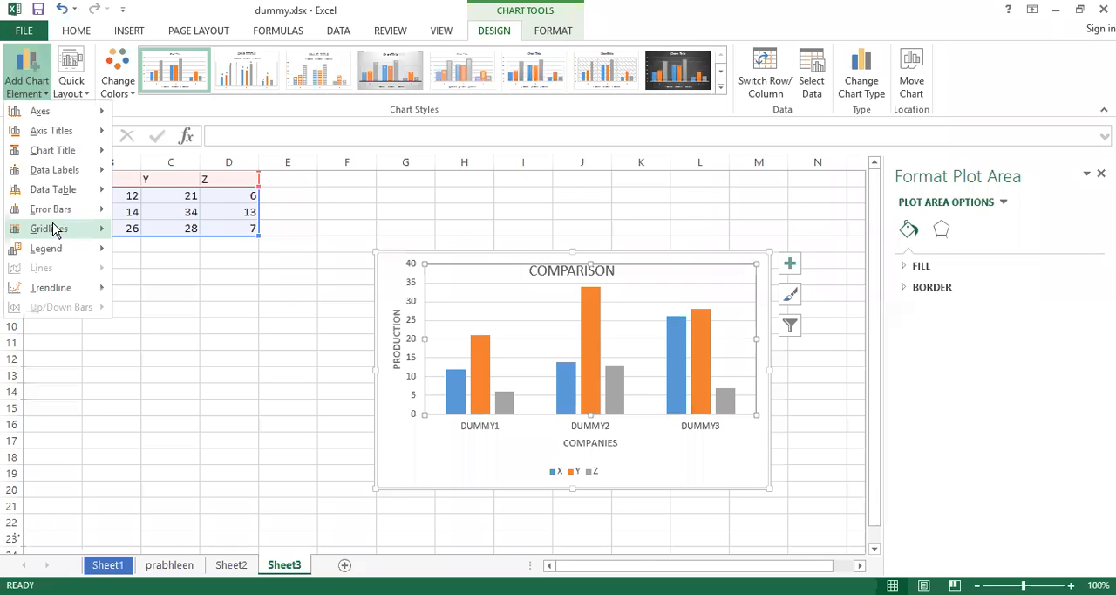
mouse_move(59, 233)
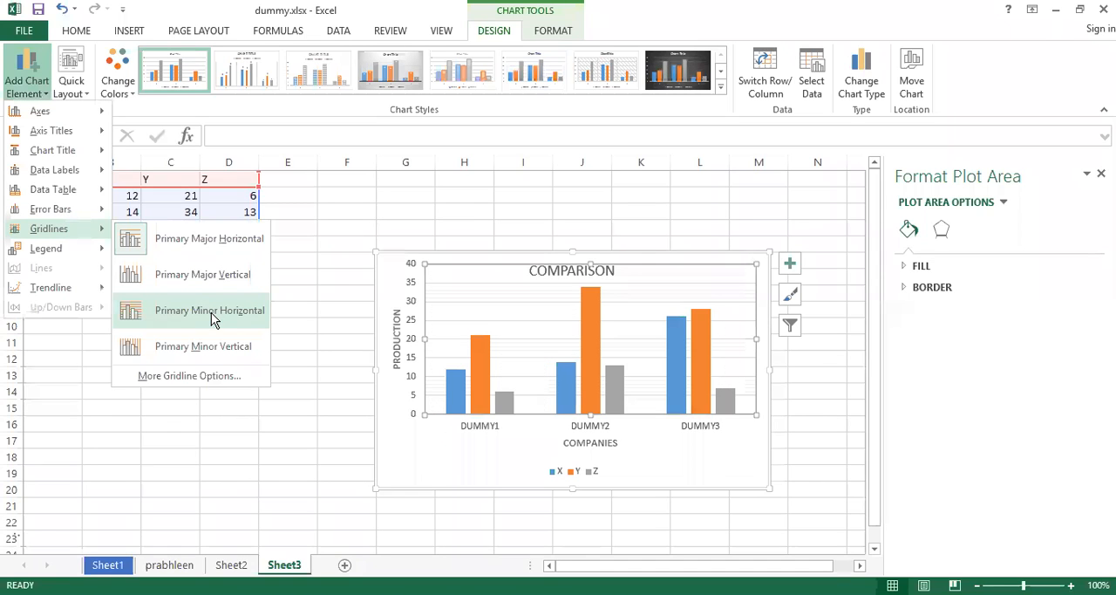
click(224, 238)
Remove the legend from the COMPARISON chart by setting it to None.
click(48, 92)
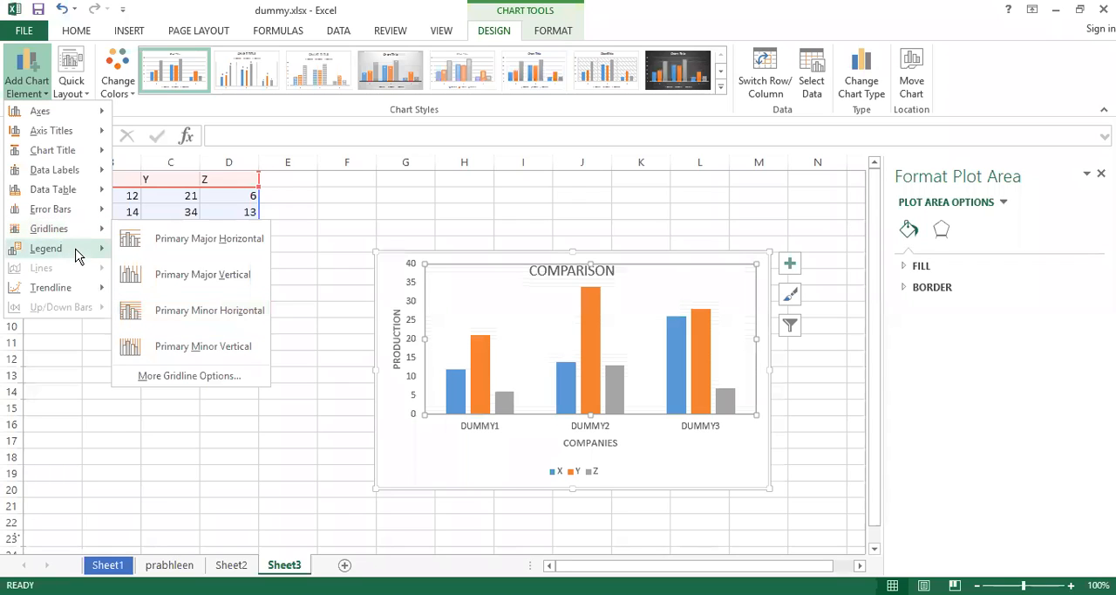
mouse_move(77, 255)
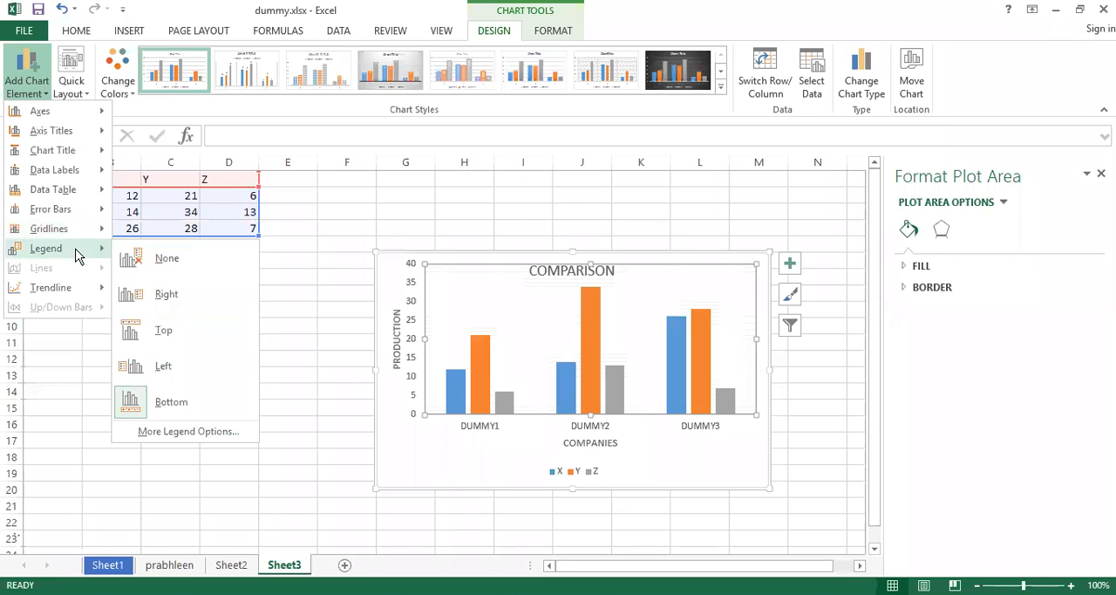
click(168, 260)
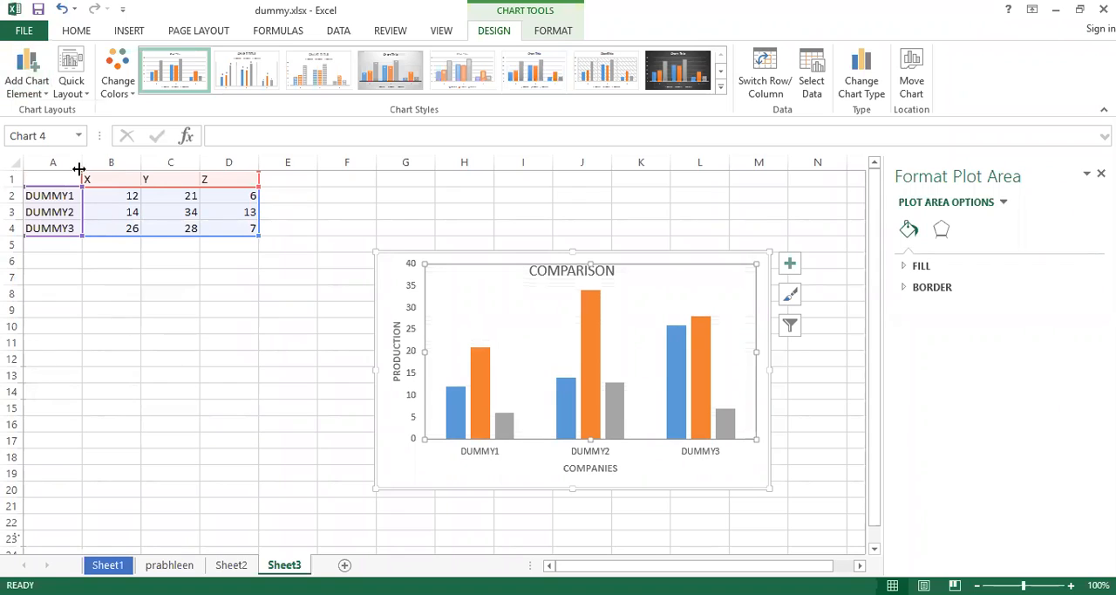
Add a linear trendline based on series X to the COMPARISON chart.
click(49, 98)
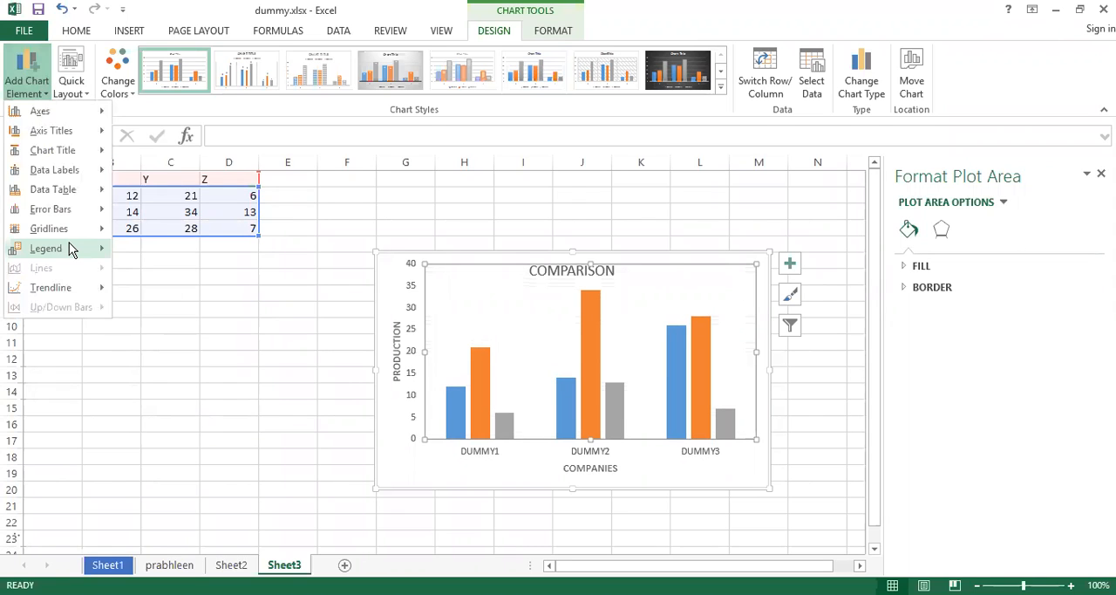
mouse_move(103, 251)
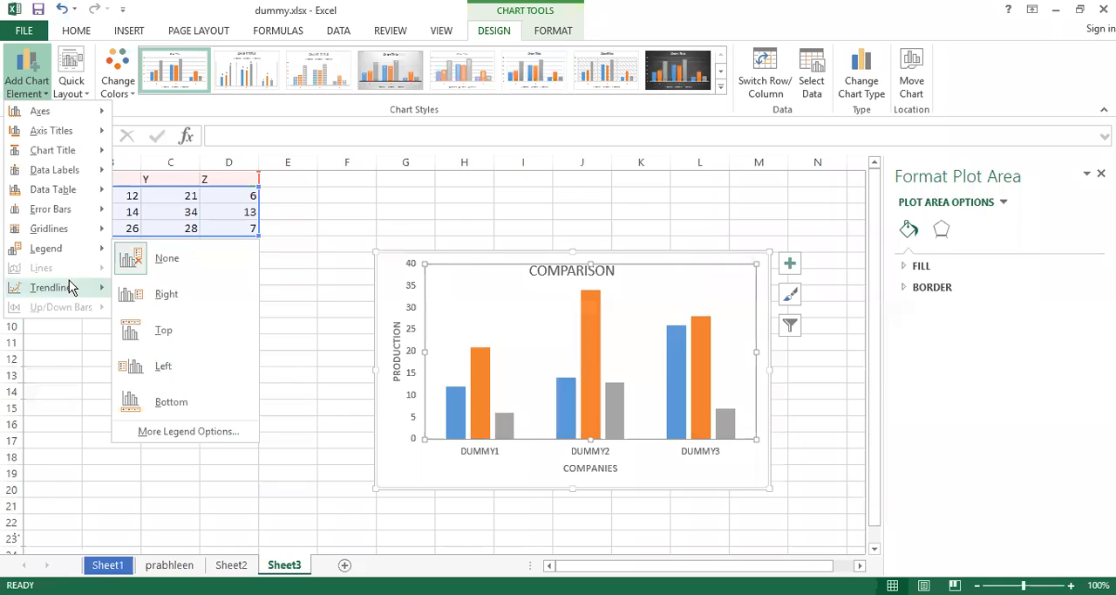
mouse_move(69, 281)
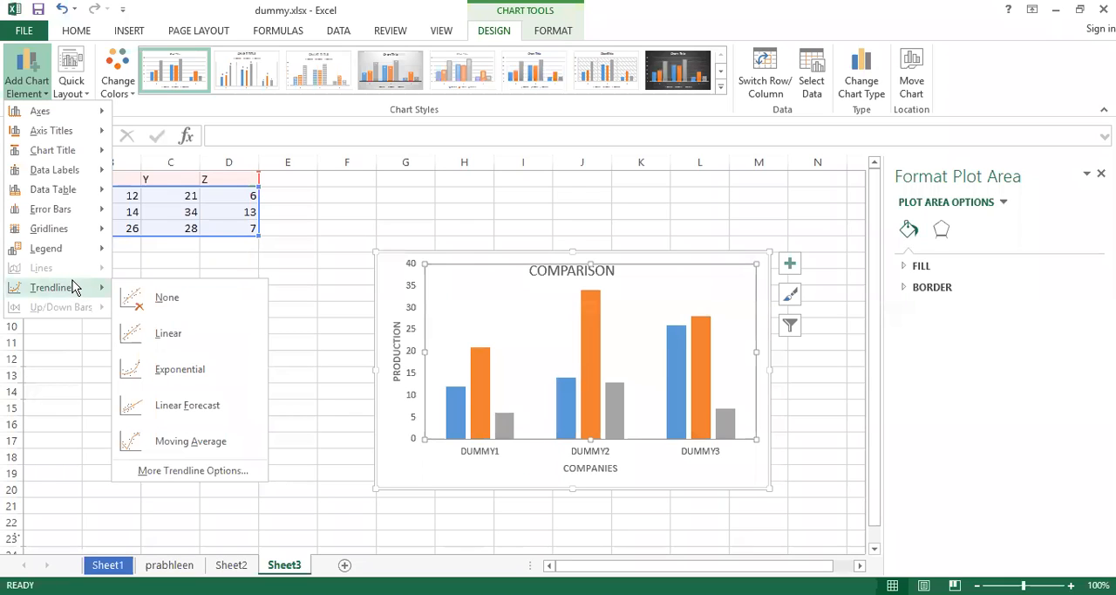
click(183, 332)
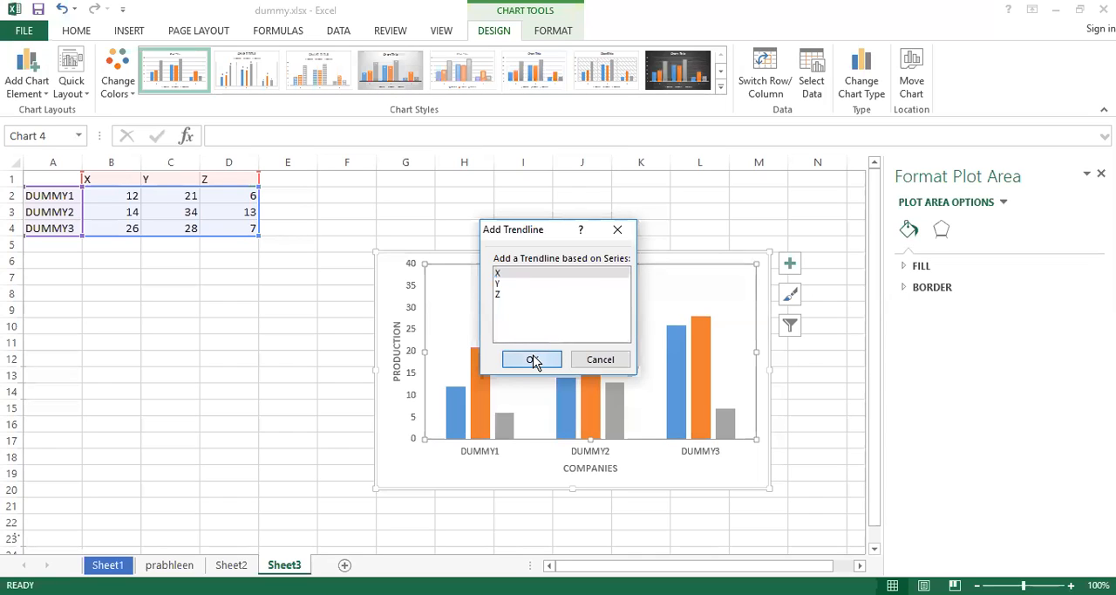
click(533, 359)
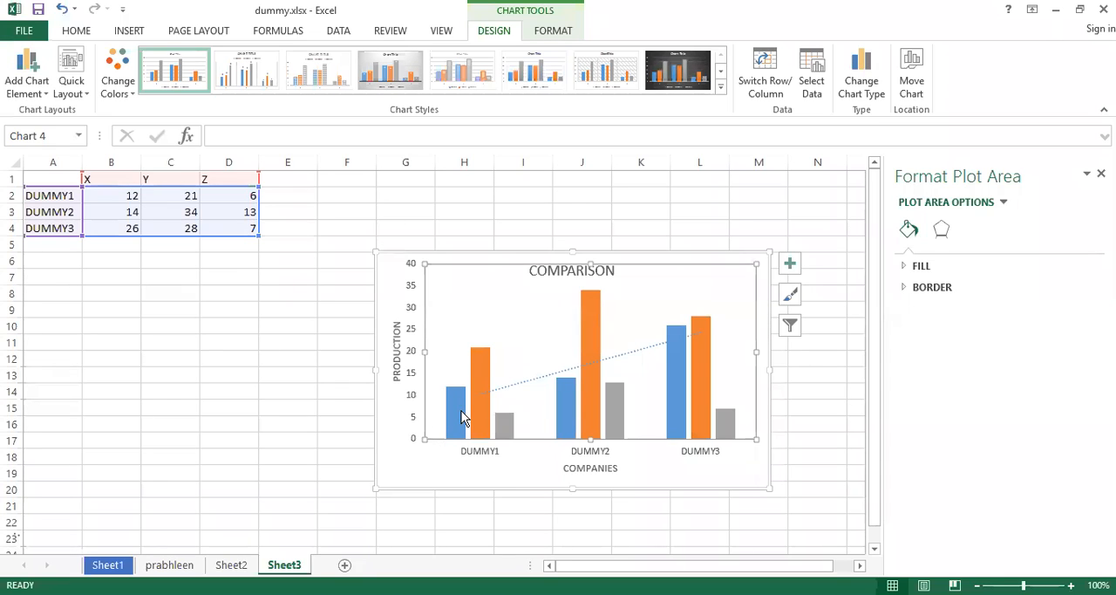
Add a second linear trendline to the chart, based on series Y.
mouse_move(463, 418)
mouse_move(697, 330)
click(45, 93)
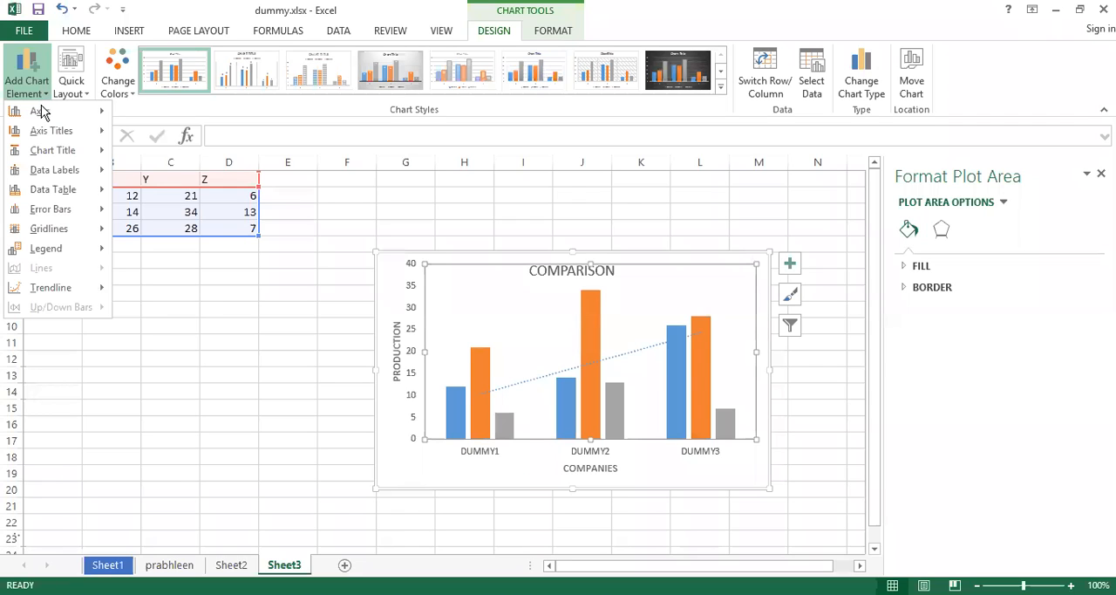
mouse_move(70, 295)
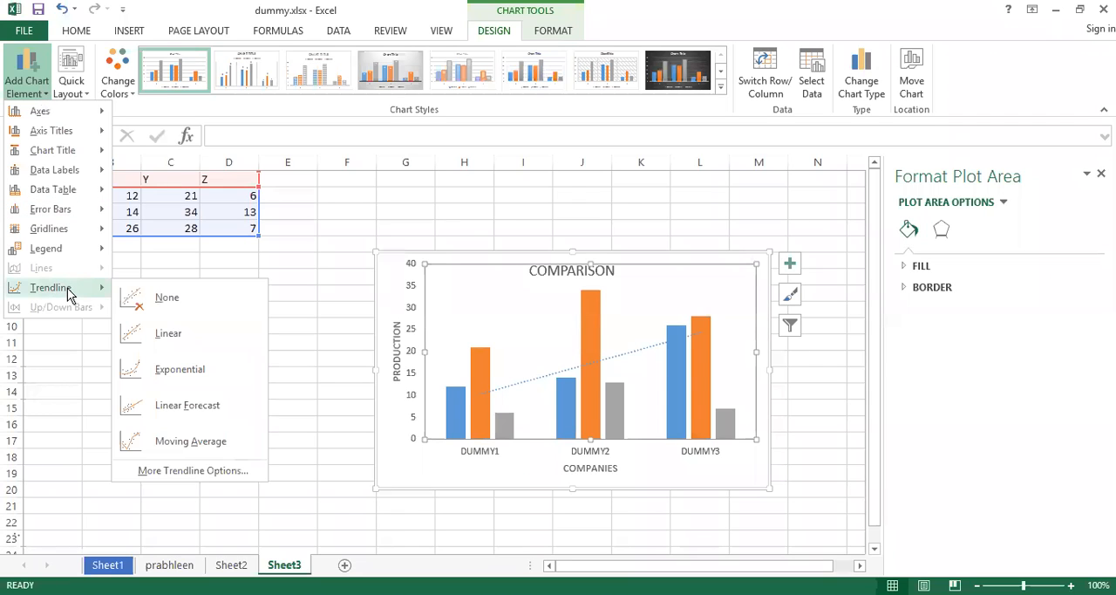
click(180, 337)
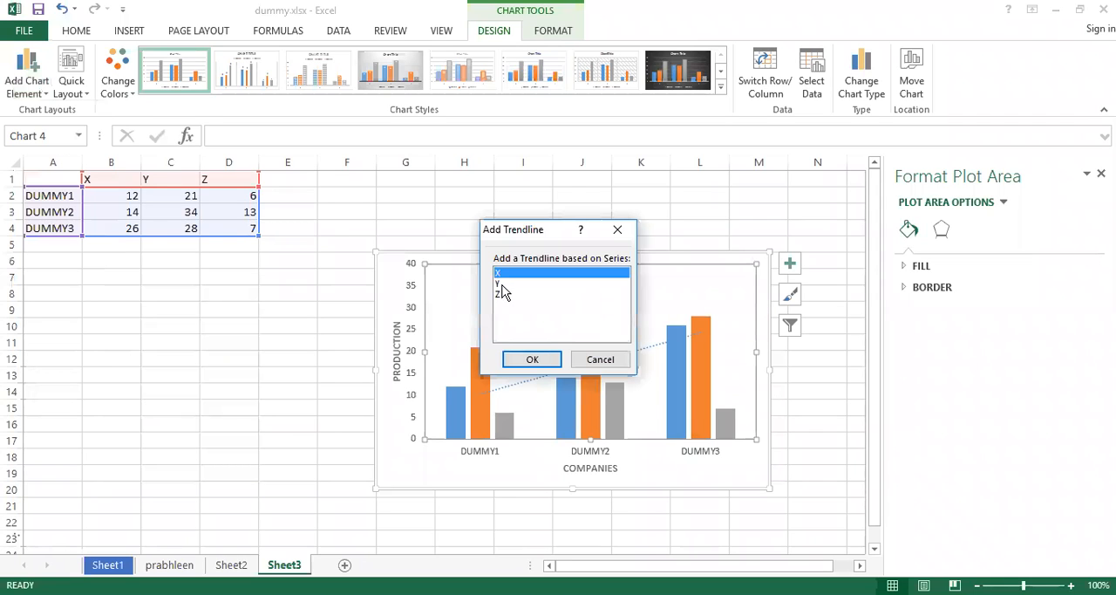
click(498, 284)
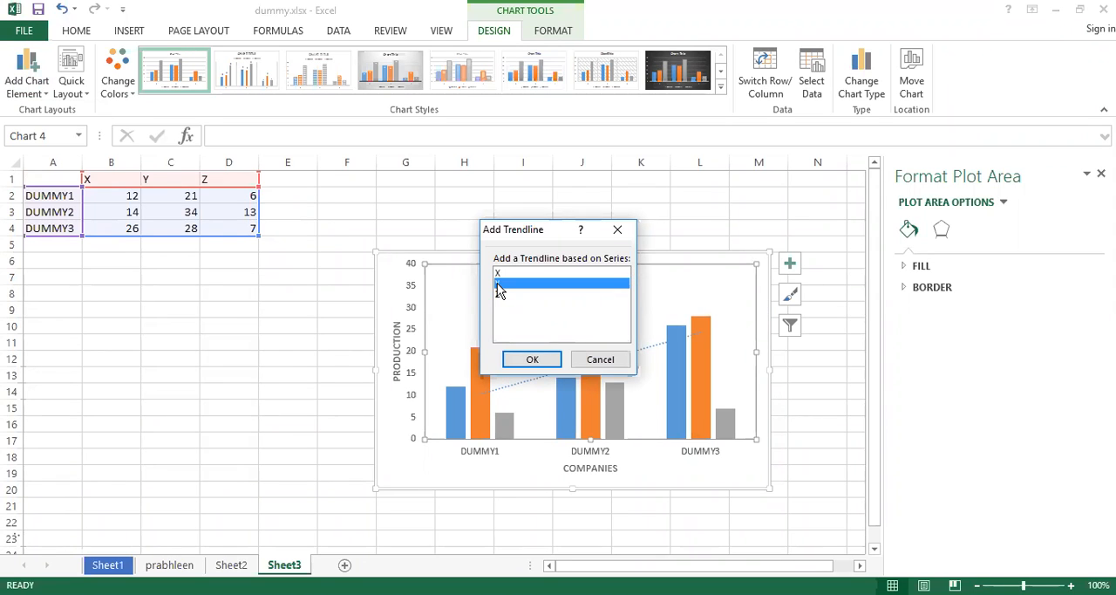
click(531, 363)
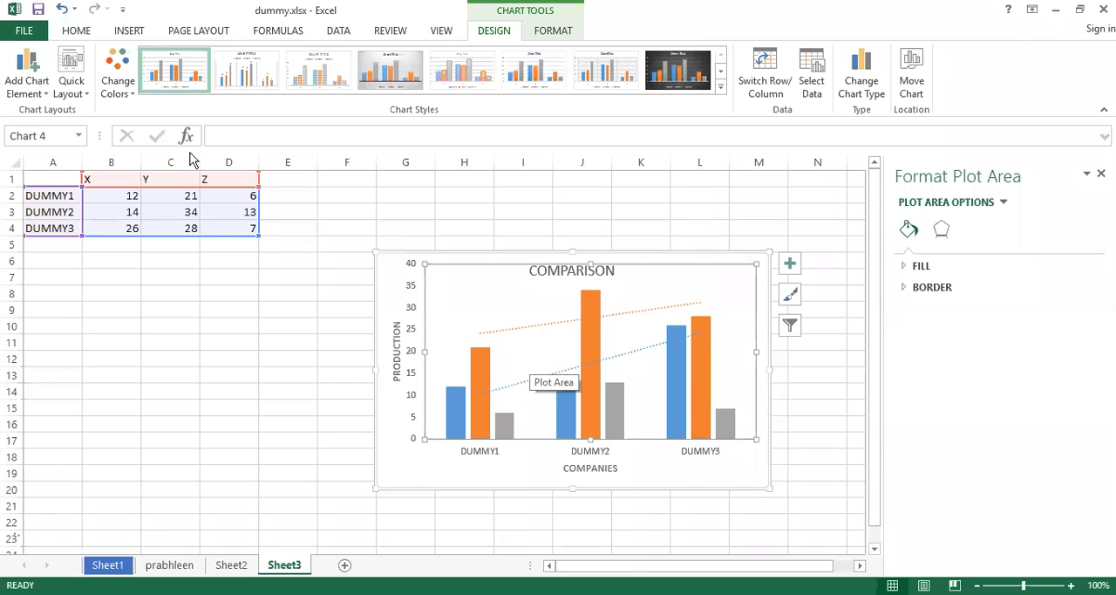
Add an exponential trendline based on series Y to the chart.
click(44, 94)
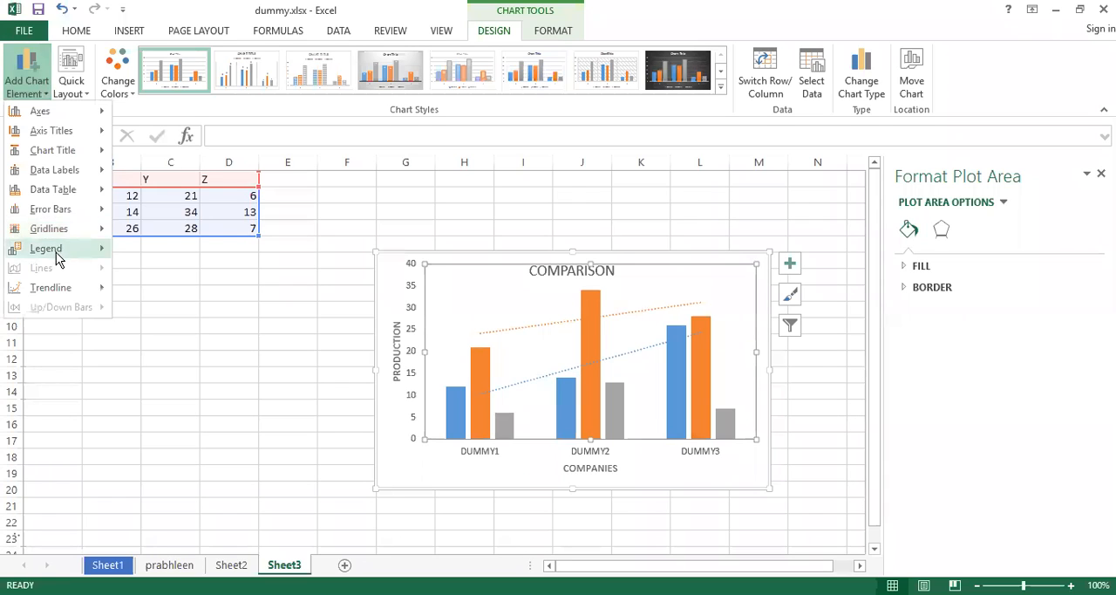
mouse_move(53, 287)
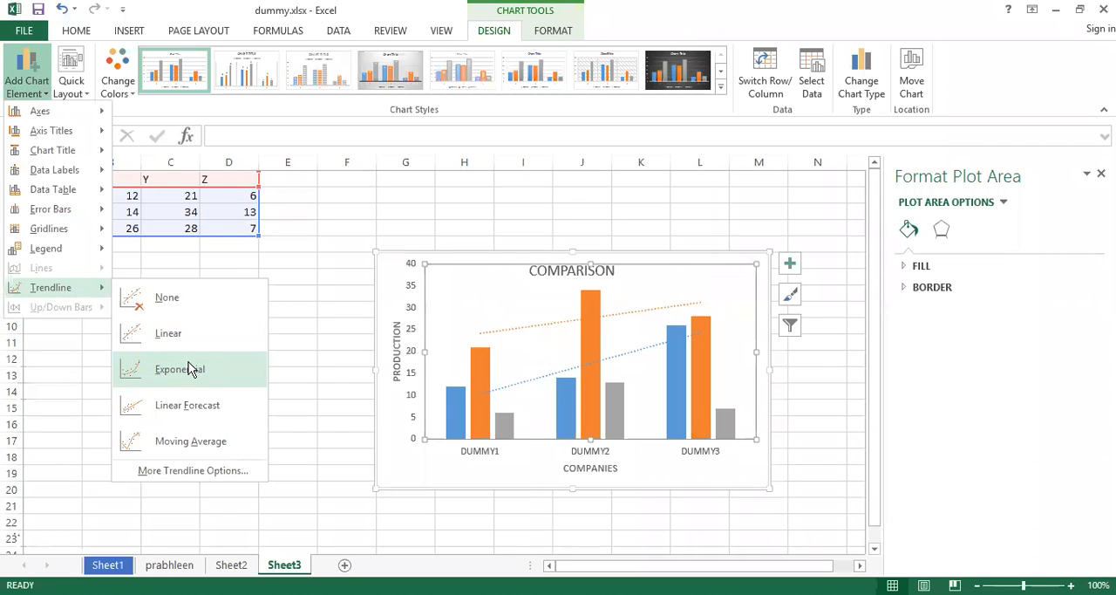
click(190, 369)
click(497, 286)
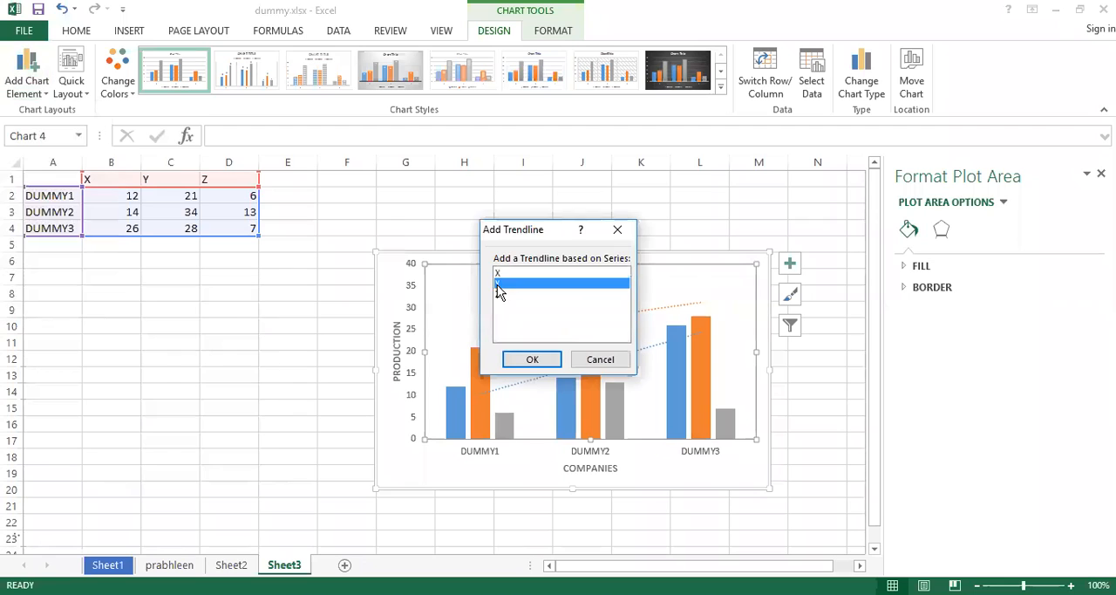
click(530, 360)
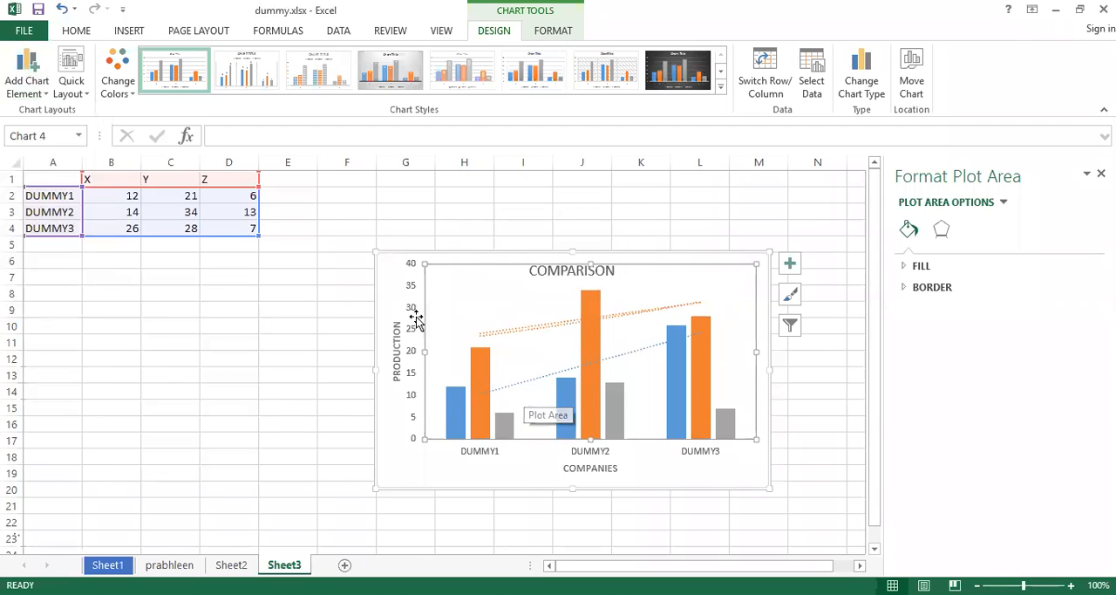
Remove all trendlines from the COMPARISON chart by setting the trendline option to None.
click(50, 94)
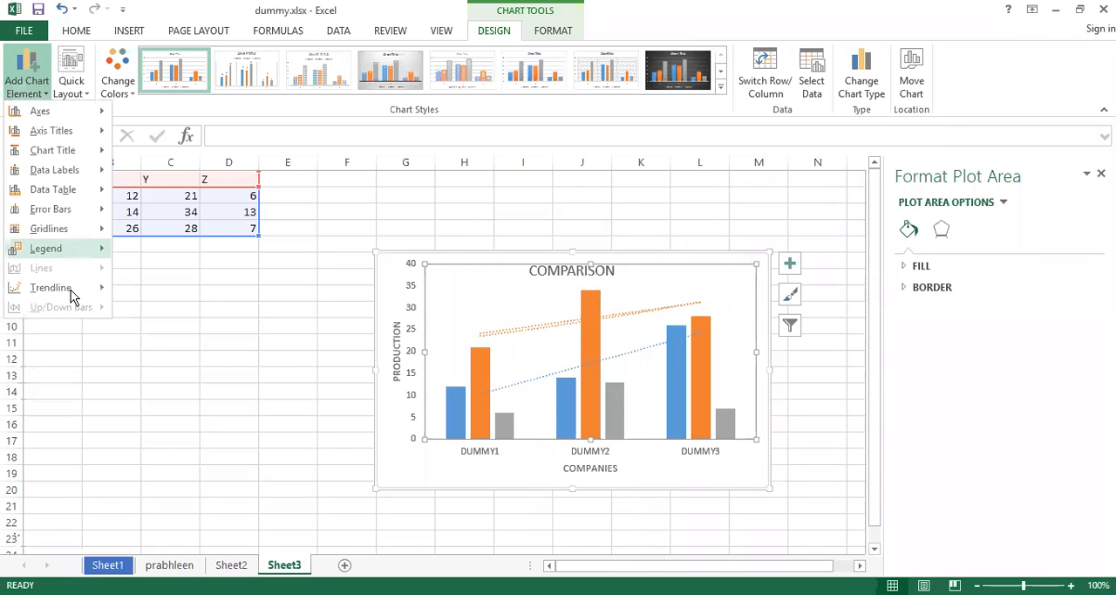
click(70, 290)
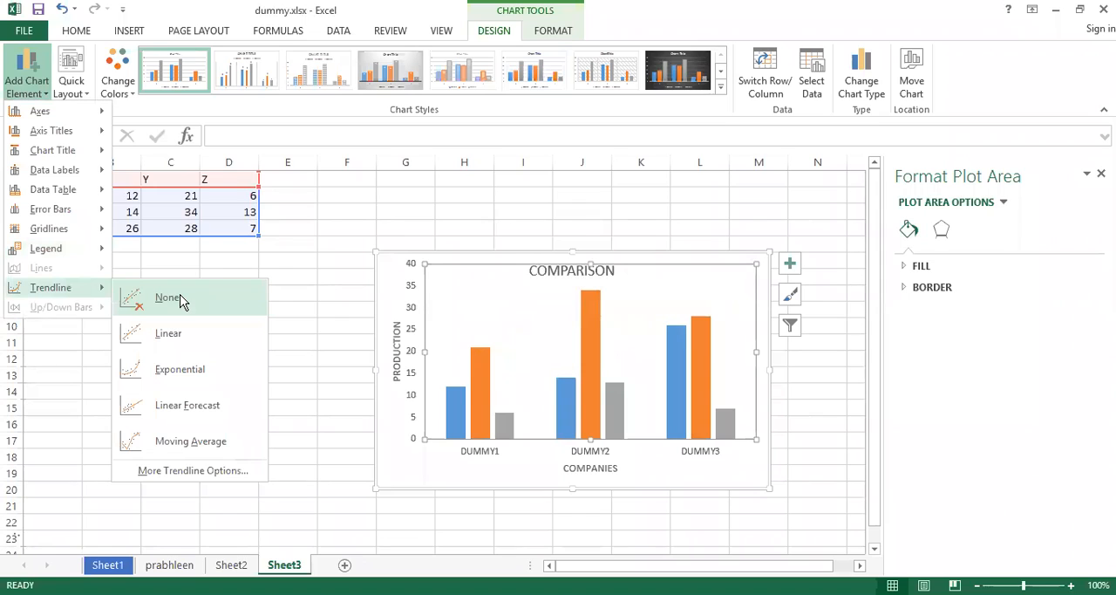
click(182, 299)
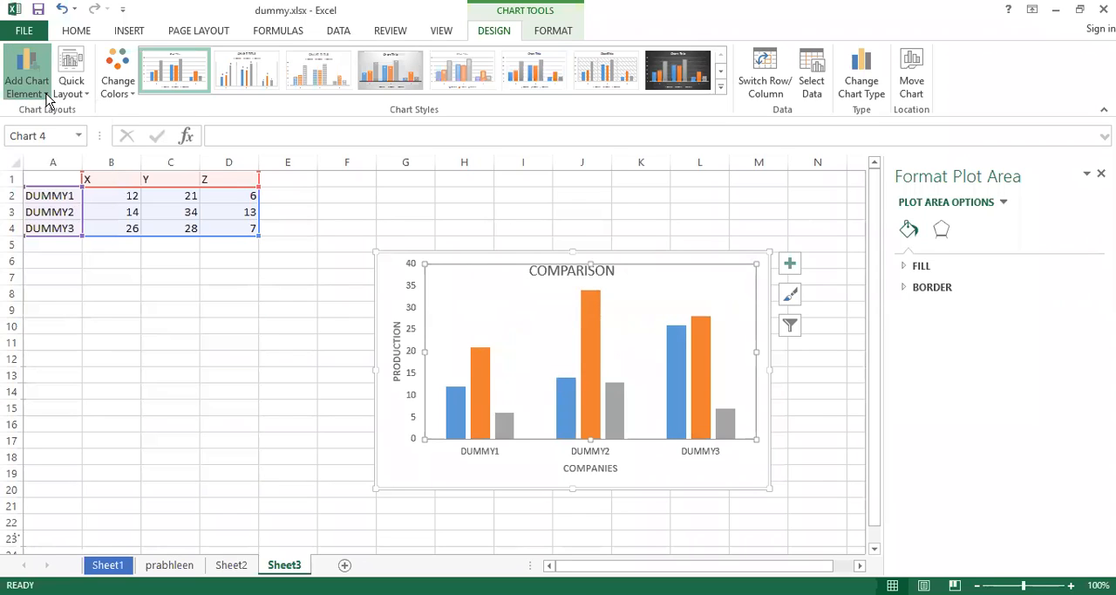
Add a moving average trendline based on series Y to the COMPARISON chart.
click(45, 96)
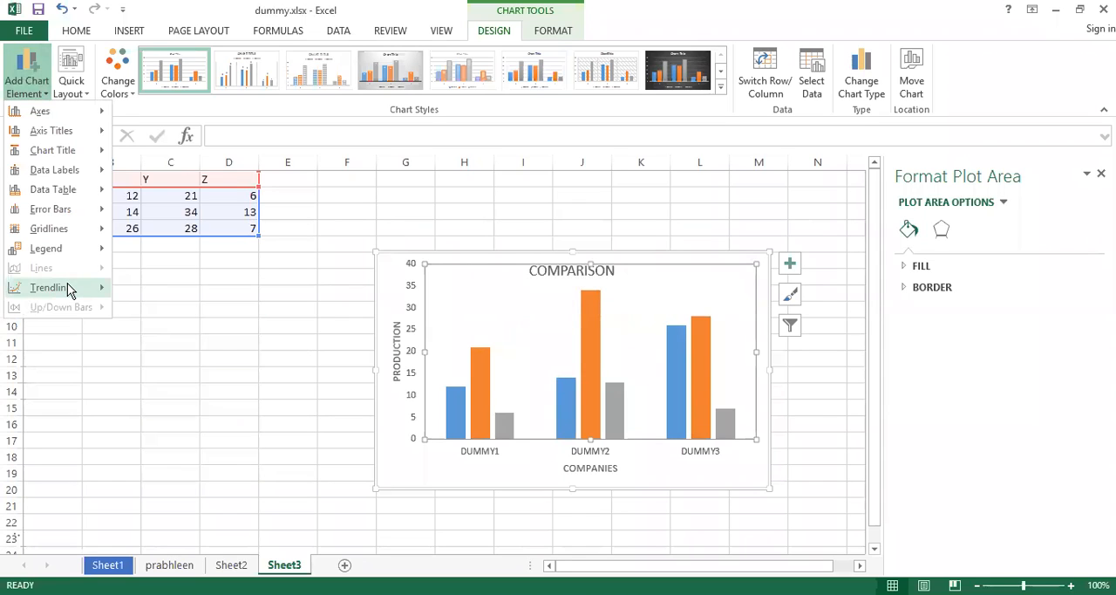
click(67, 283)
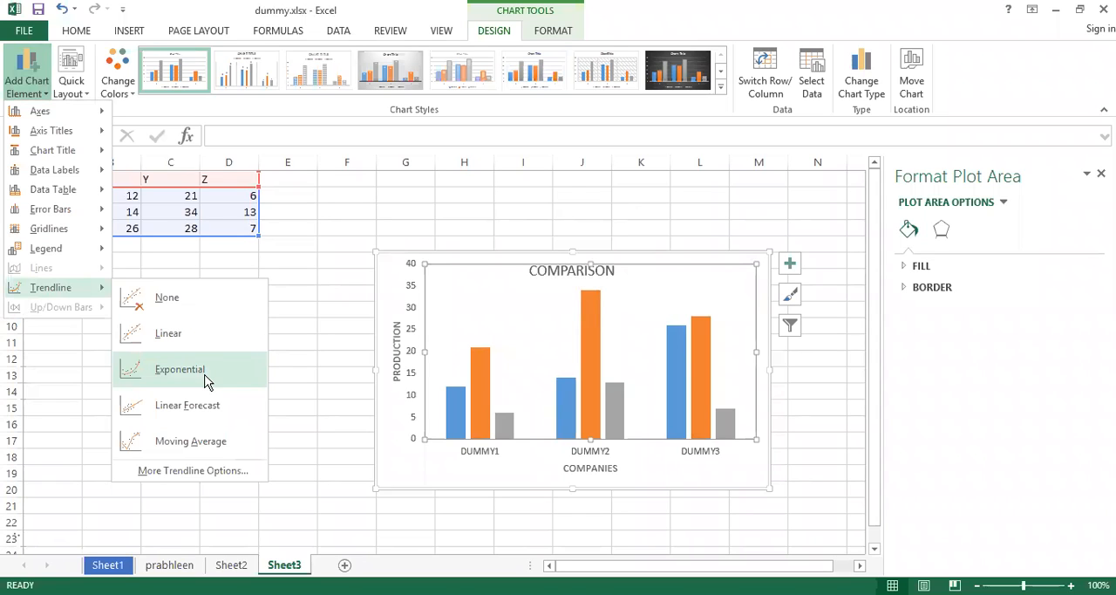
click(199, 441)
click(500, 284)
click(532, 360)
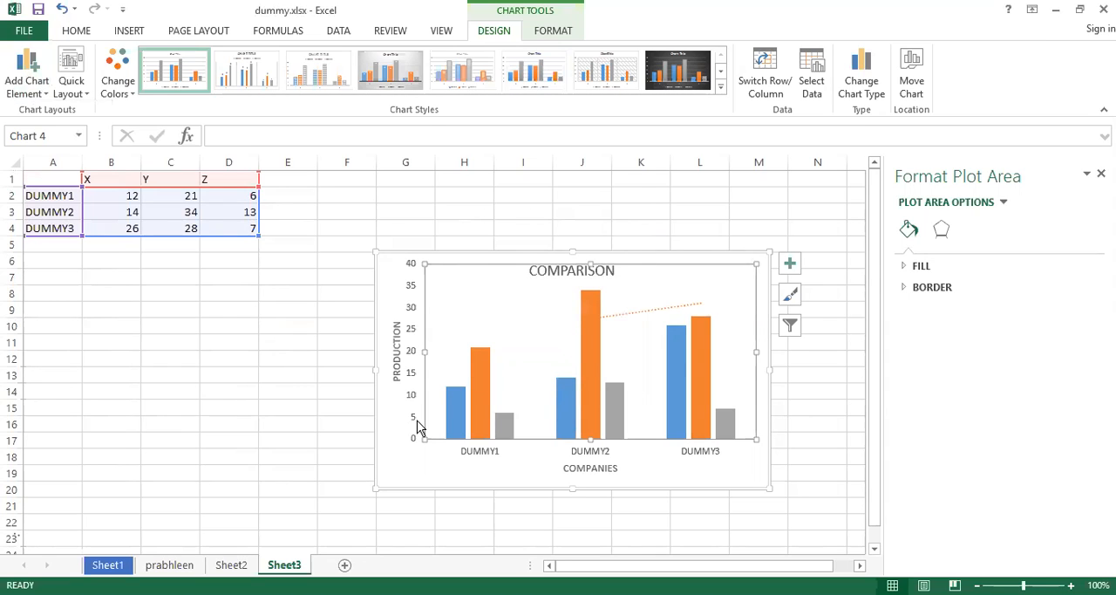
Remove the moving average trendline from the chart by setting the trendline option to None.
click(631, 312)
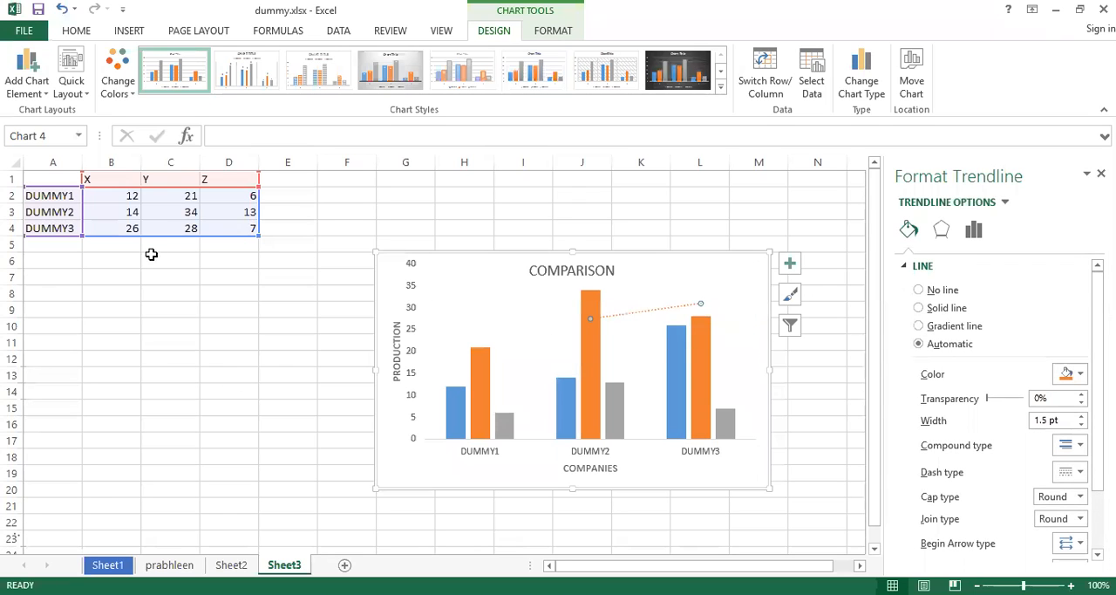
click(47, 91)
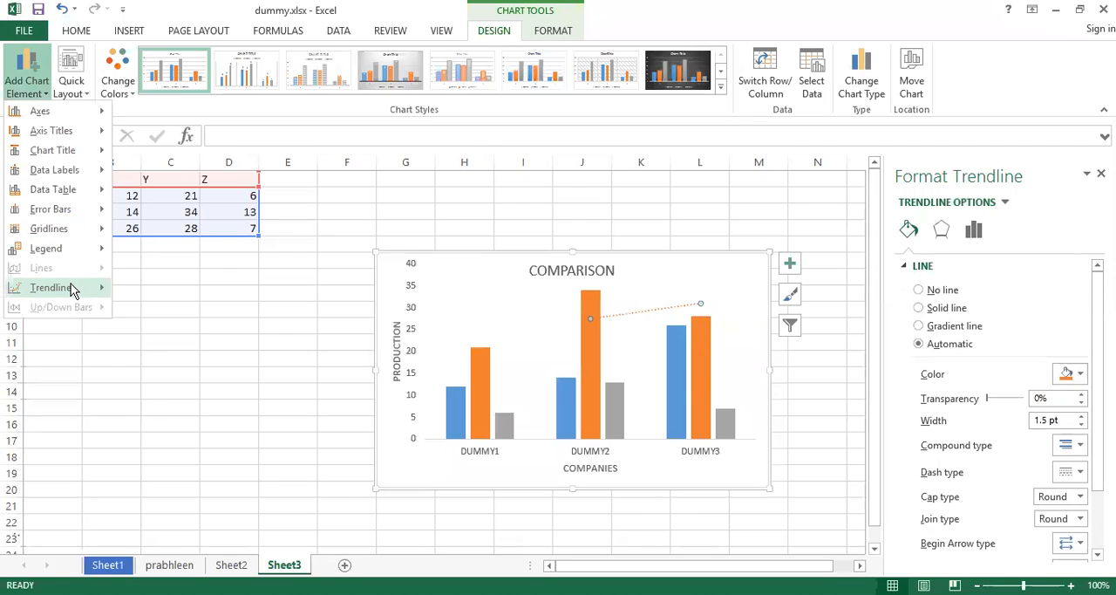
mouse_move(73, 289)
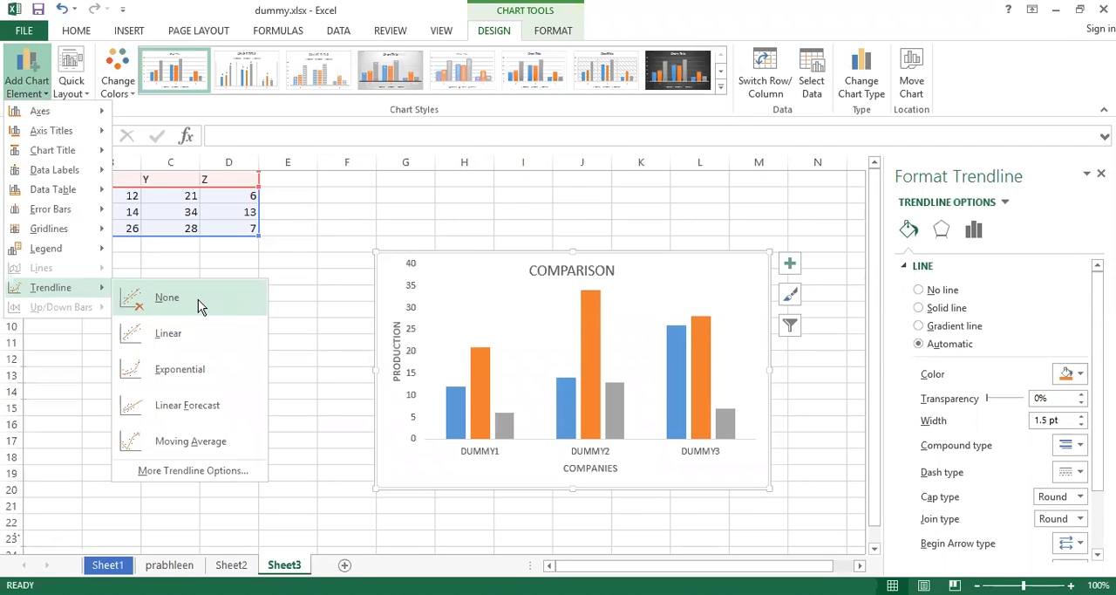
click(198, 299)
Add the moving average trendline based on series Y to the chart again.
click(46, 91)
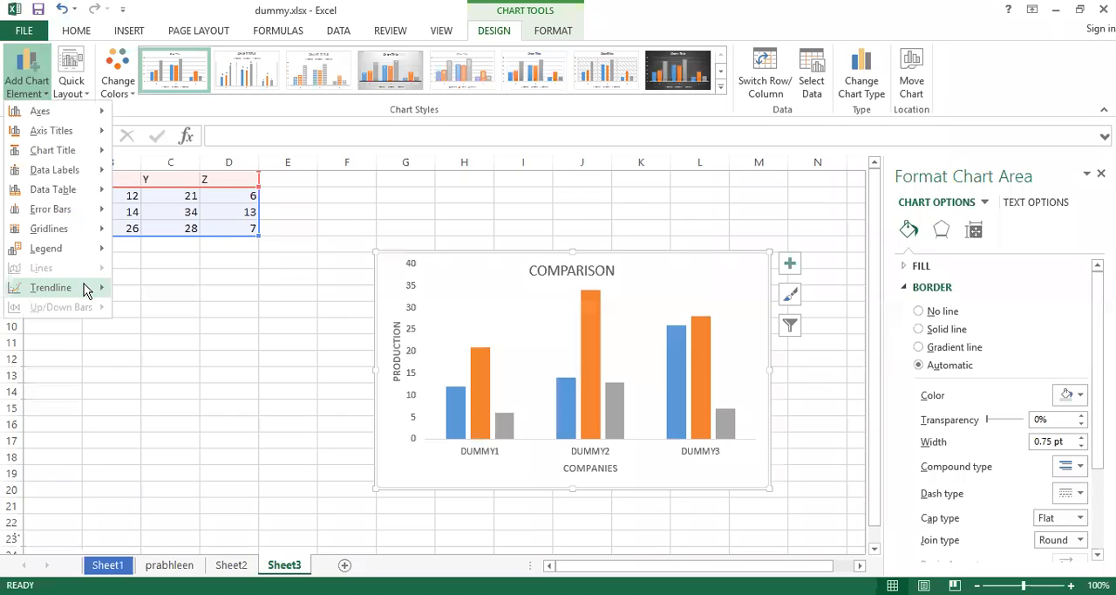
mouse_move(87, 290)
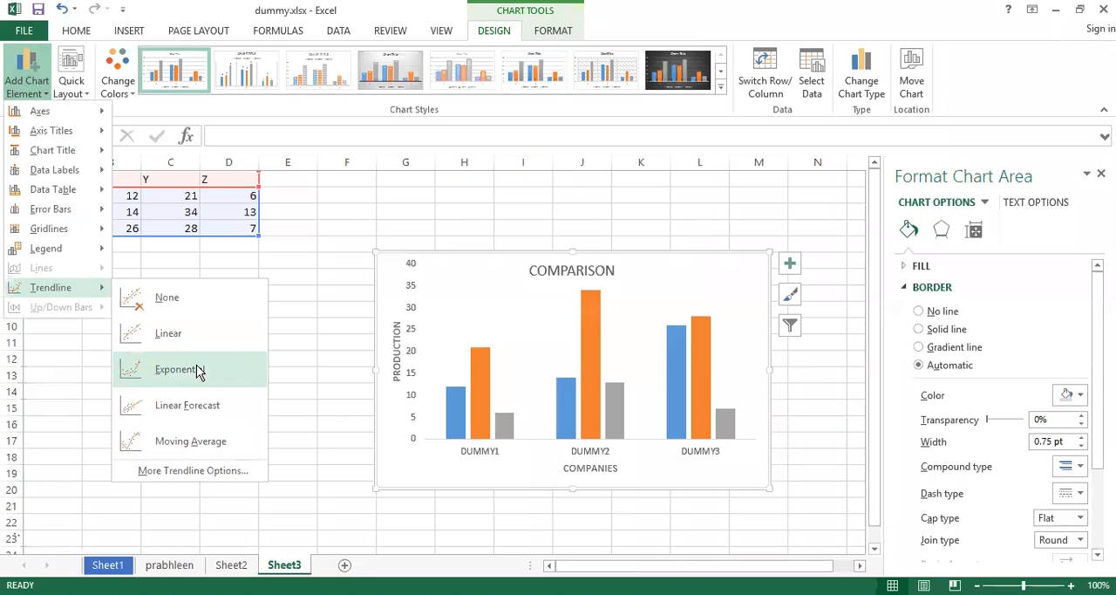
click(191, 440)
click(504, 284)
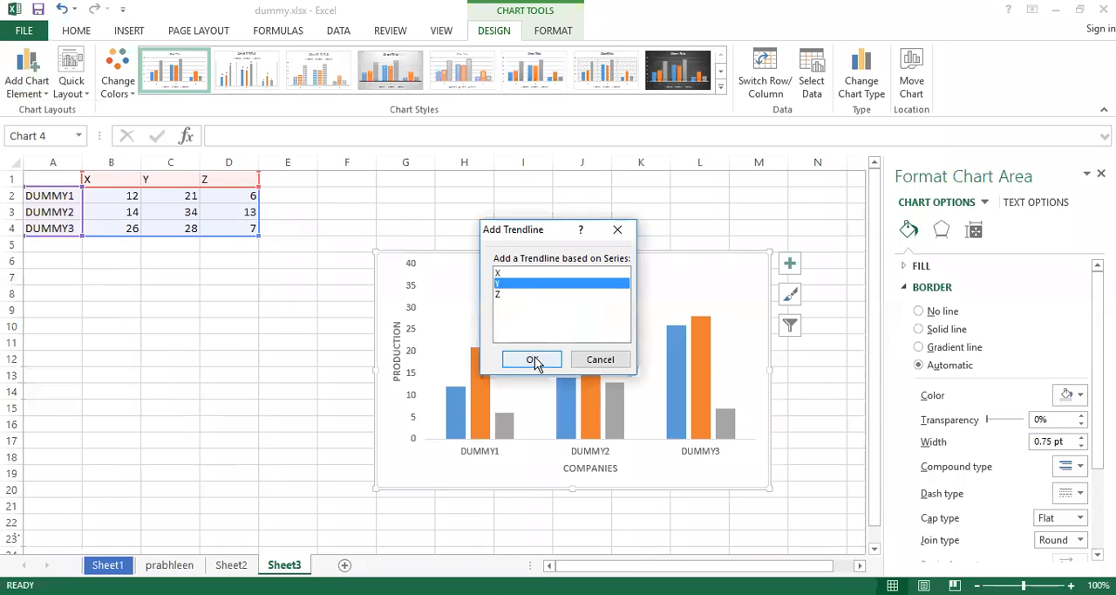
click(532, 360)
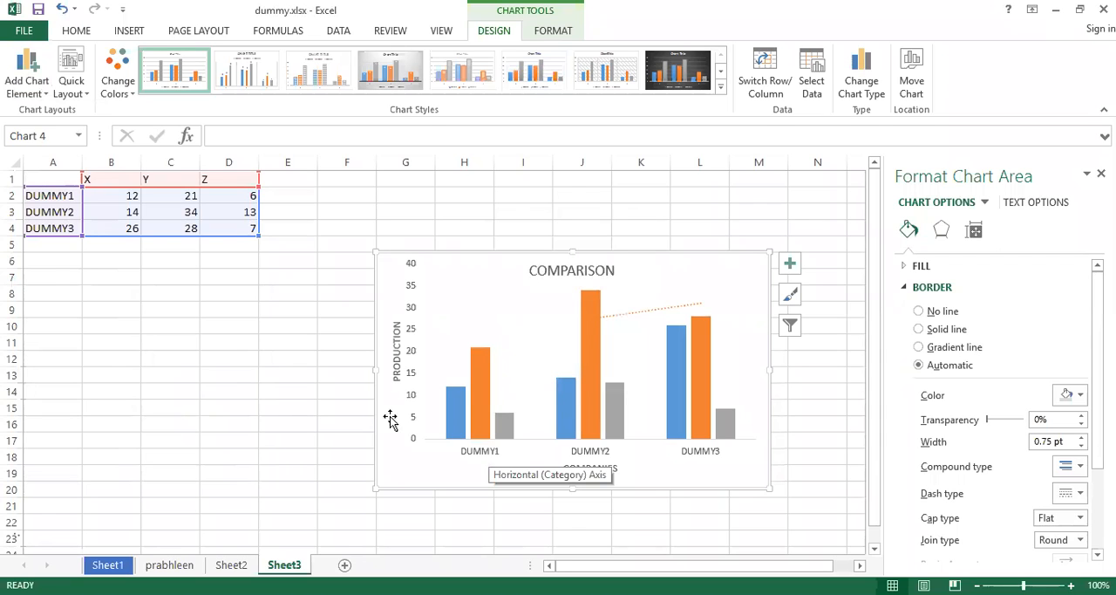
Add an exponential trendline based on series Y alongside the moving average trendline.
click(35, 86)
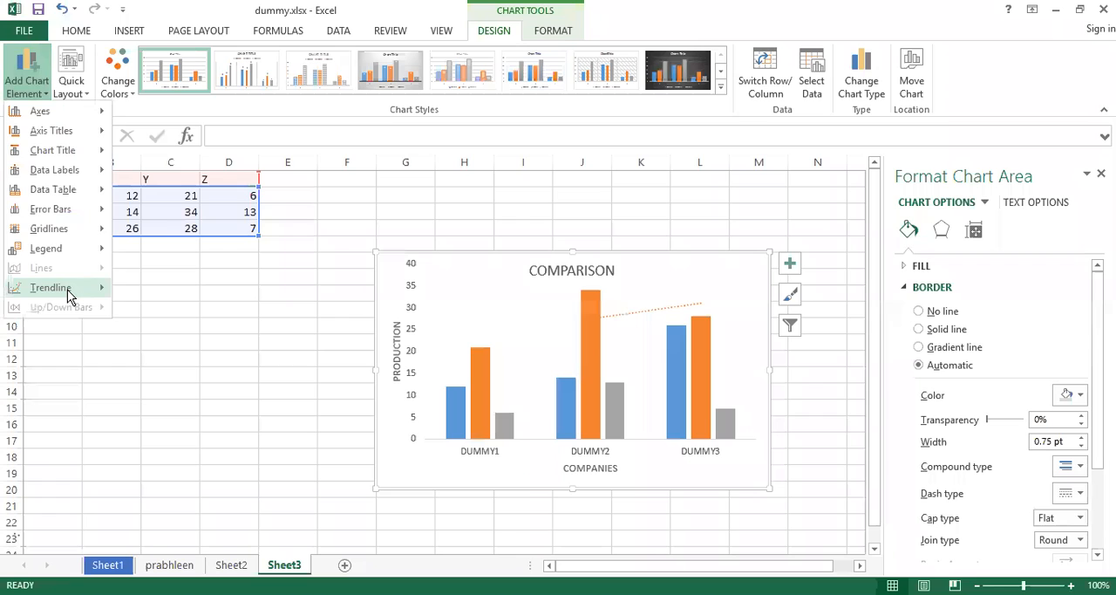
mouse_move(67, 290)
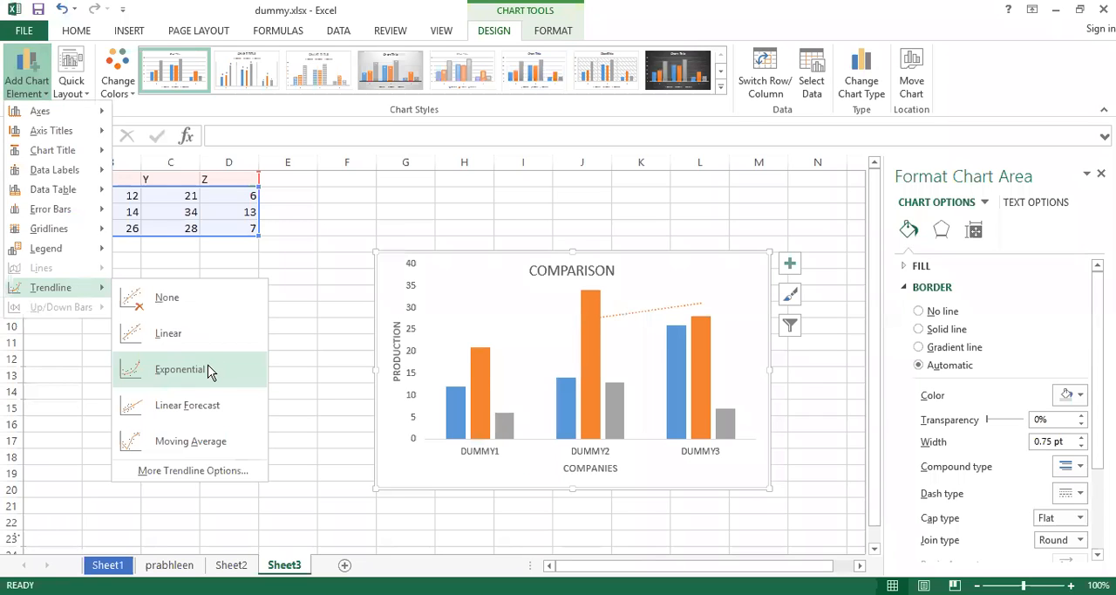
click(208, 369)
click(513, 283)
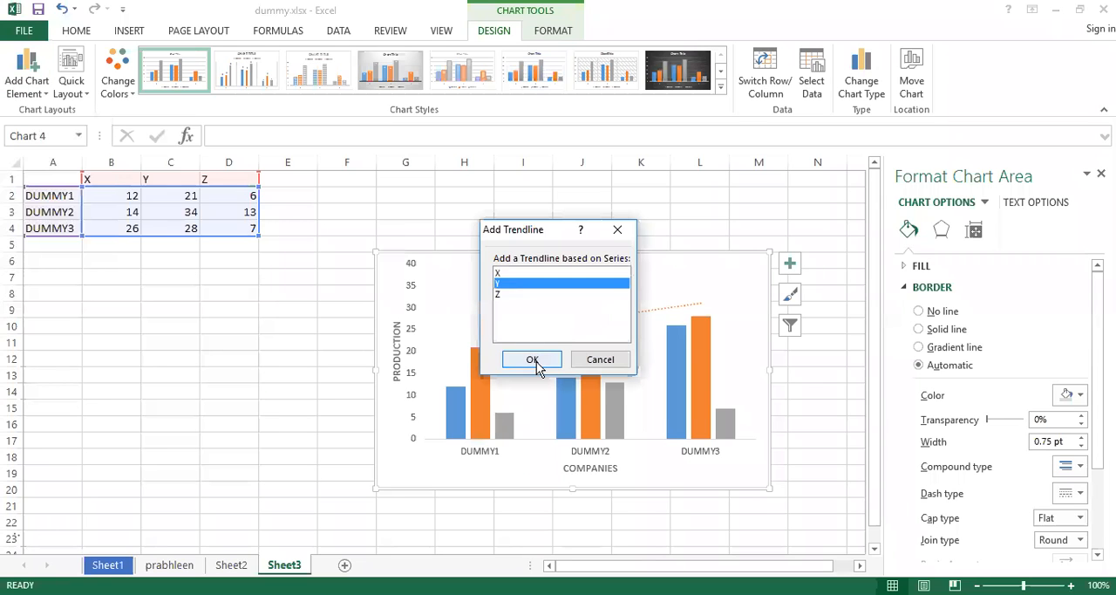
click(532, 361)
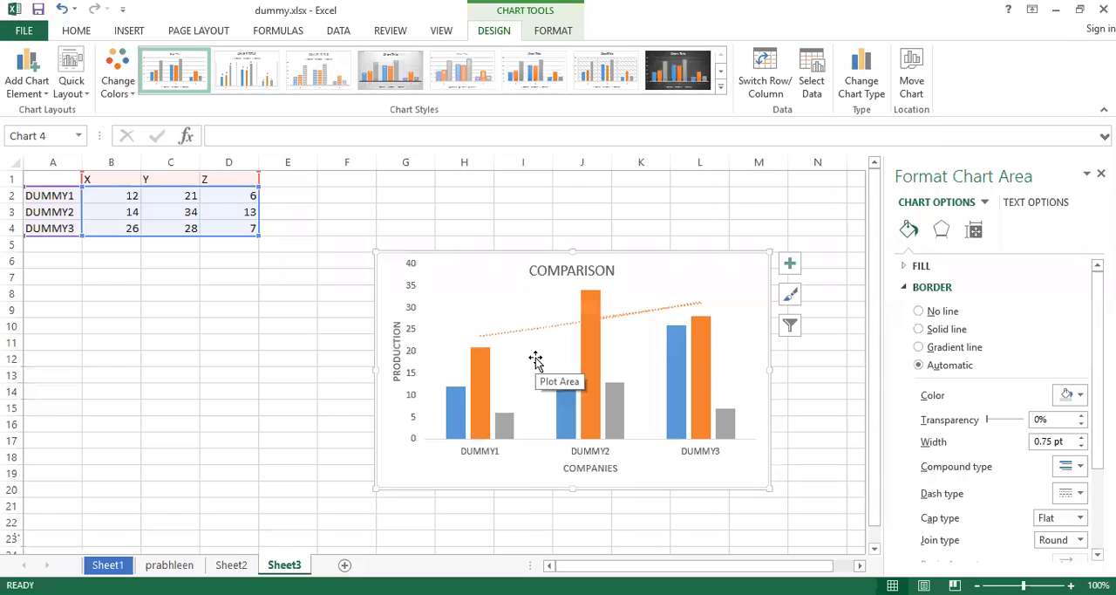
Delete the exponential and moving average trendlines from the chart, undoing the accidental deletion of the whole chart.
click(612, 317)
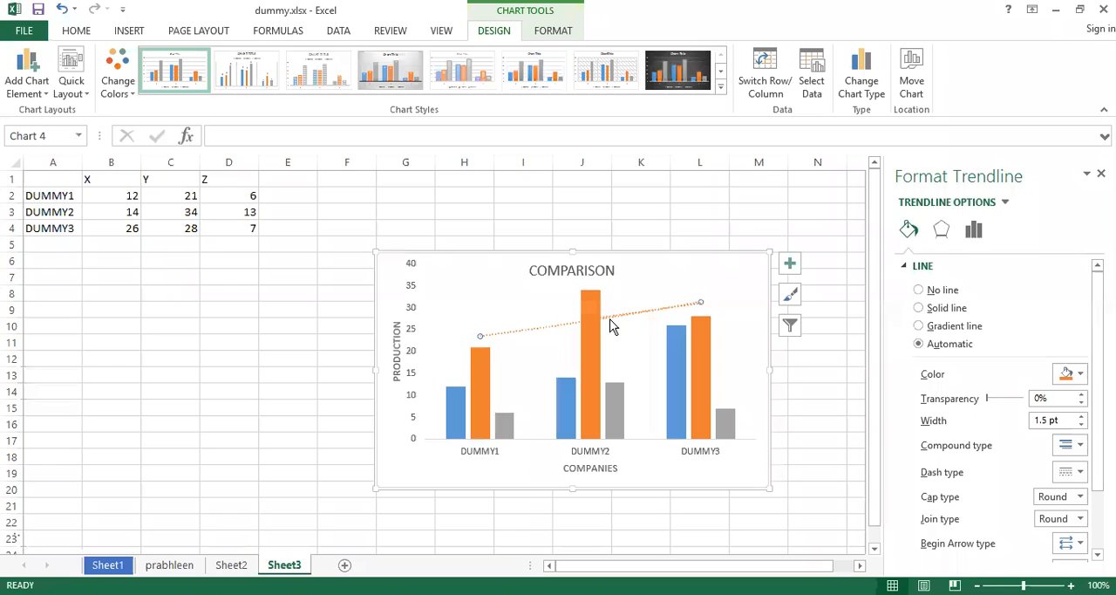
key(Delete)
key(Delete)
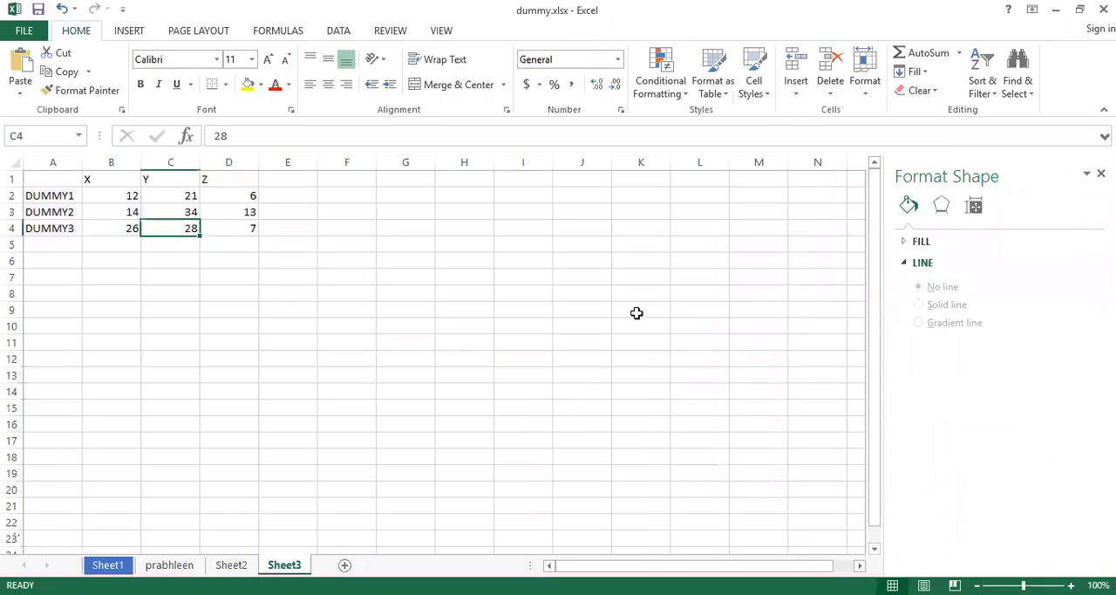
key(ctrl+z)
key(ctrl+z)
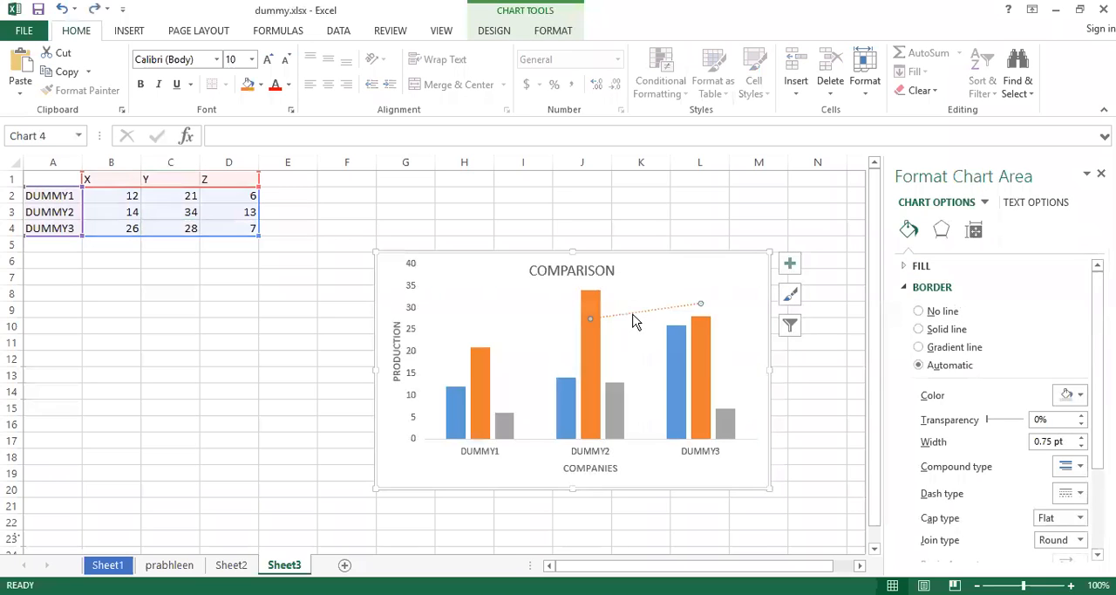
key(Delete)
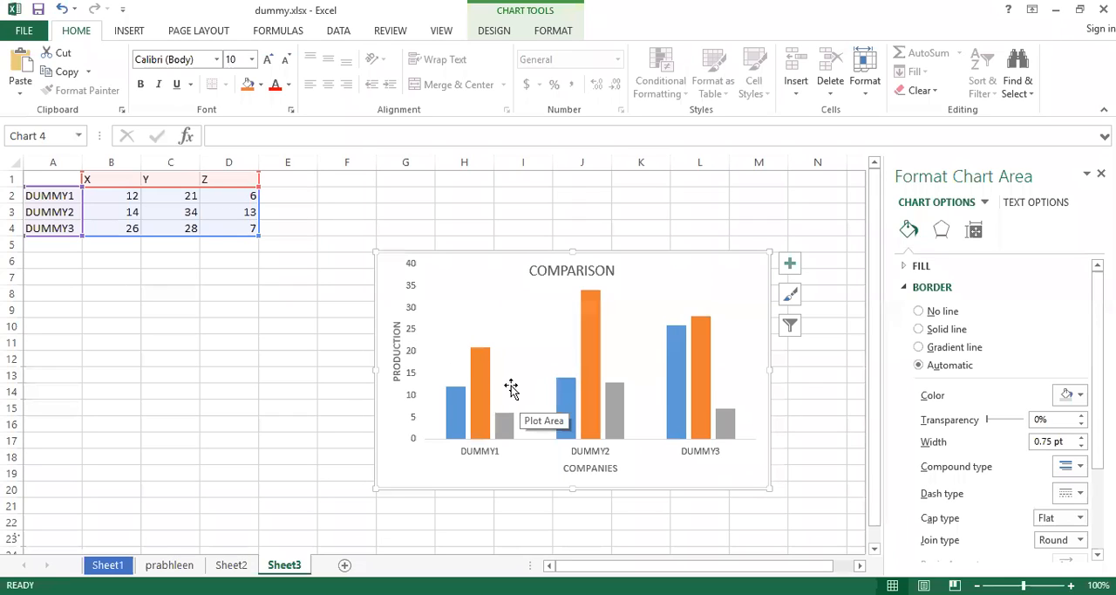
mouse_move(469, 352)
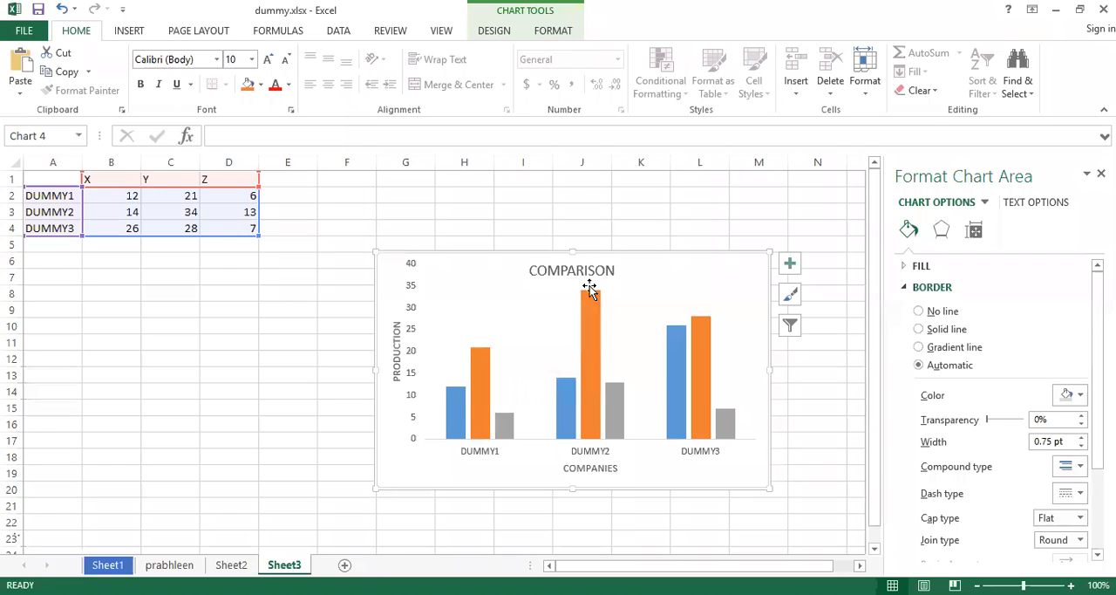
mouse_move(709, 324)
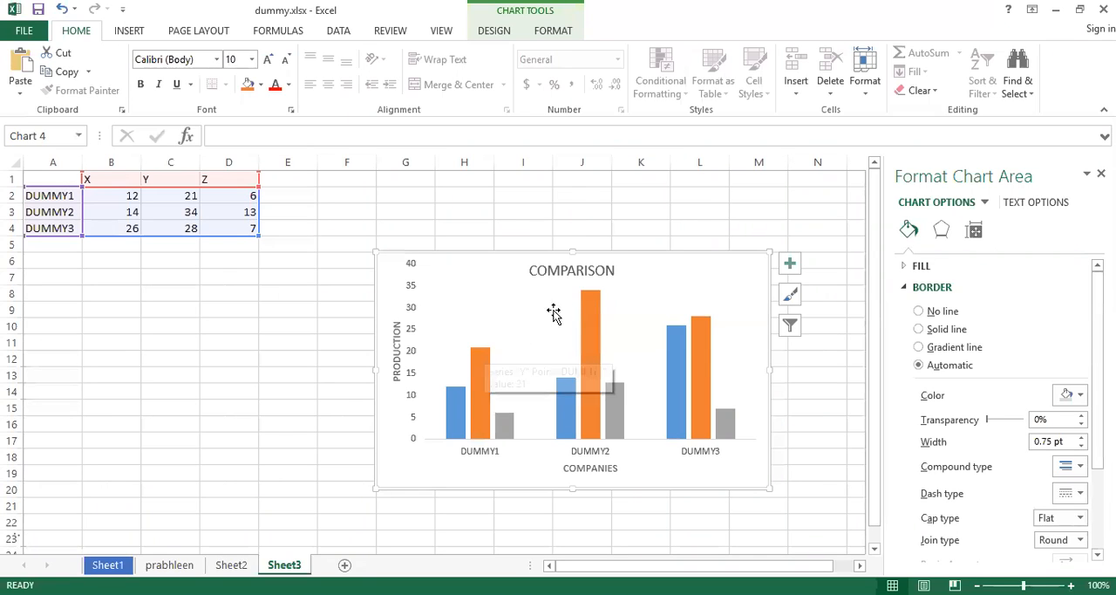
click(129, 33)
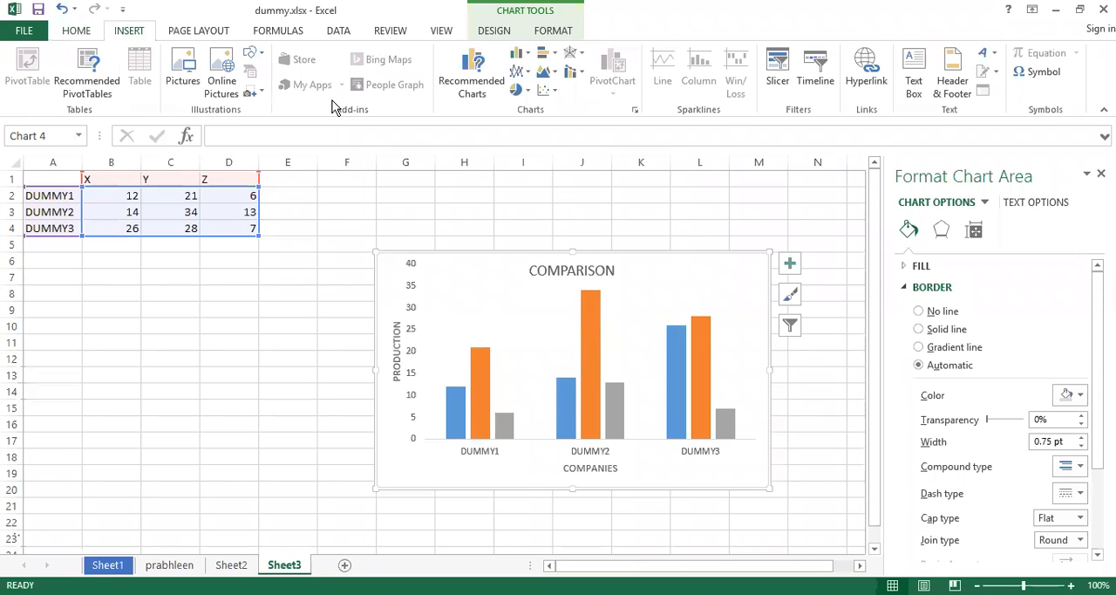
click(522, 71)
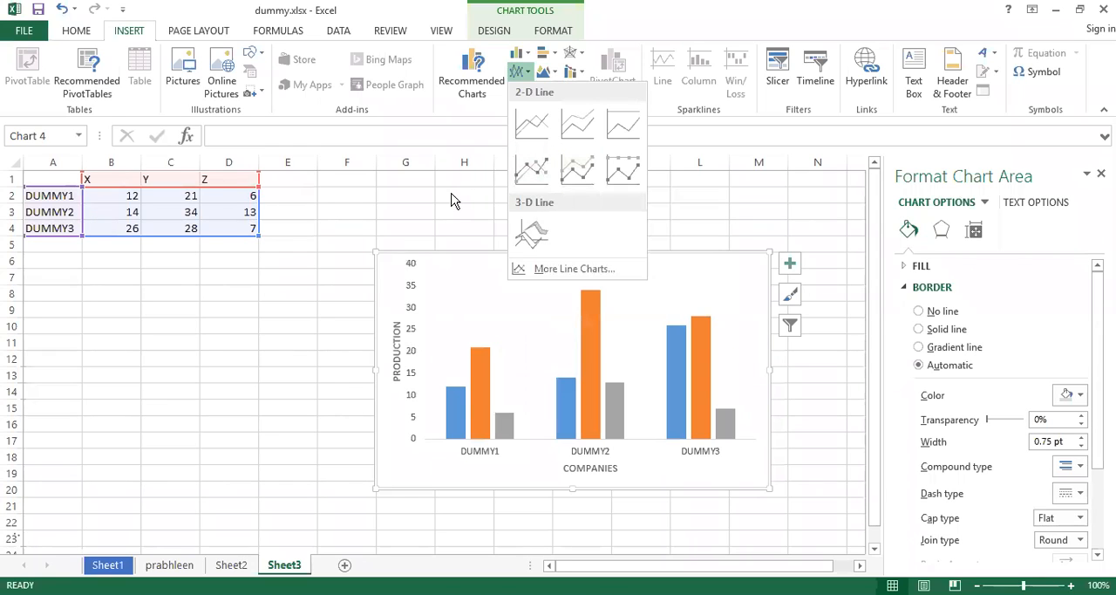
click(525, 52)
click(525, 52)
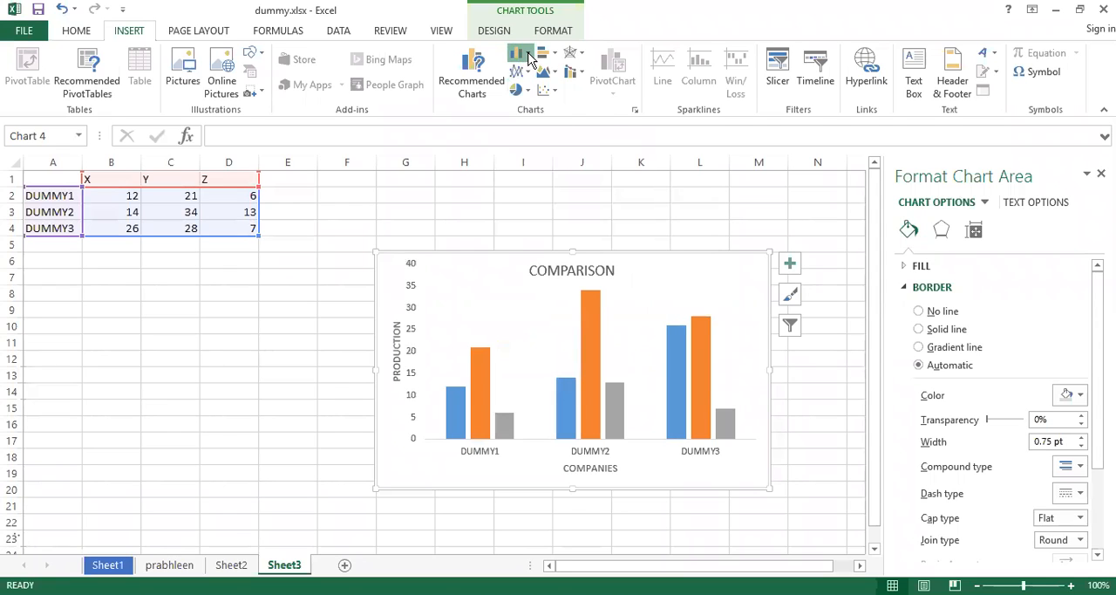
key(Escape)
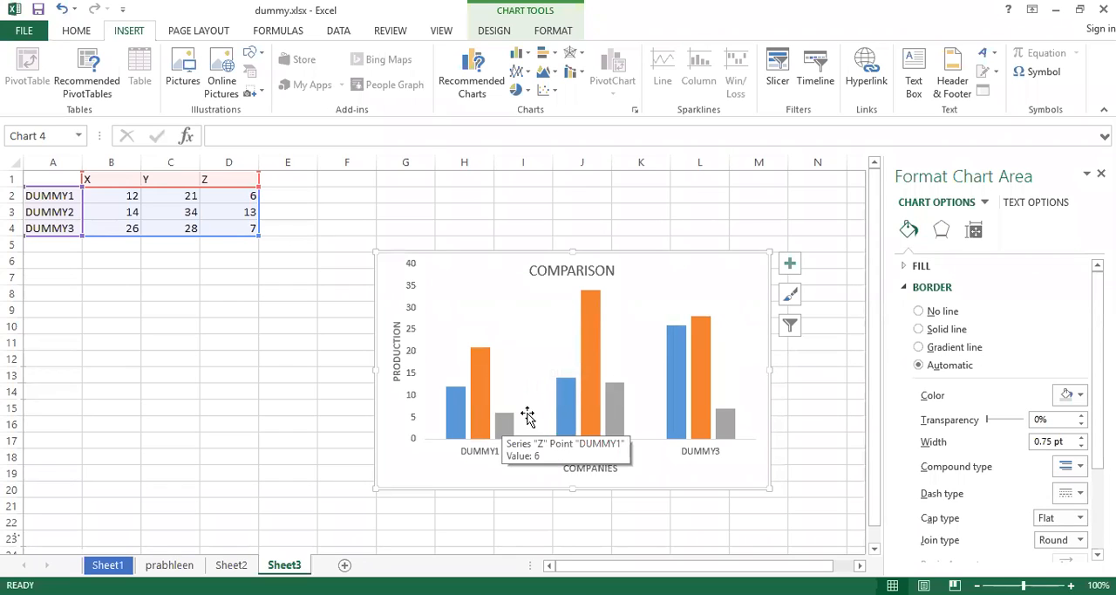
mouse_move(736, 423)
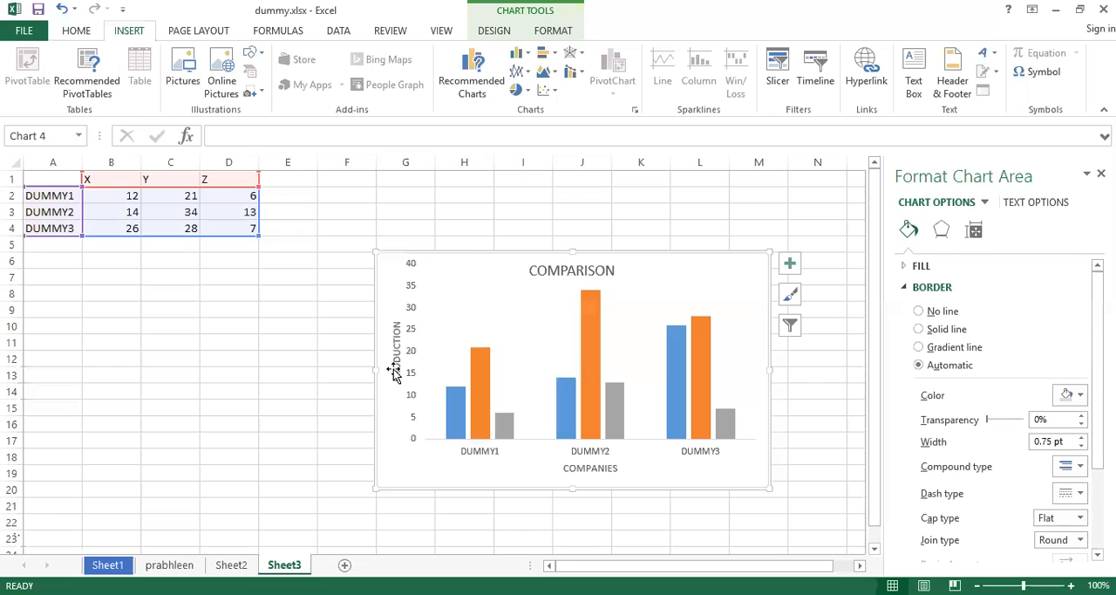
Move the COMPARISON chart title to the upper-left part of the plot area, above the DUMMY1 columns.
click(456, 333)
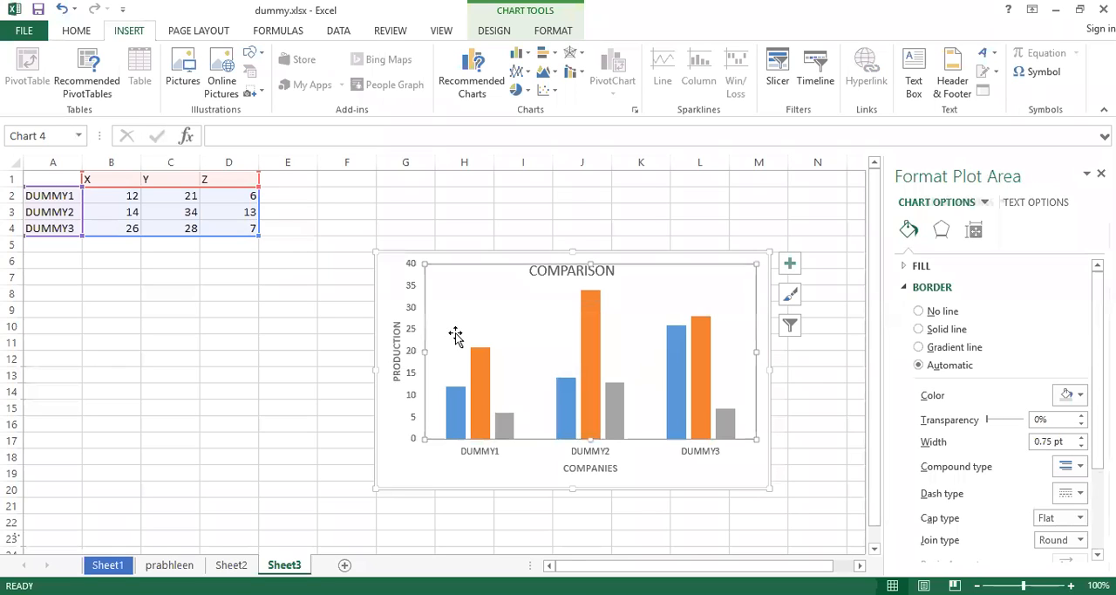
click(393, 303)
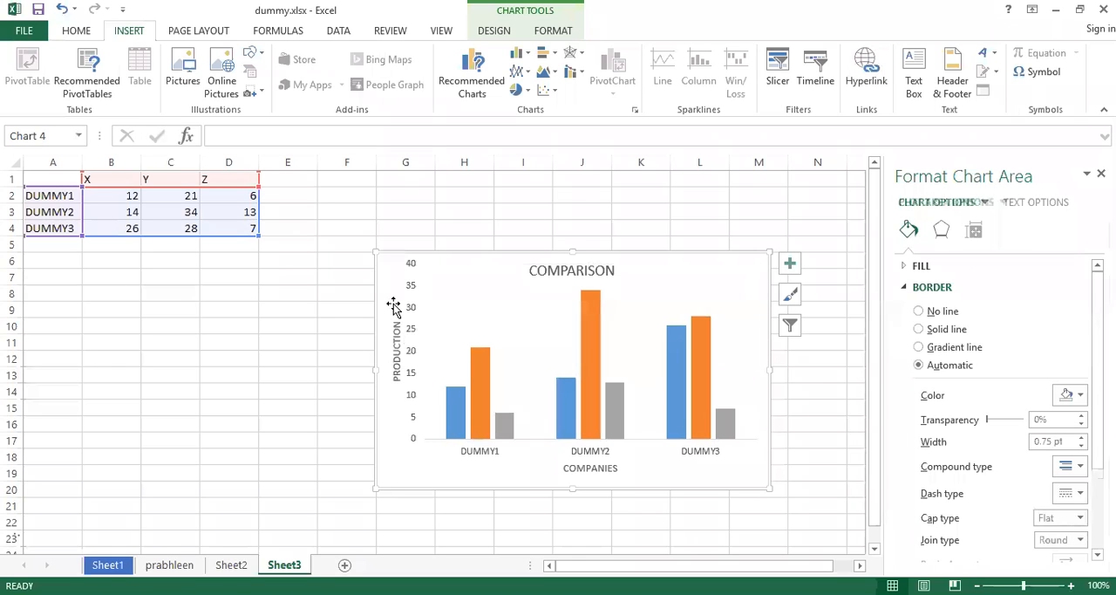
click(542, 270)
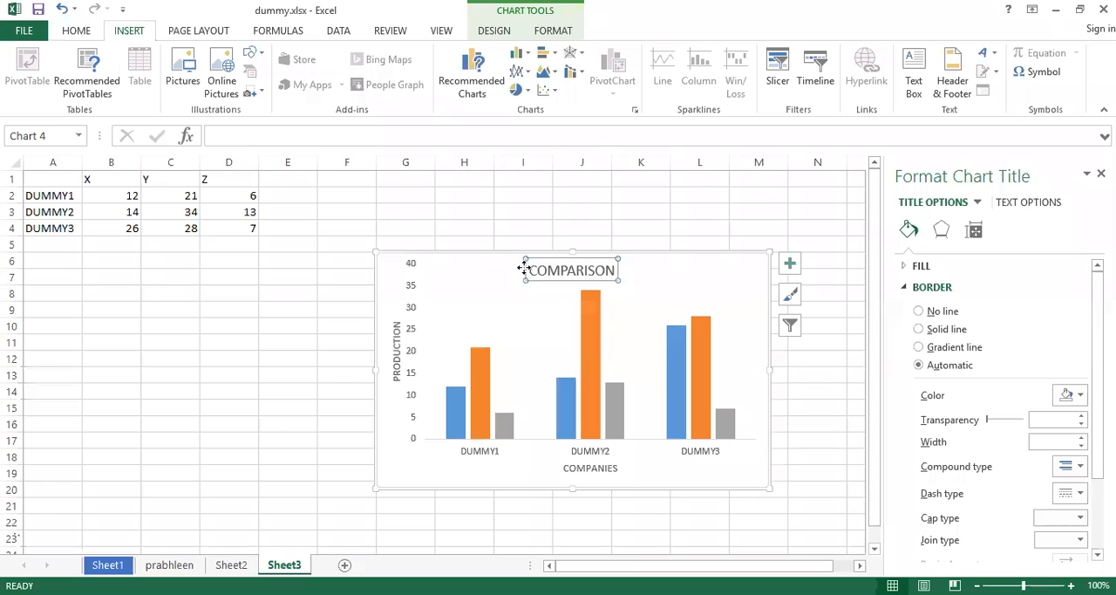
drag(524, 270, 436, 276)
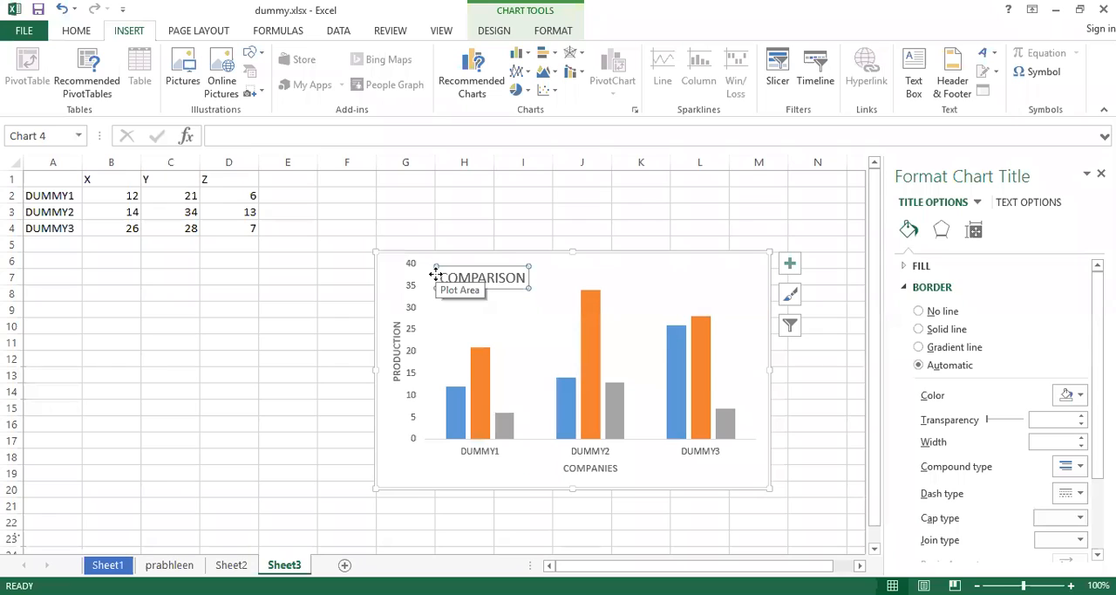
click(529, 74)
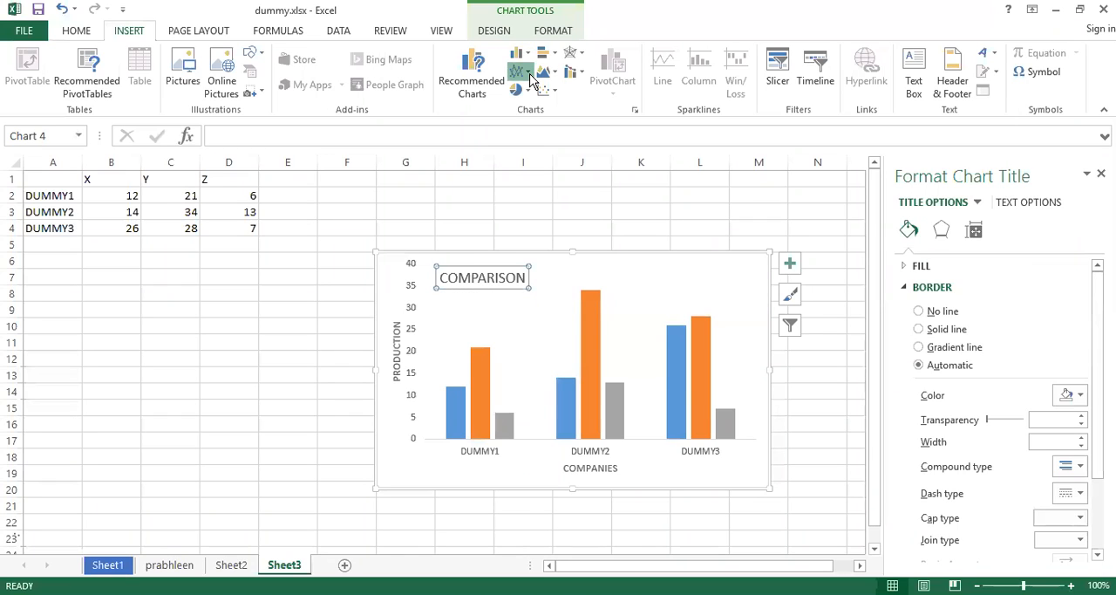
click(555, 76)
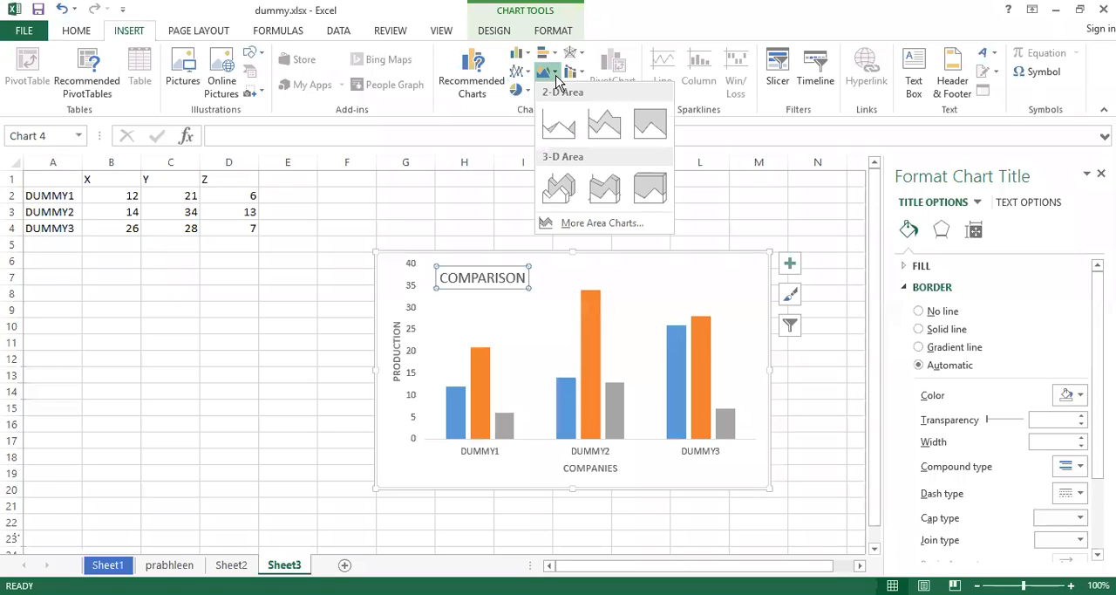
click(555, 76)
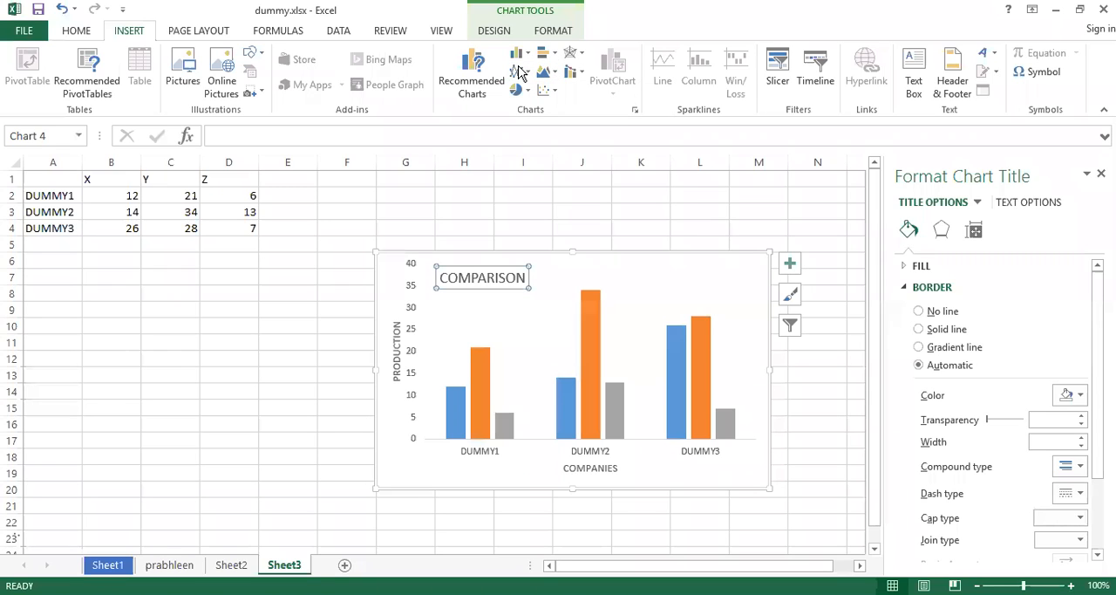